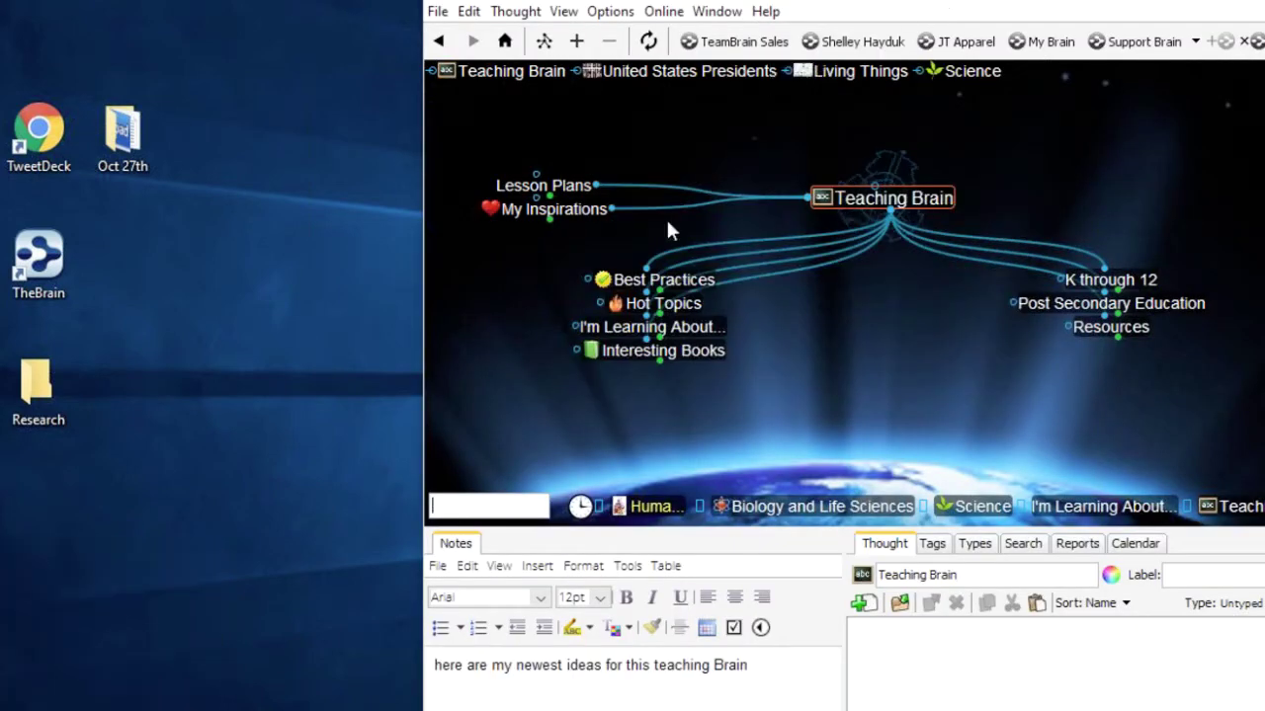
- Widen the window and expand the thought map to fill it
left_click_drag(420, 314, 178, 306)
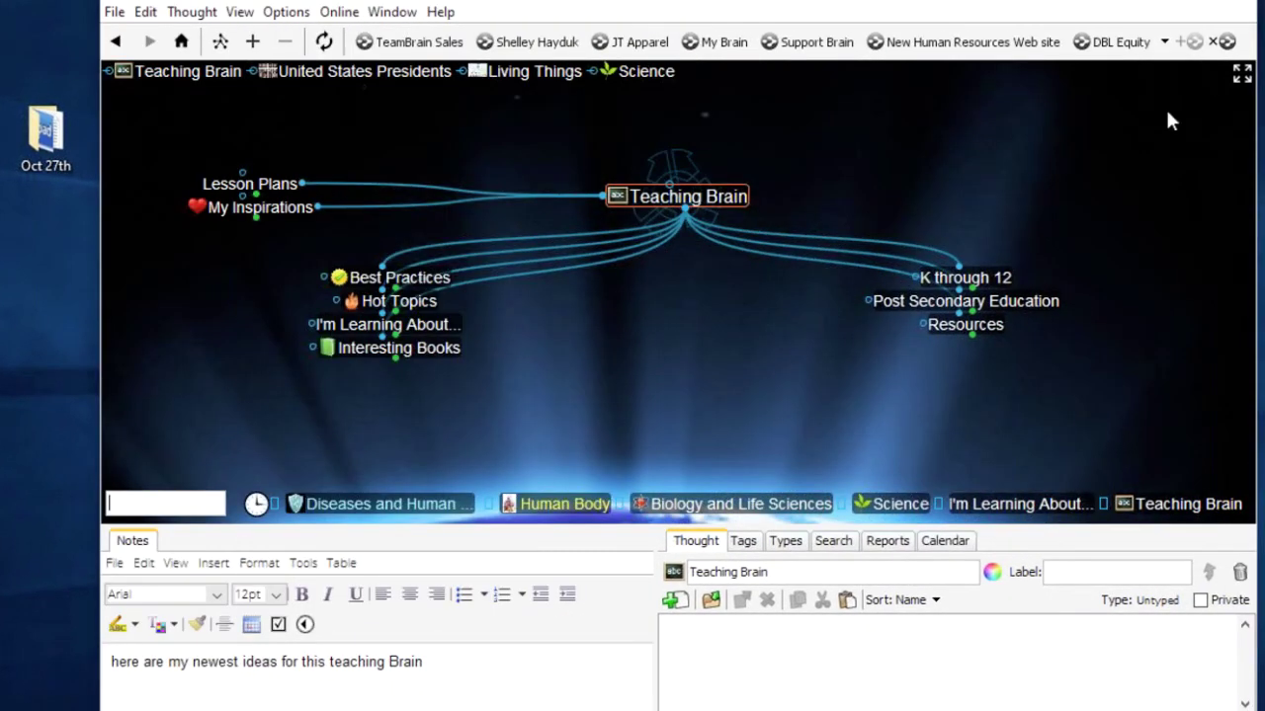
left_click(1240, 75)
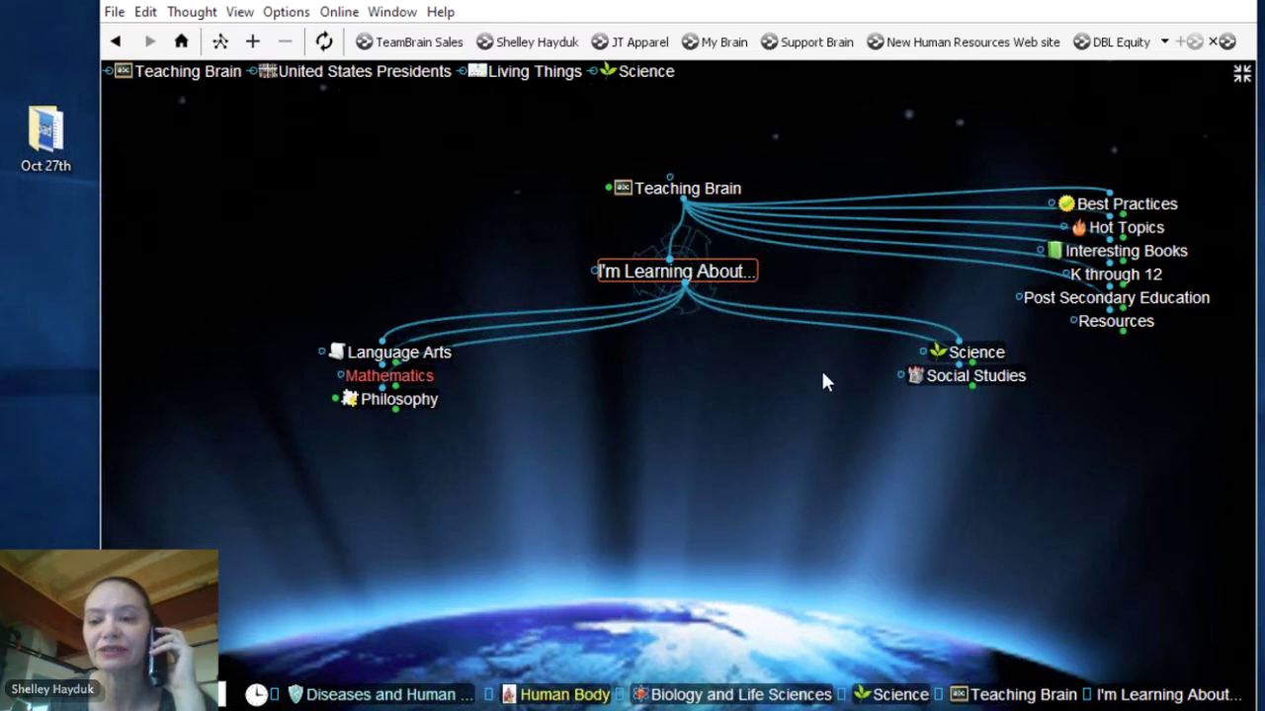
- Navigate the thought map through Science and Biology and Life Sciences to the Human Body thought
left_click(973, 353)
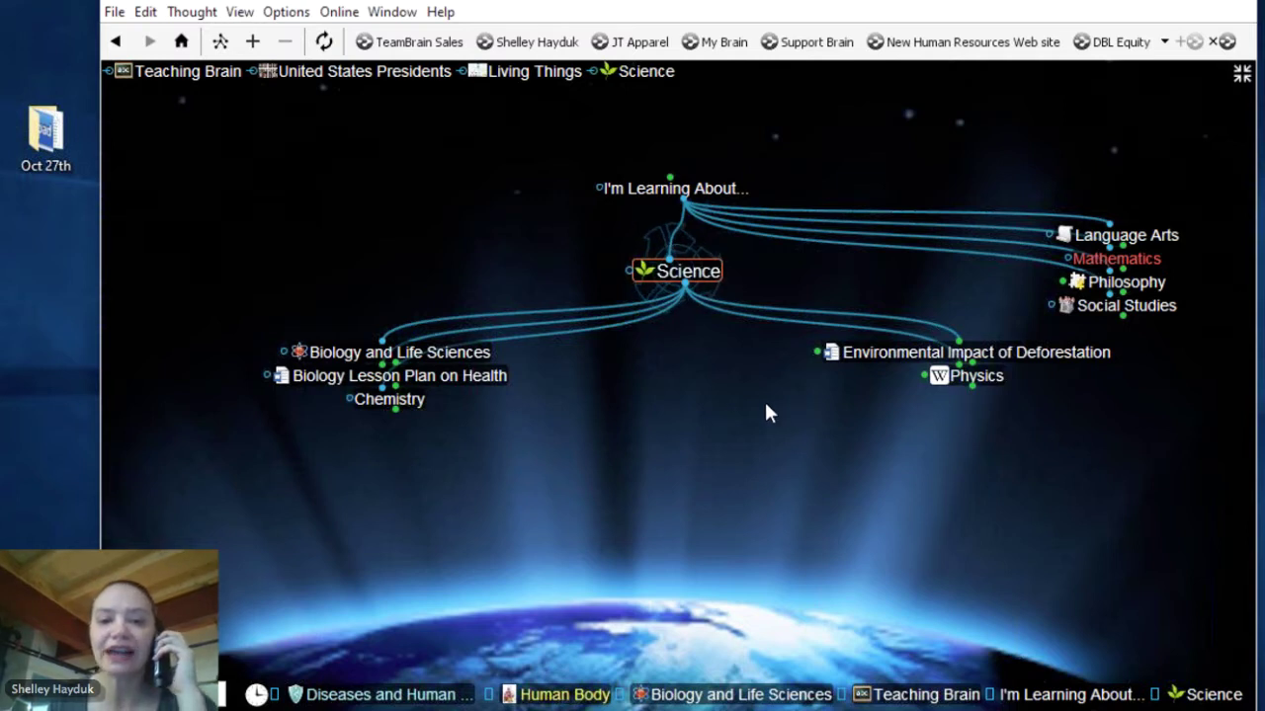
left_click(492, 354)
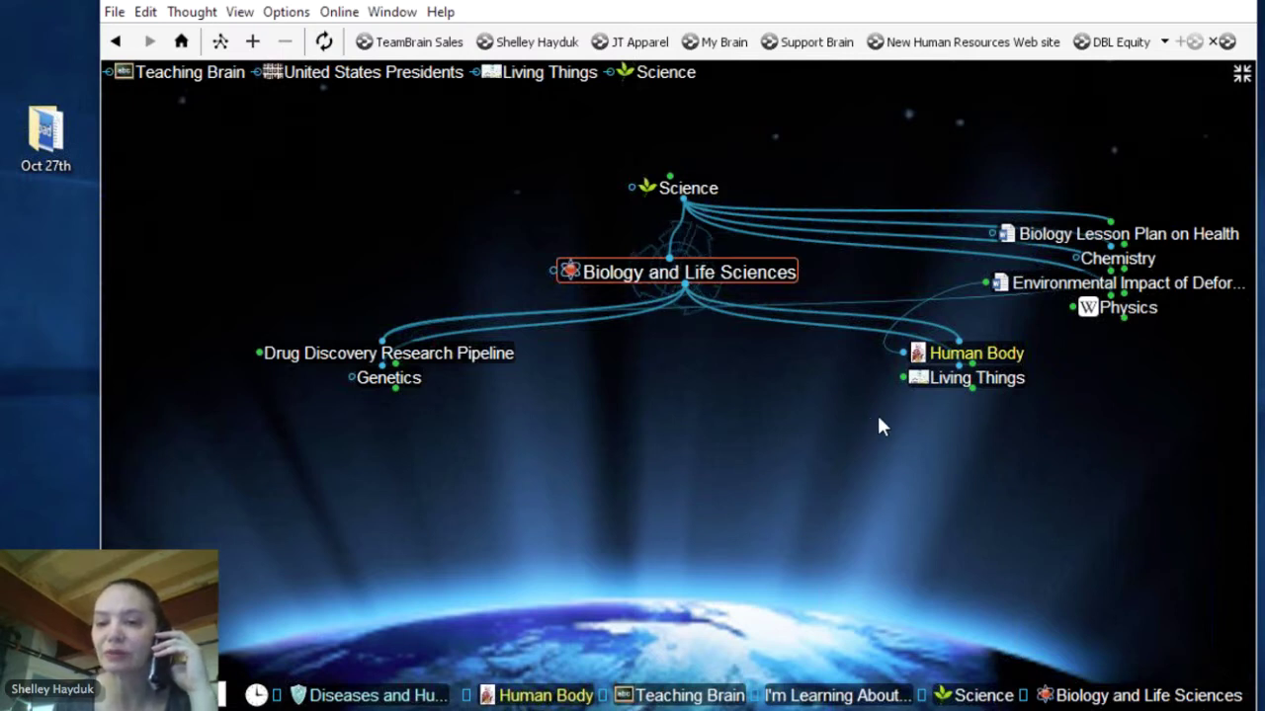
left_click(990, 364)
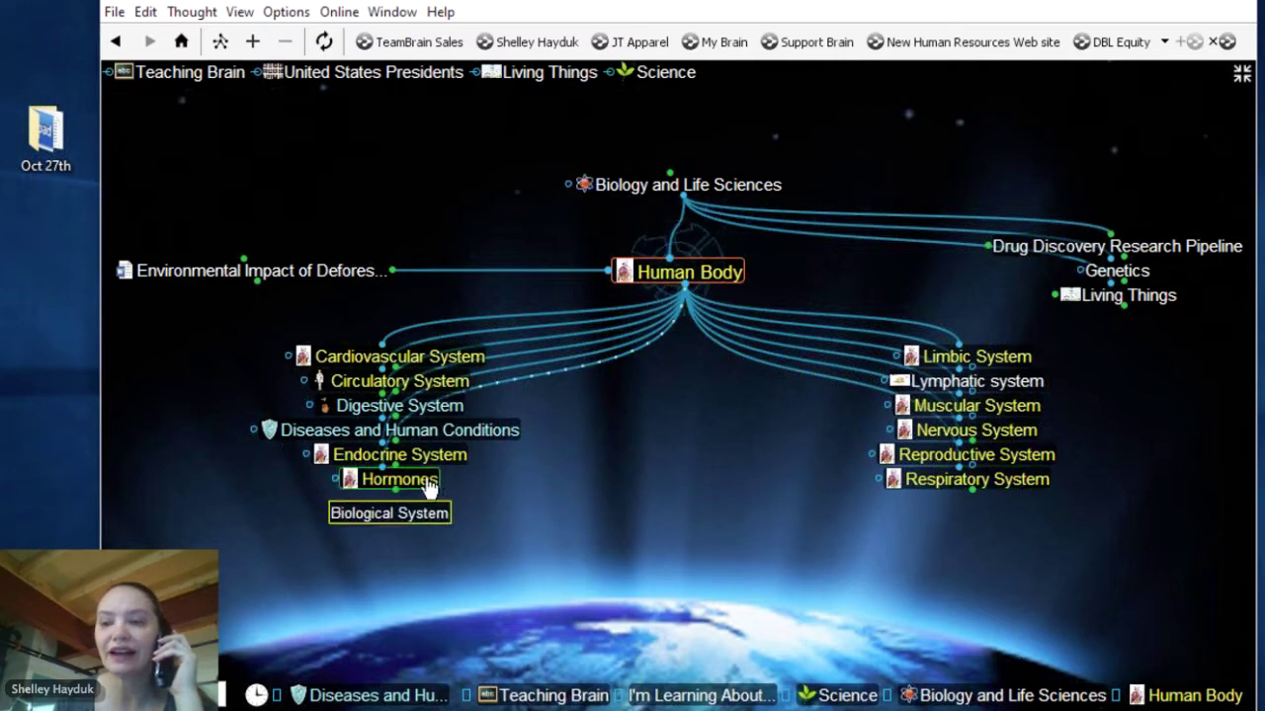
- Restore the panes beneath the map, browse the list of thought types and activate the Disease type
left_click(1239, 79)
left_click(785, 540)
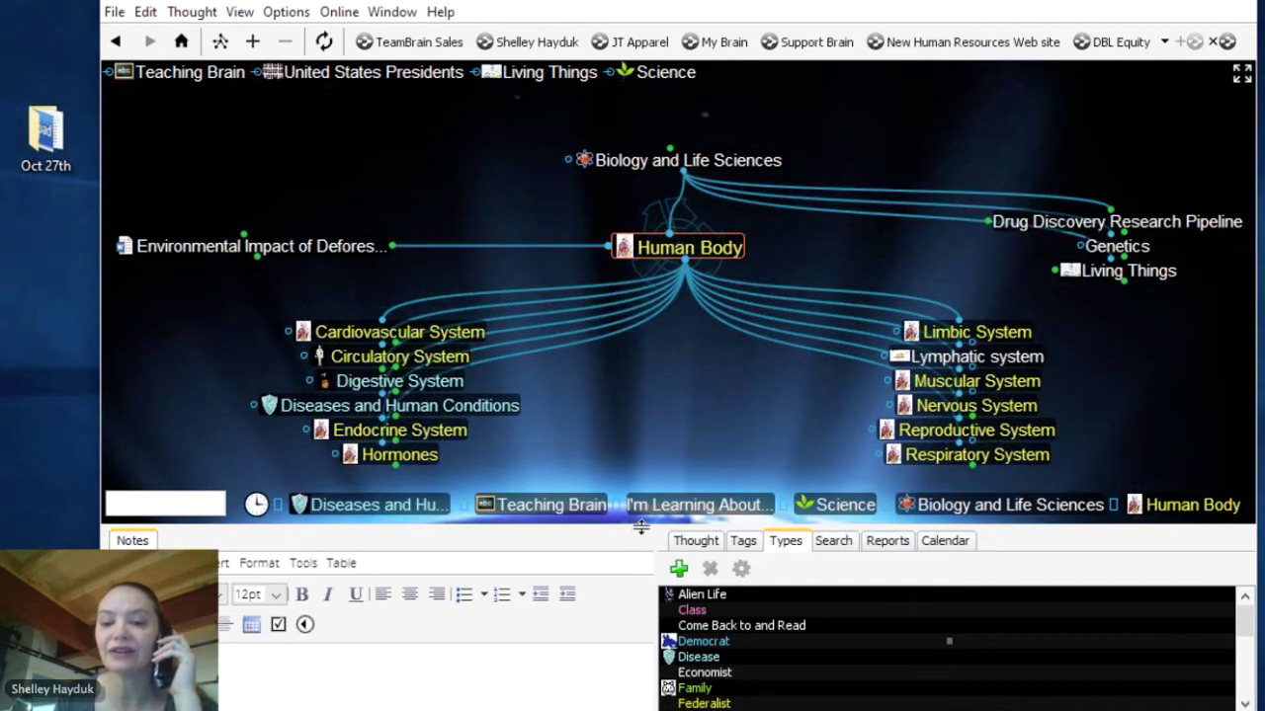
left_click_drag(640, 530, 644, 482)
scroll(800, 597, "down", 4)
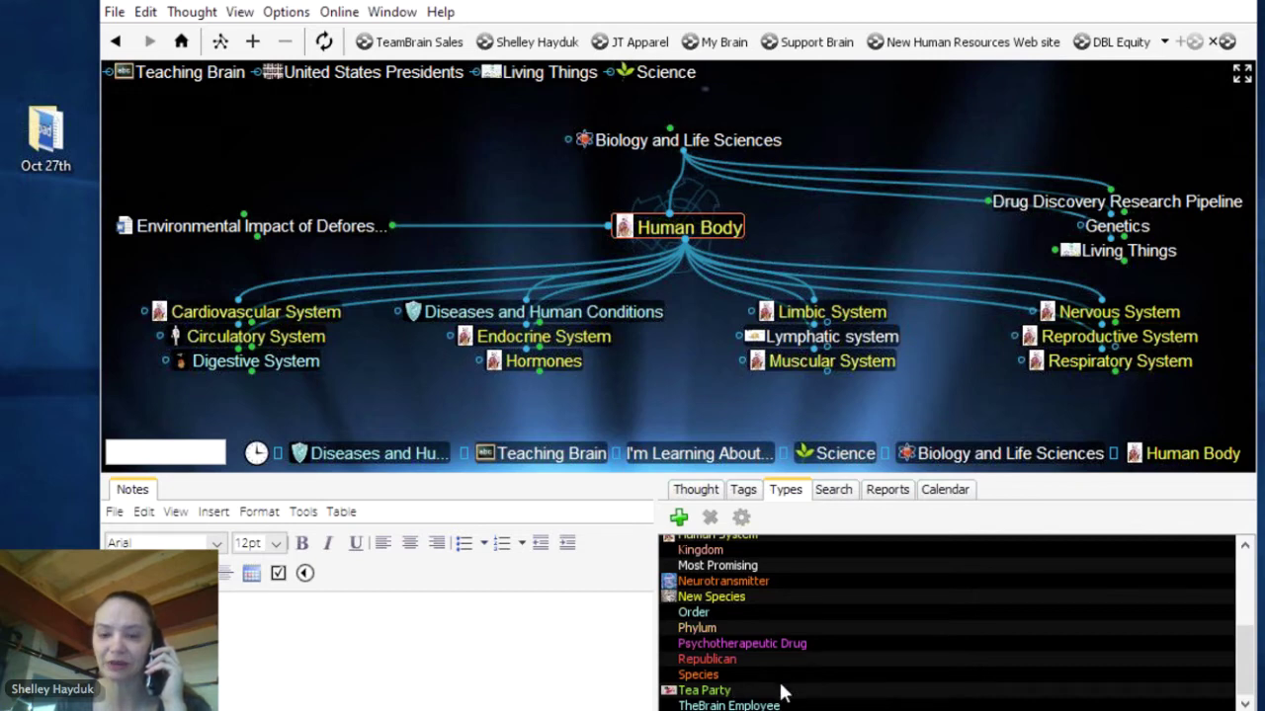
scroll(780, 690, "up", 4)
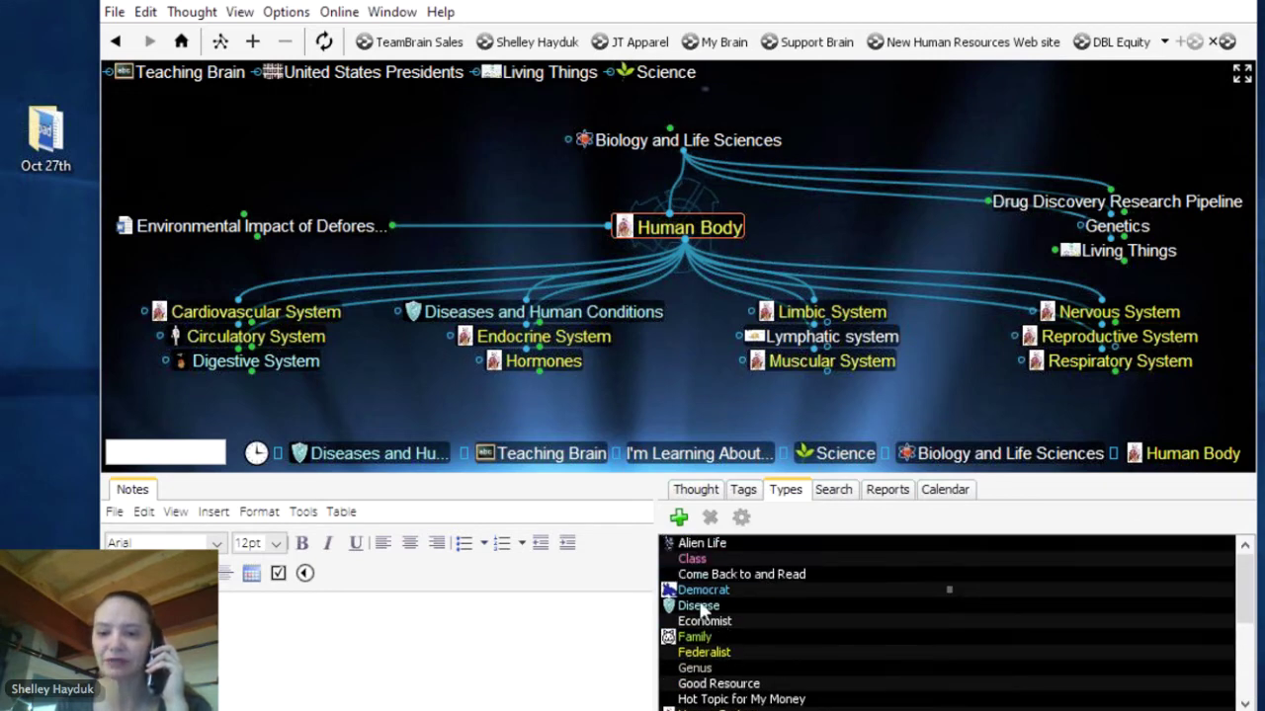
left_click(708, 607)
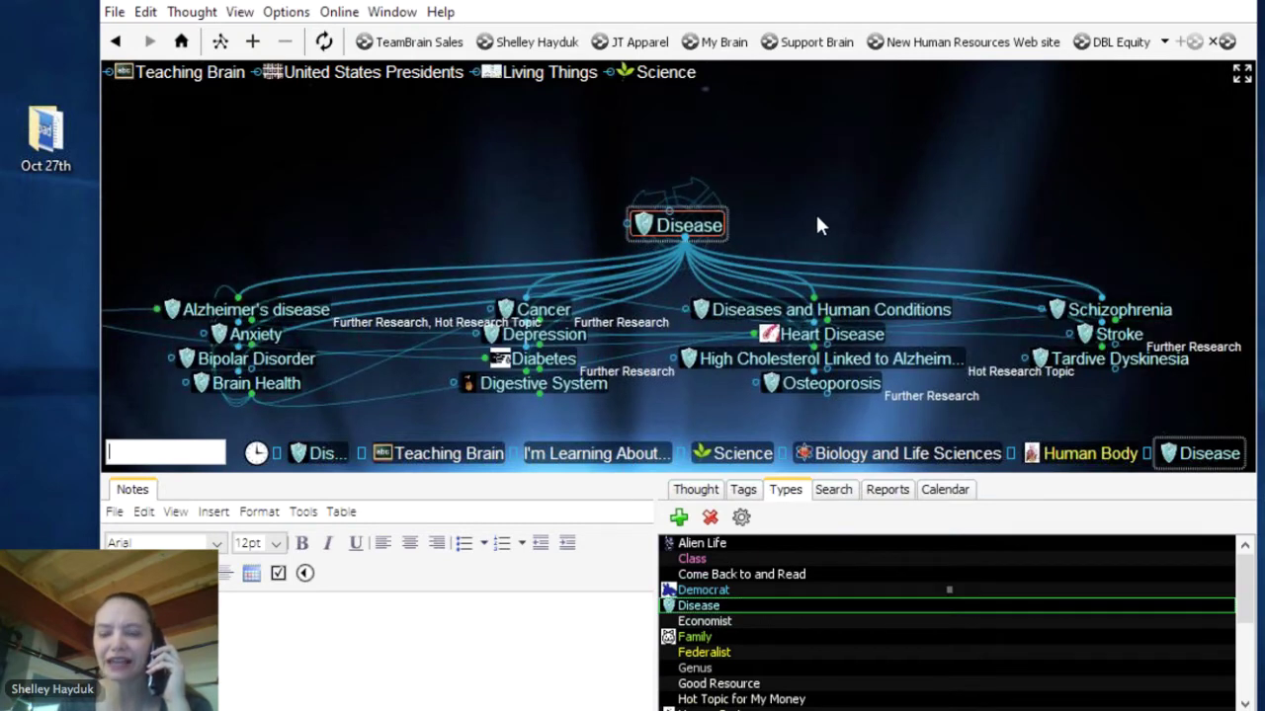
- Visit Heart Disease and its sibling Brain Health, and give the thought map more height
mouse_move(667, 176)
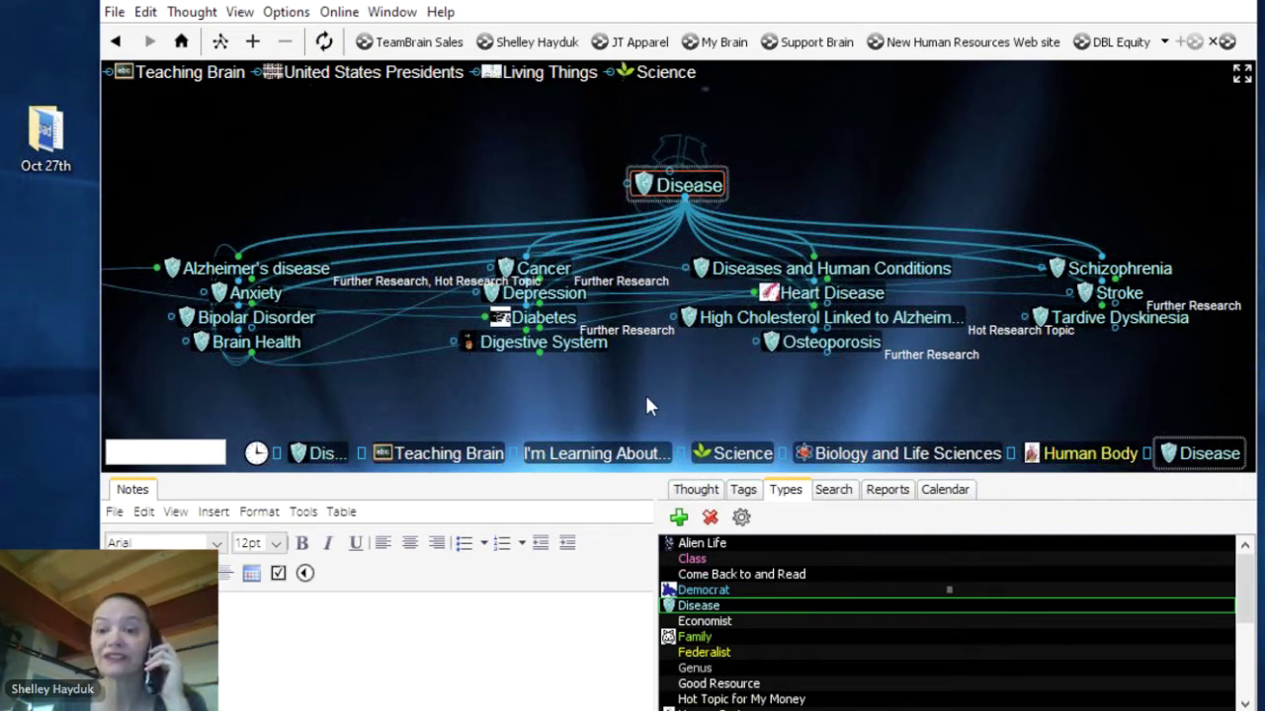
left_click(831, 292)
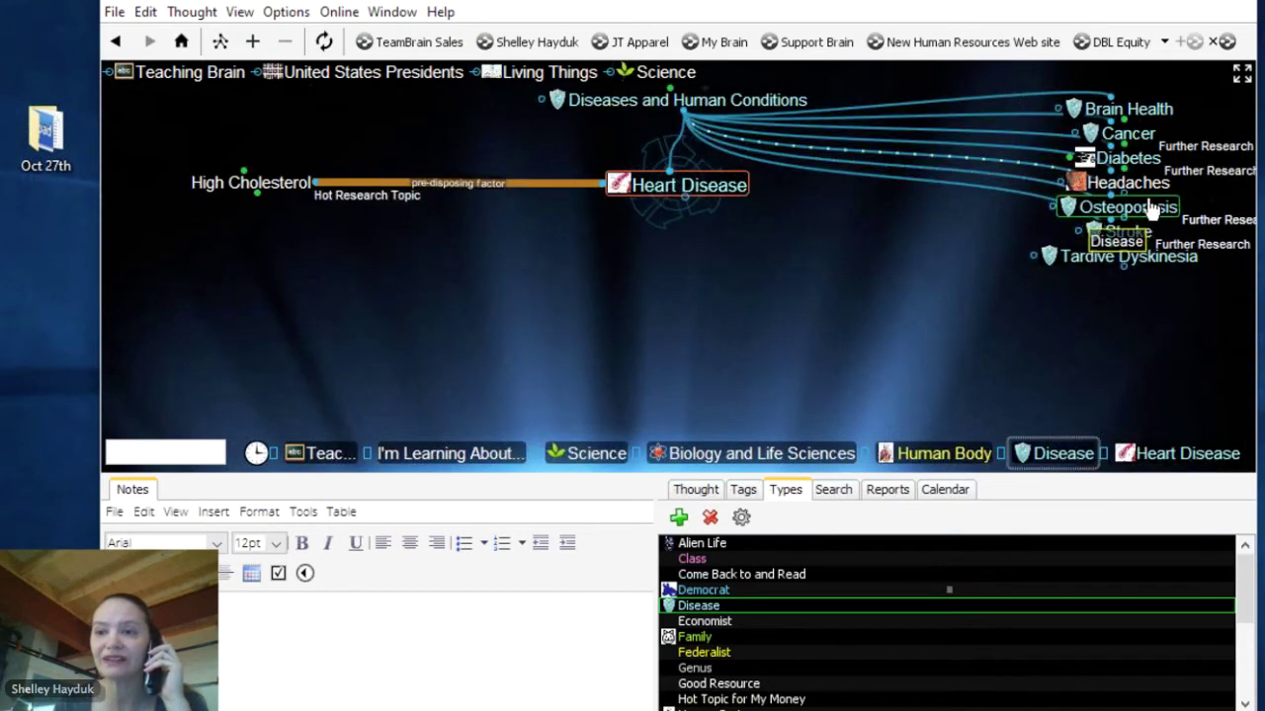
left_click(1136, 116)
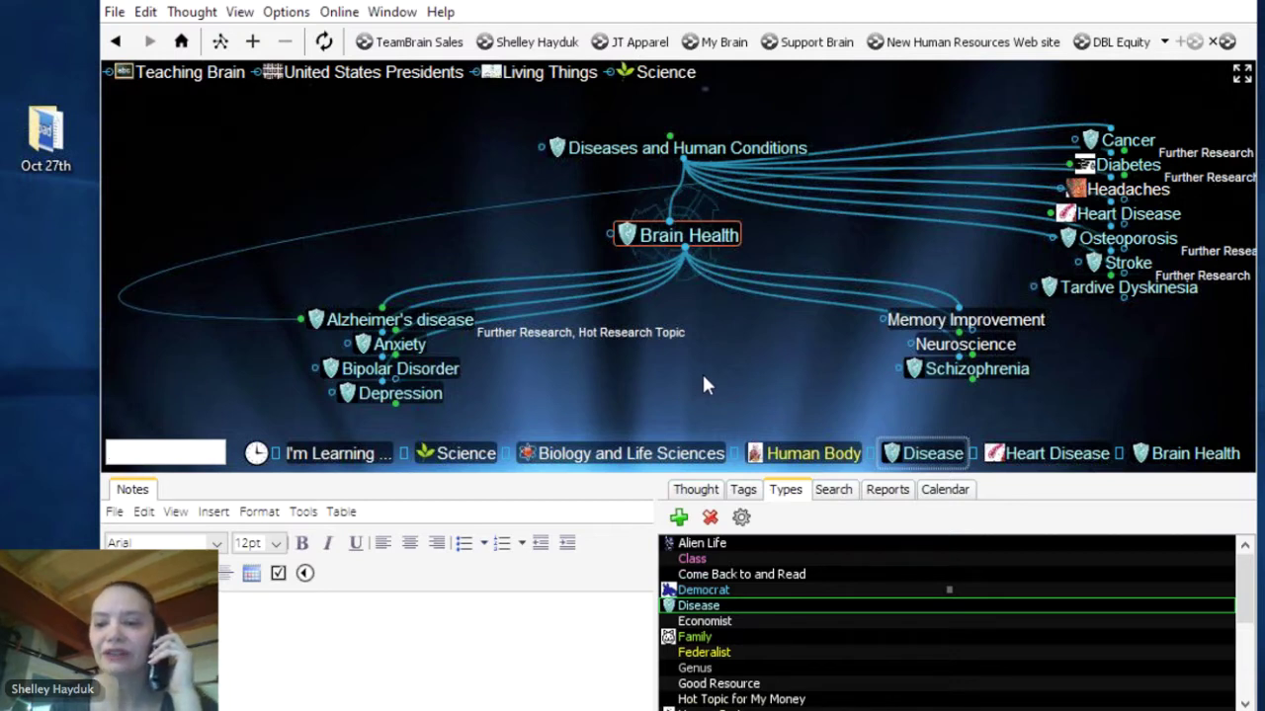
left_click_drag(615, 476, 638, 521)
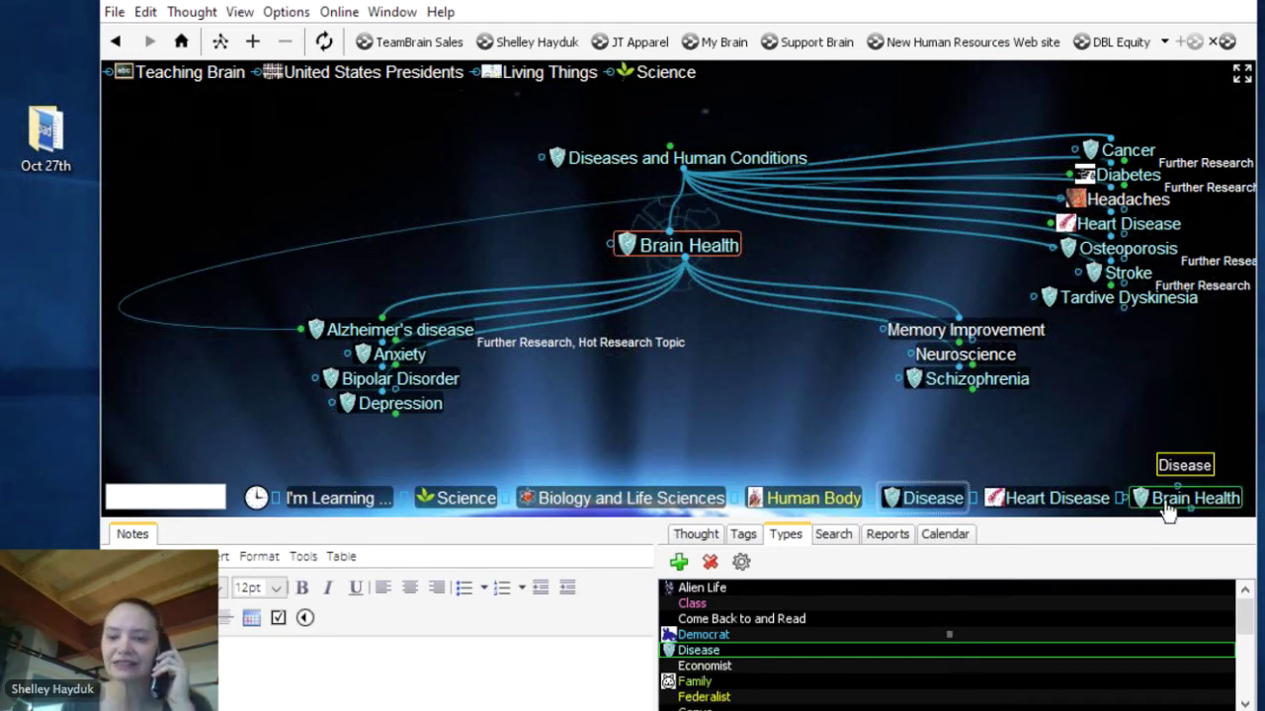
- Return to Human Body through the past thoughts, and search for "di" to activate the Diabetes thought
left_click(810, 499)
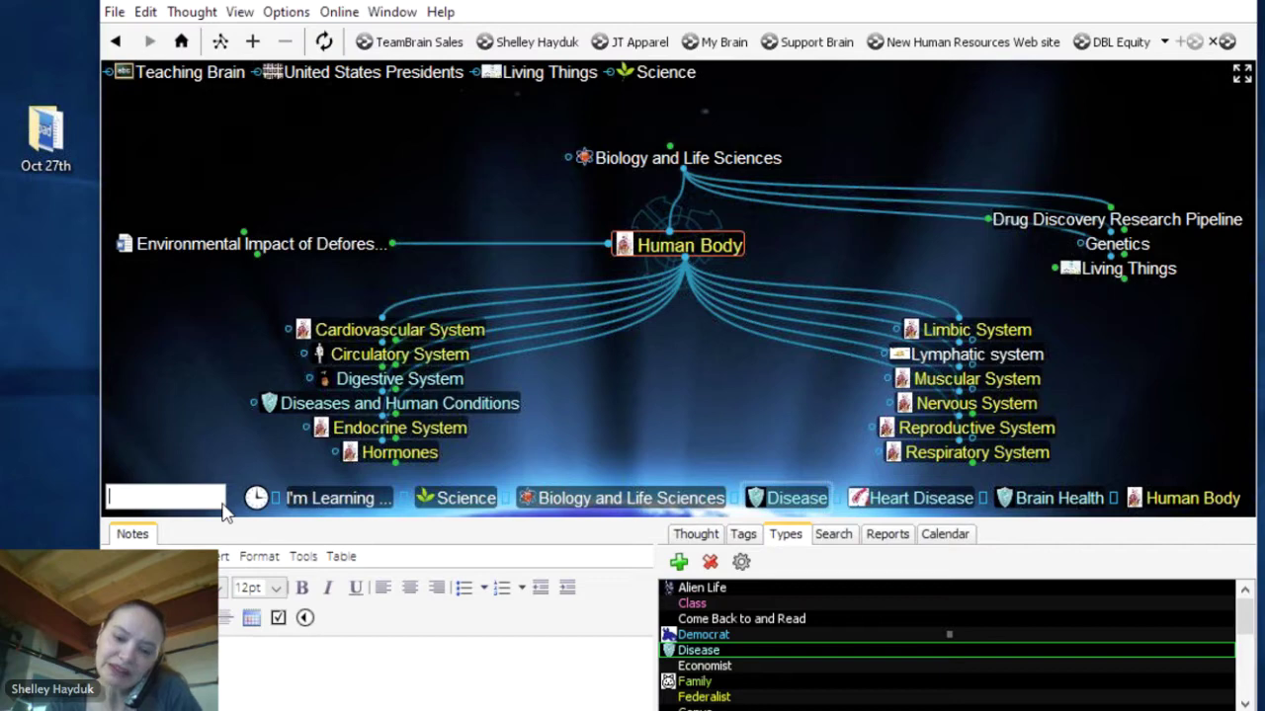
type("di")
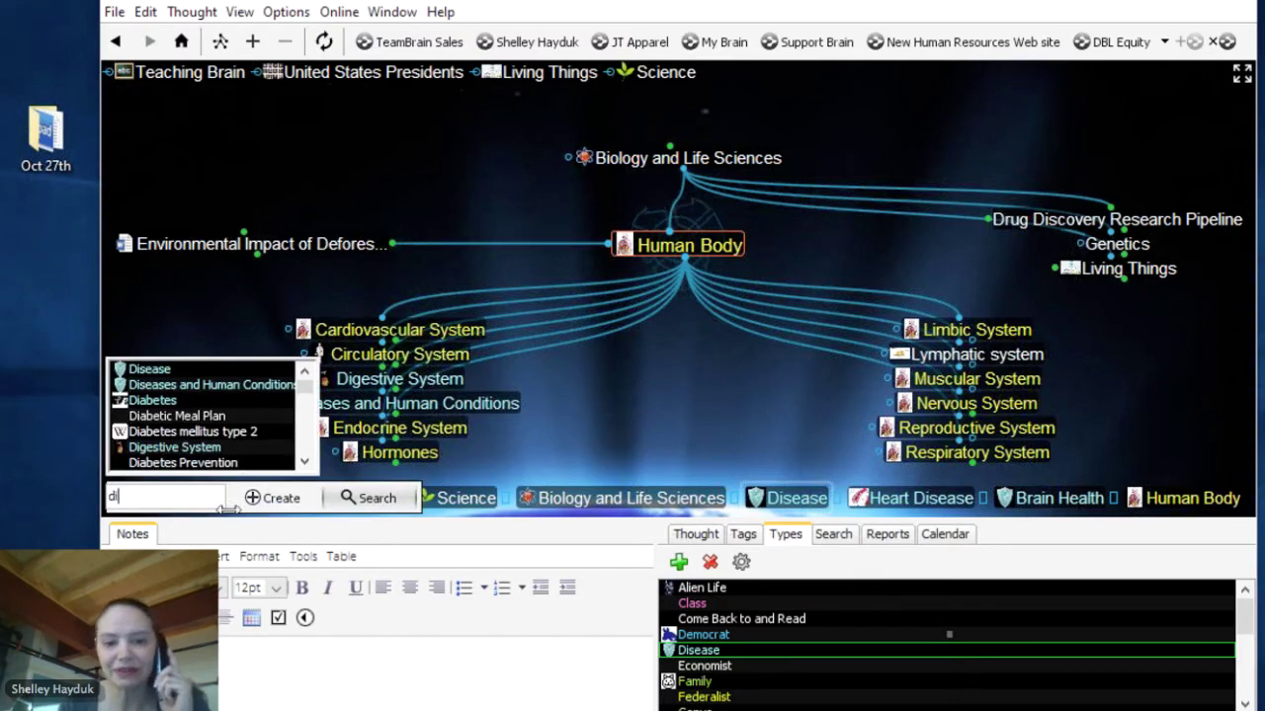
left_click(149, 401)
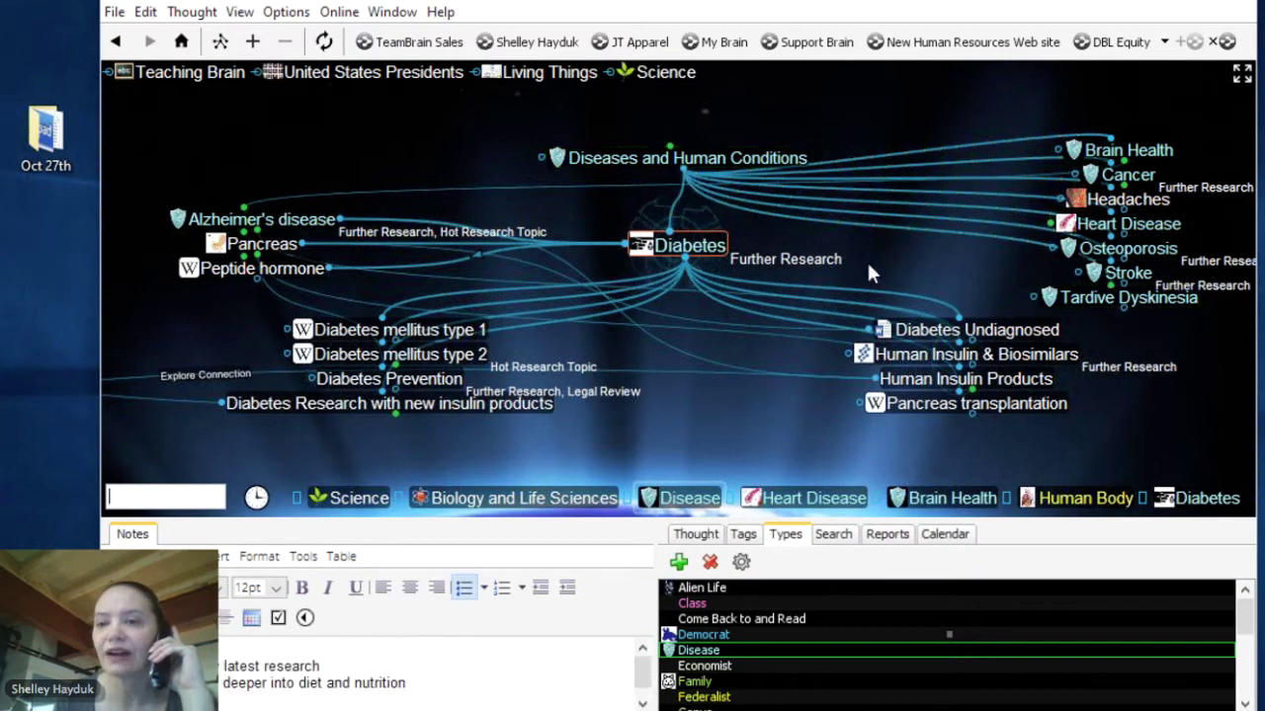
- Visit the parent thought Diseases and Human Conditions and return to its child Diabetes
left_click(753, 166)
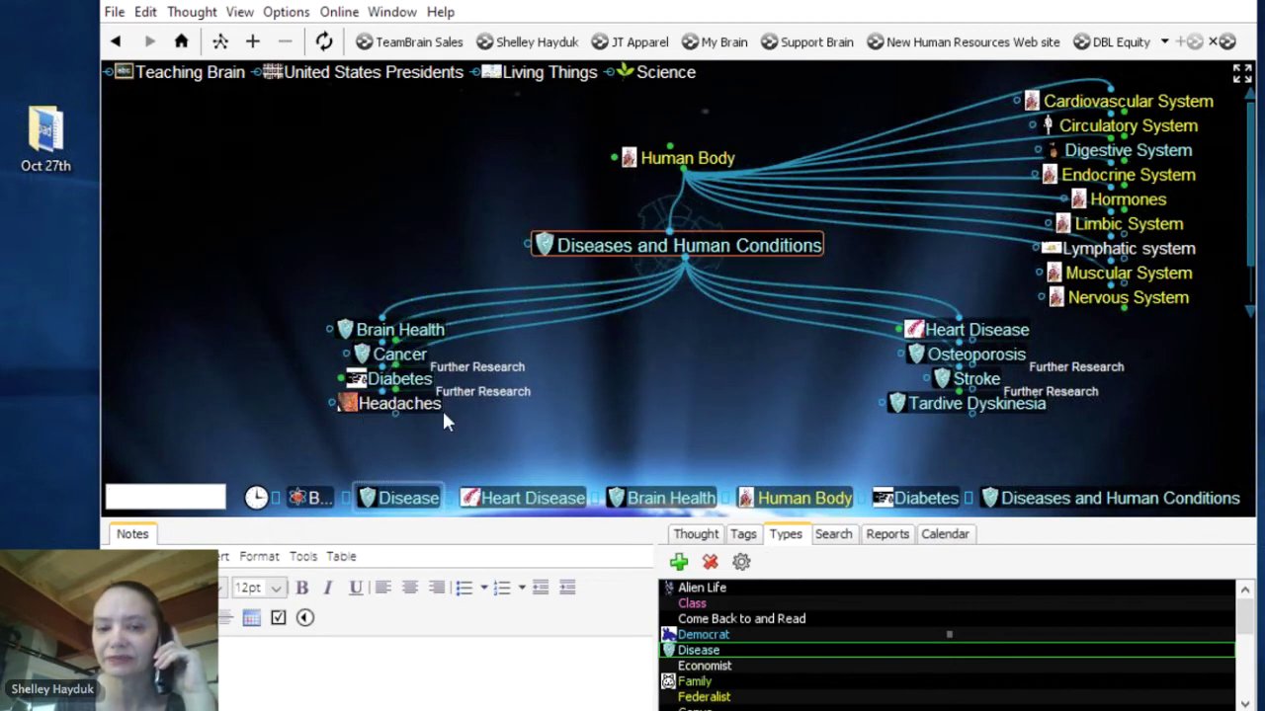
mouse_move(949, 395)
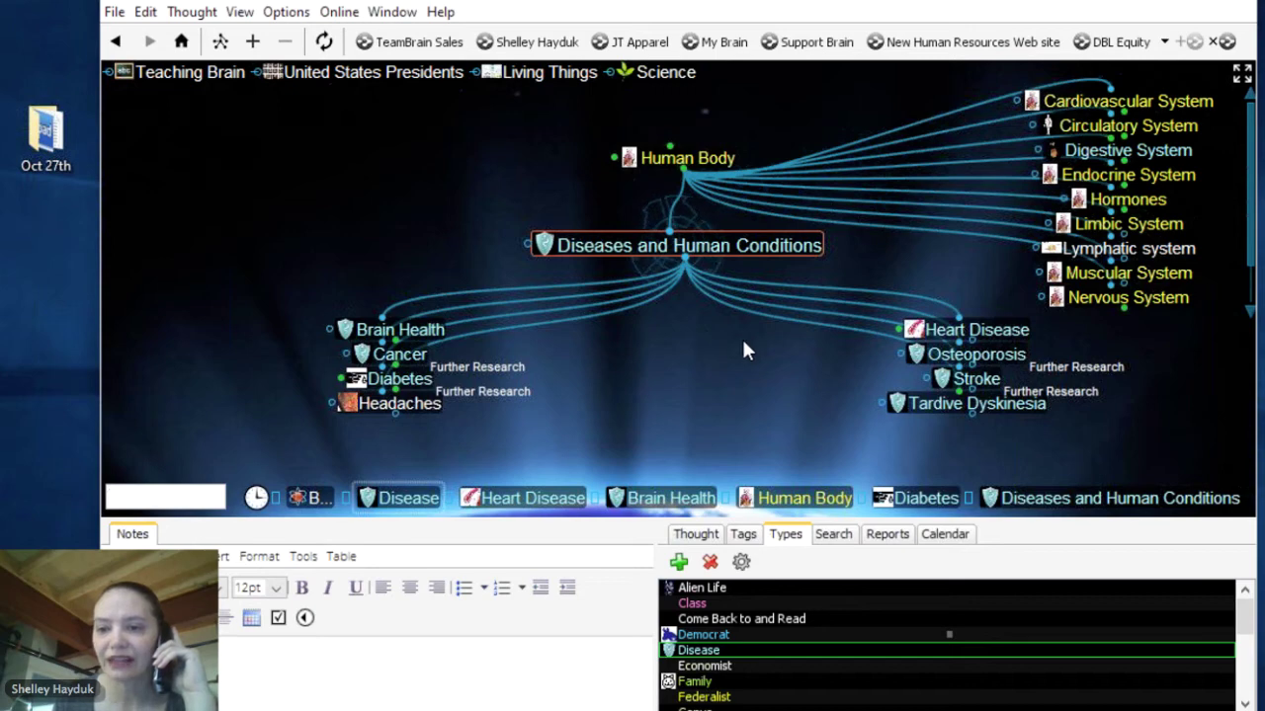
left_click(423, 387)
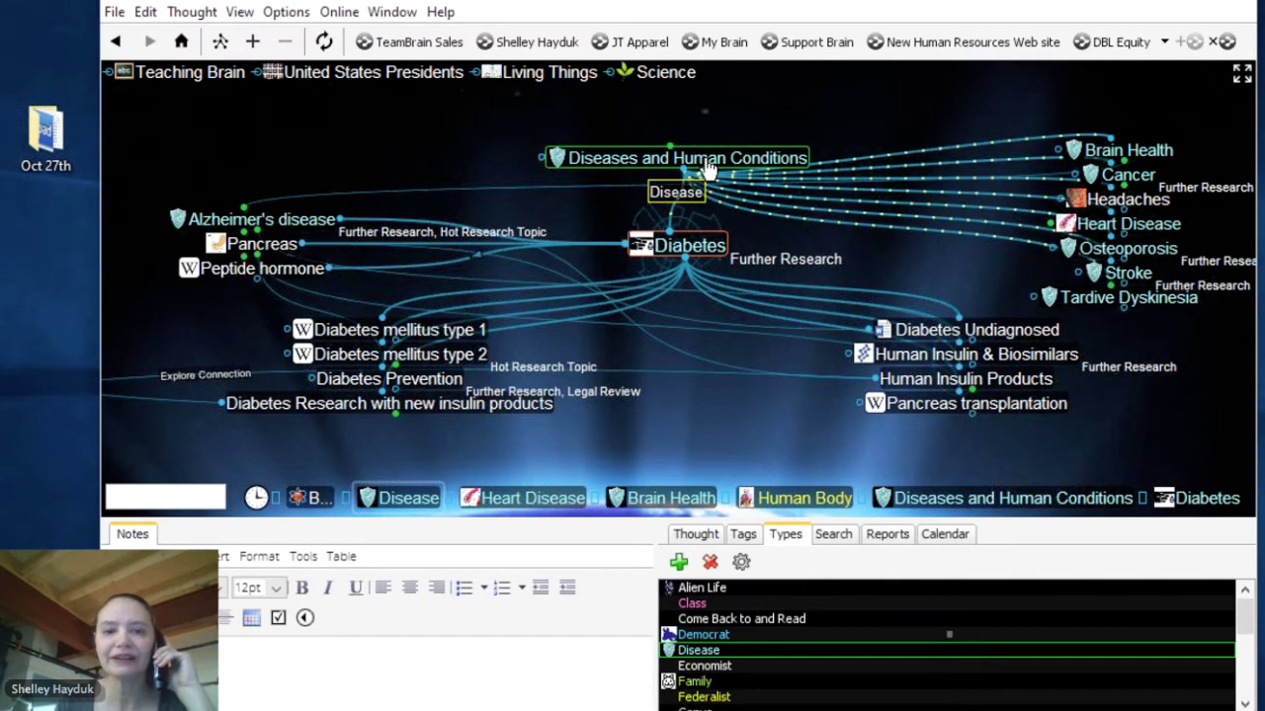
- Examine the links from Alzheimer's disease to Human Insulin & Biosimilars and to Diabetes
left_click(420, 279)
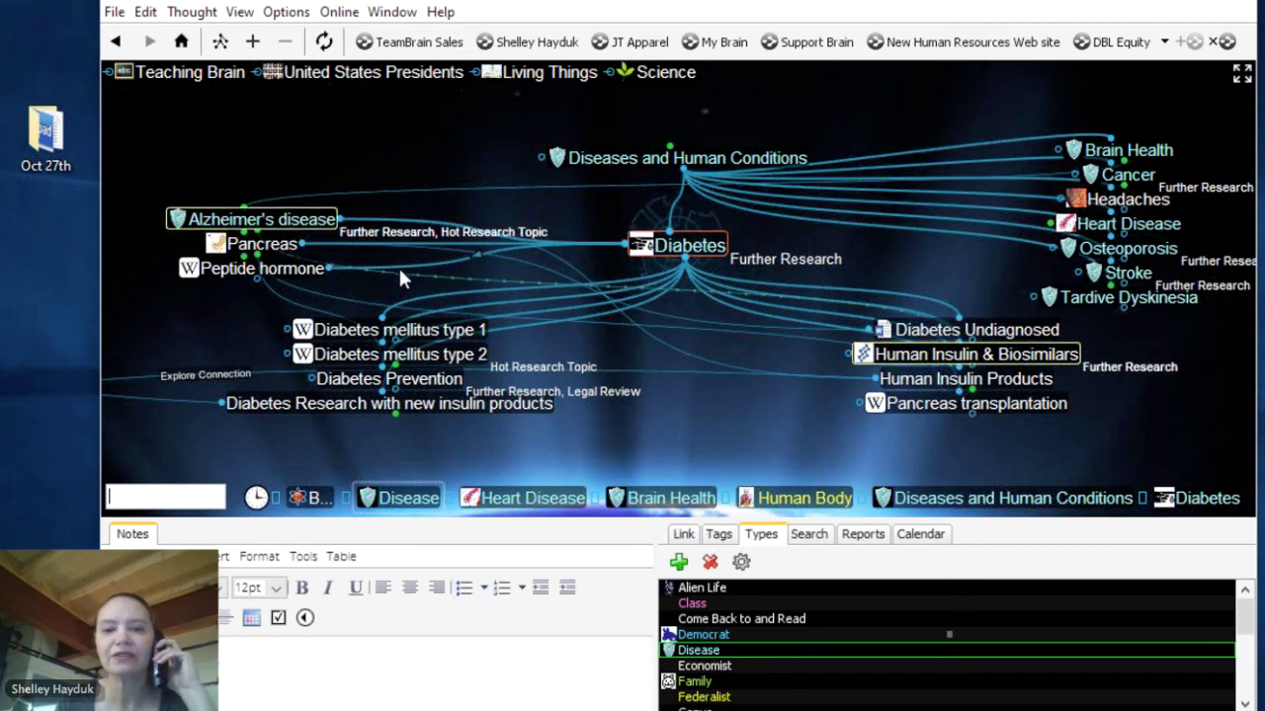
left_click(388, 265)
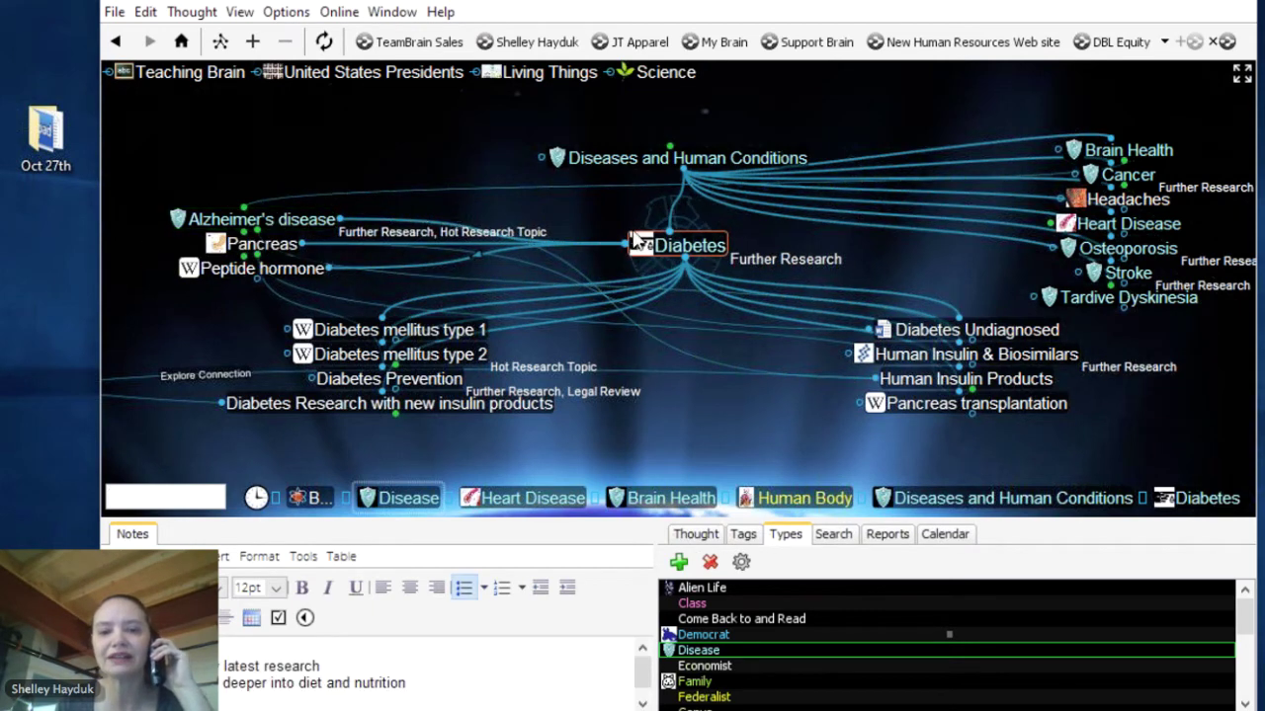
left_click(427, 230)
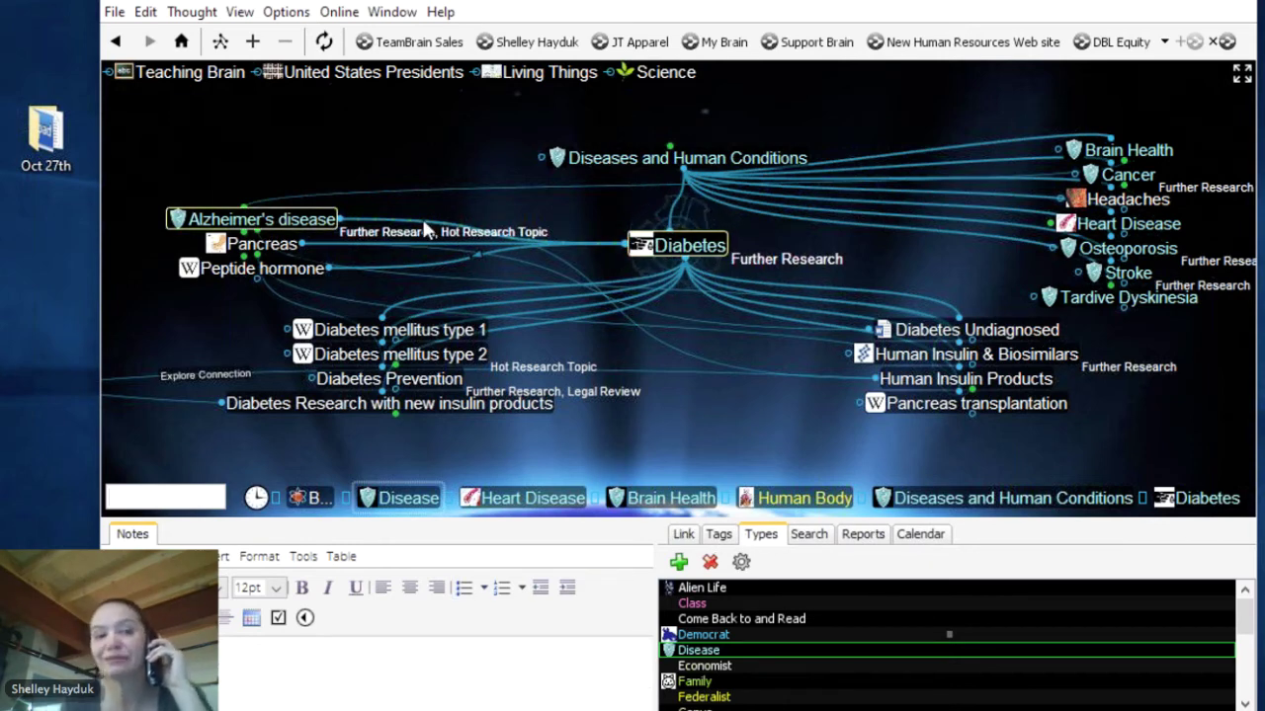
left_click(705, 181)
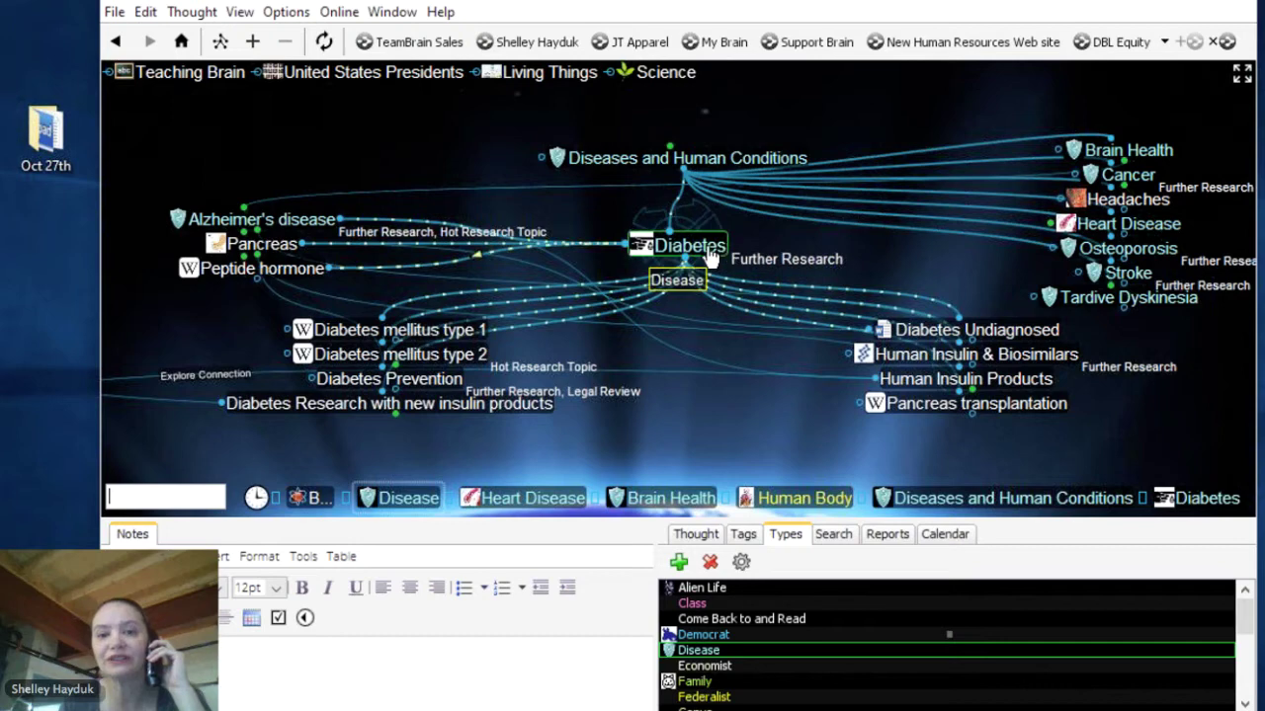
- Activate the Alzheimer's disease thought and enlarge the map area to examine its parent thoughts
left_click(296, 220)
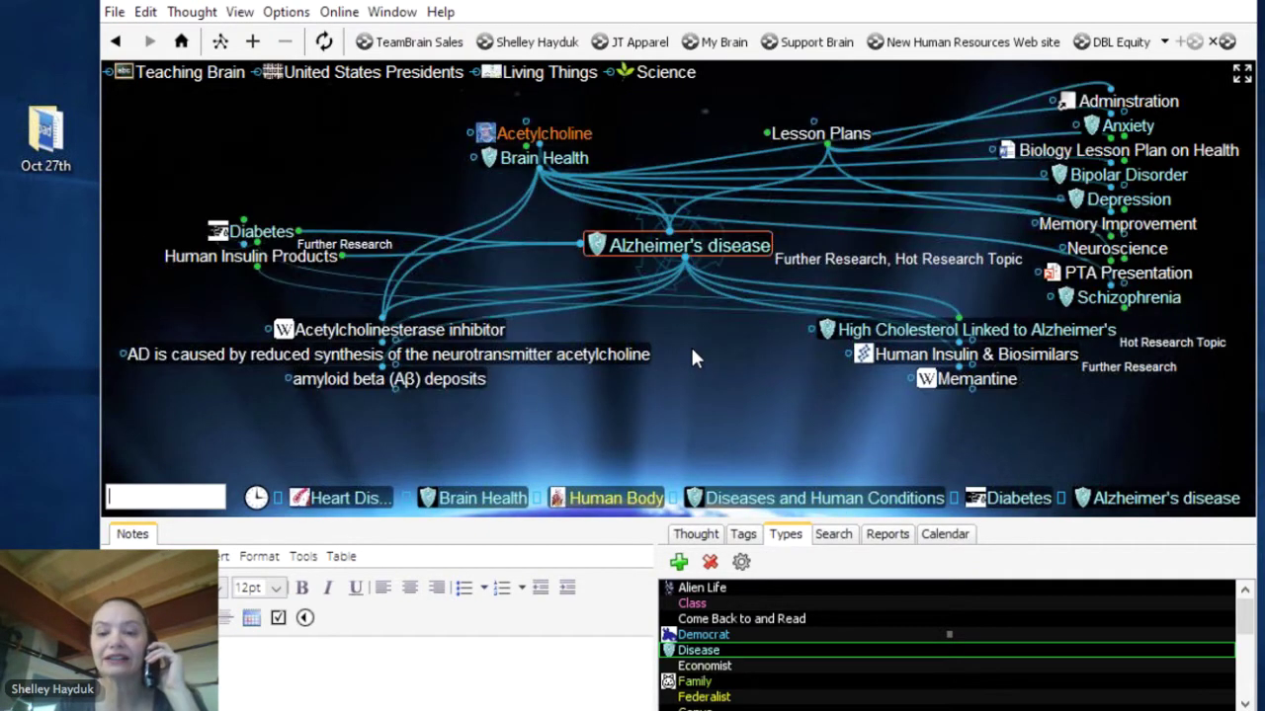
left_click_drag(655, 524, 668, 589)
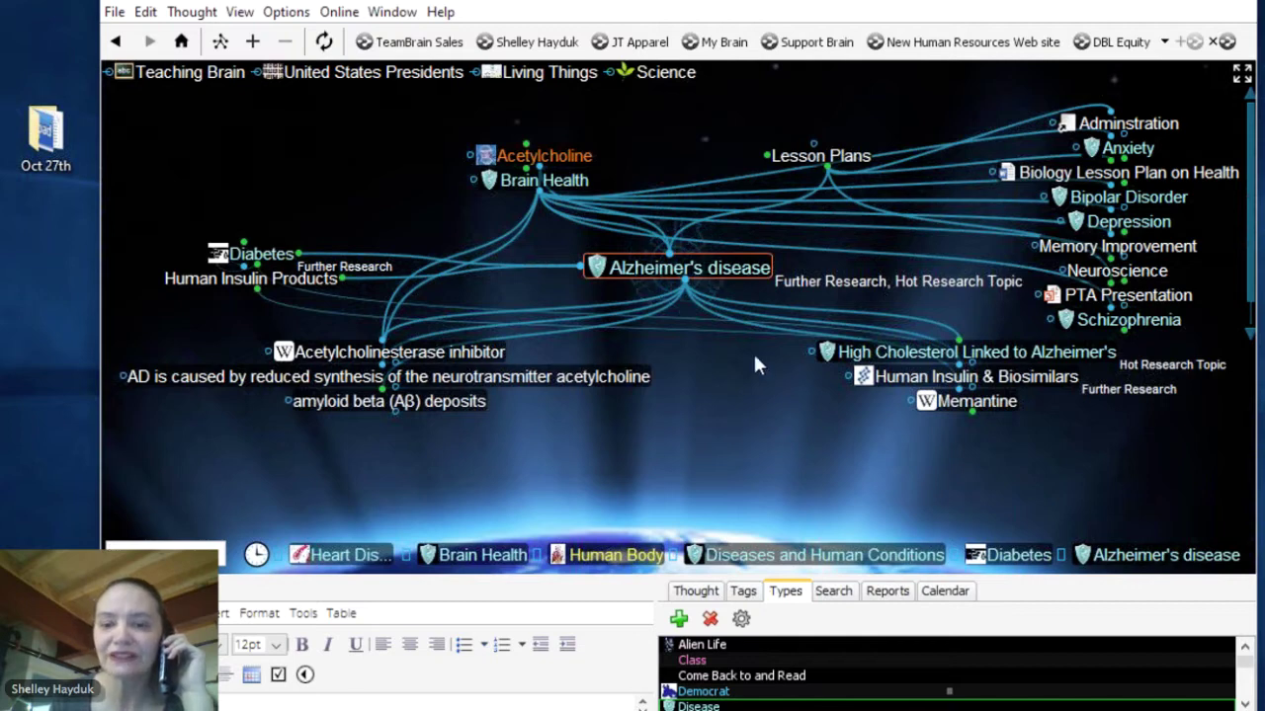
left_click(722, 299)
left_click(722, 294)
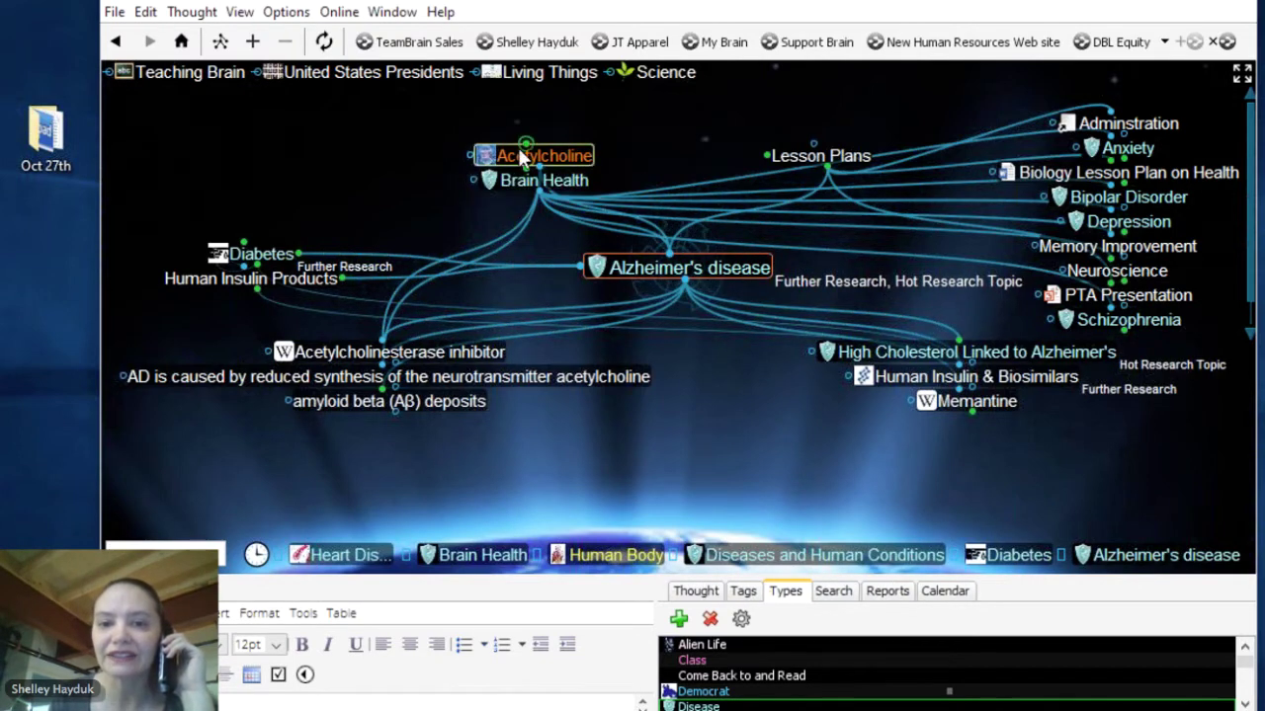
mouse_move(491, 163)
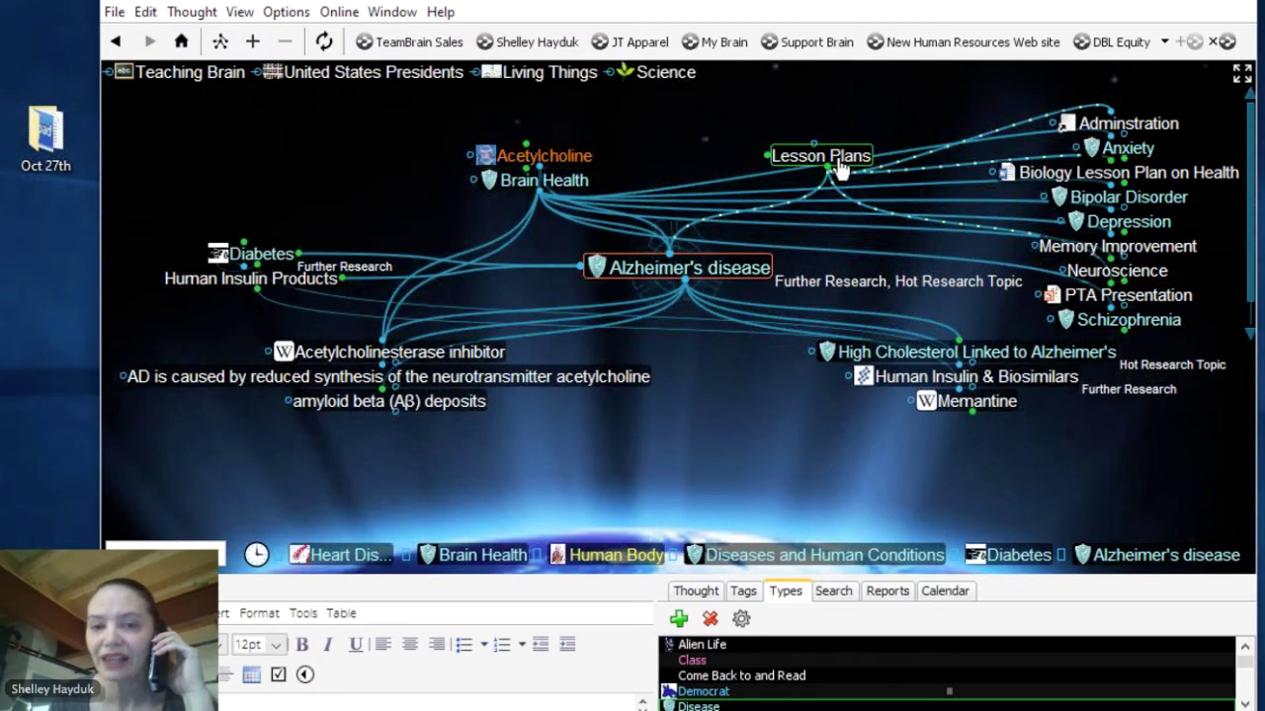
mouse_move(583, 202)
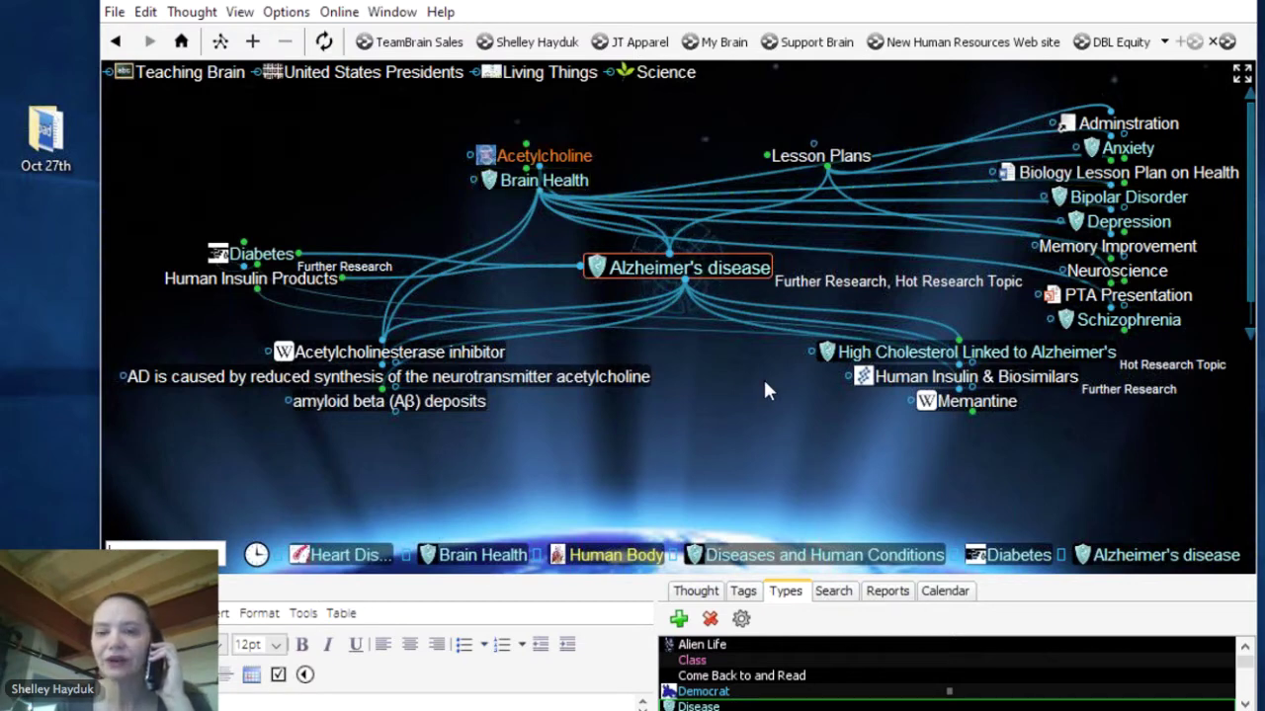
- Follow the parent thoughts from Acetylcholine through Neurotransmitters to Neuroscience
left_click(590, 160)
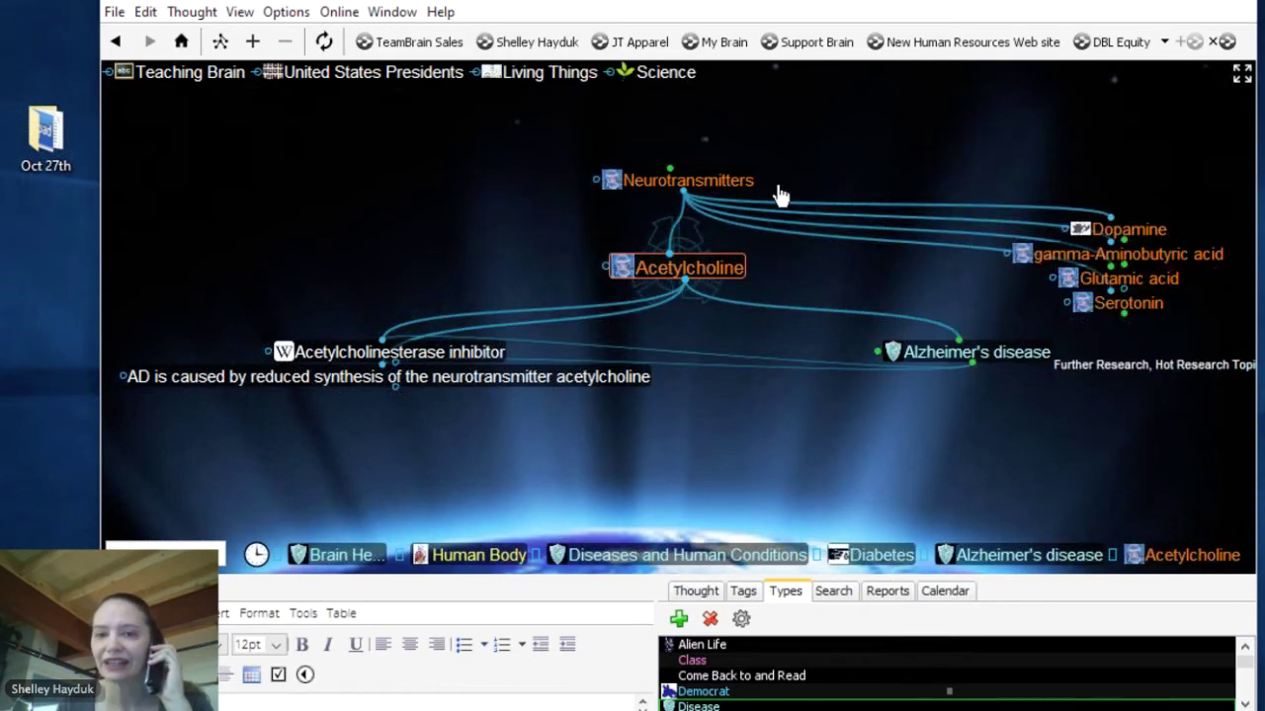
left_click(692, 187)
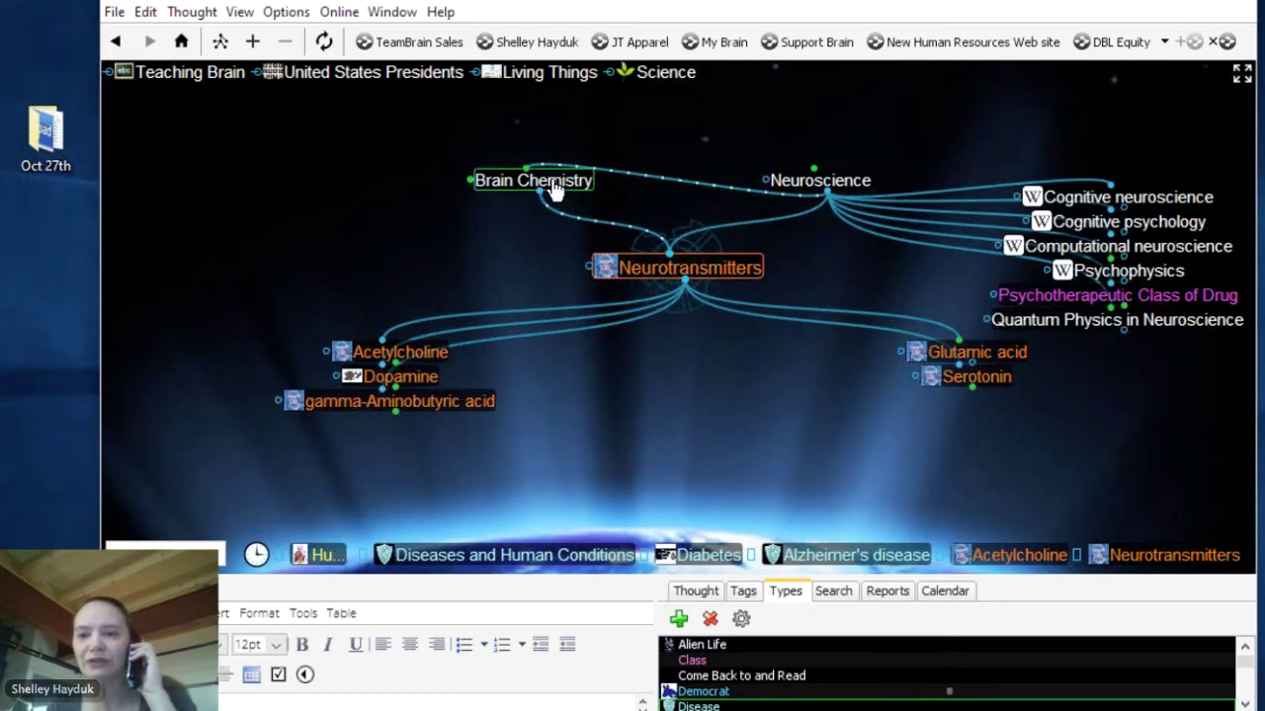
left_click(816, 186)
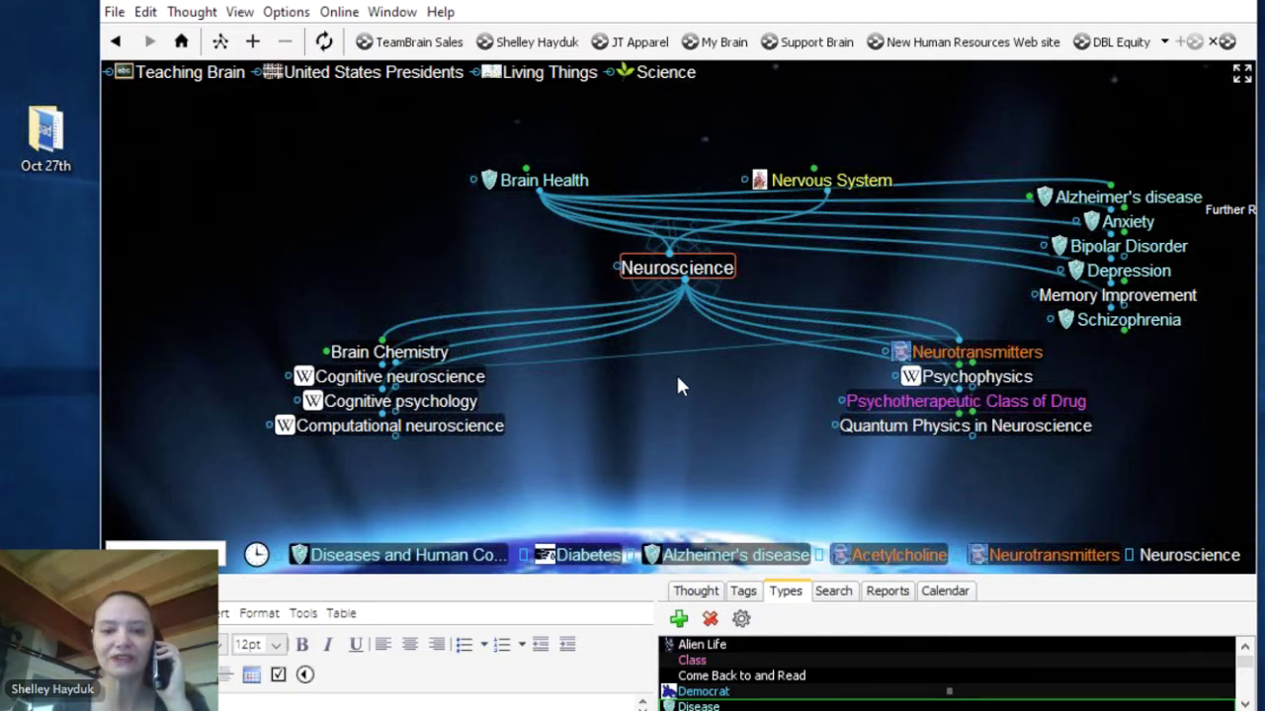
- Activate Cognitive neuroscience, enlarge the lower panes, and open its attached Wikipedia article in the browser to read the introduction
left_click(399, 377)
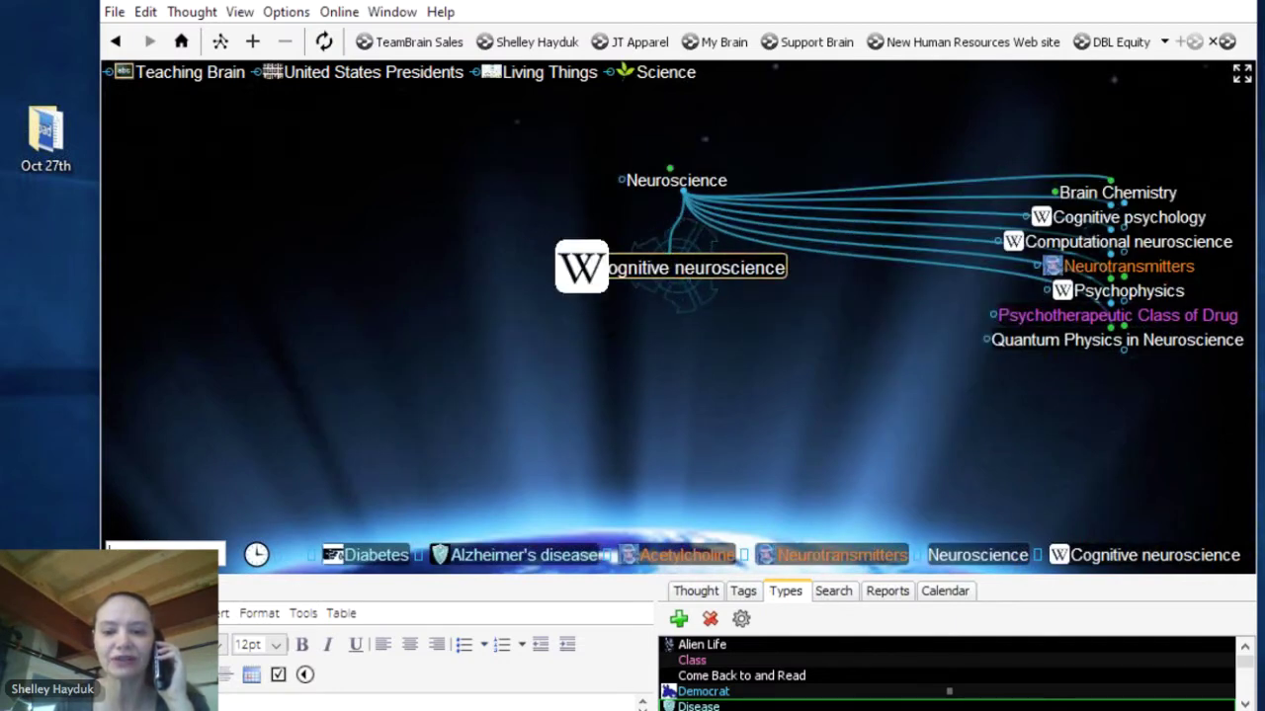
left_click_drag(606, 576, 603, 506)
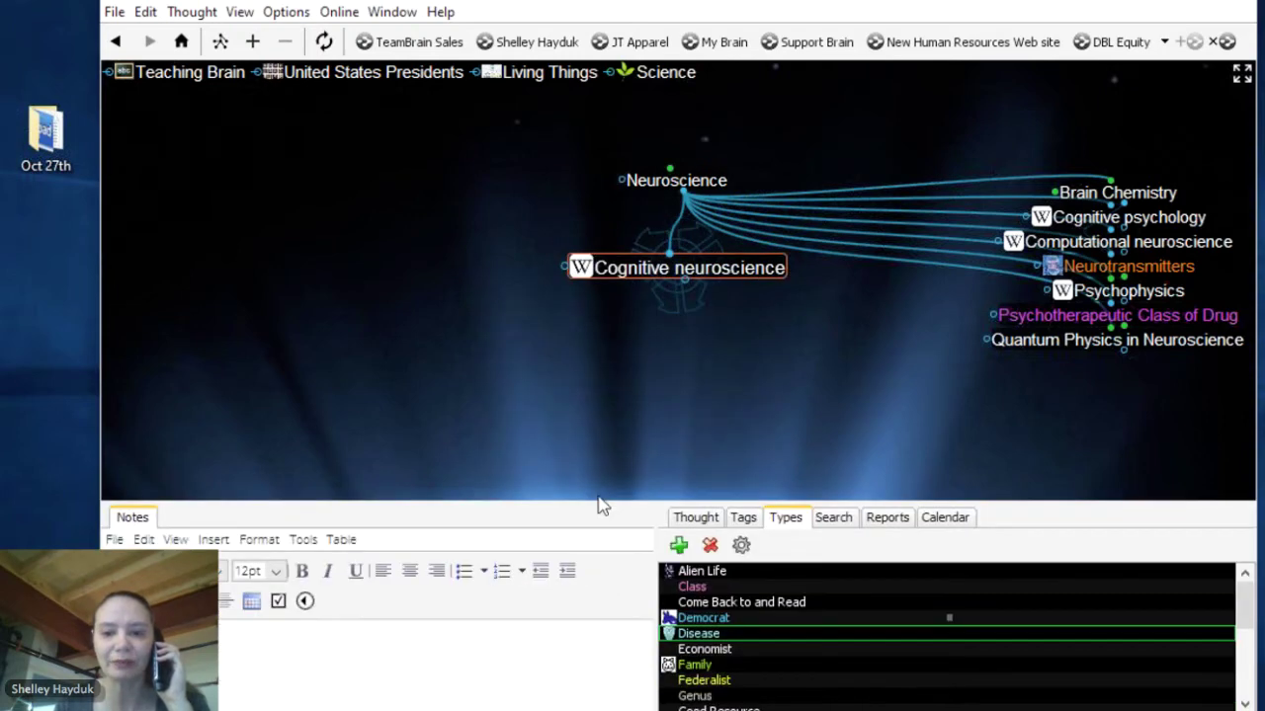
left_click(696, 517)
left_click(579, 242)
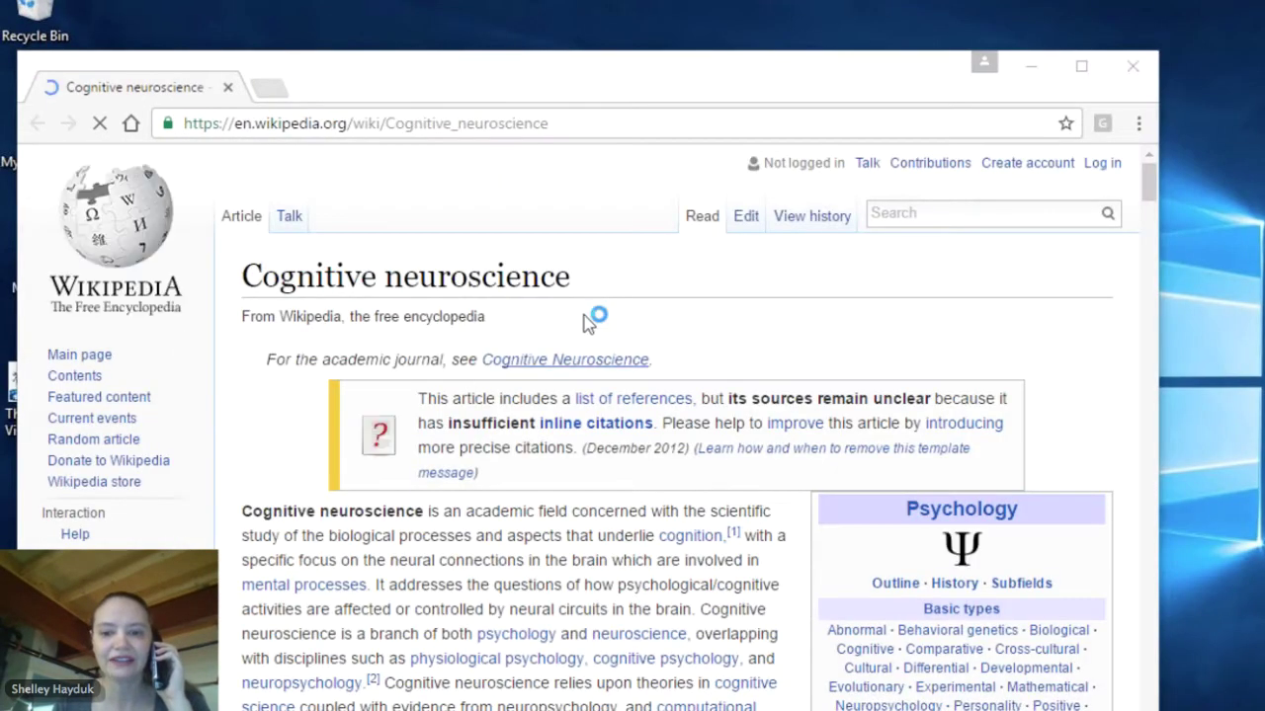
scroll(637, 355, "down", 2)
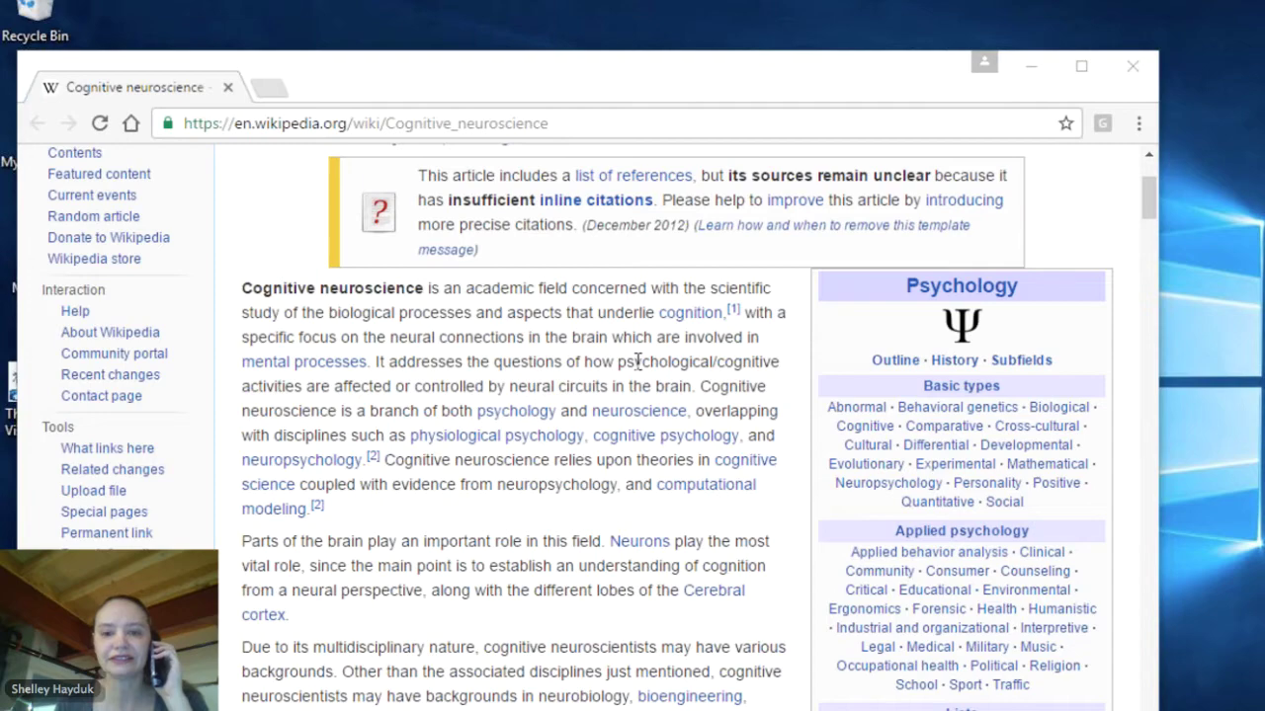
- Narrow the Brain window over the browser and follow the link to Neuroscience in the Cognitive neuroscience article
scroll(640, 362, "up", 2)
scroll(652, 366, "down", 2)
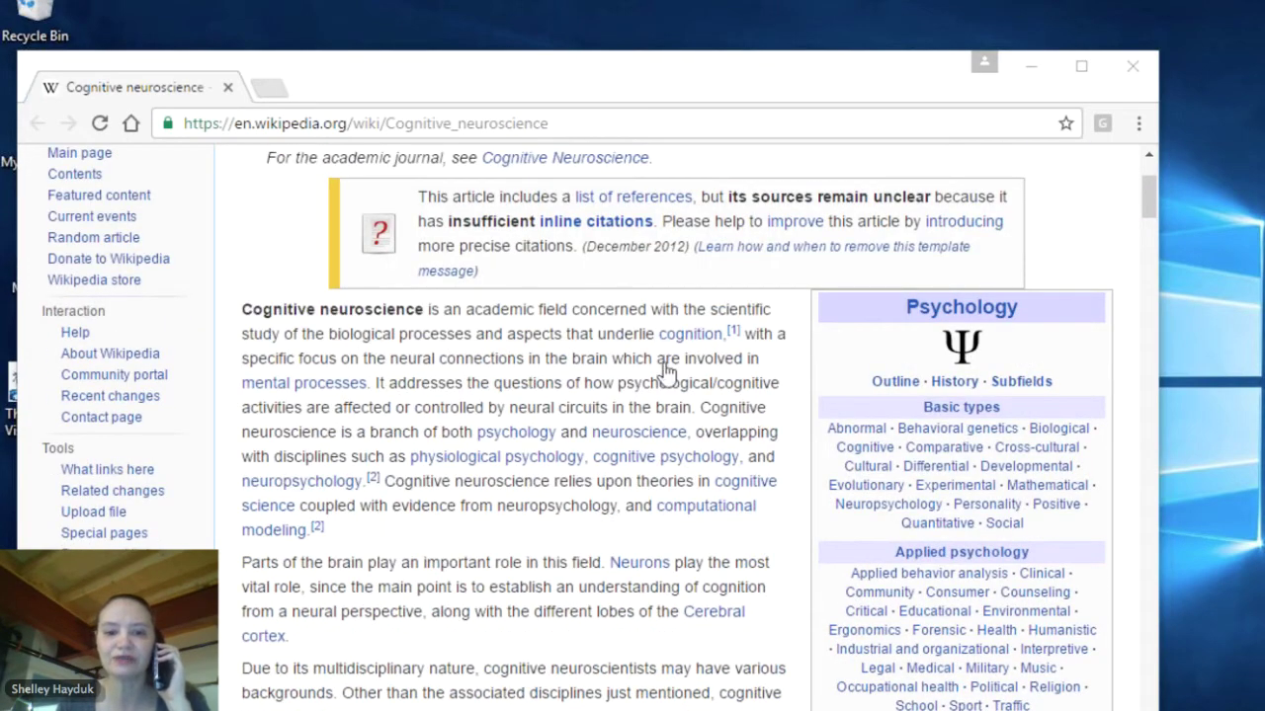
scroll(668, 372, "up", 1)
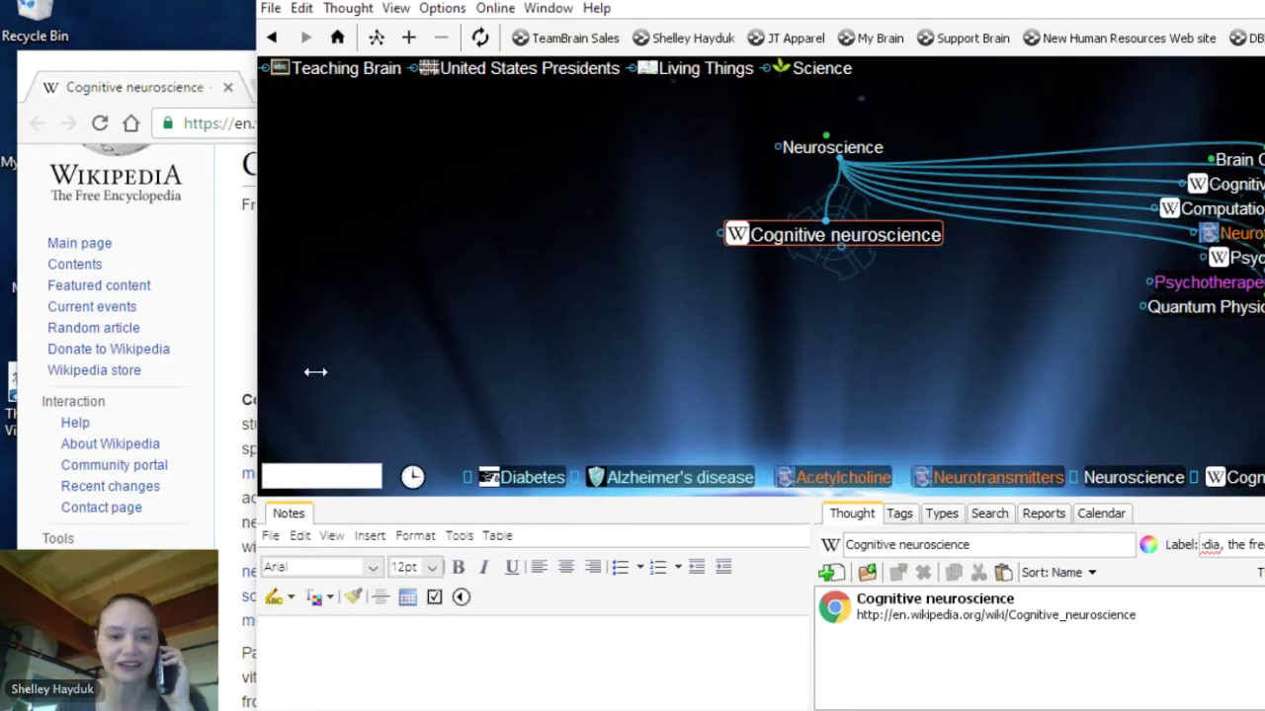
left_click_drag(315, 372, 390, 377)
left_click(248, 330)
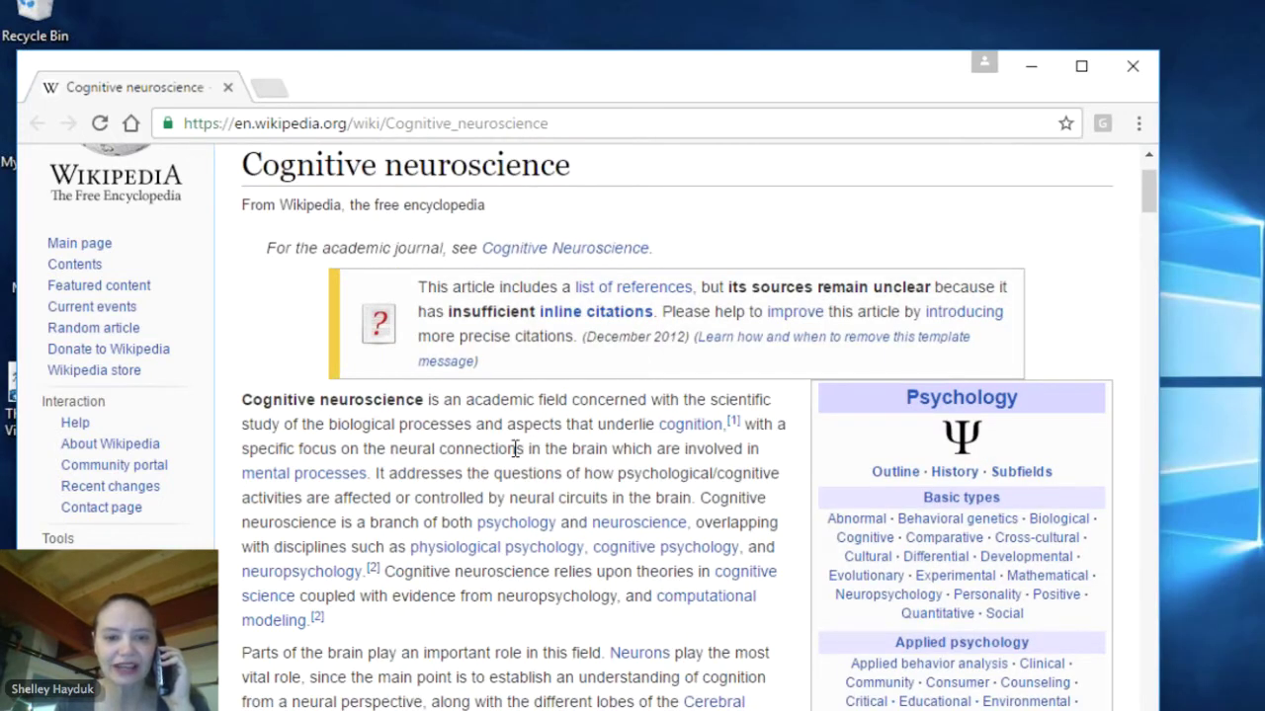
left_click(640, 523)
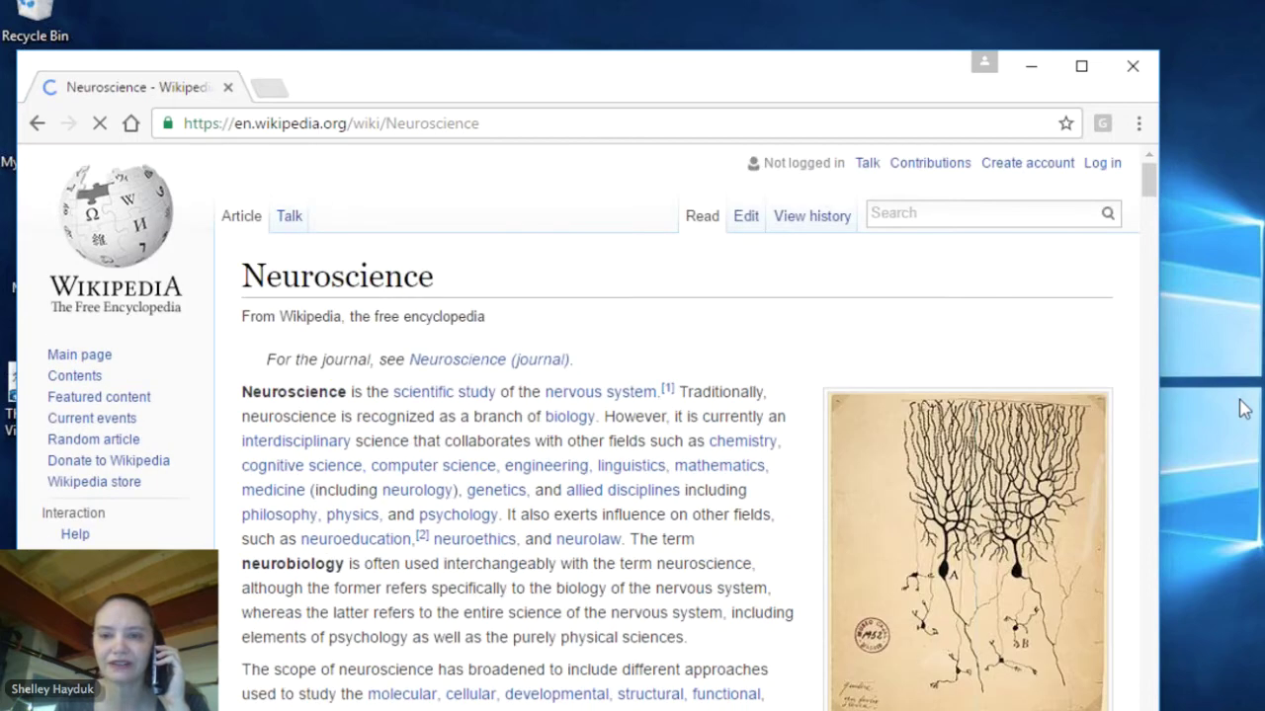
- Activate the Neuroscience thought in TheBrain and attach the open Wikipedia Neuroscience page to it
key("alt+Tab")
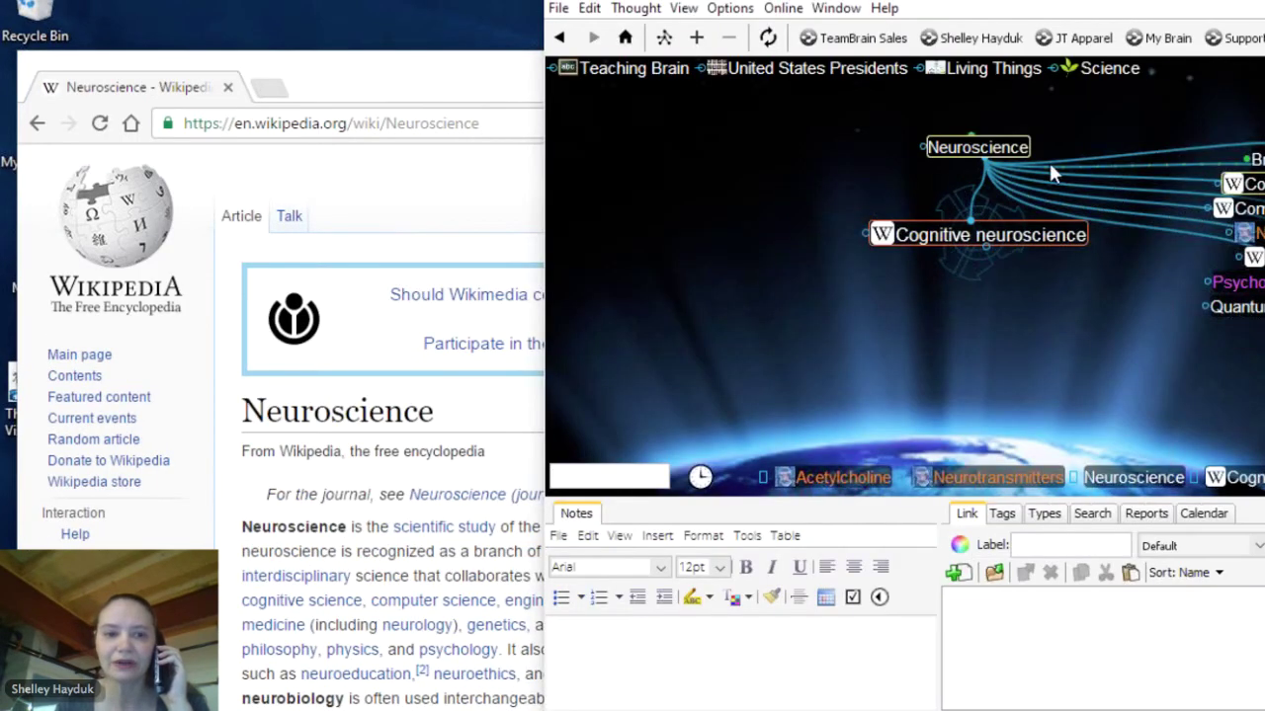
left_click(1014, 150)
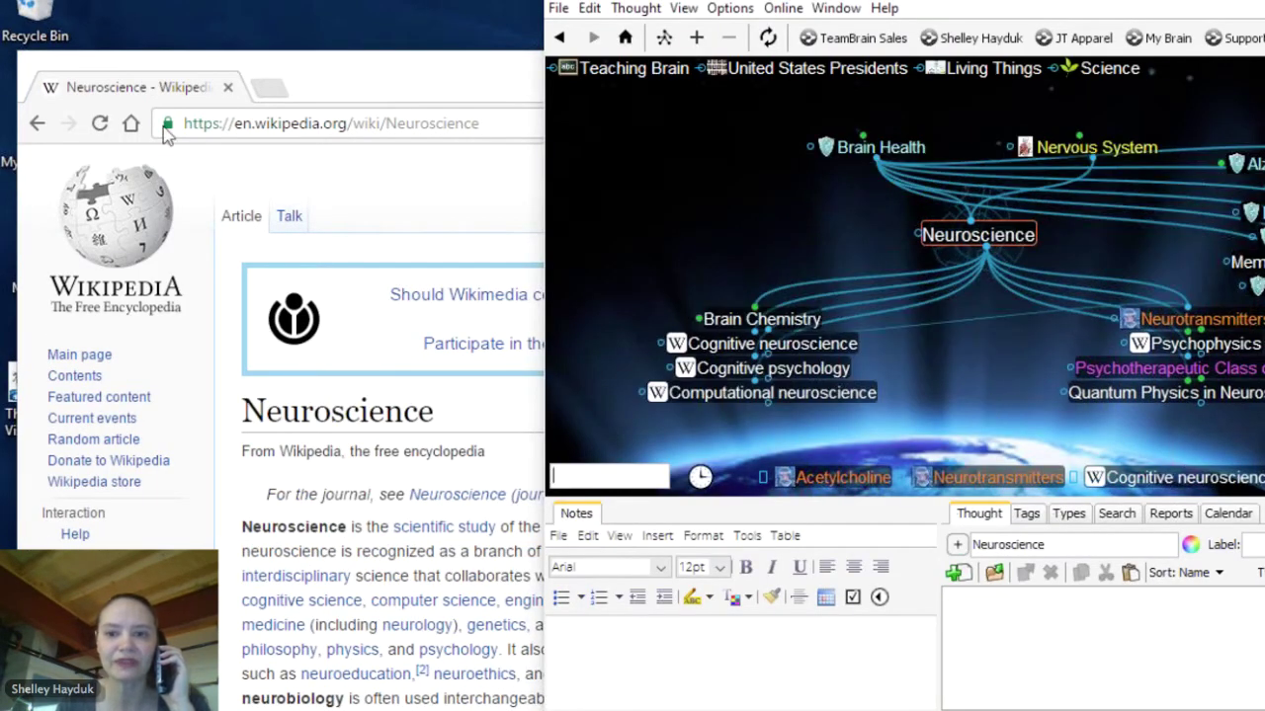
left_click_drag(166, 128, 993, 247)
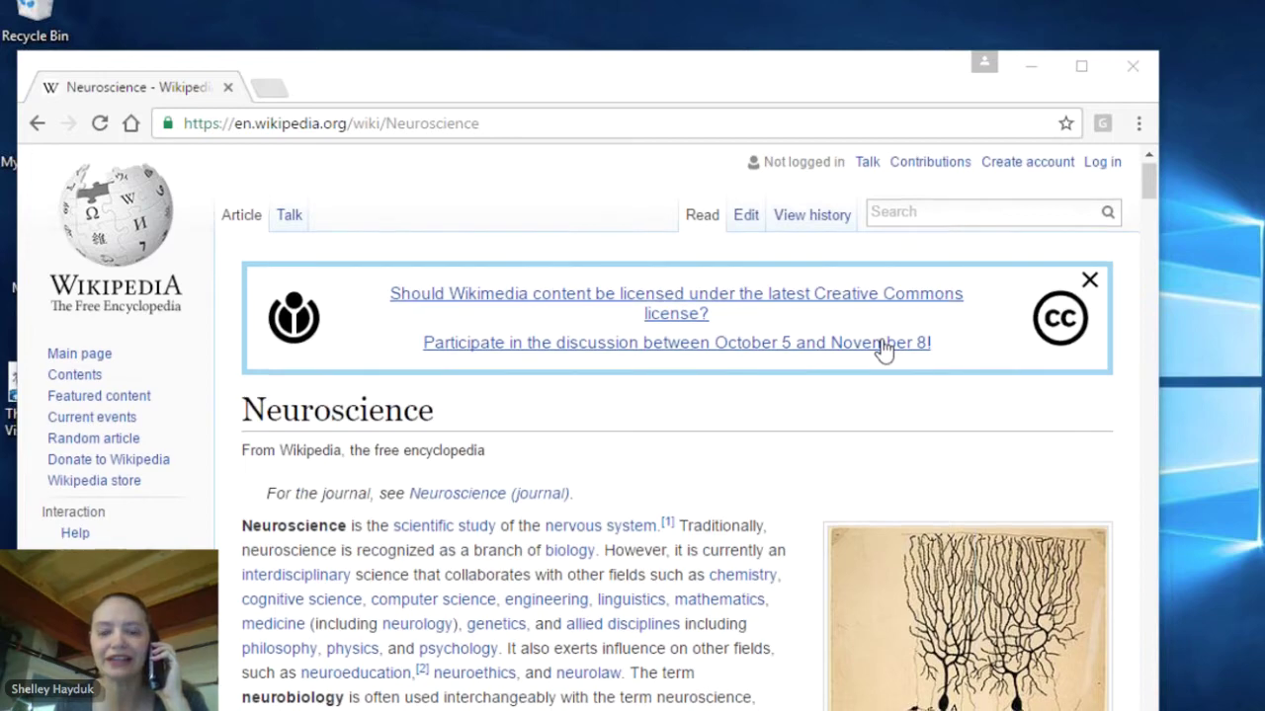
- Open the Purkinje cell drawing from the Neuroscience article at full size and copy the image
scroll(883, 350, "down", 5)
left_click(883, 349)
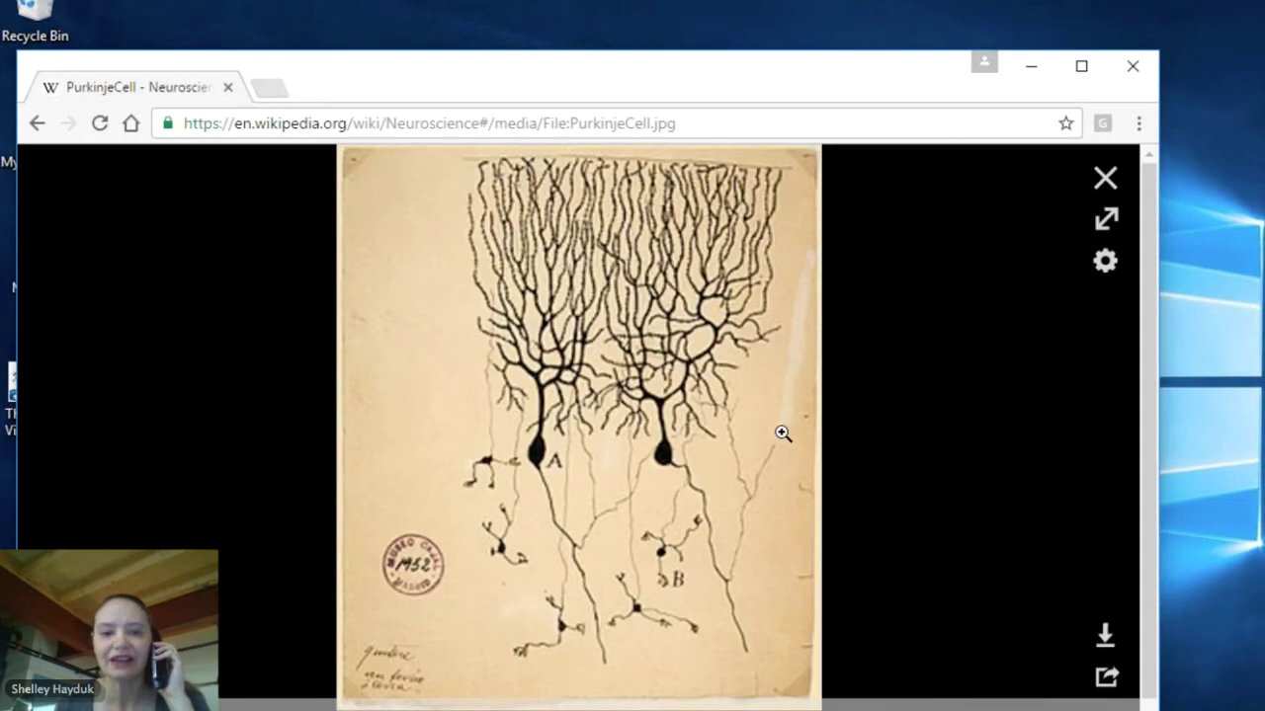
right_click(605, 350)
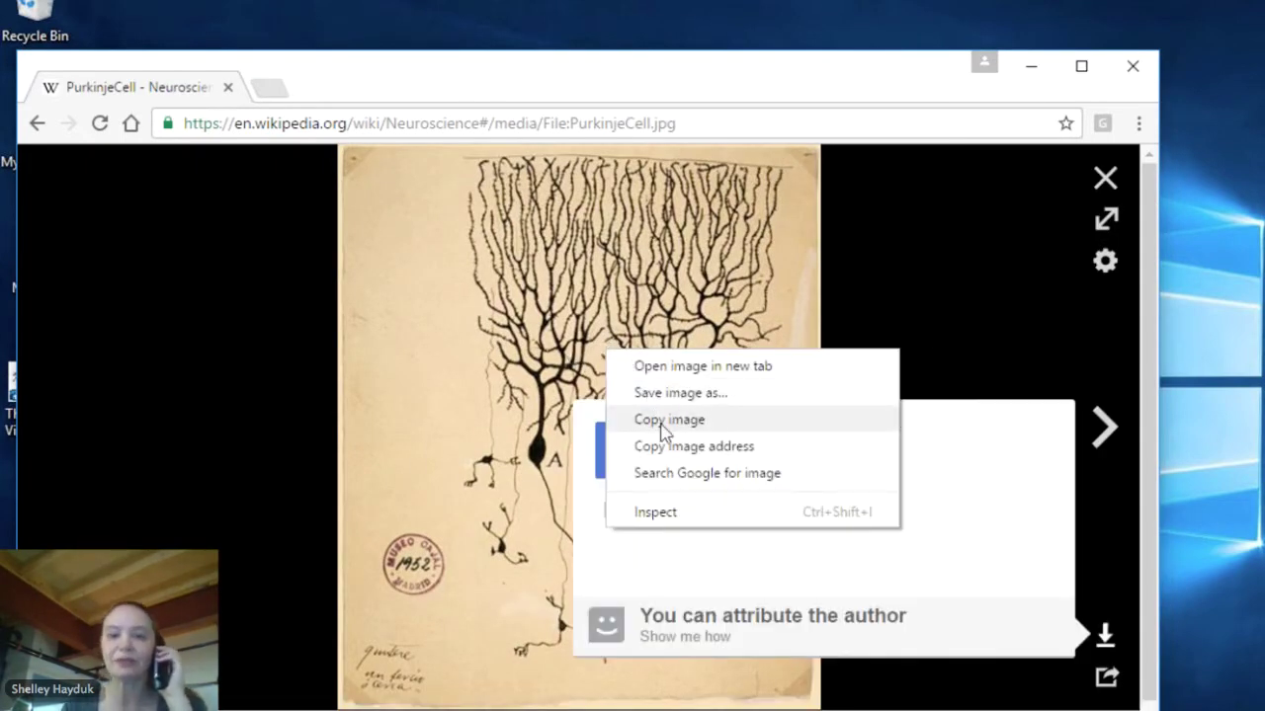
left_click(664, 432)
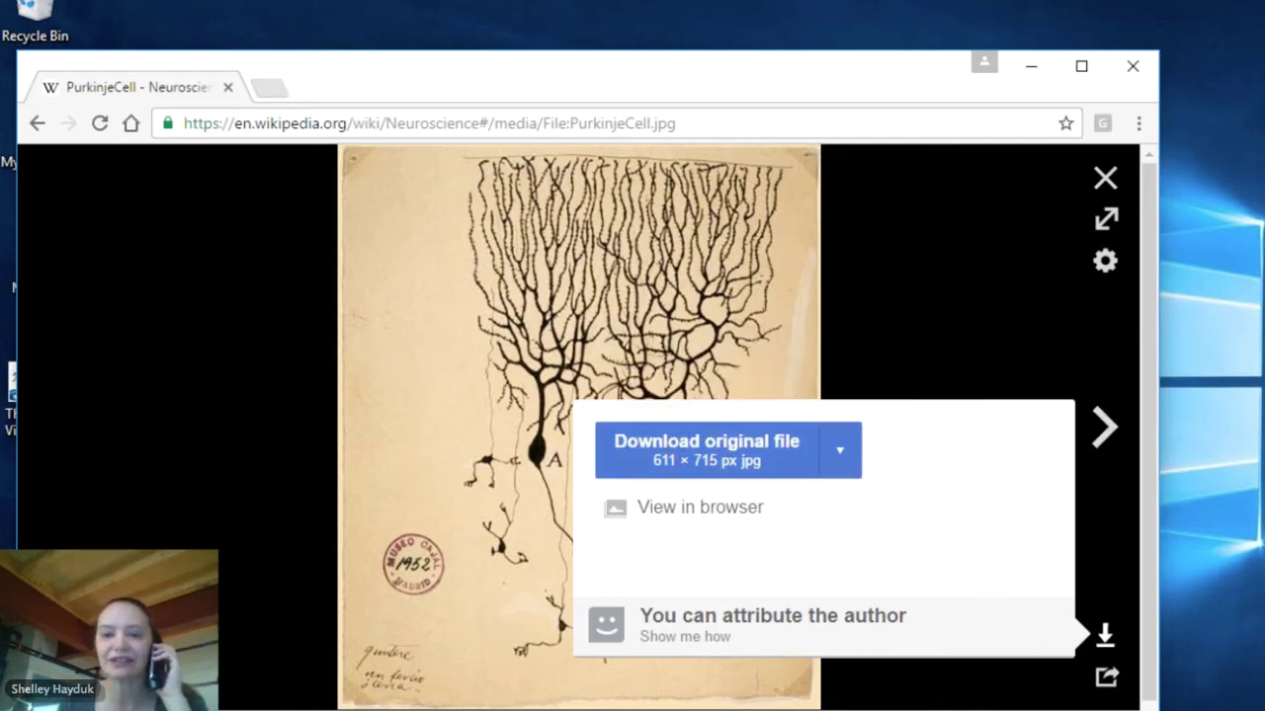
- Switch to TheBrain, paste the copied drawing as the Neuroscience thought's icon, and preview it
key("alt+Tab")
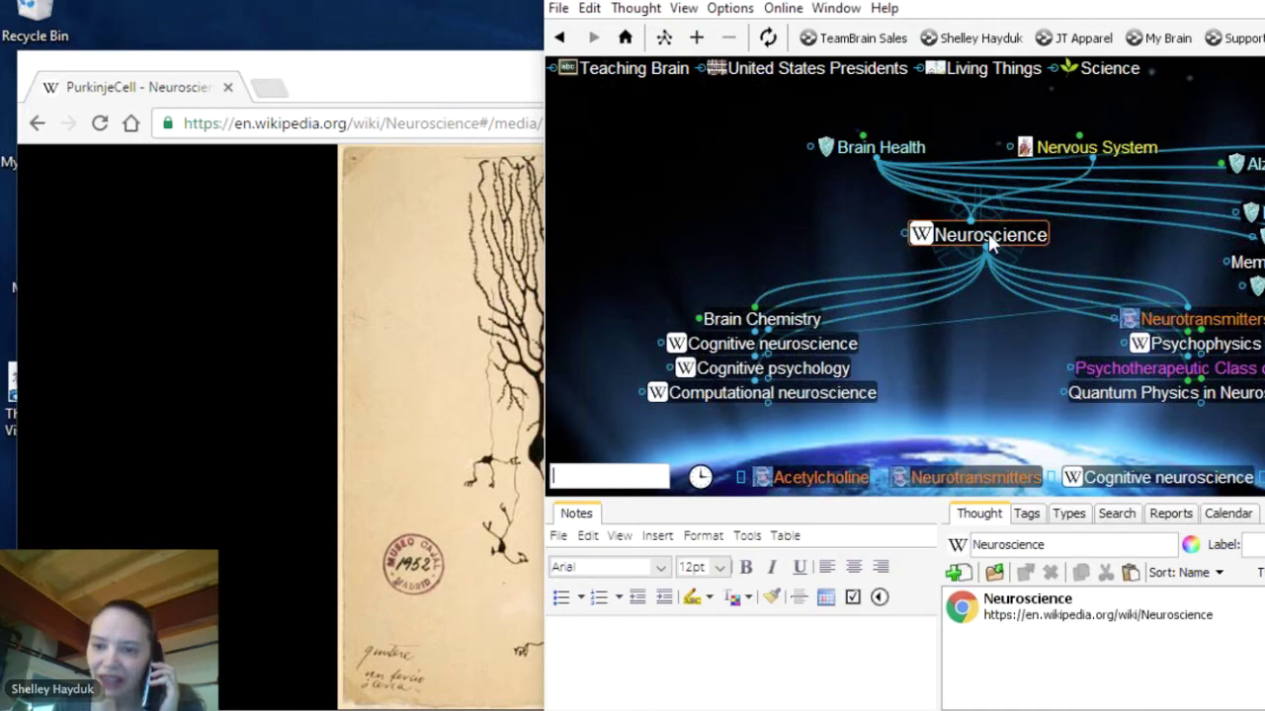
right_click(991, 245)
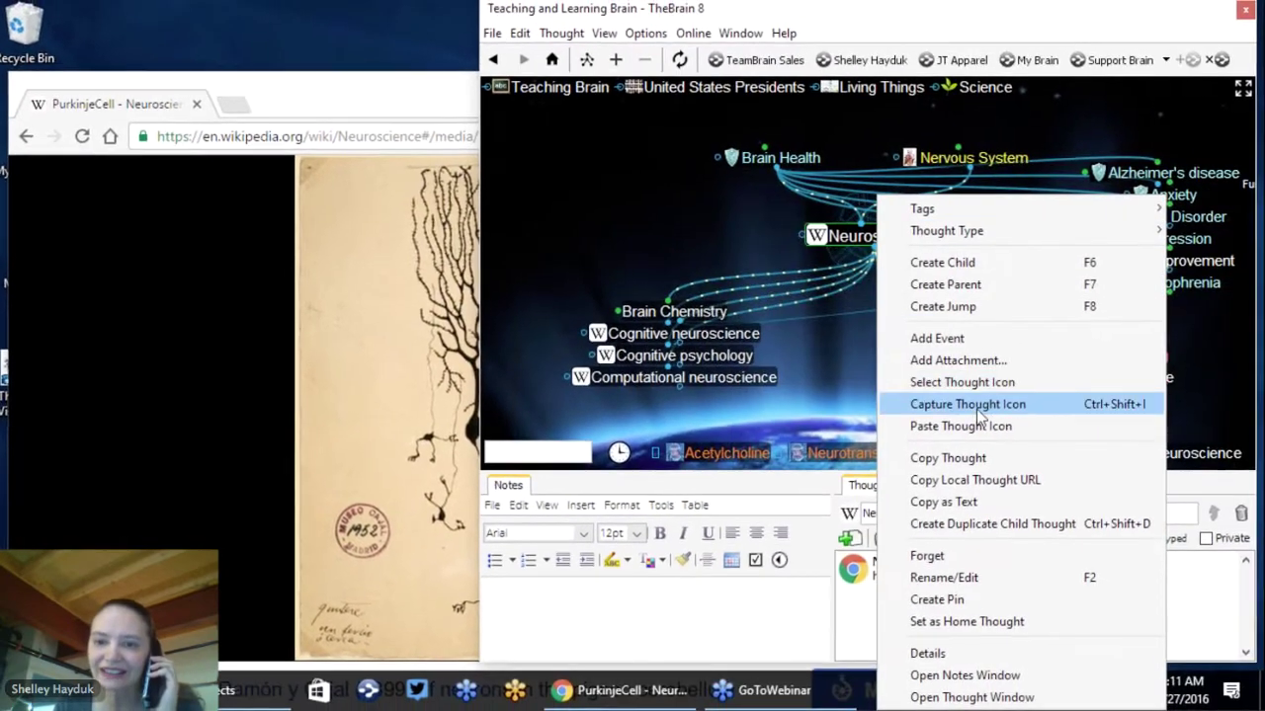
left_click(973, 426)
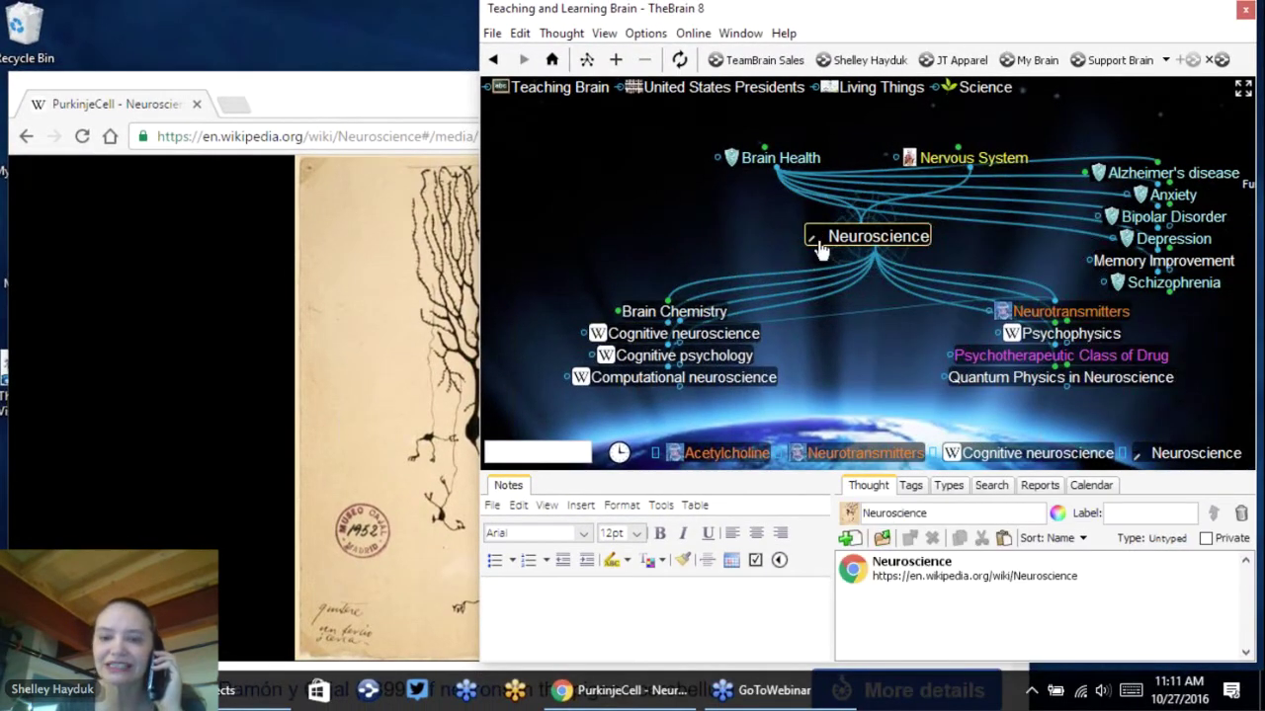
mouse_move(819, 251)
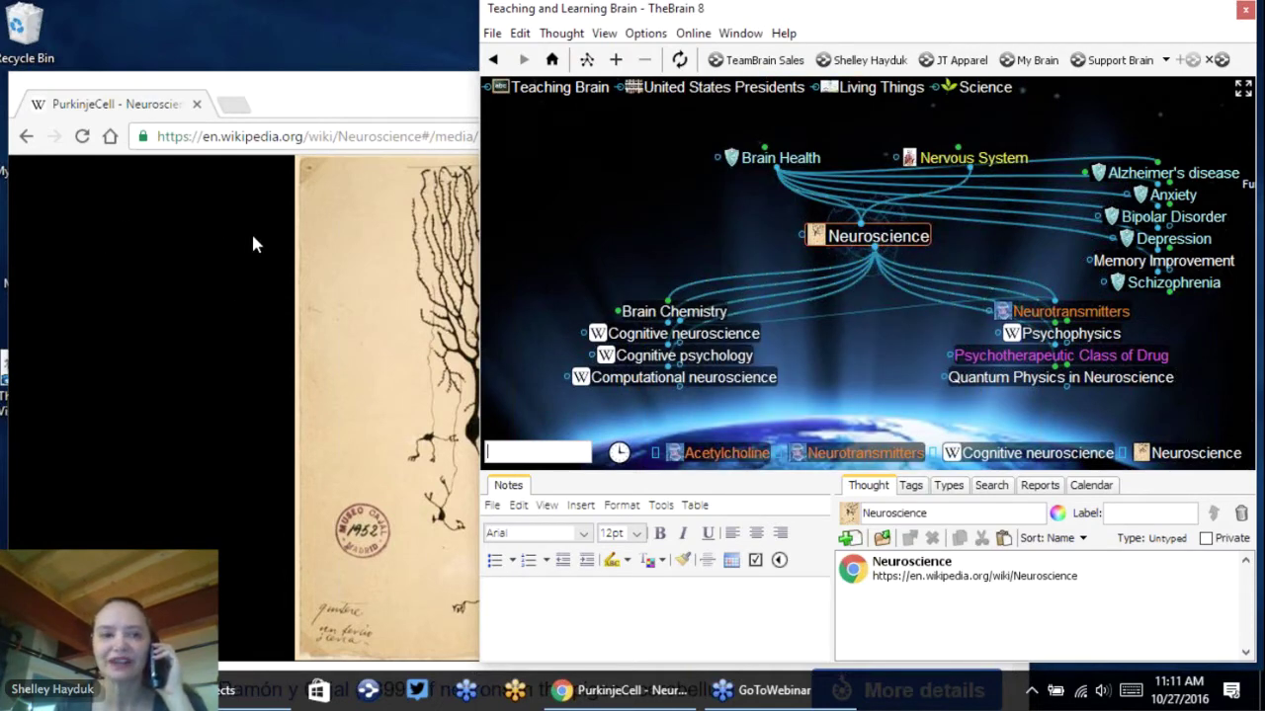
- Return the browser to the Neuroscience article, and enlarge the Brain window and its notes pane
left_click(22, 141)
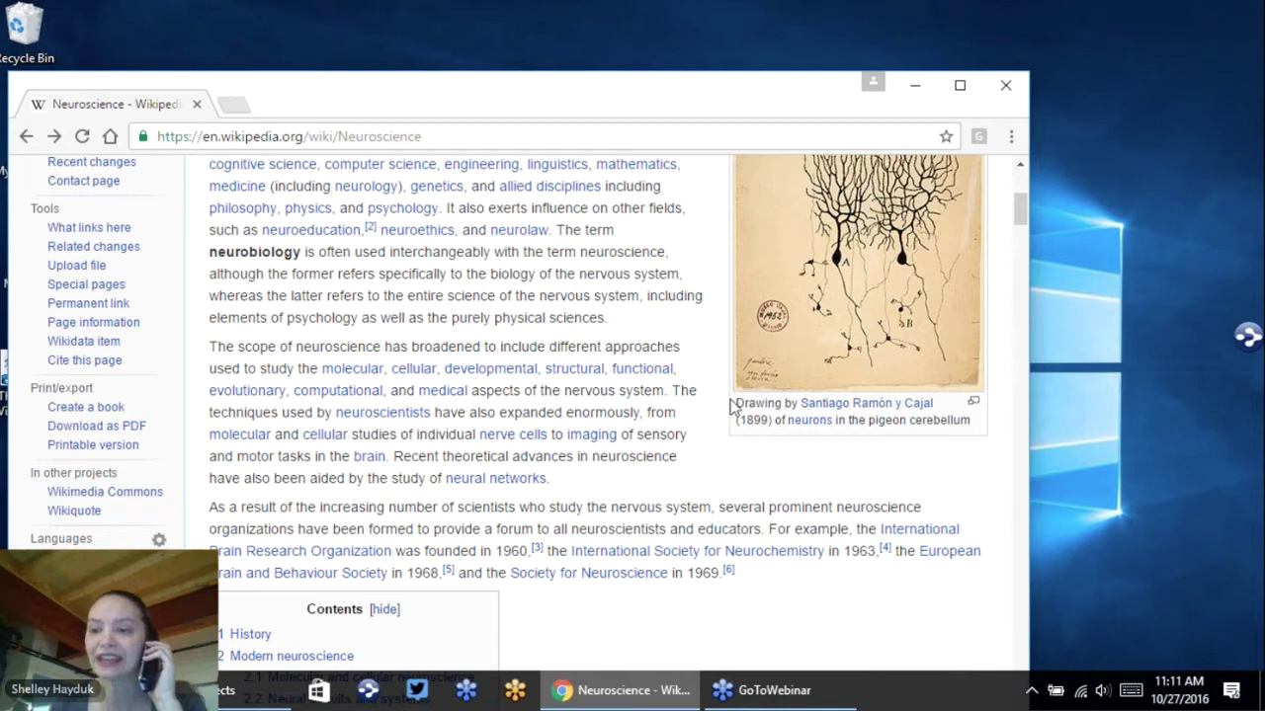
left_click(1247, 337)
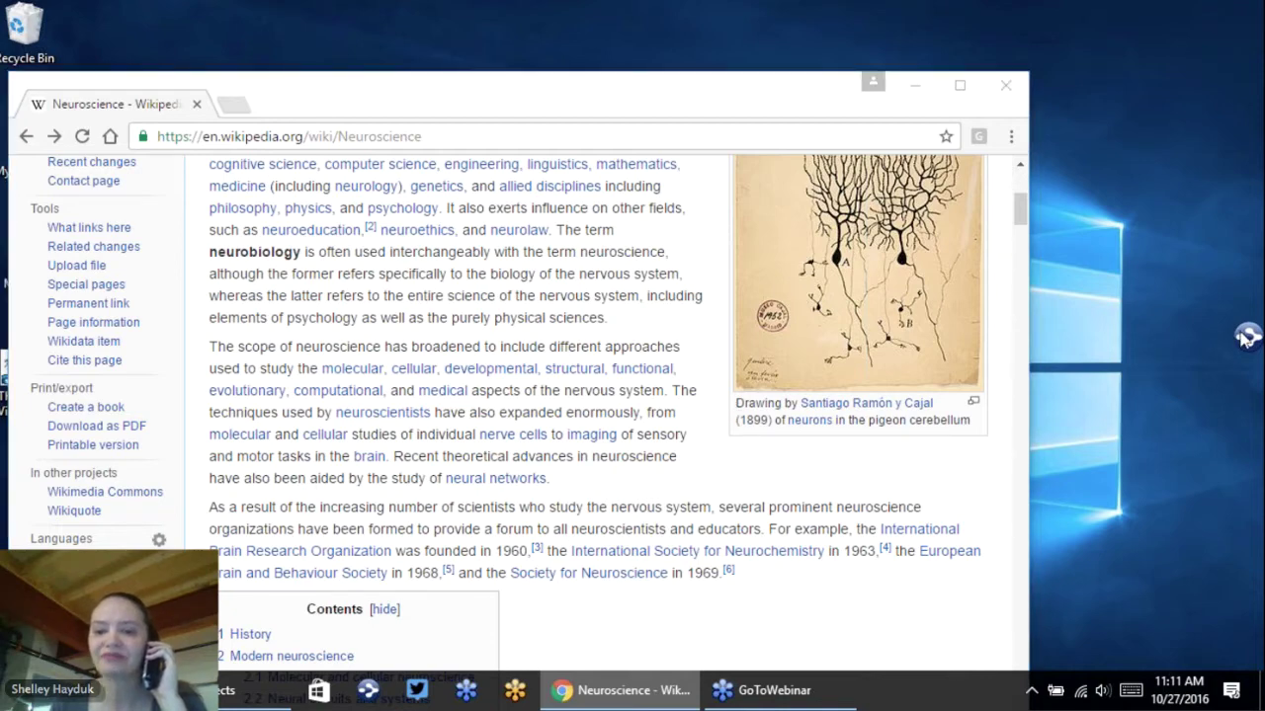
key("alt+Tab")
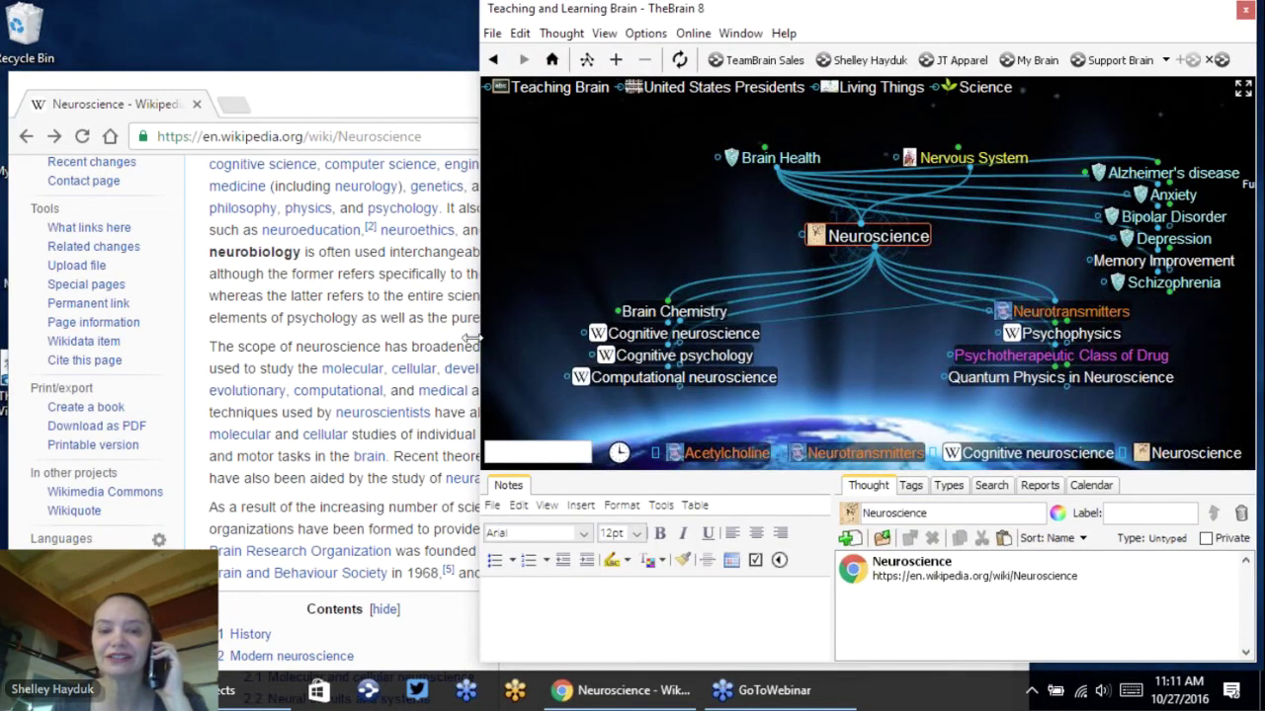
left_click_drag(476, 331, 311, 326)
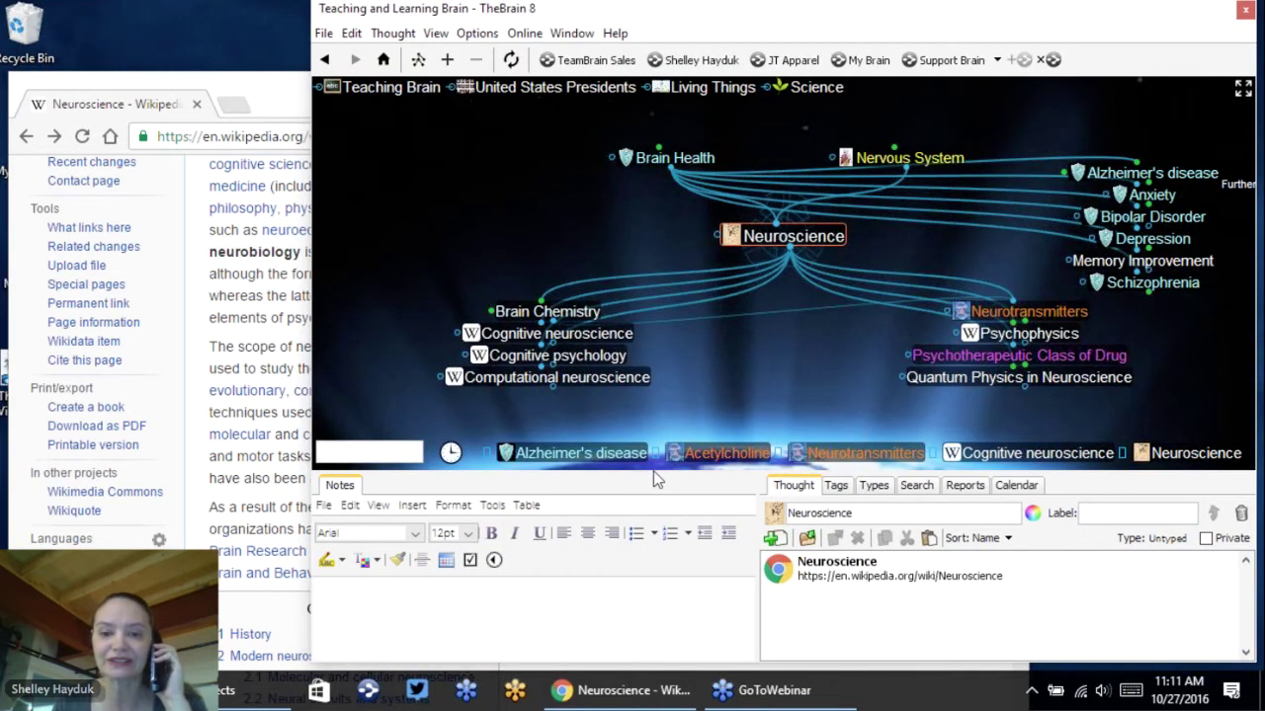
left_click_drag(655, 474, 652, 408)
left_click_drag(765, 558, 867, 550)
- Copy the Neuroscience article's opening text in the browser, from "Neuroscience is the scientific study" through "neurolaw"
left_click(203, 316)
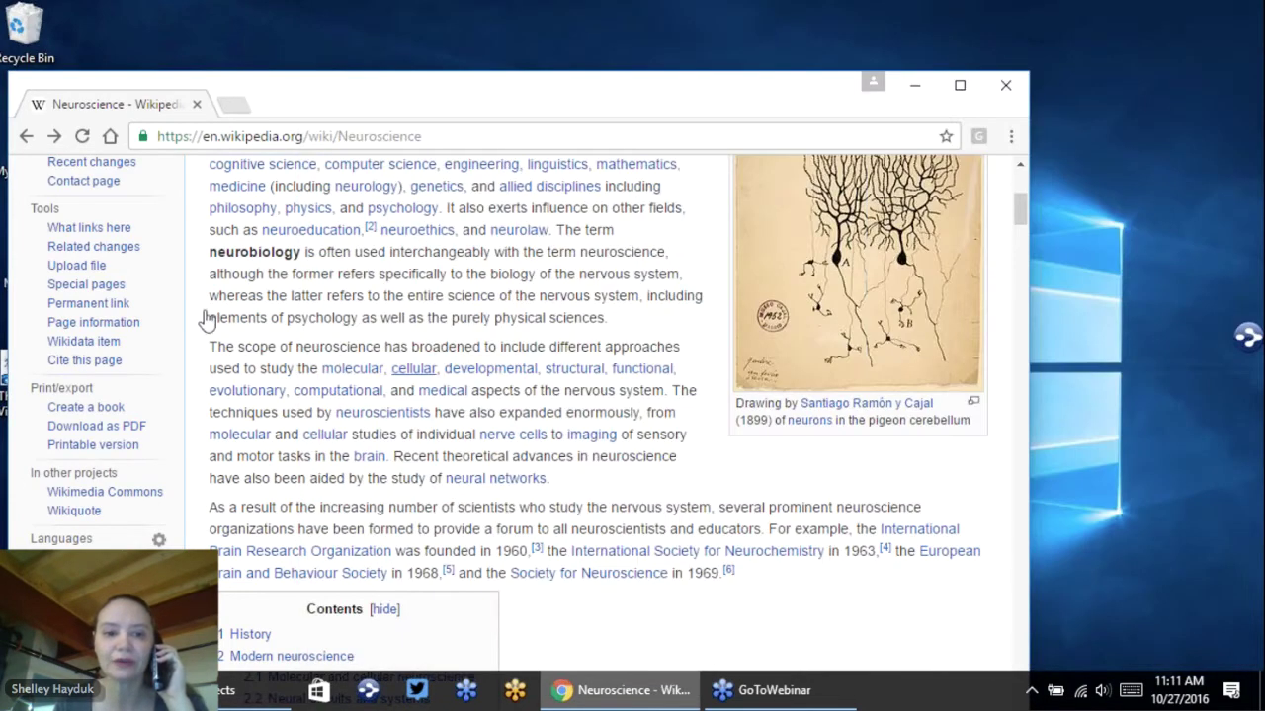
scroll(423, 379, "up", 3)
left_click_drag(210, 396, 553, 527)
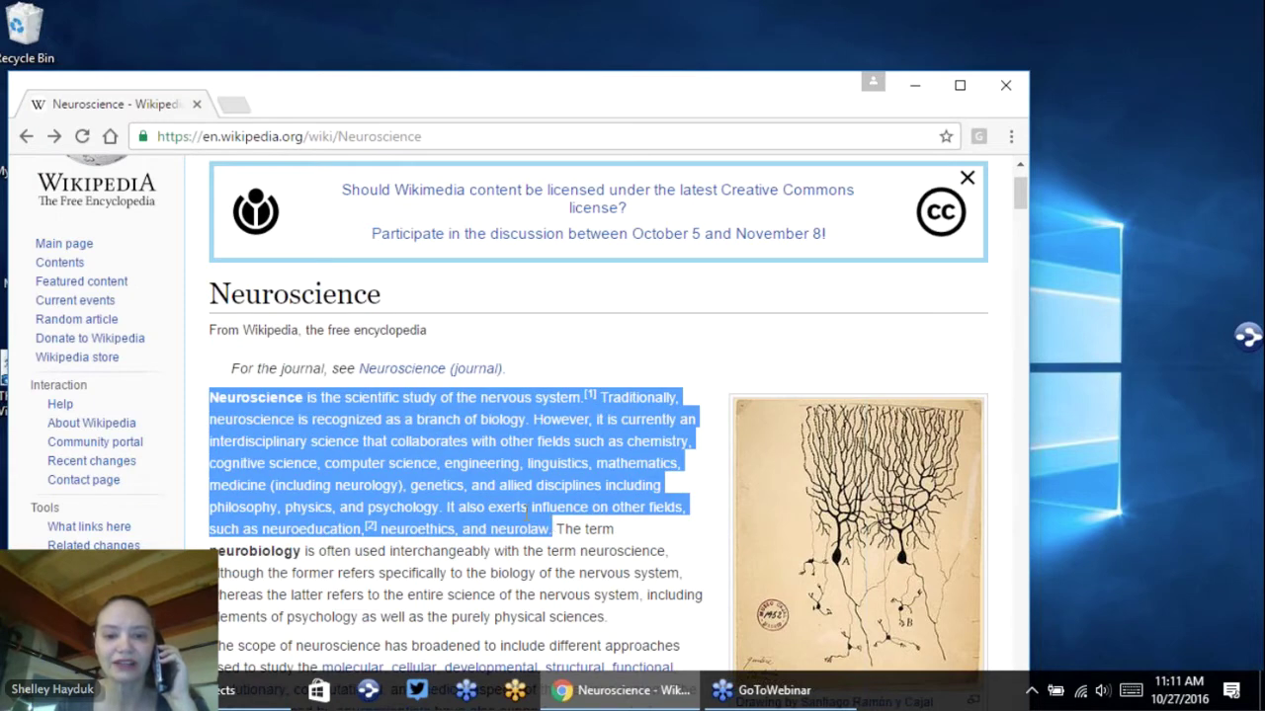
right_click(410, 432)
left_click(449, 451)
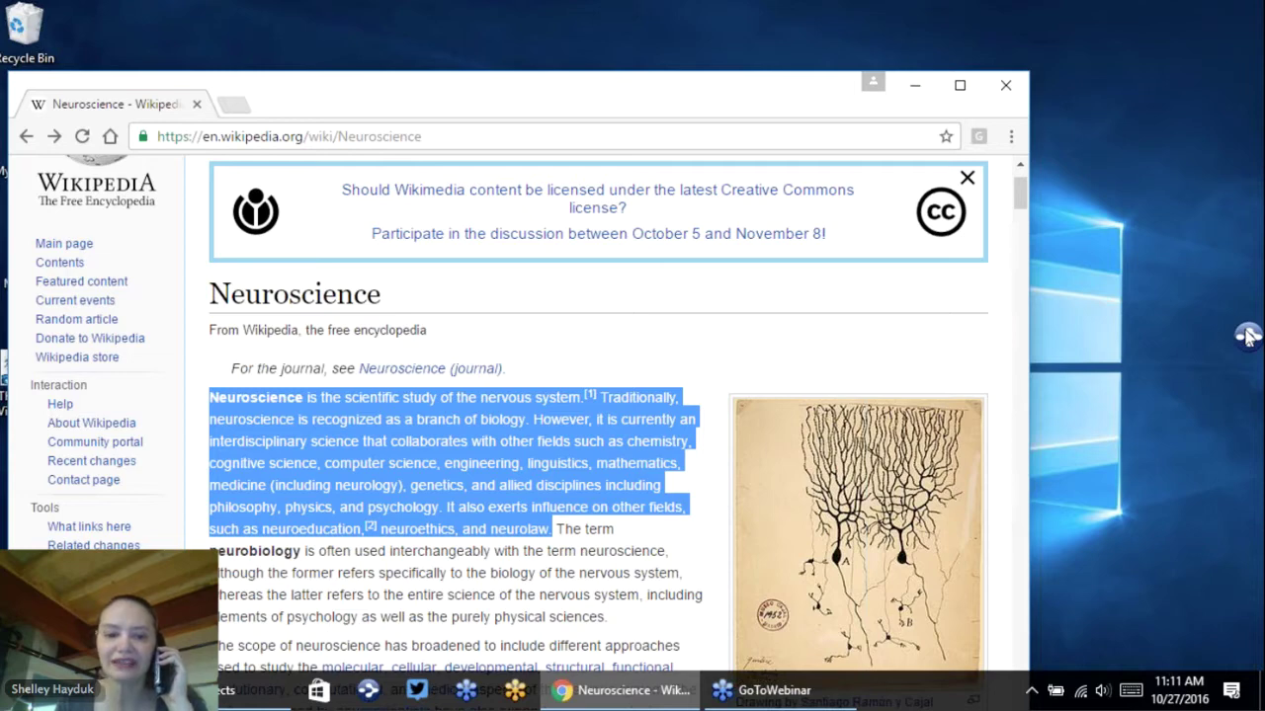
- Paste the copied text into the Neuroscience thought's notes in TheBrain and make the notes pane taller
key("alt+Tab")
right_click(503, 559)
left_click(536, 615)
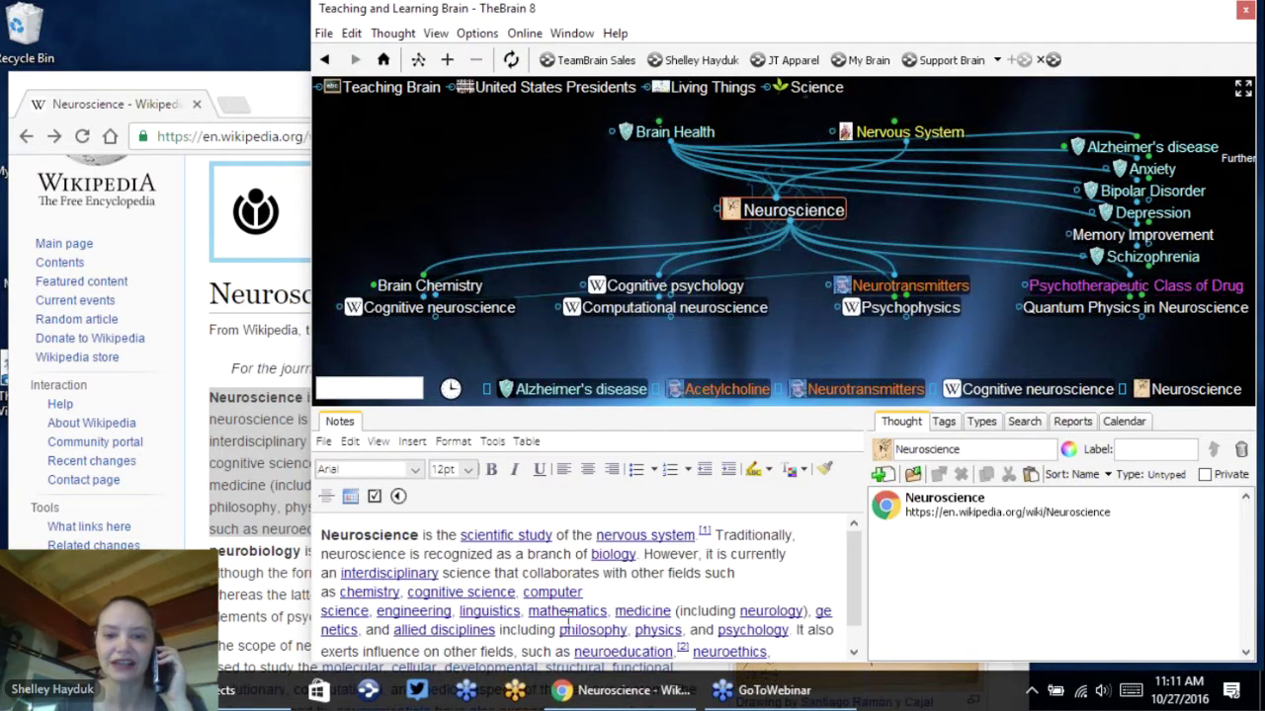
left_click_drag(665, 419, 659, 318)
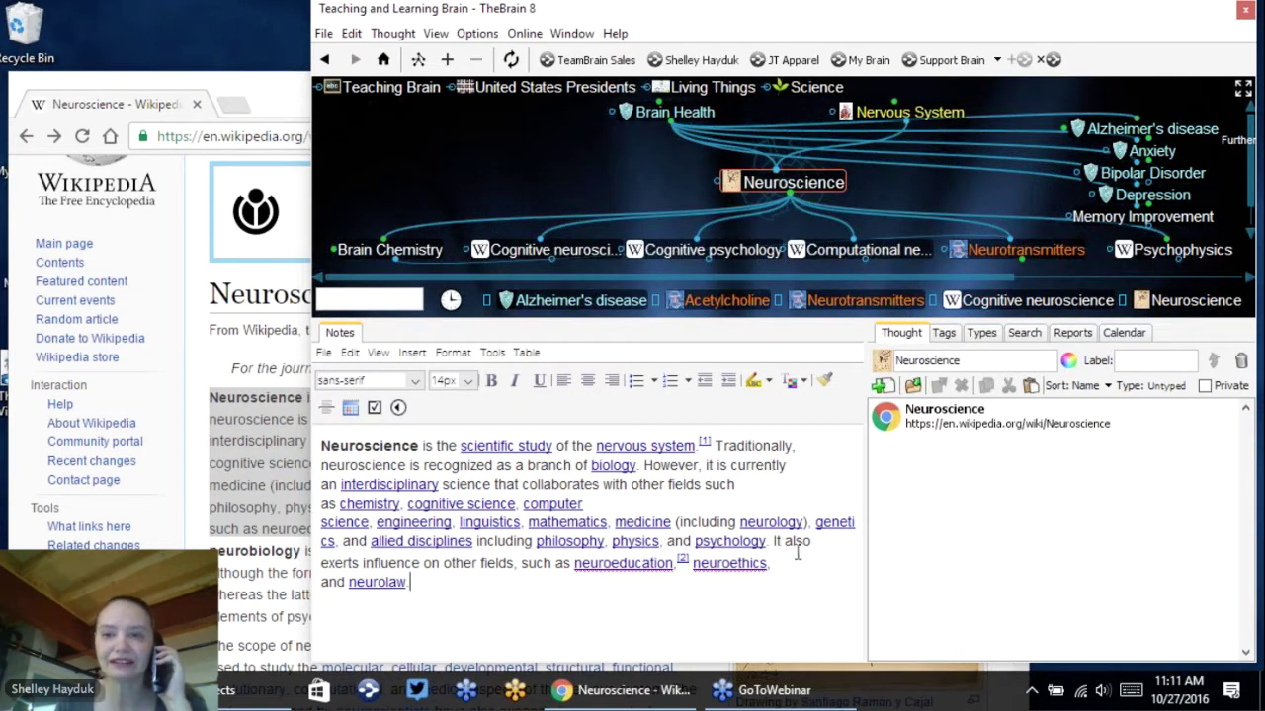
- Visit the Nervous System thought, enlarge the map area, and return to Neuroscience to review its notes
left_click(907, 111)
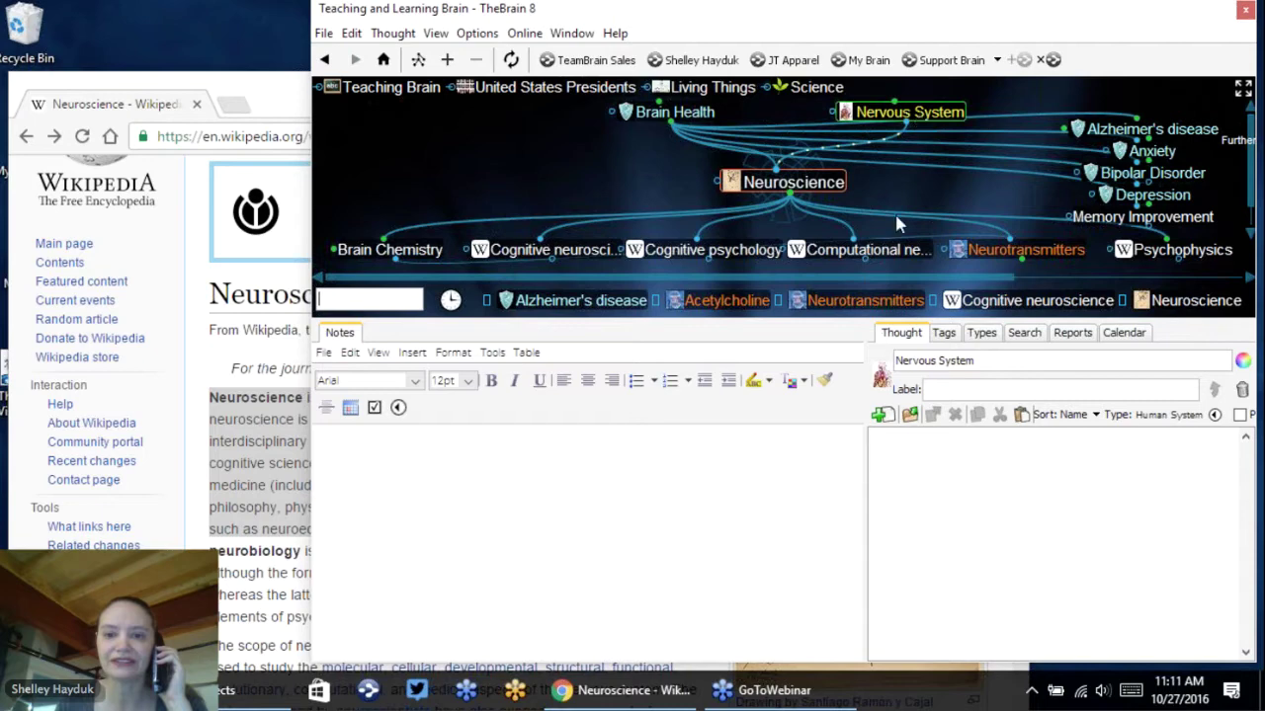
left_click_drag(767, 320, 775, 402)
left_click(800, 287)
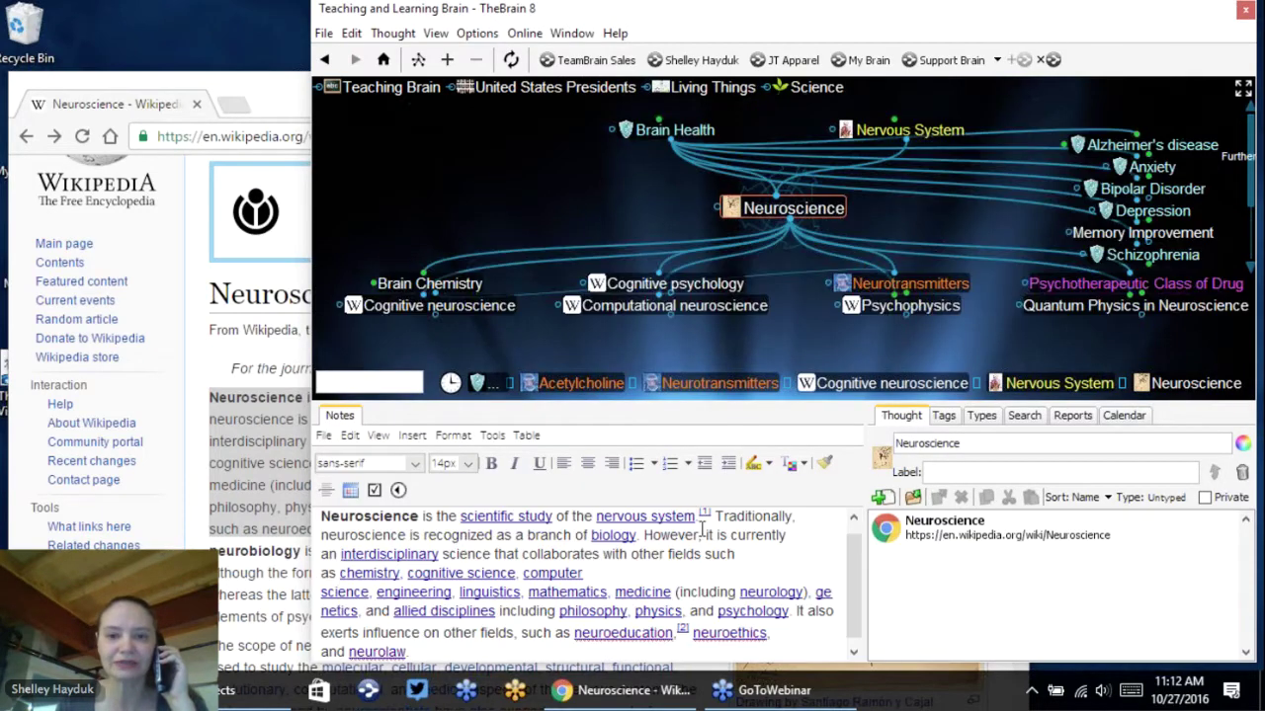
- Activate the Cognitive neuroscience thought and return the browser to the Cognitive neuroscience article
left_click(494, 308)
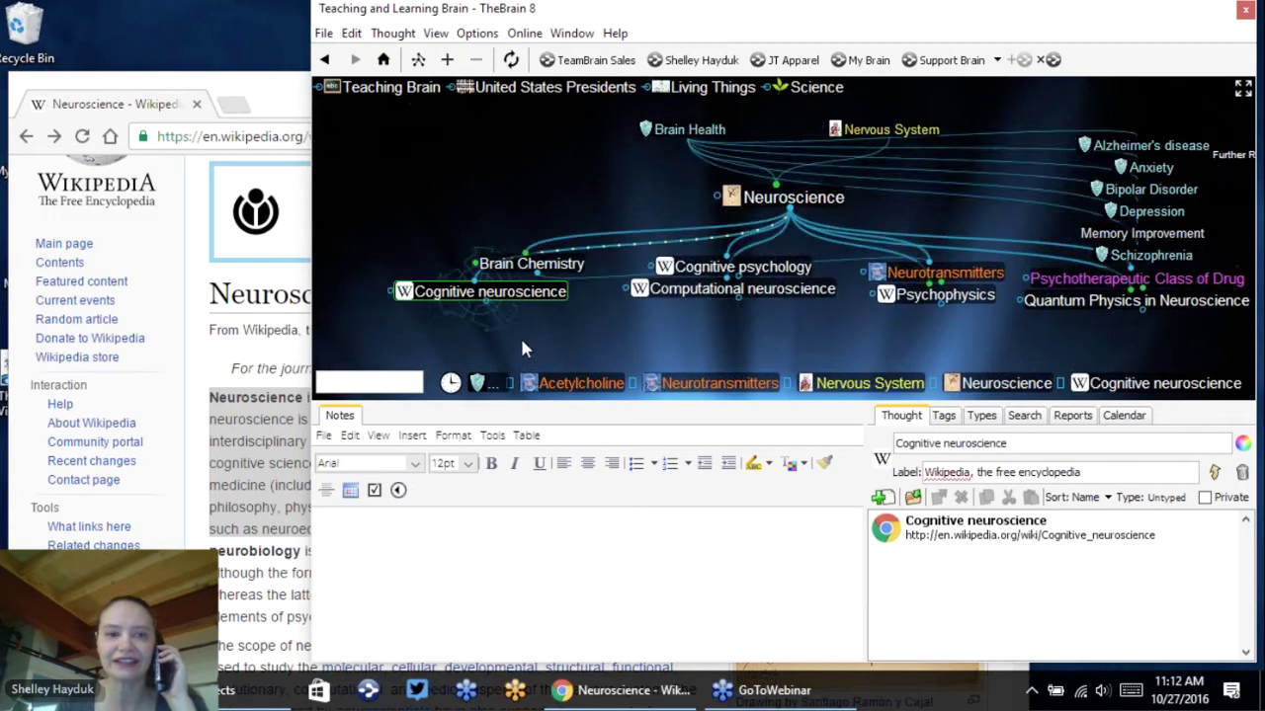
left_click(24, 138)
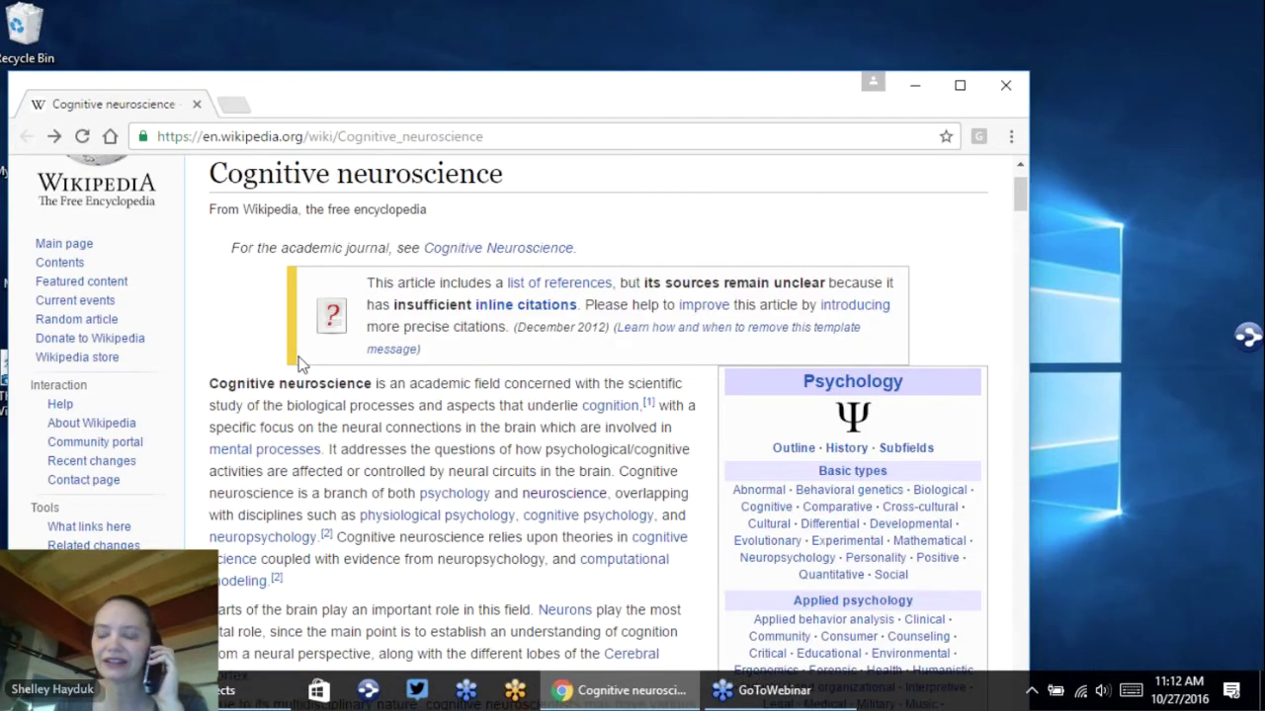
scroll(302, 363, "down", 2)
- Create a child thought named "Research on Cognition" under Cognitive neuroscience in TheBrain and activate it
left_click(1245, 339)
left_click_drag(790, 227, 791, 283)
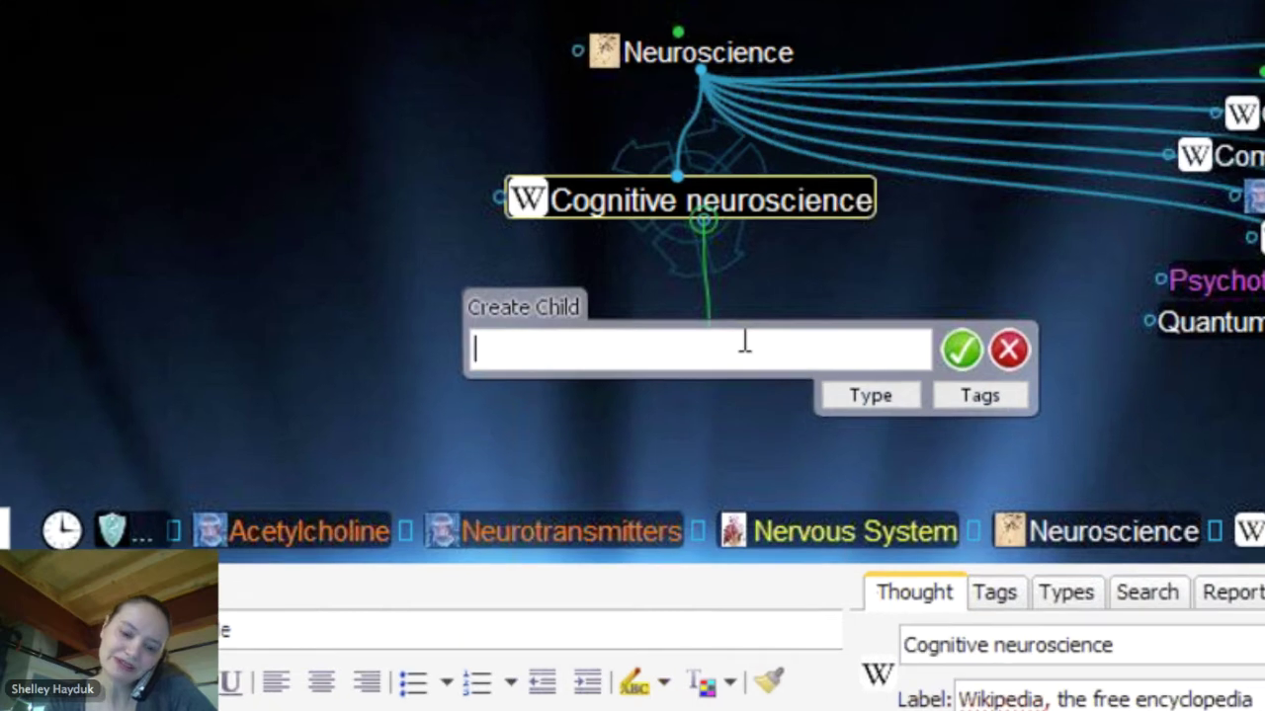
type("RE")
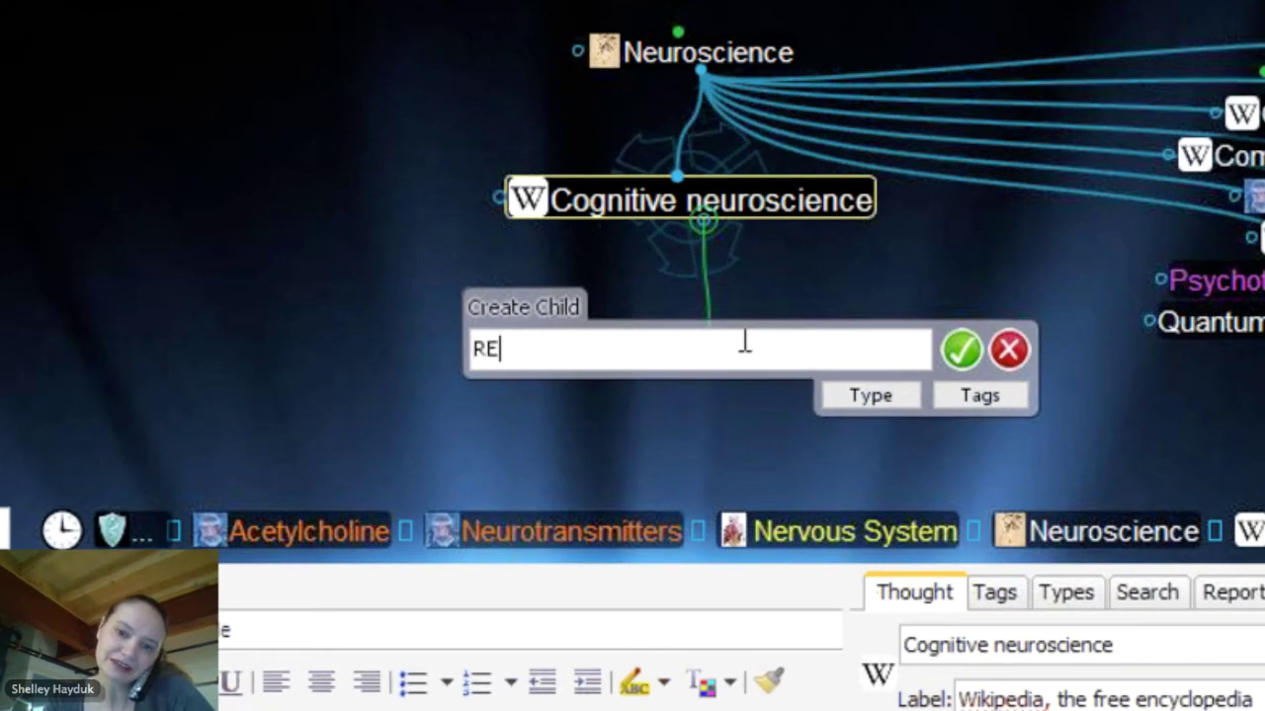
key("BackSpace")
type("eseach")
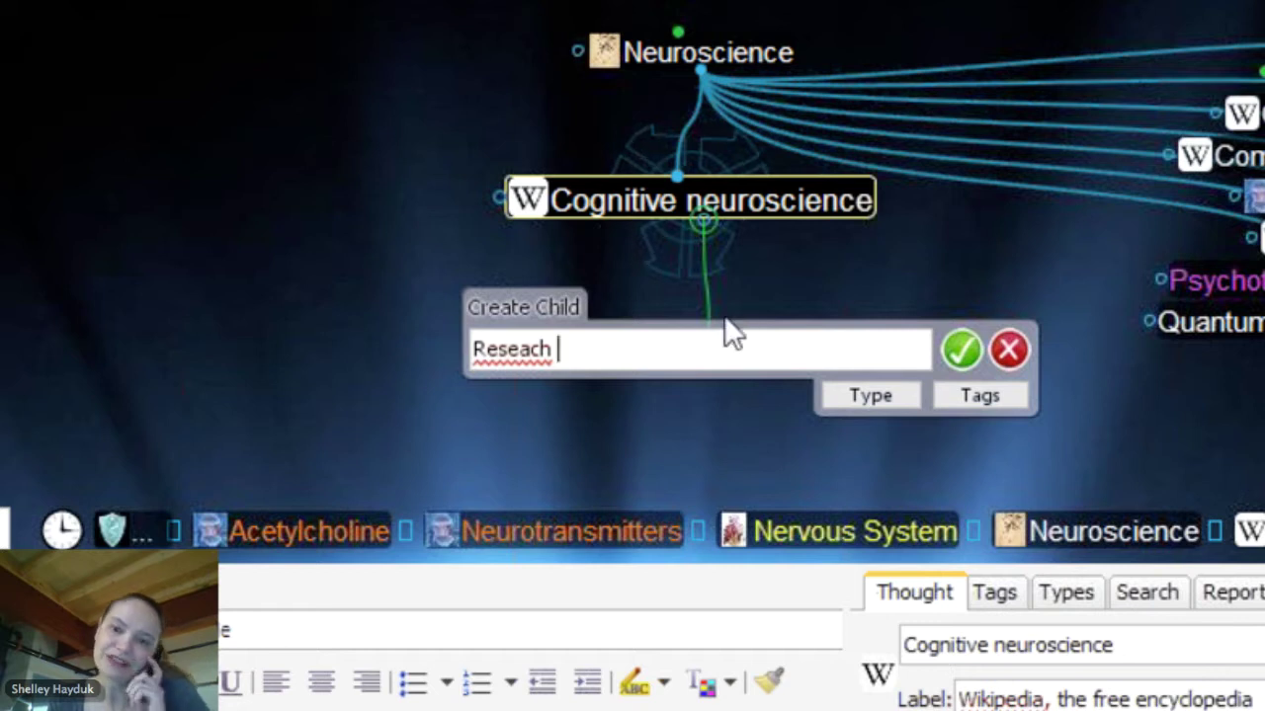
right_click(533, 350)
left_click(633, 377)
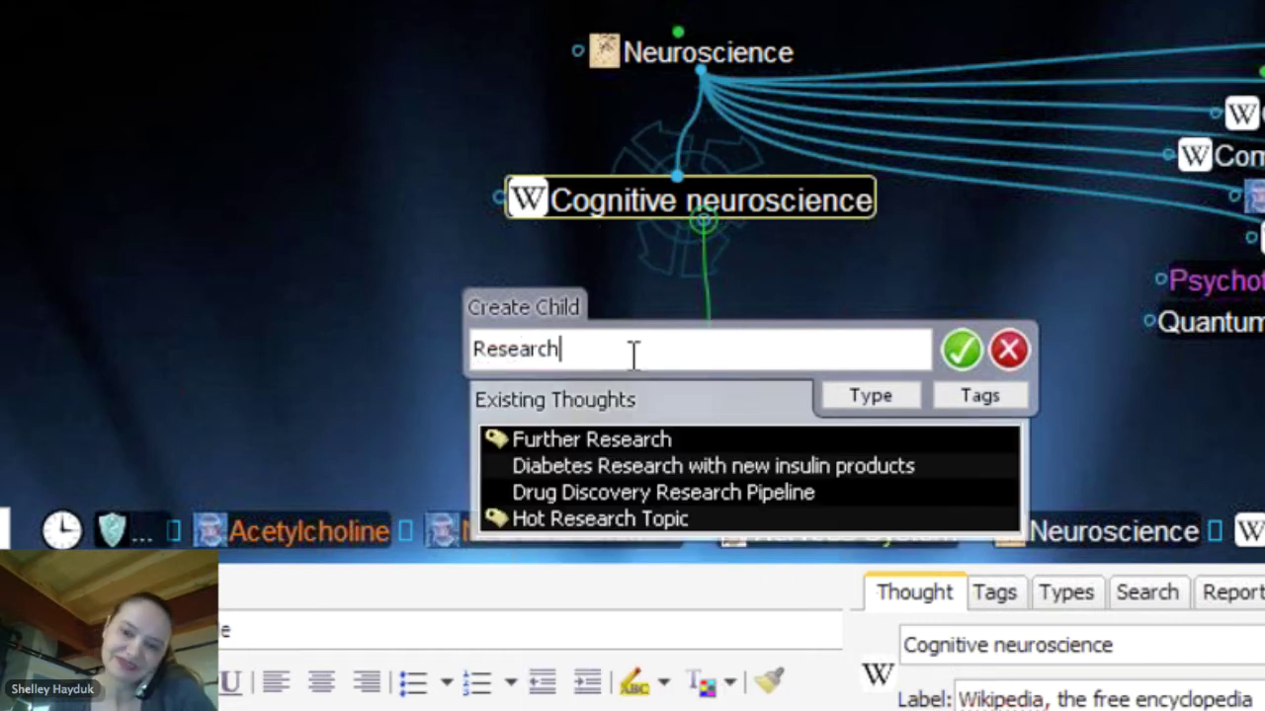
type("on Co")
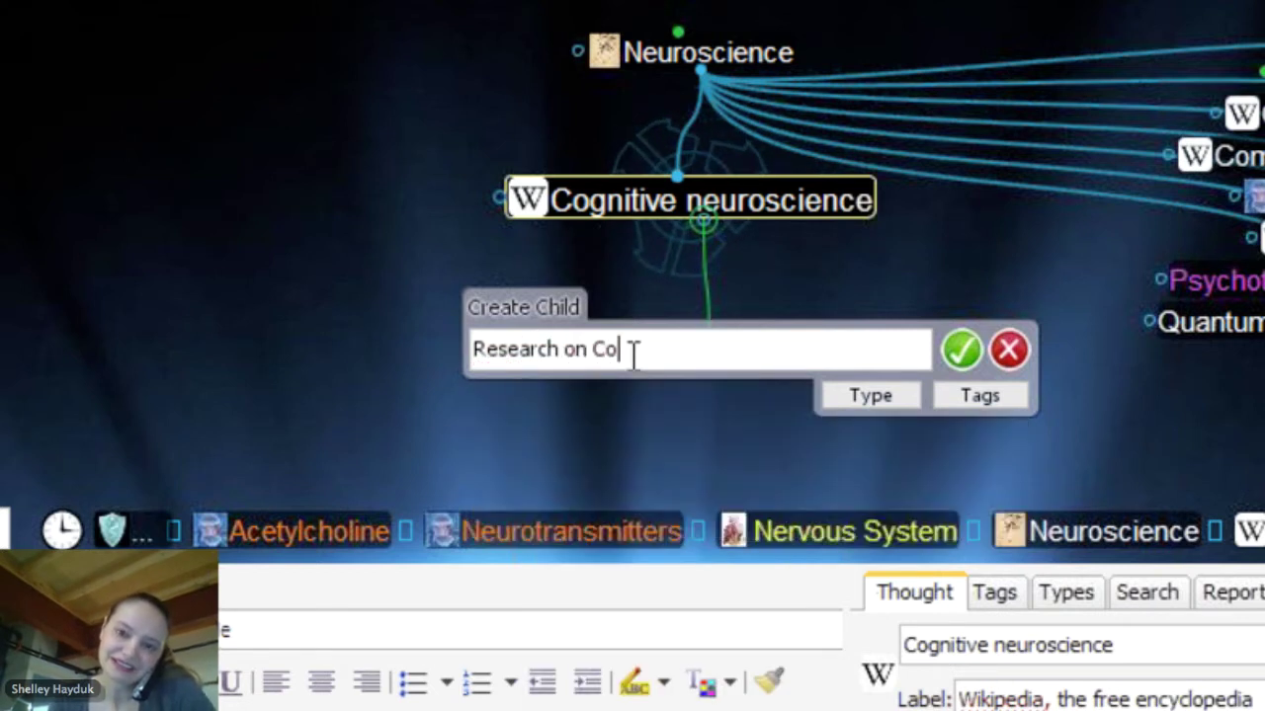
type("gnition")
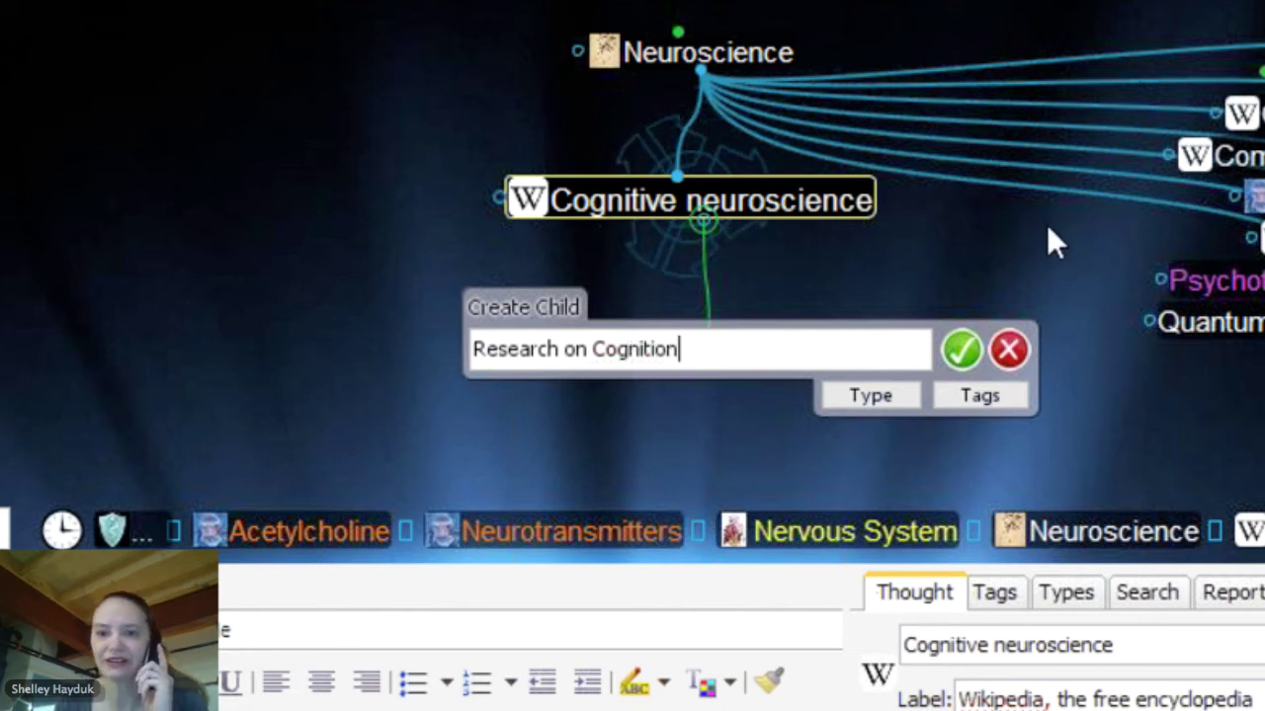
left_click(951, 353)
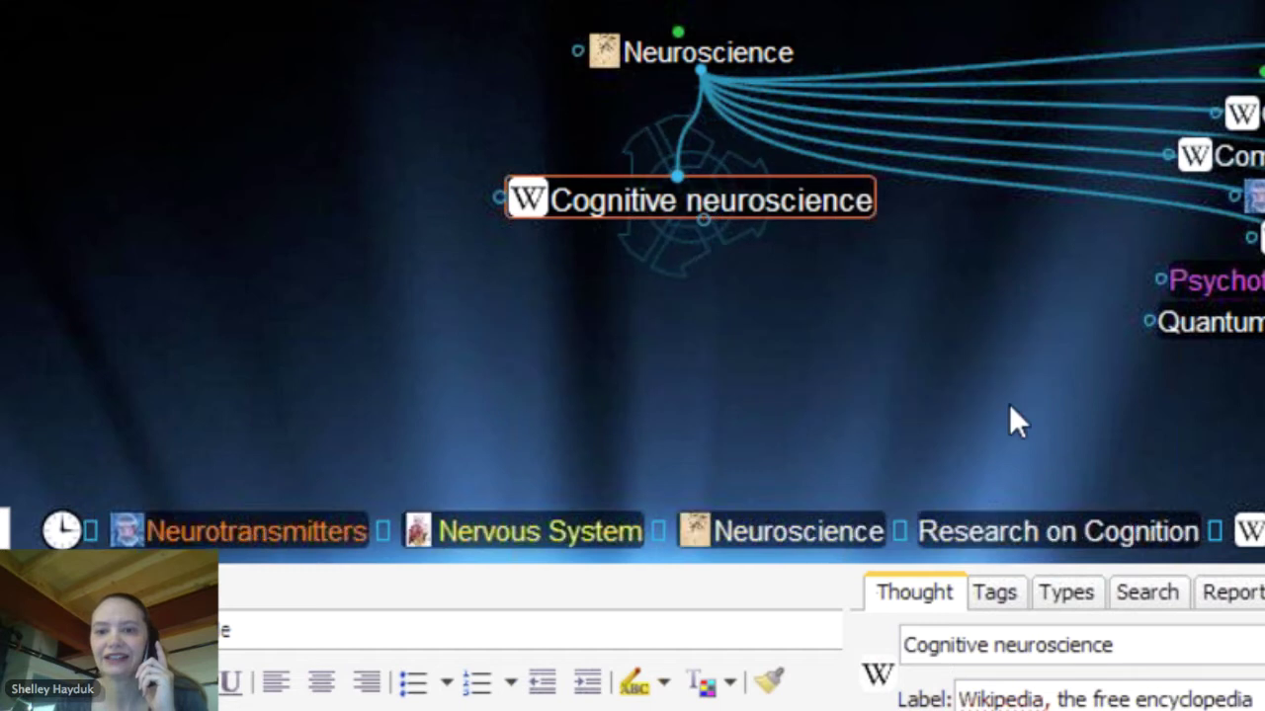
left_click(799, 345)
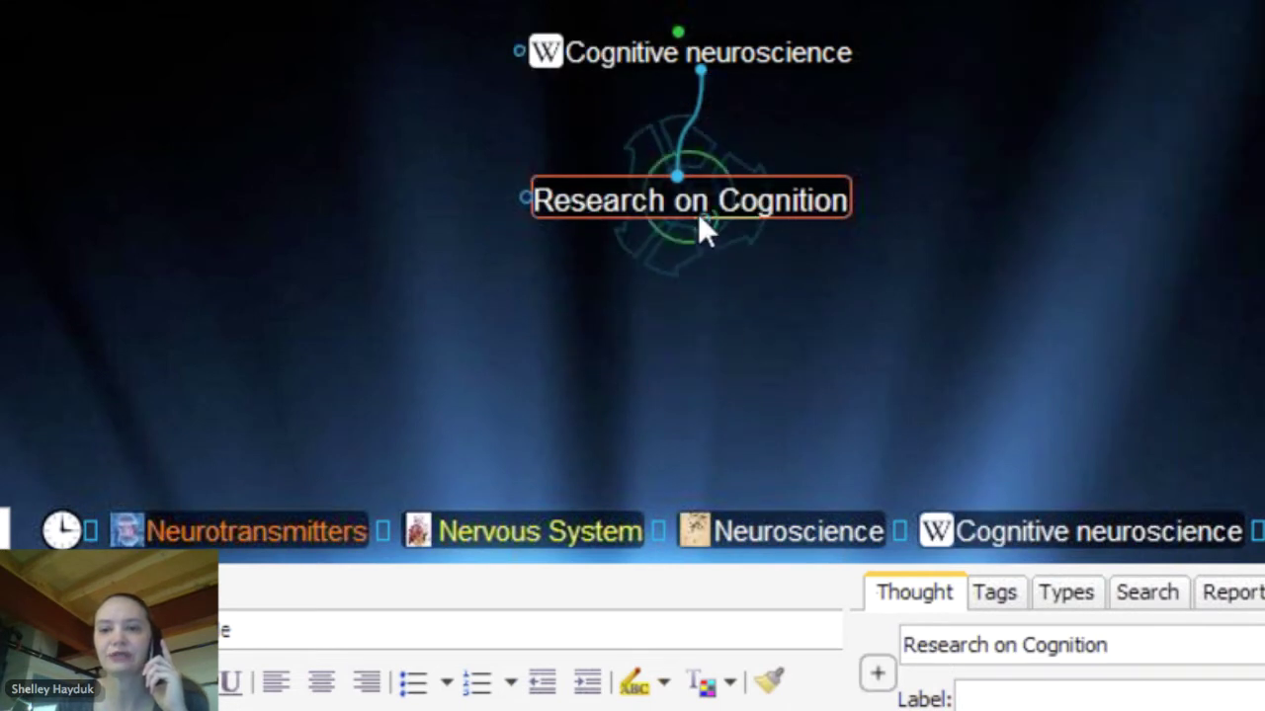
- Attach a new Microsoft Word document to the Research on Cognition thought and move its Word window fully into view
right_click(708, 208)
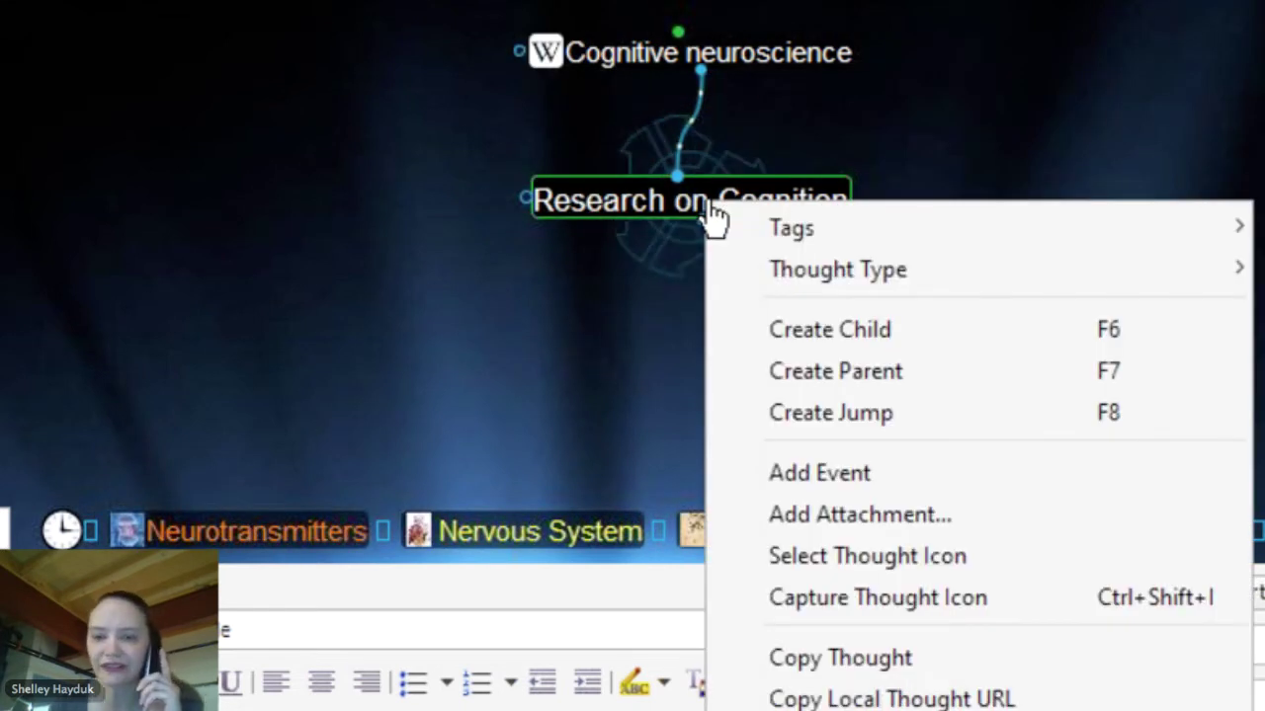
left_click(842, 511)
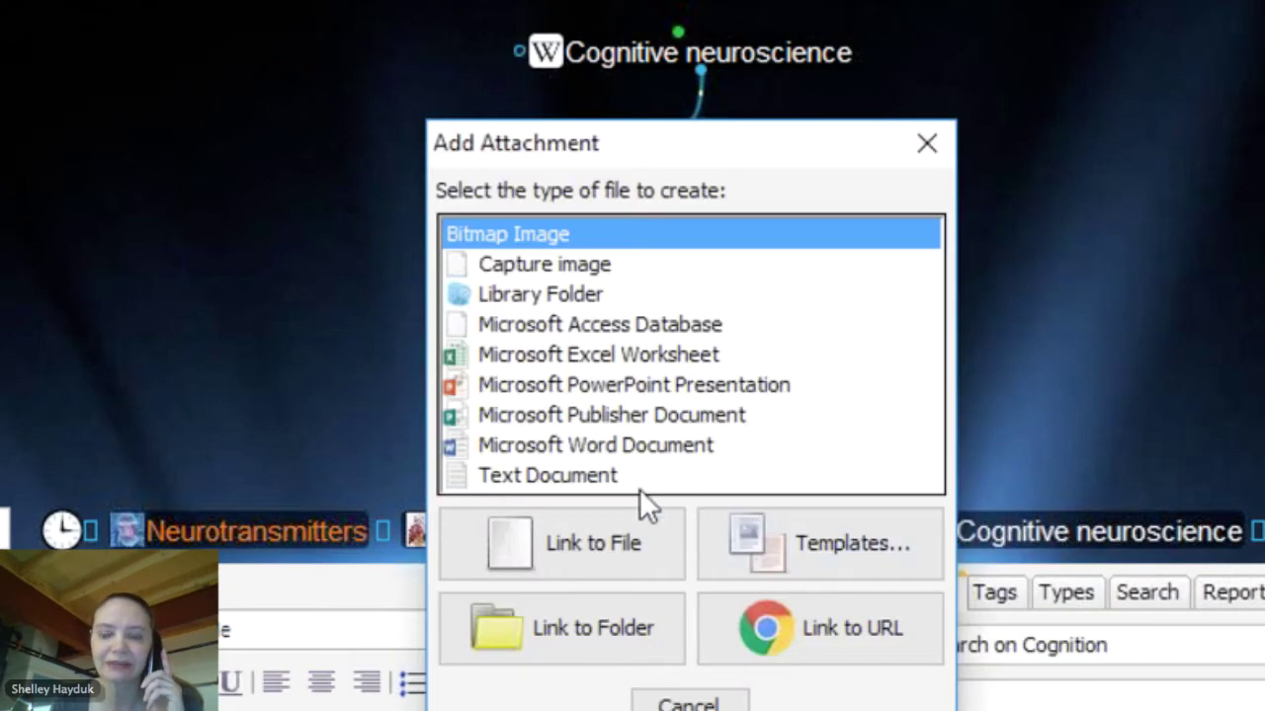
double_click(598, 448)
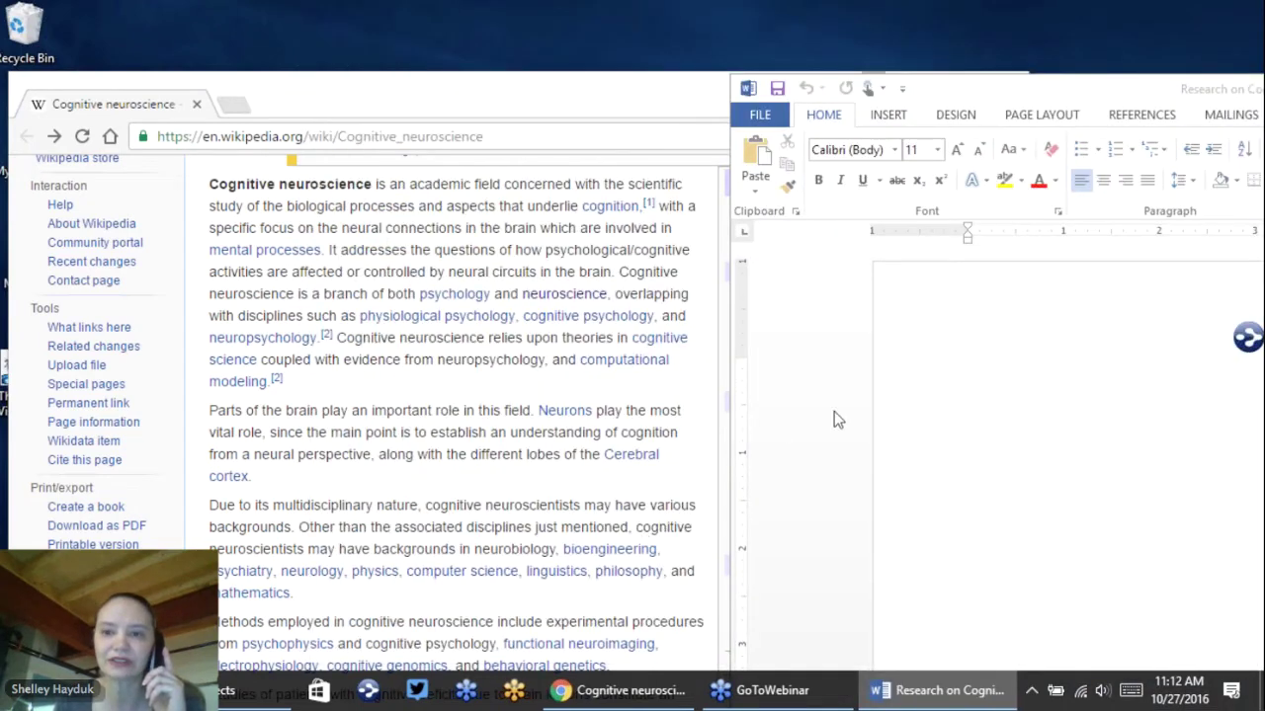
double_click(959, 85)
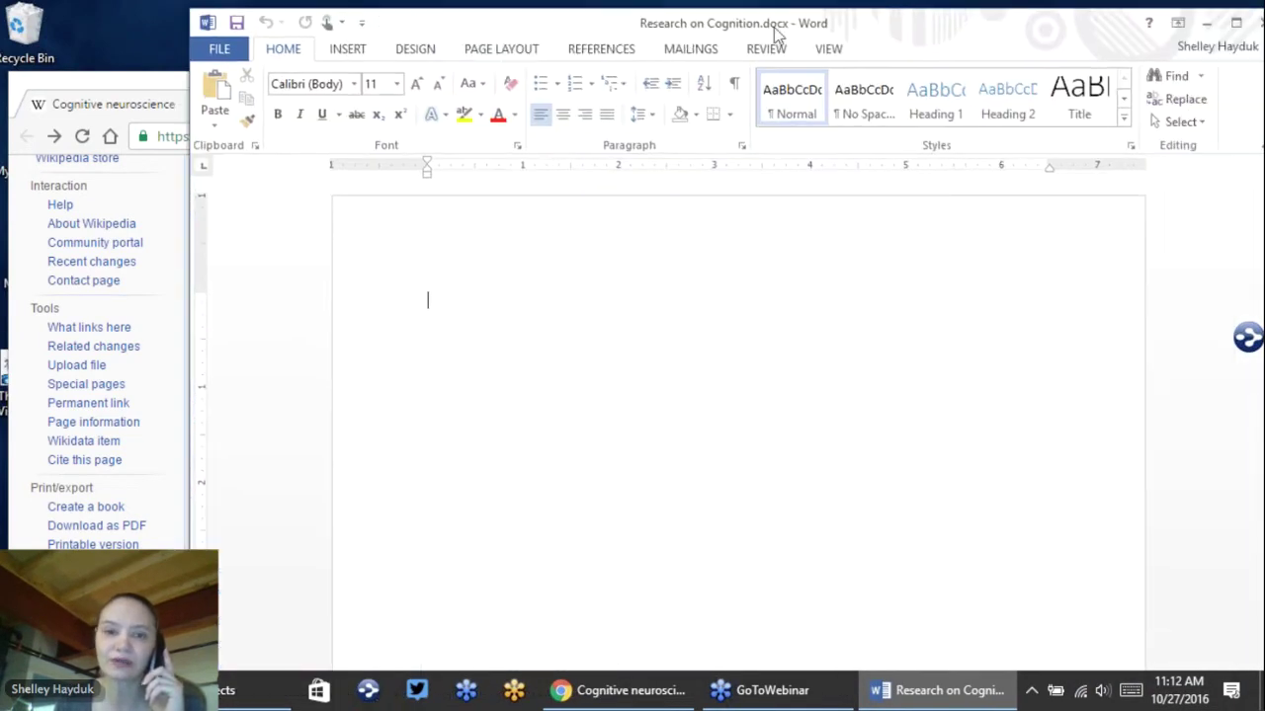
left_click_drag(946, 24, 755, 10)
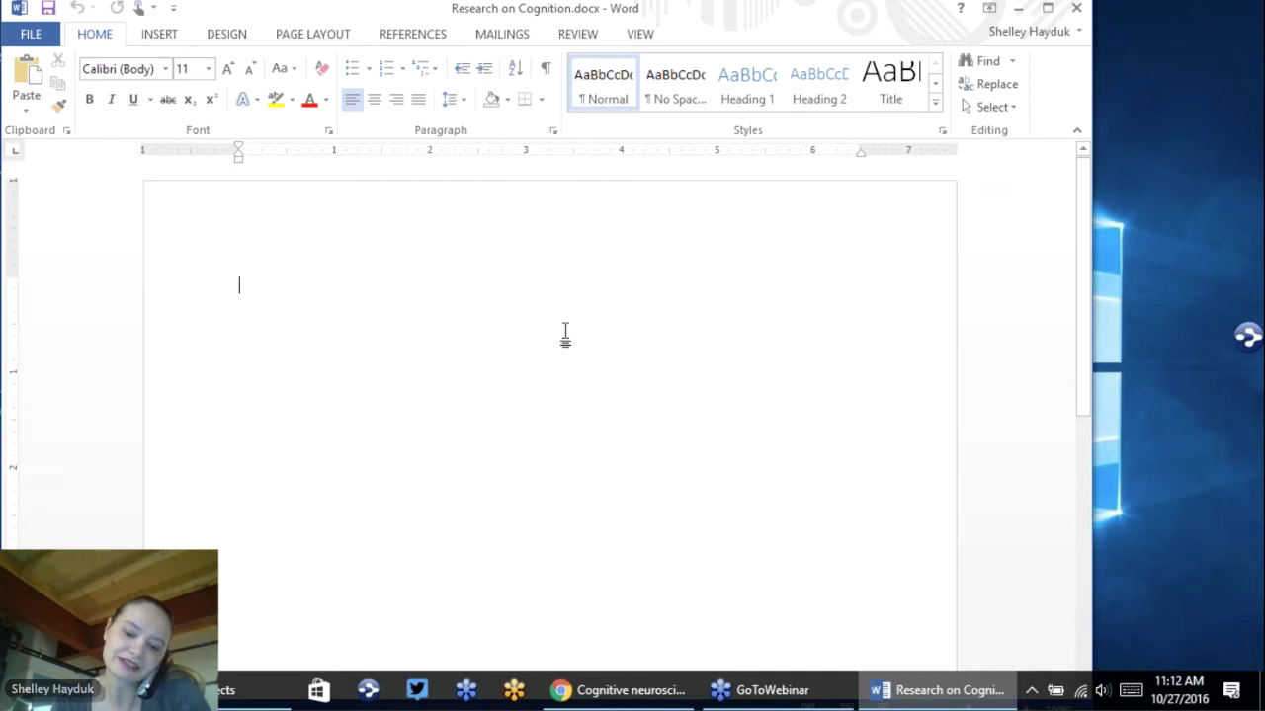
- Enter the centred text "Cogination...." in the Word document, save it, and close Word
key("ctrl+e")
type("Cogination....")
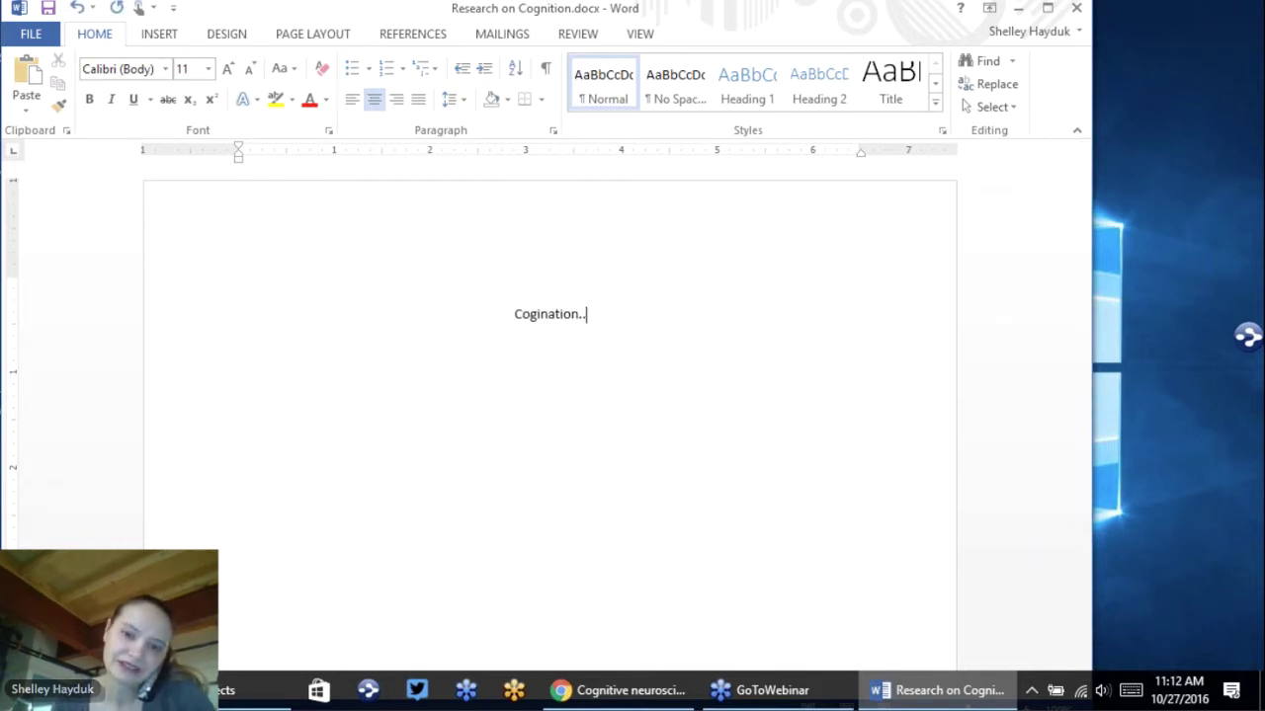
left_click(31, 34)
left_click(36, 198)
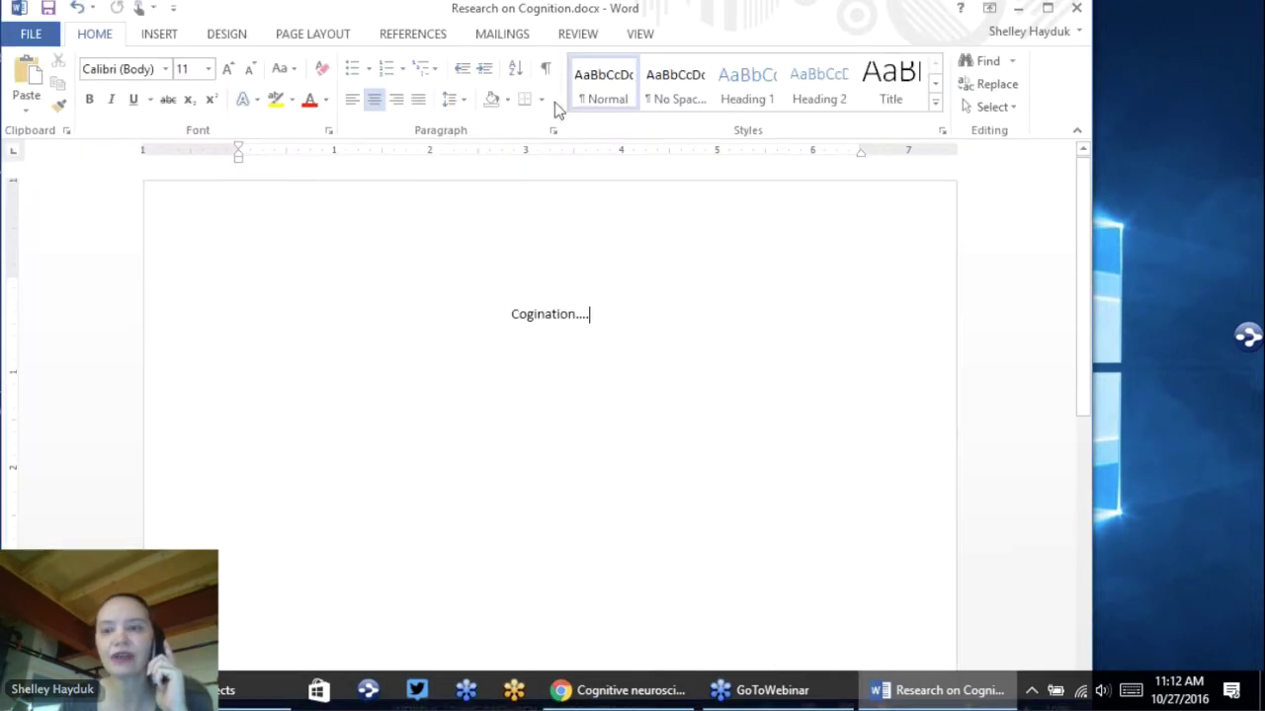
left_click(1077, 10)
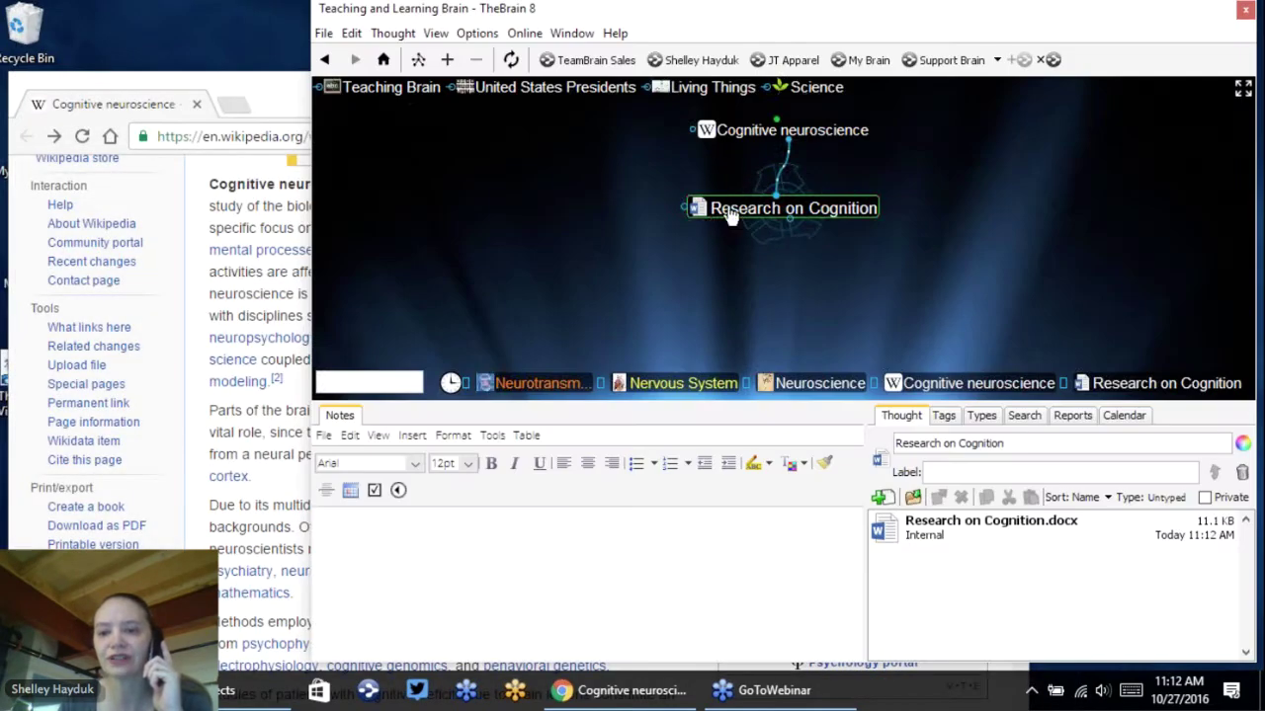
- Reopen the thought's attached Word document, save a copy as "Research on Cognition 2.docx" in its current folder, and close Word
left_click(696, 208)
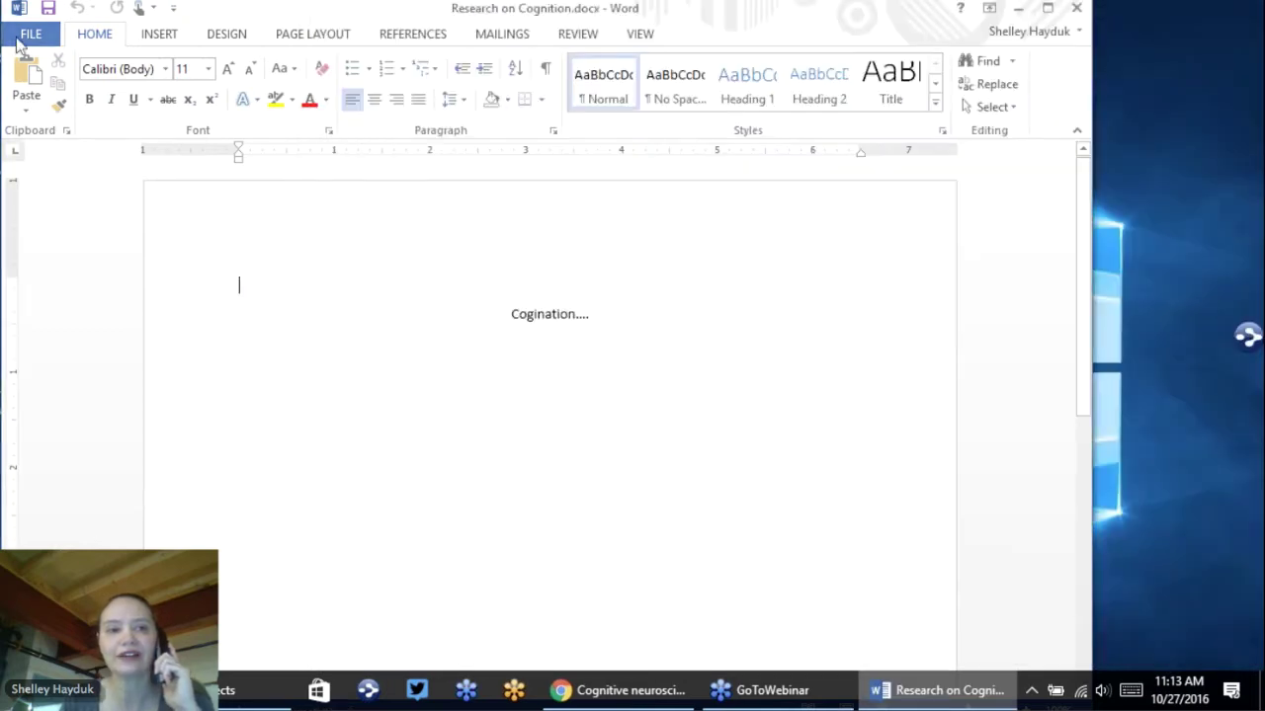
left_click(31, 33)
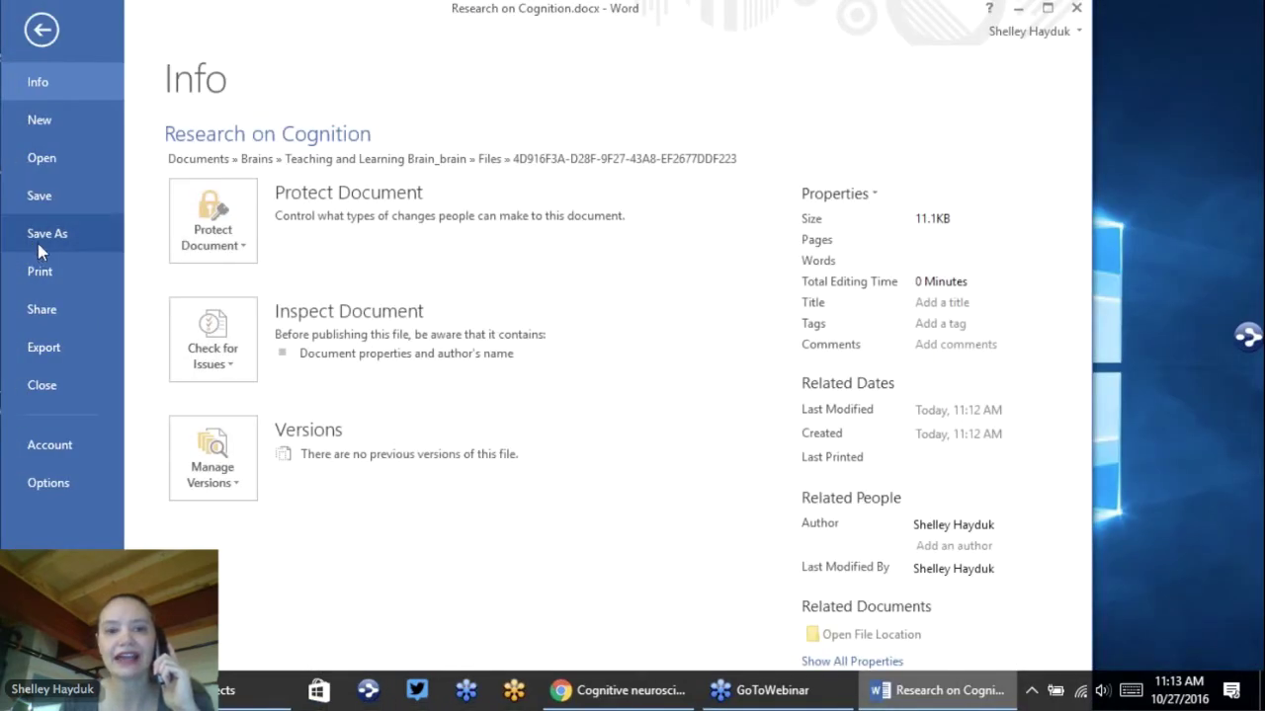
left_click(39, 241)
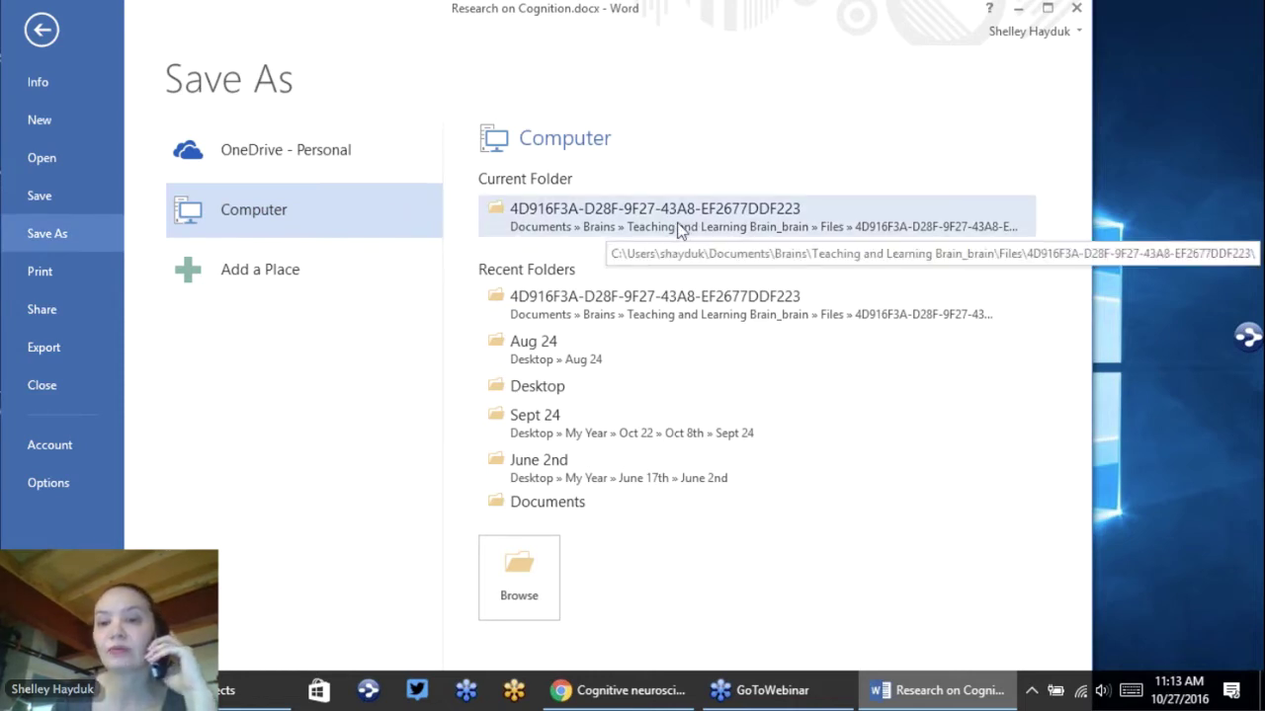
left_click(678, 216)
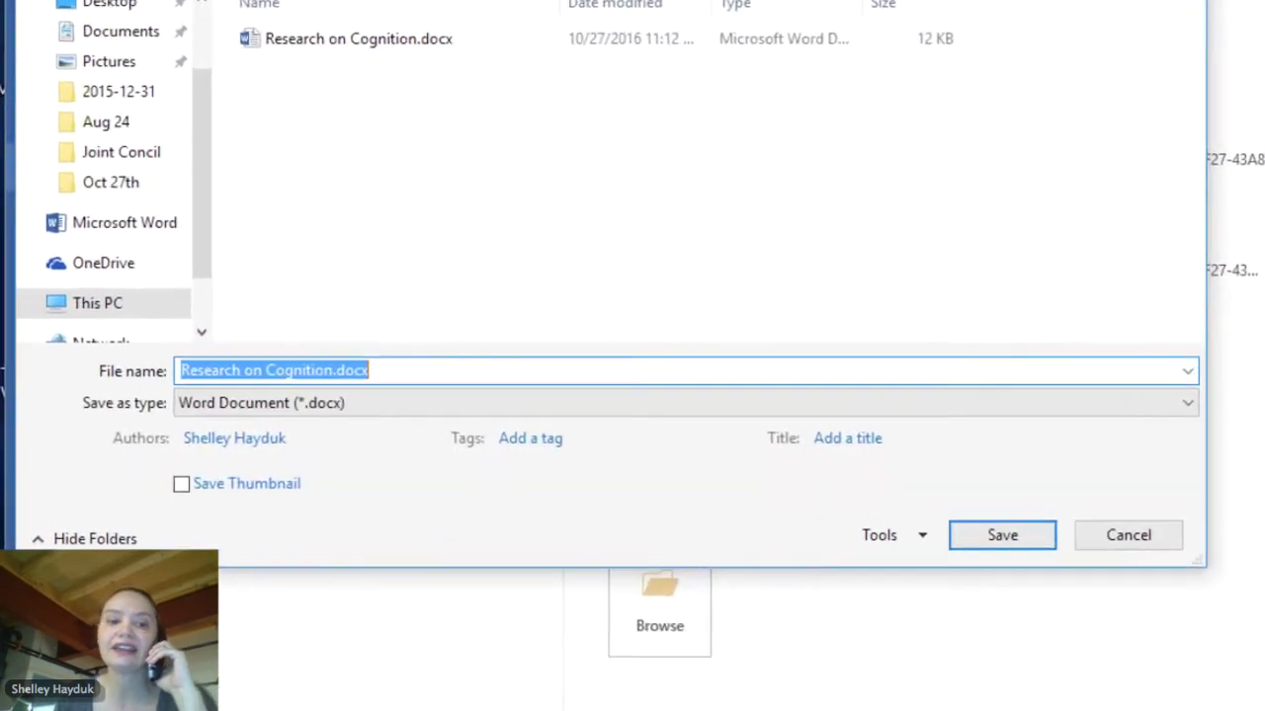
left_click(413, 395)
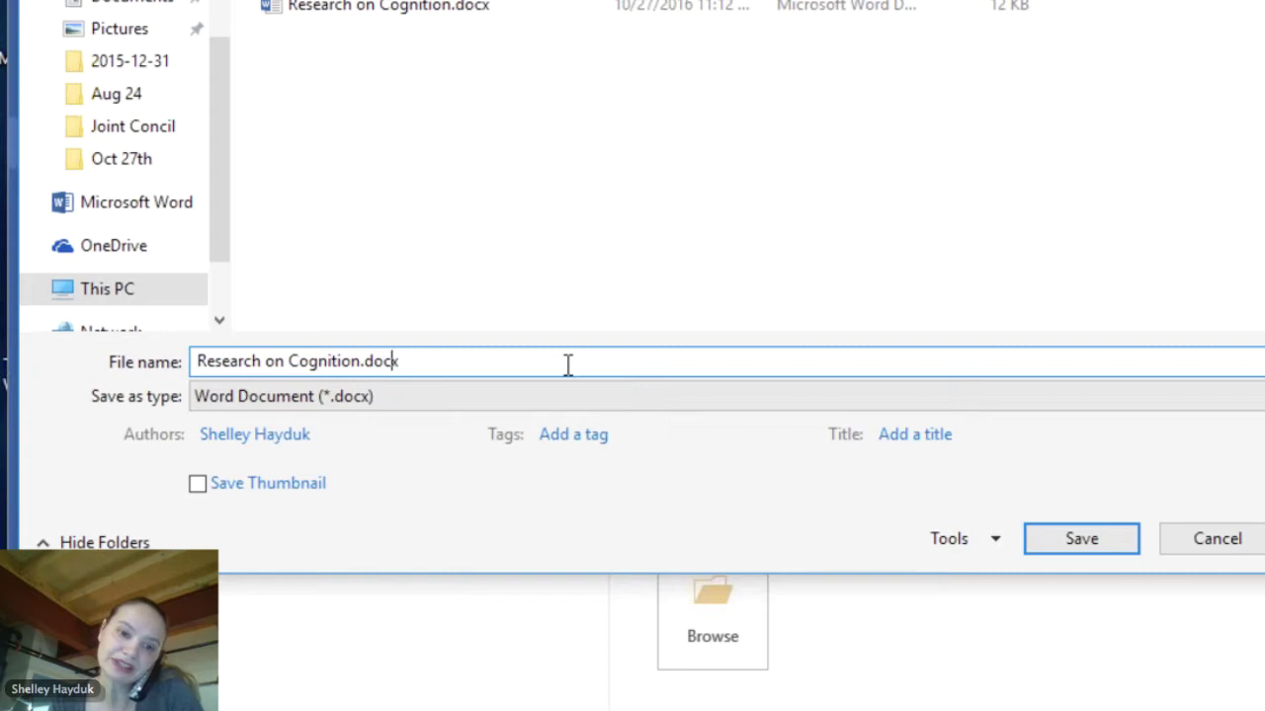
type("2")
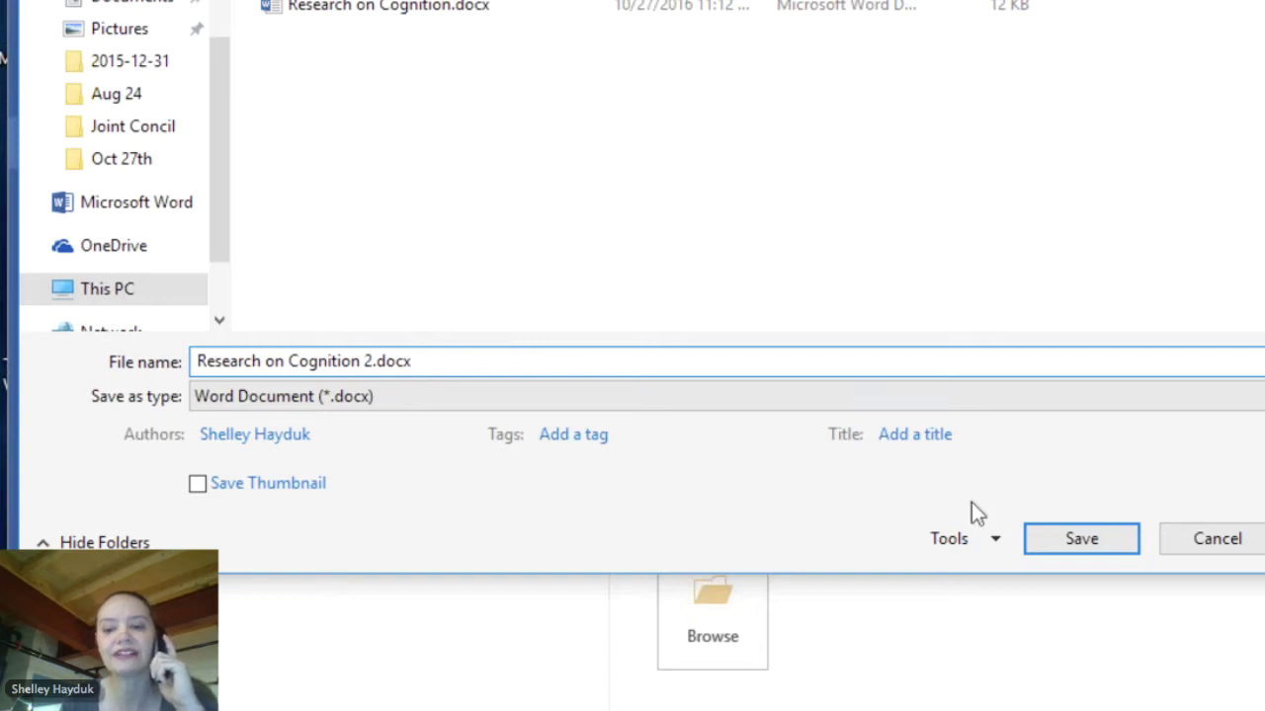
left_click(1071, 541)
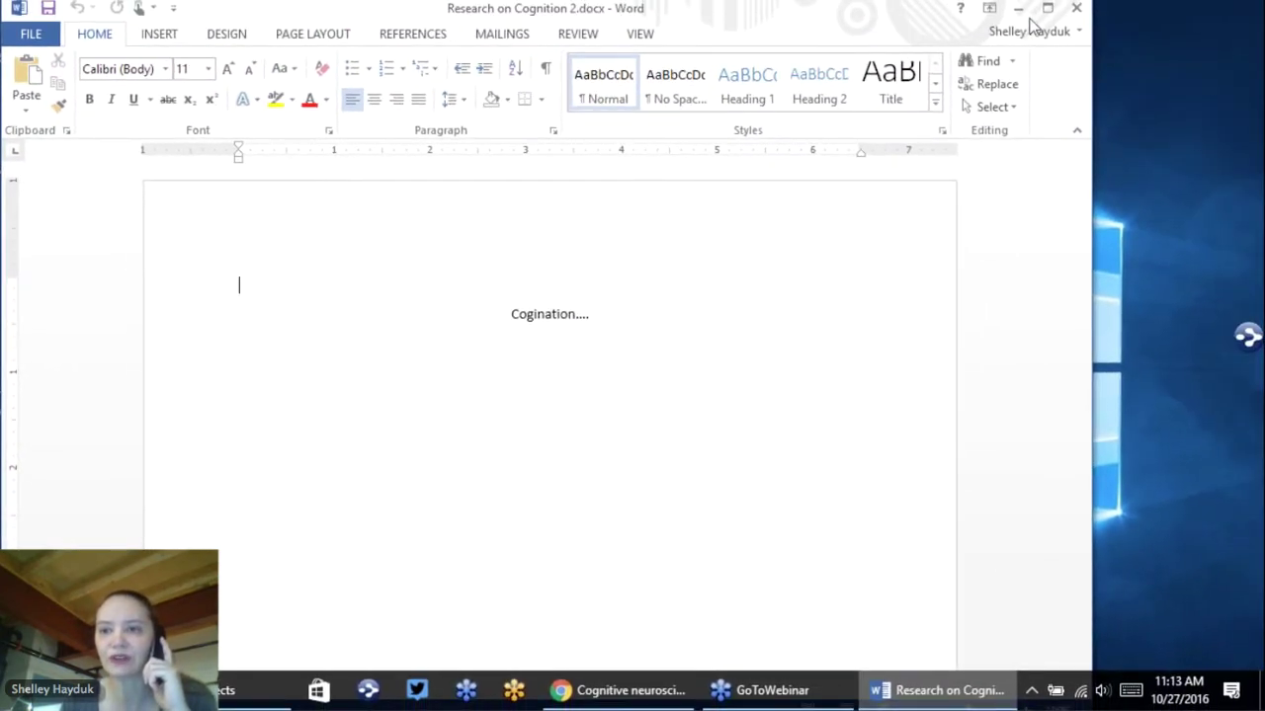
left_click(1077, 10)
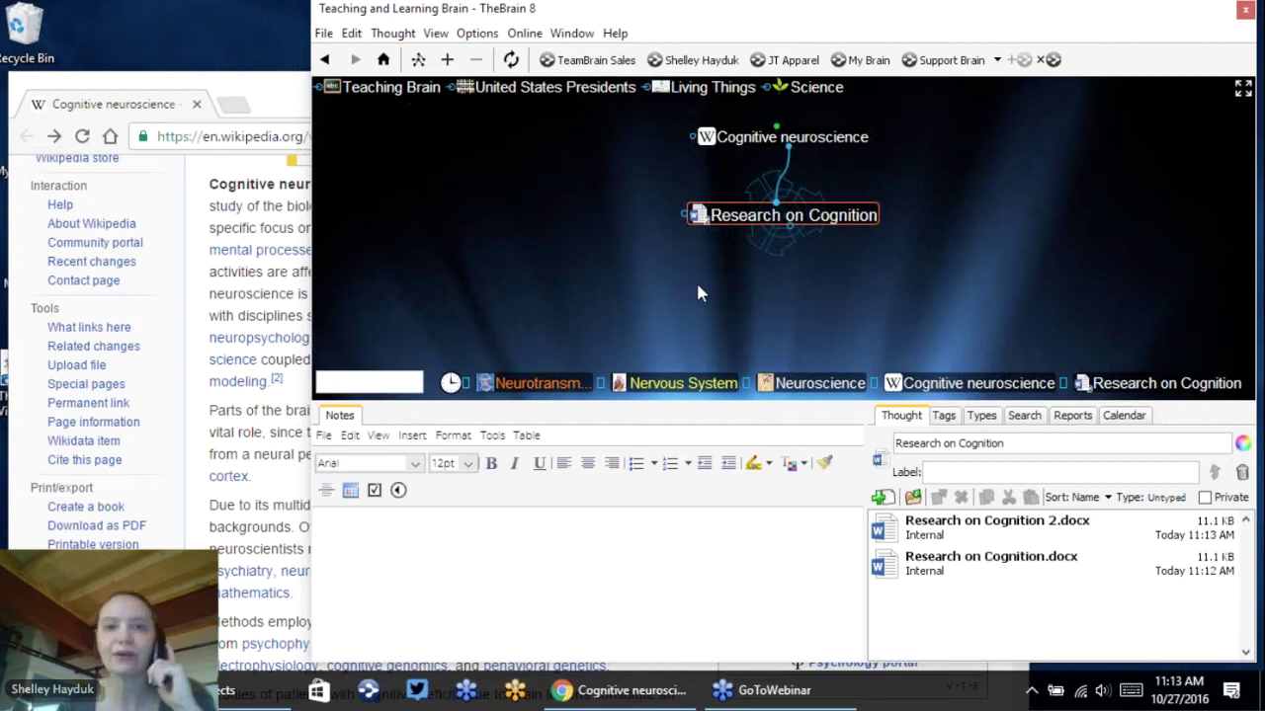
- Run a web search from TheBrain on the Research on Cognition thought and look through the Google results
left_click(480, 35)
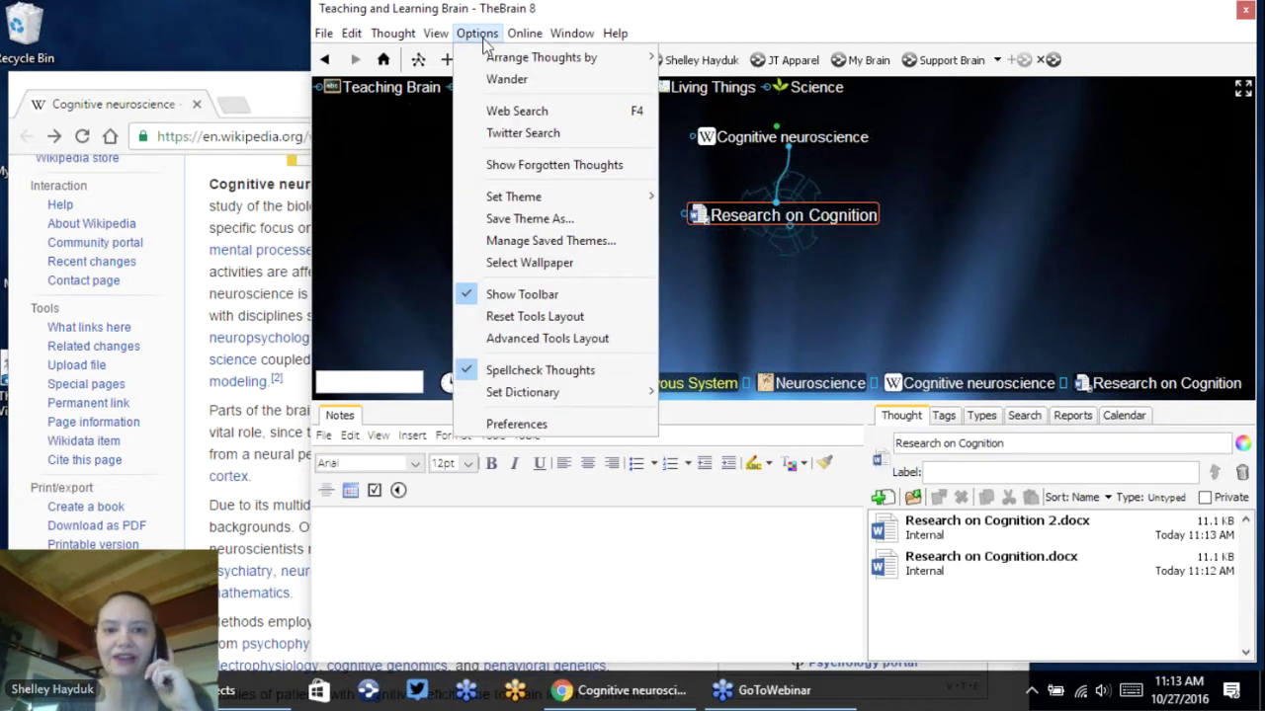
left_click(516, 112)
left_click(826, 373)
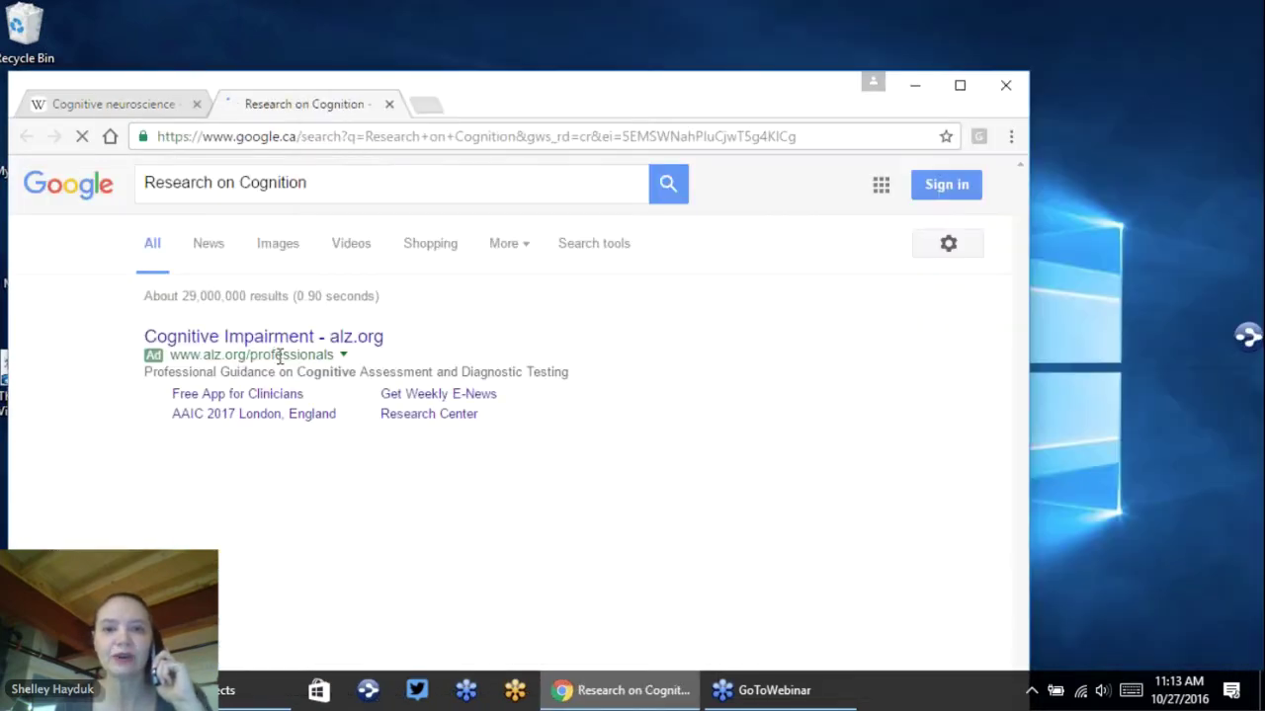
left_click_drag(552, 93, 546, 49)
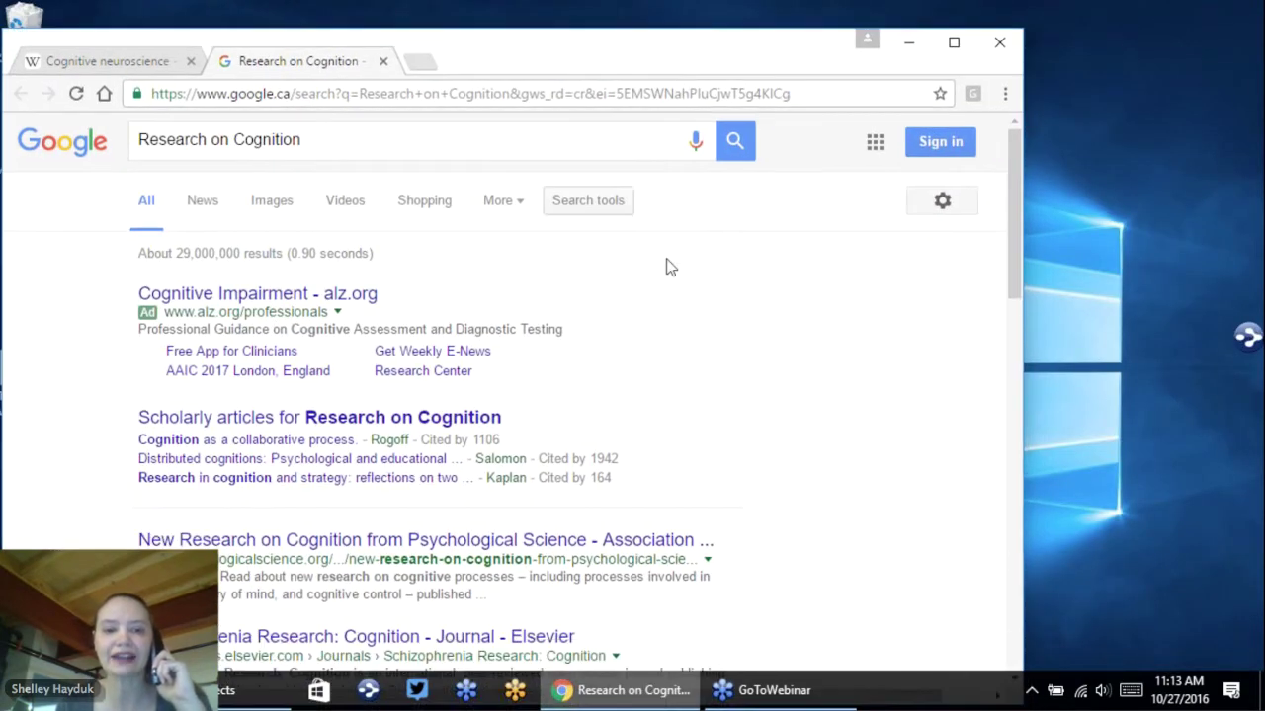
scroll(692, 296, "down", 1)
scroll(693, 301, "down", 4)
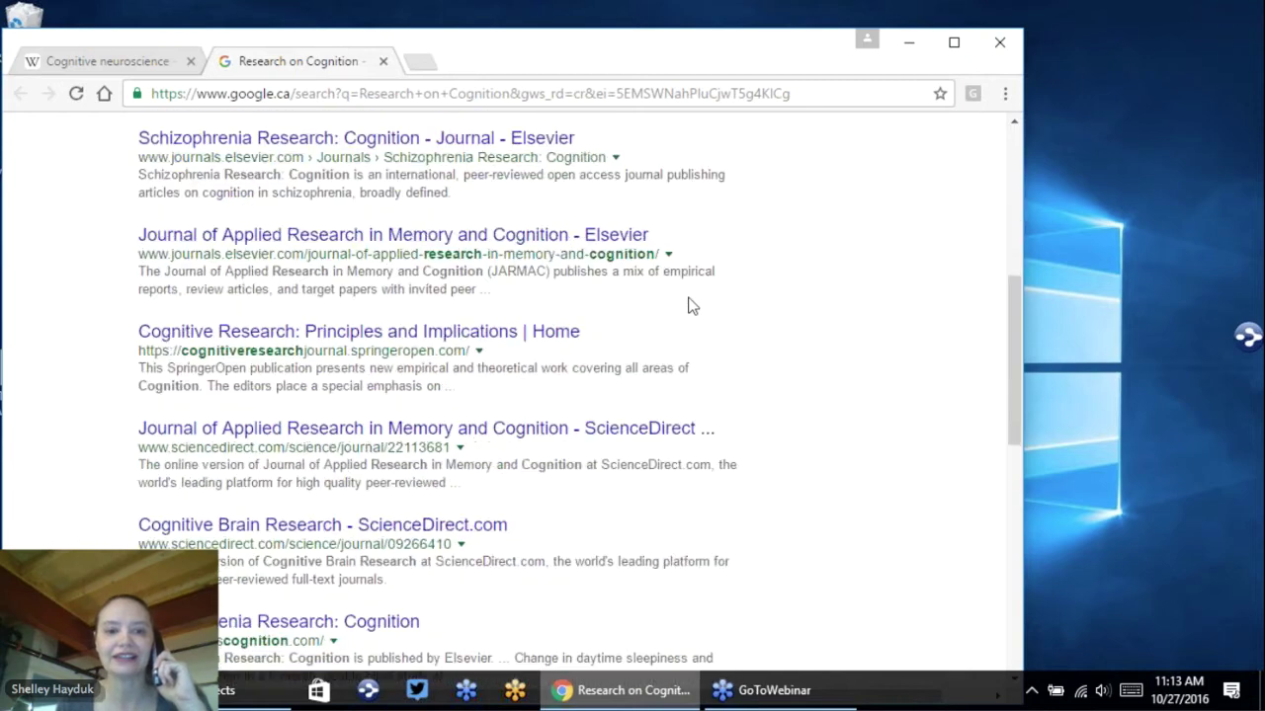
scroll(692, 307, "down", 1)
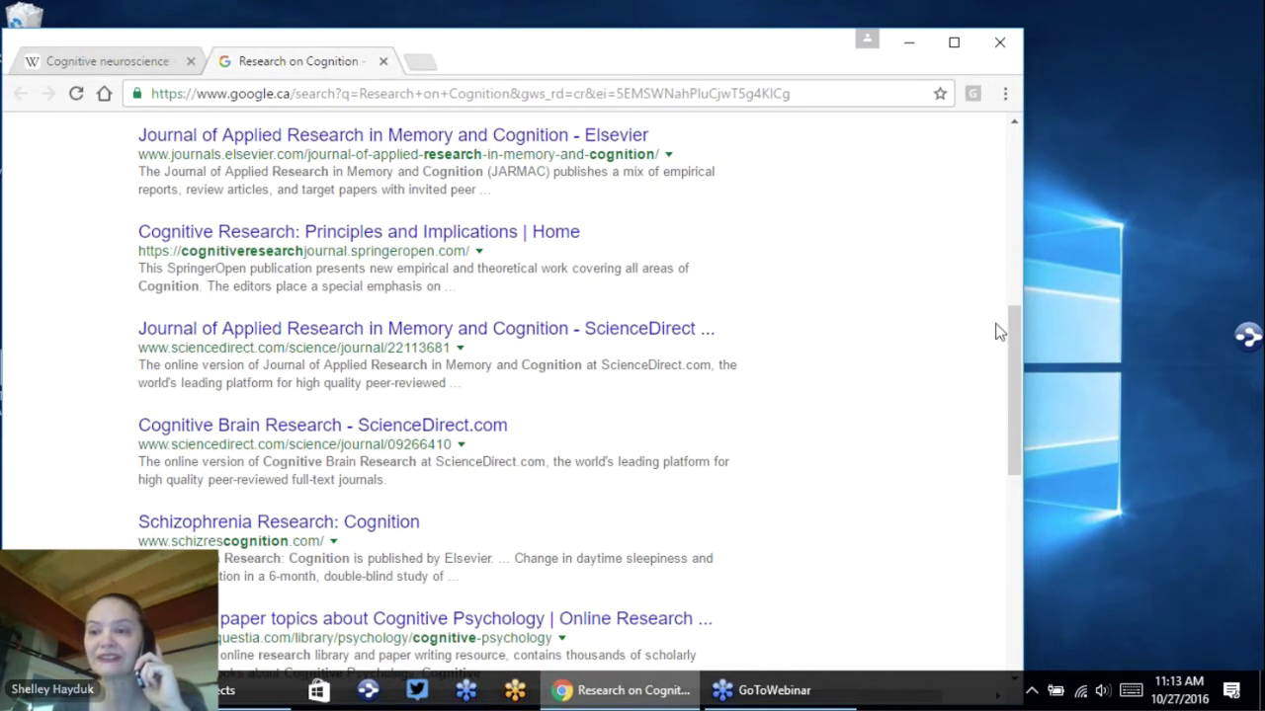
- Open the ScienceDirect Cognitive Brain Research result and add the page to TheBrain as a child thought of Research on Cognition
left_click(1246, 336)
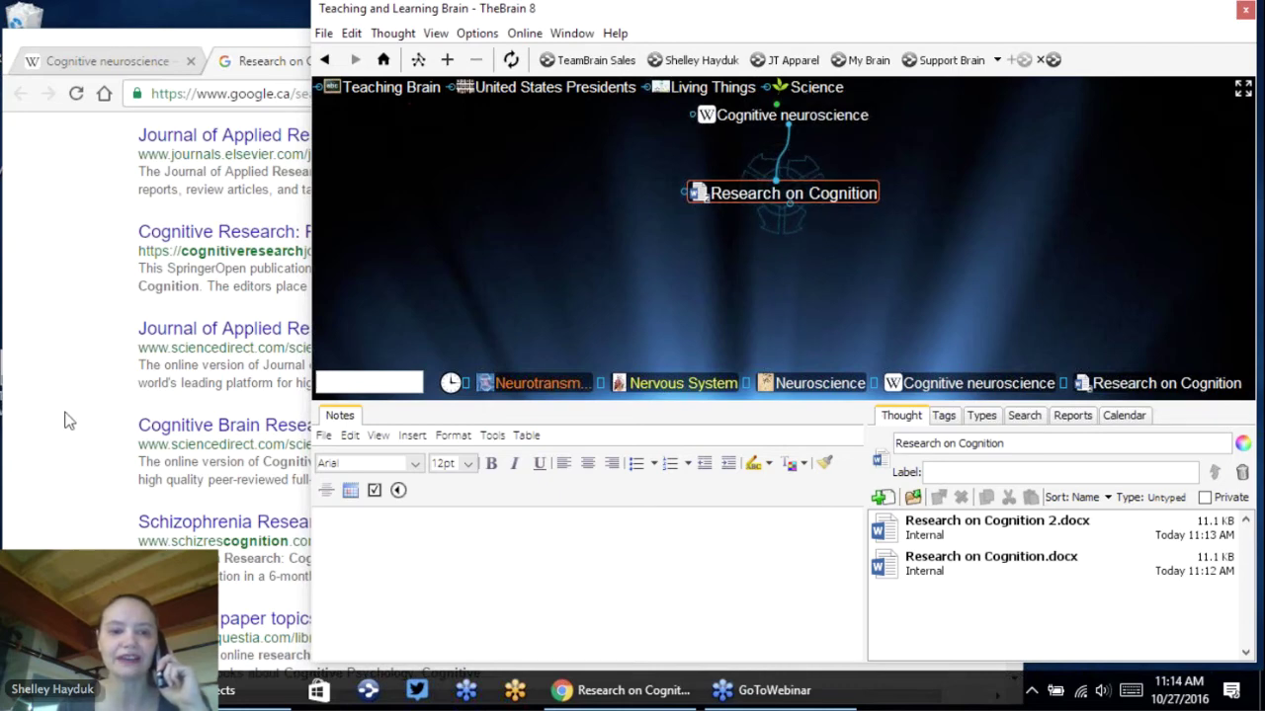
left_click(211, 432)
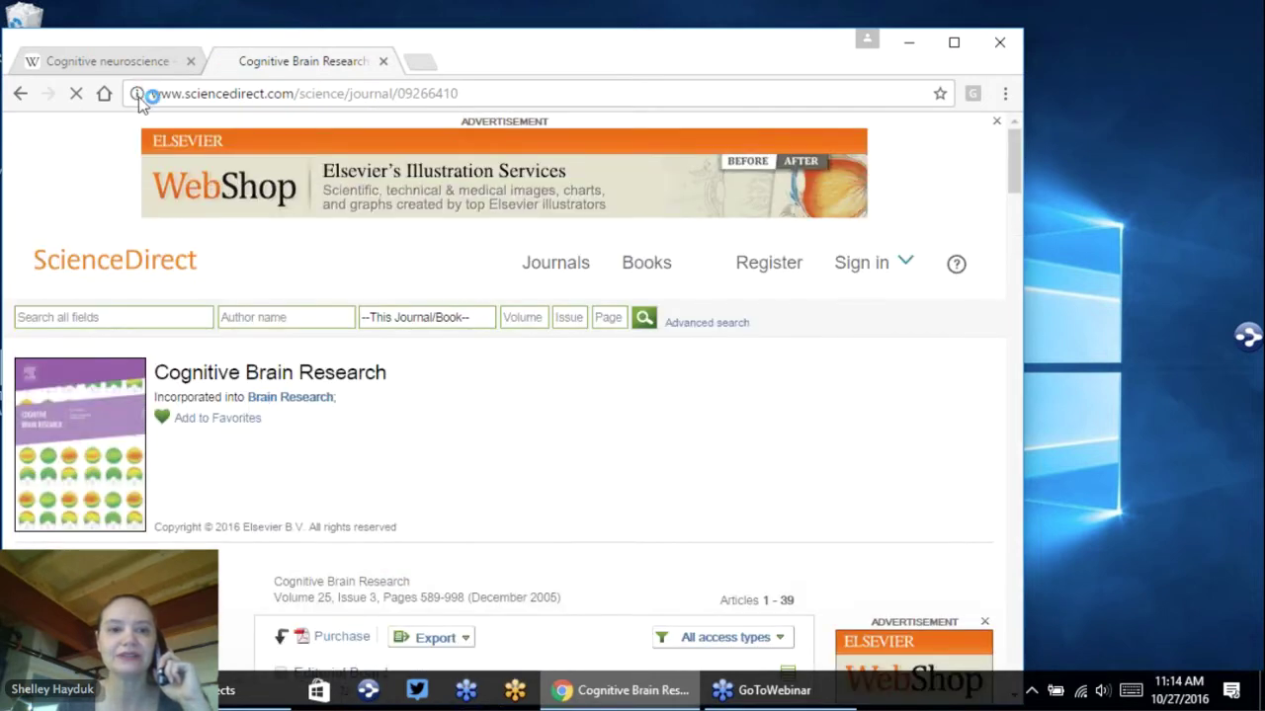
left_click_drag(139, 98, 949, 287)
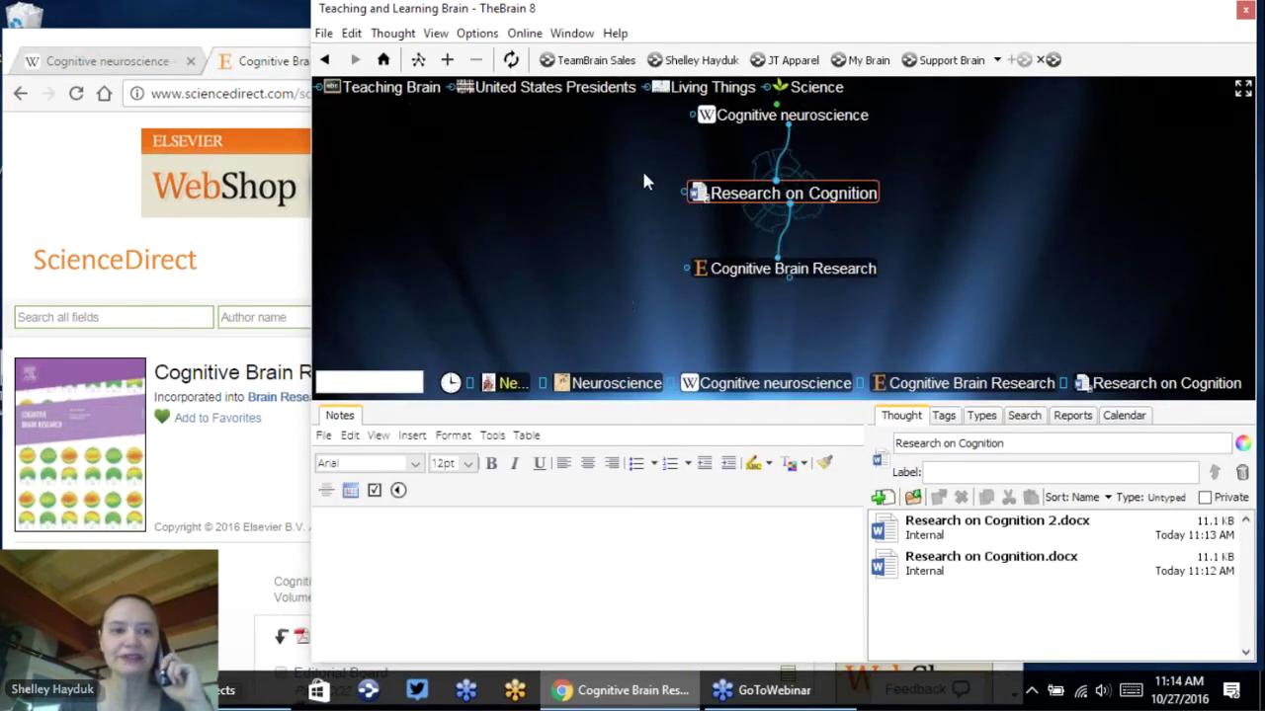
- Return to the search results, open the Johns Hopkins Cognitive Science research page, and add it as a child thought of Research on Cognition
left_click(21, 92)
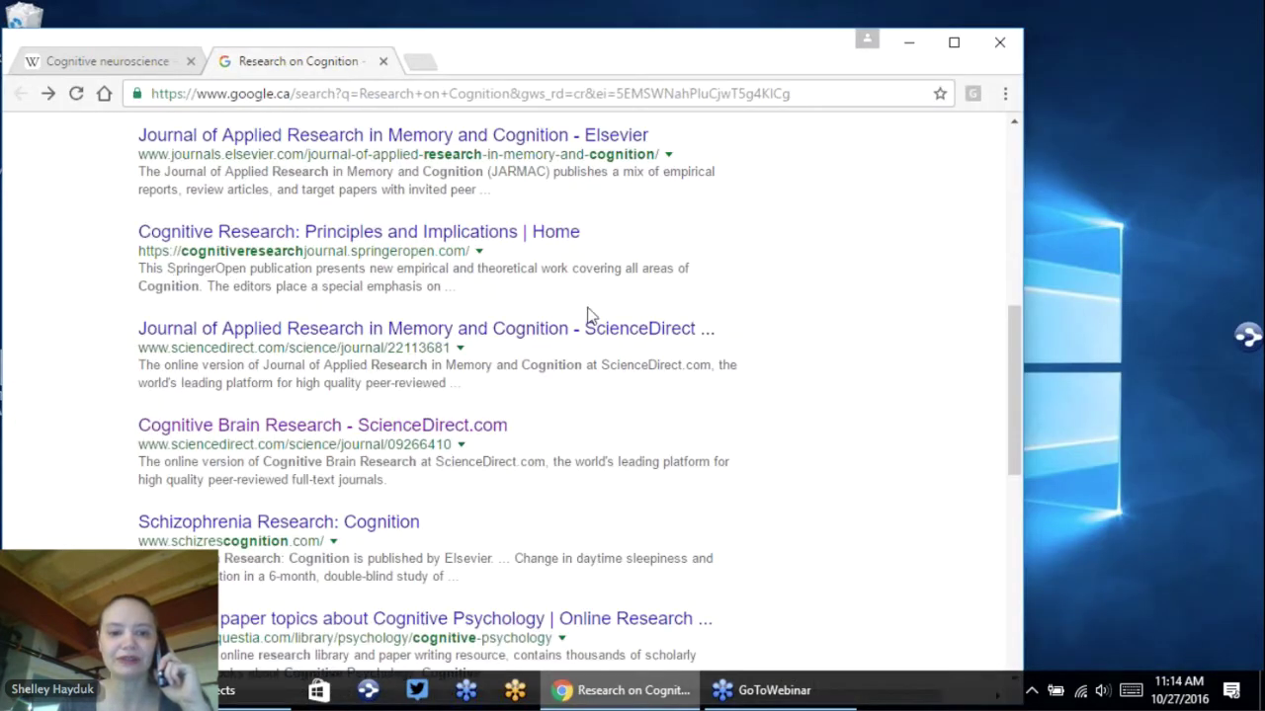
scroll(685, 294, "down", 3)
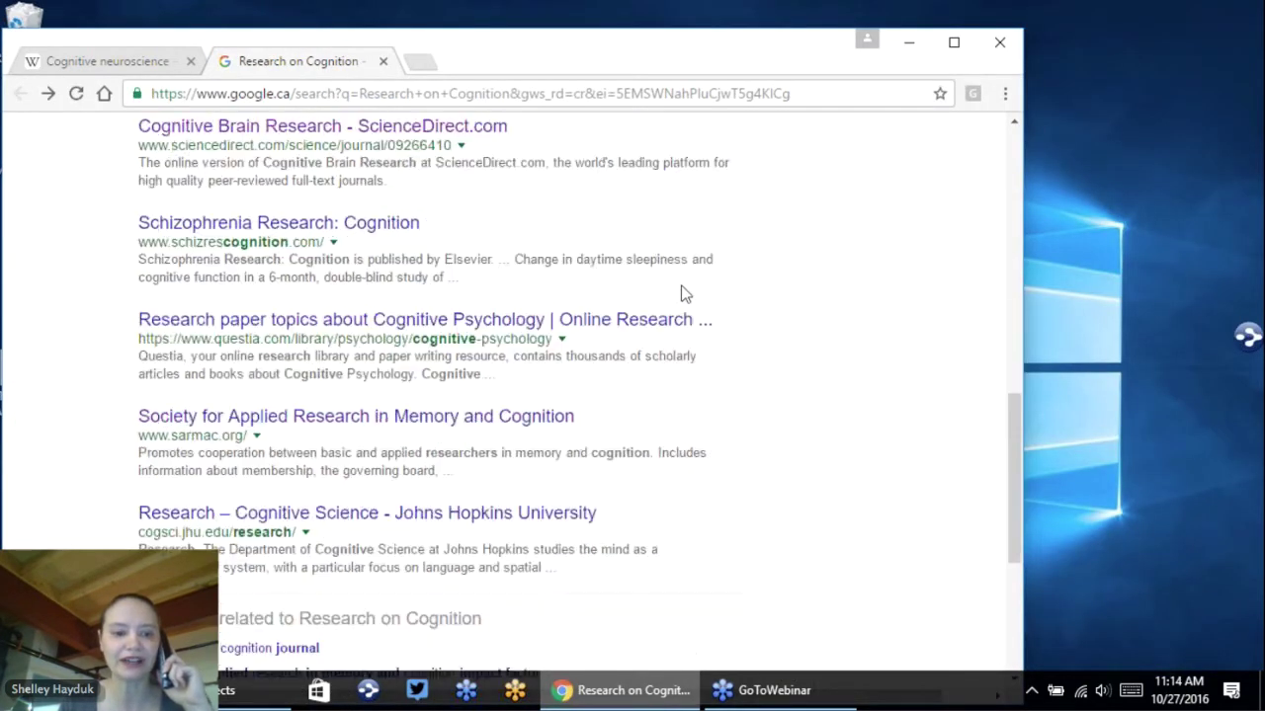
left_click(432, 520)
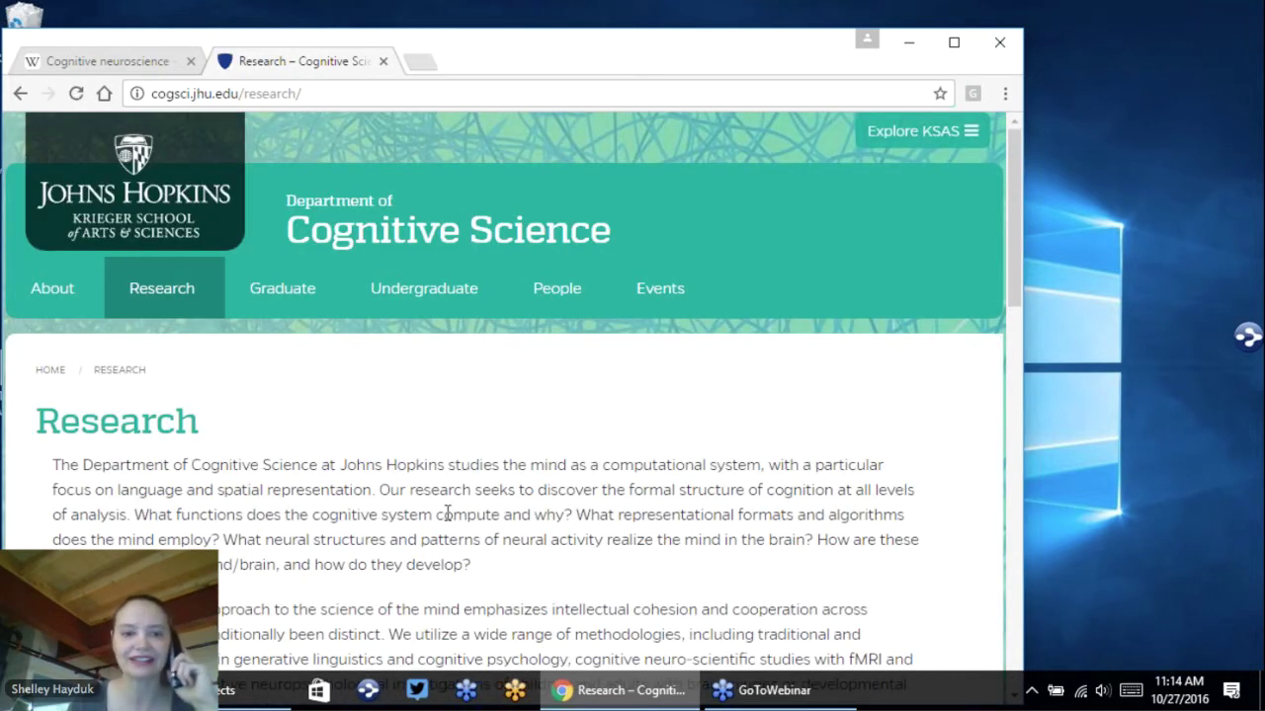
scroll(445, 524, "down", 3)
scroll(485, 461, "up", 3)
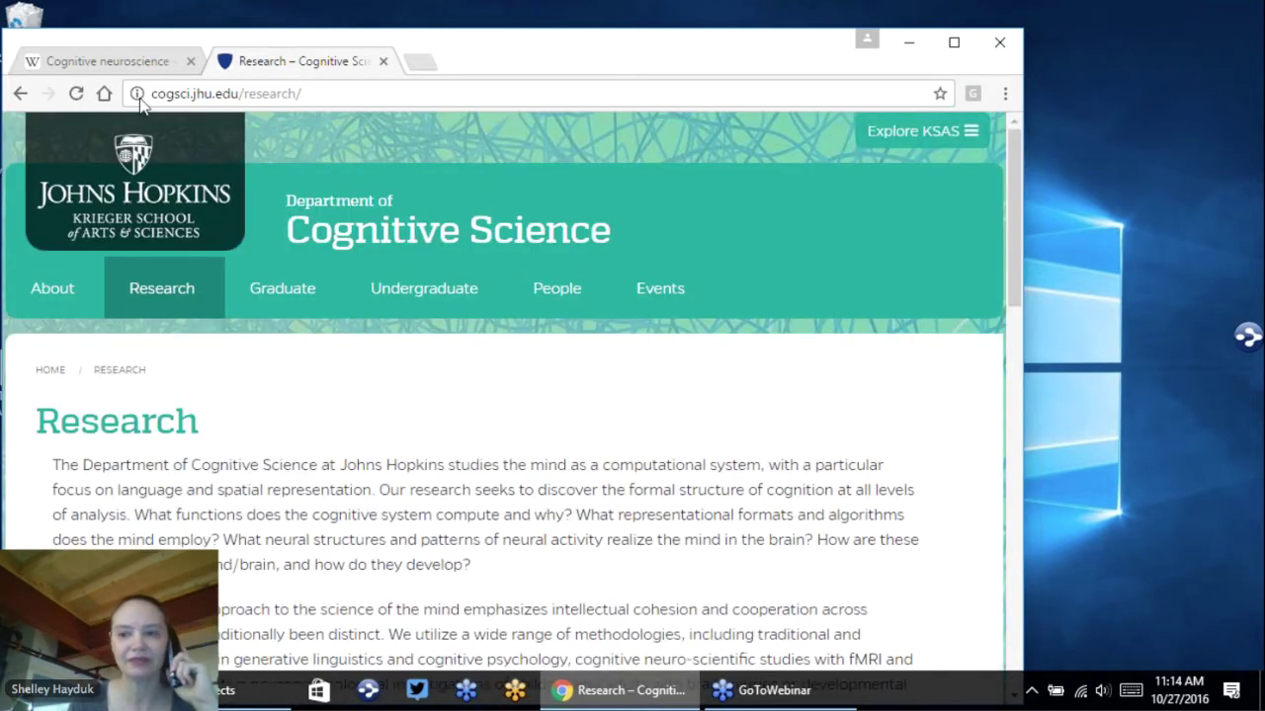
left_click_drag(138, 95, 977, 263)
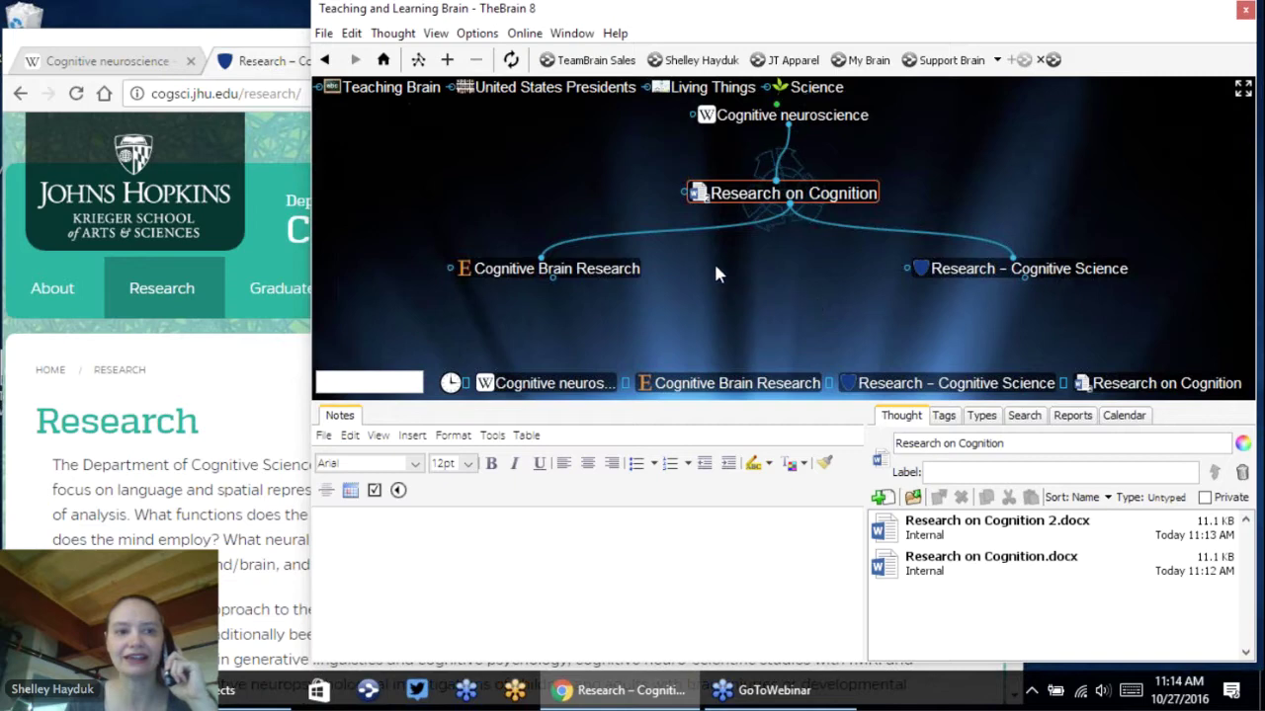
- Return the browser to the Research on Cognition search results and look over the other listings
left_click(20, 93)
scroll(335, 359, "down", 1)
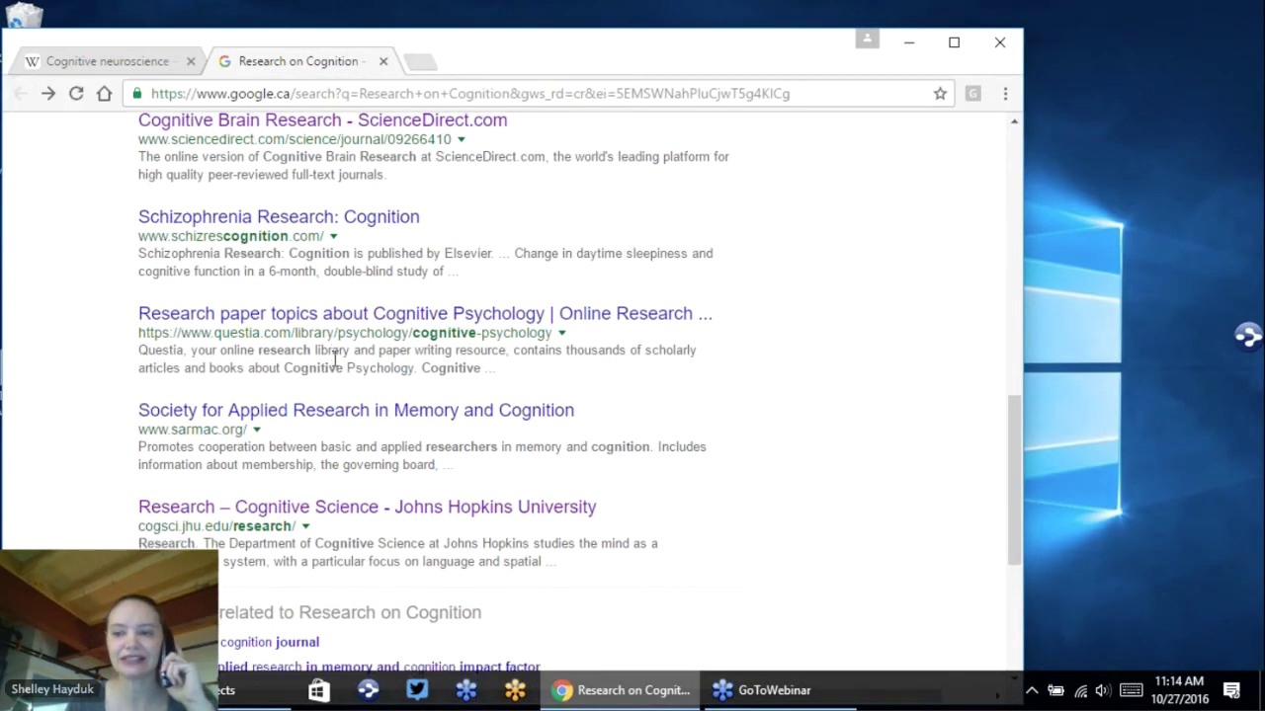
scroll(335, 360, "up", 2)
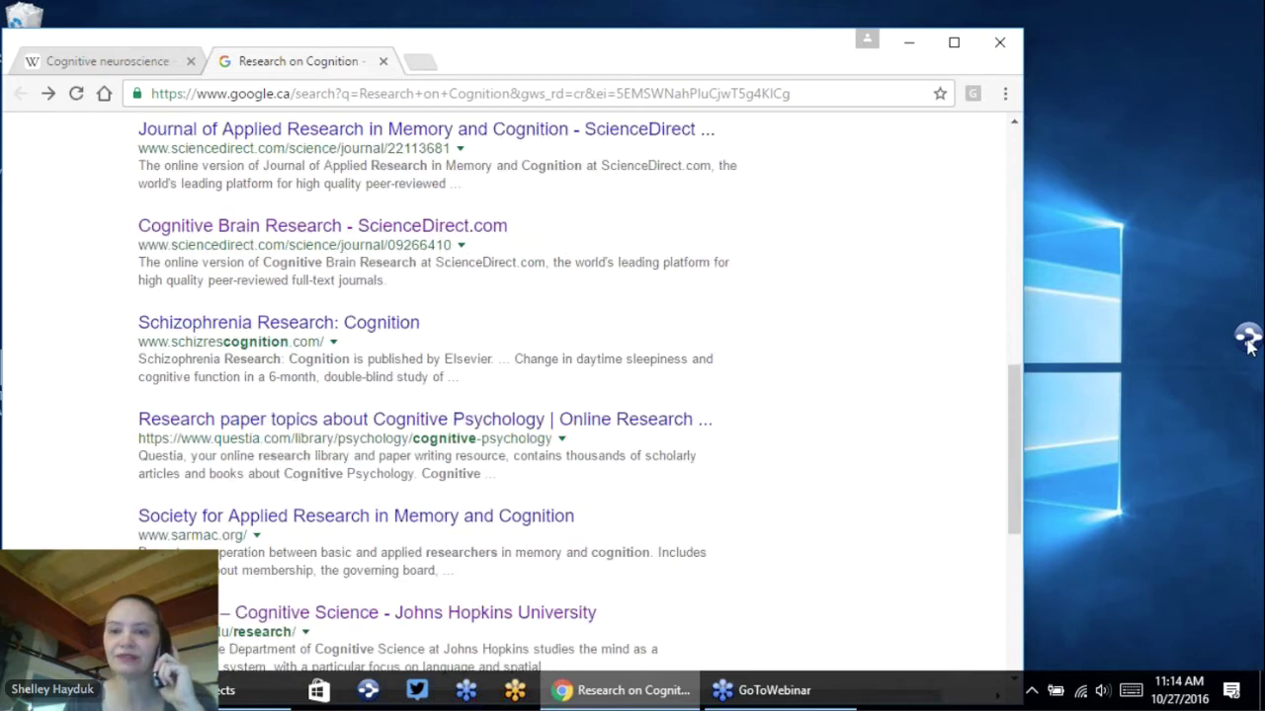
- Switch to TheBrain, create a child thought named "Steven Pinker" under Research on Cognition, and activate it
key("alt+Tab")
left_click_drag(787, 206, 796, 262)
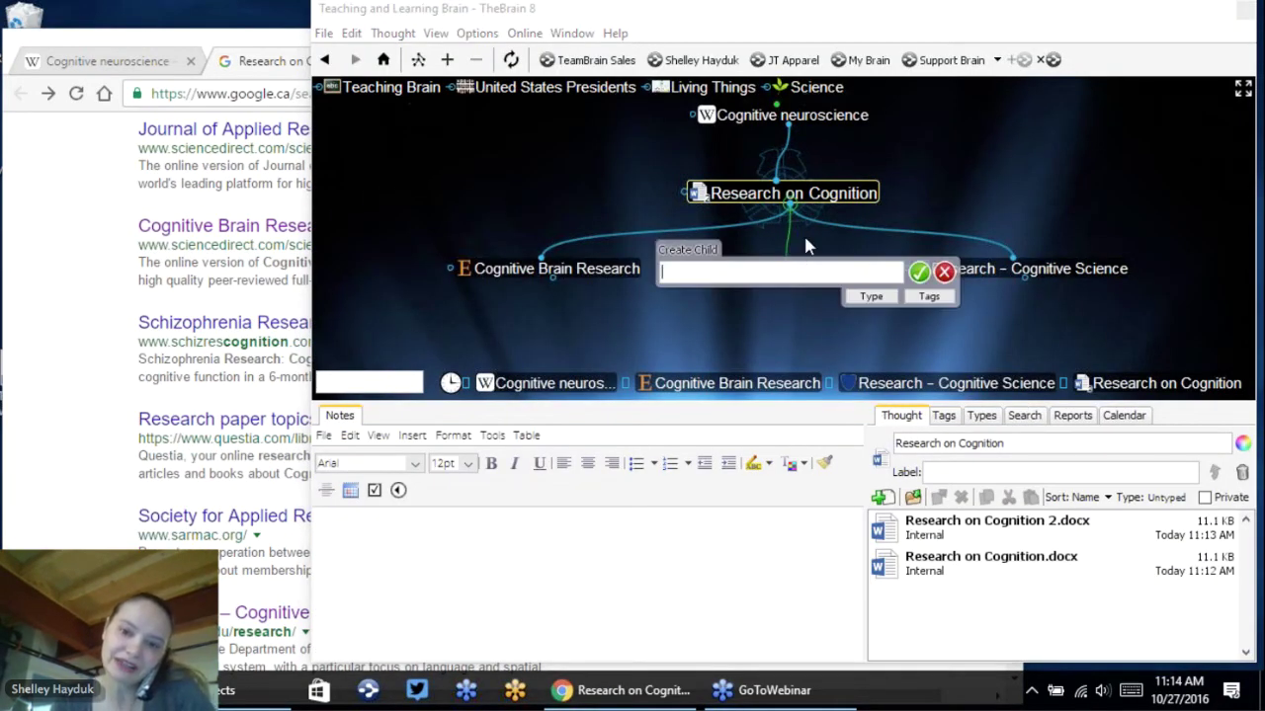
type("Steven")
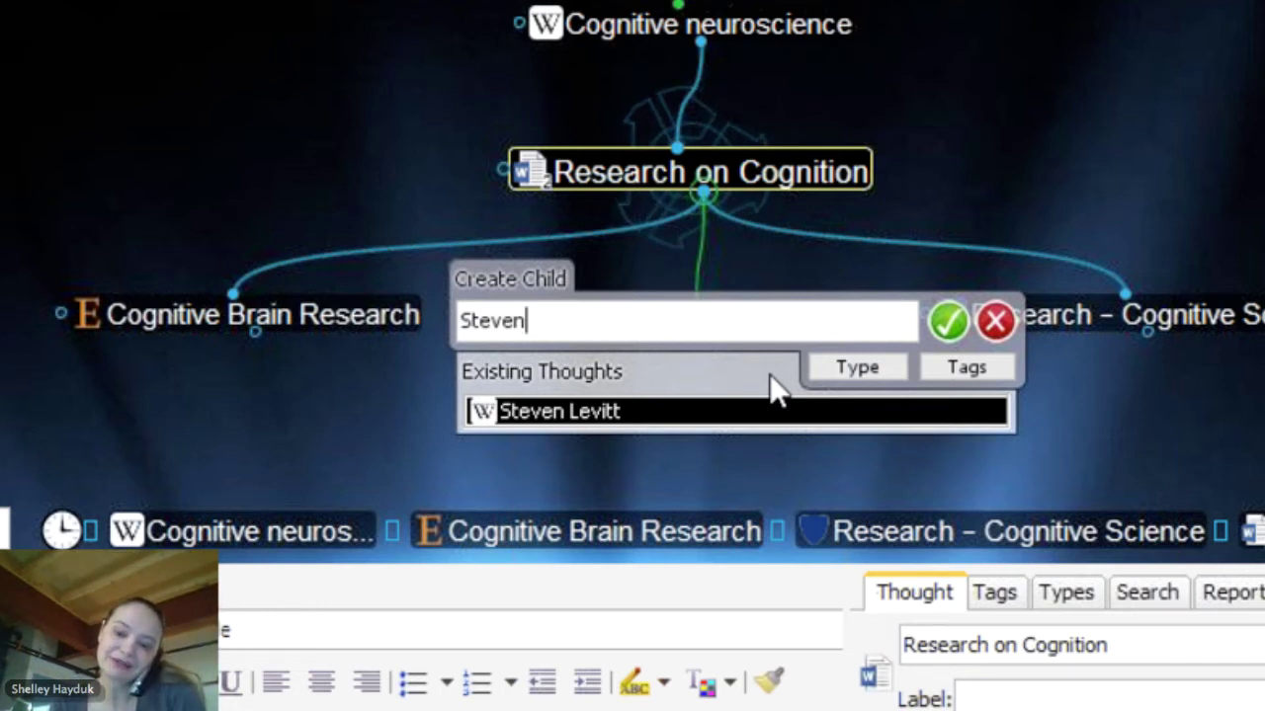
type("Pinker")
key("Return")
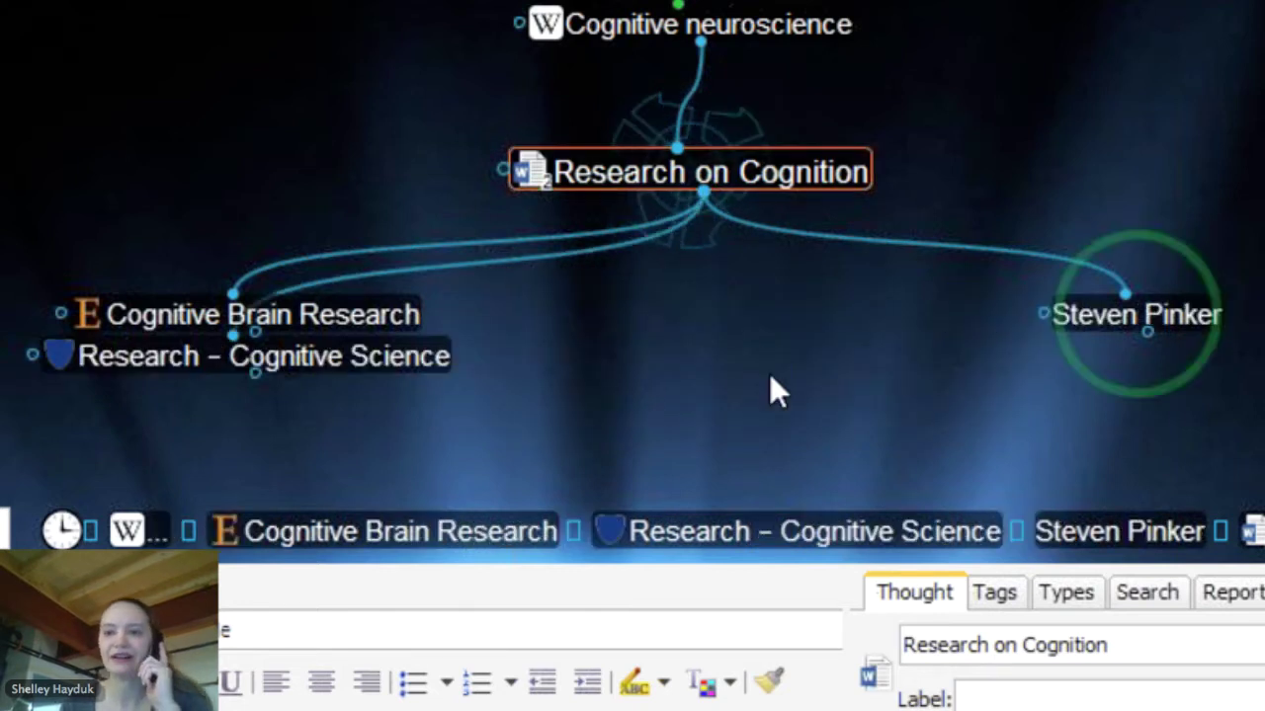
left_click(1115, 328)
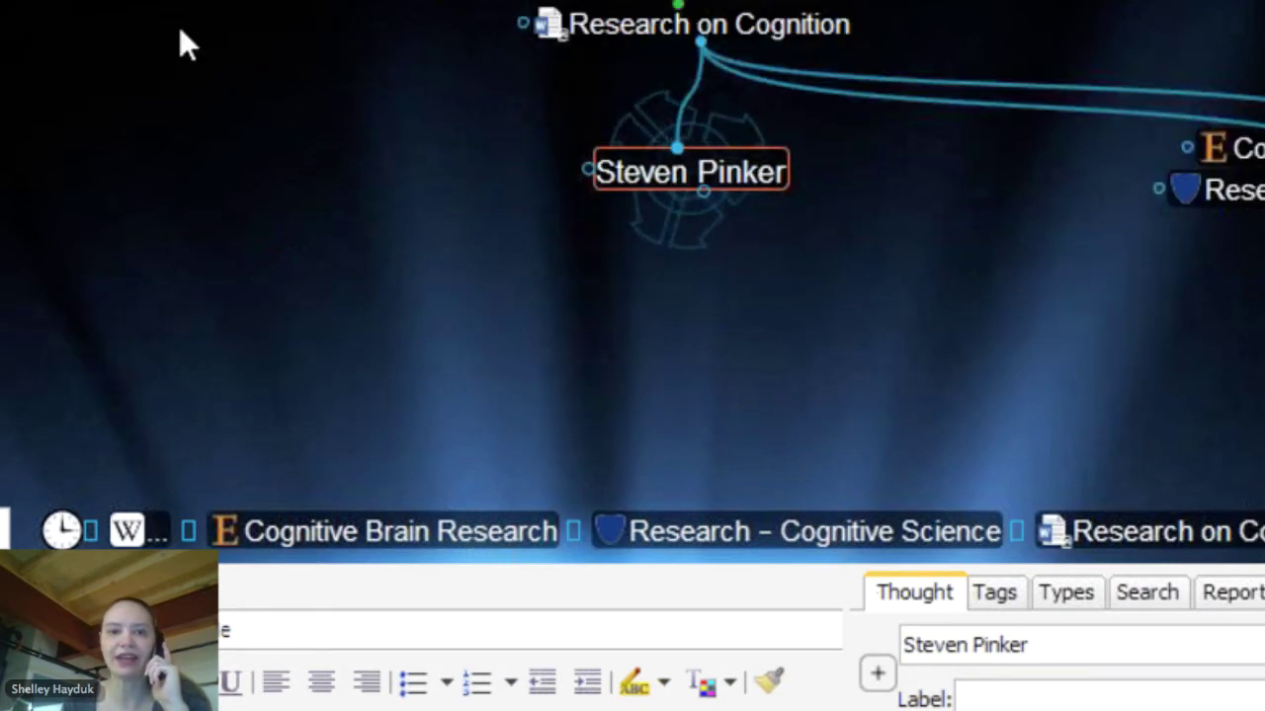
- Run a web search on the active Steven Pinker thought and open his portrait from the image results
left_click(94, 1)
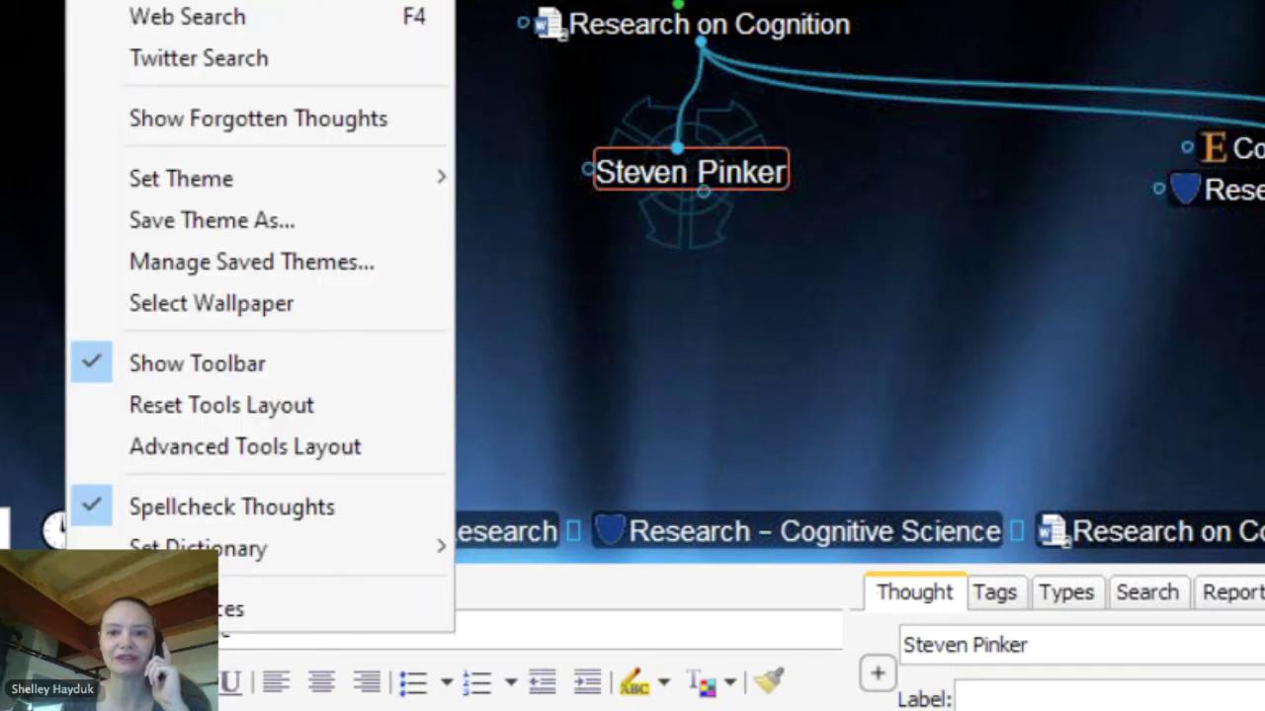
left_click(179, 15)
left_click(791, 517)
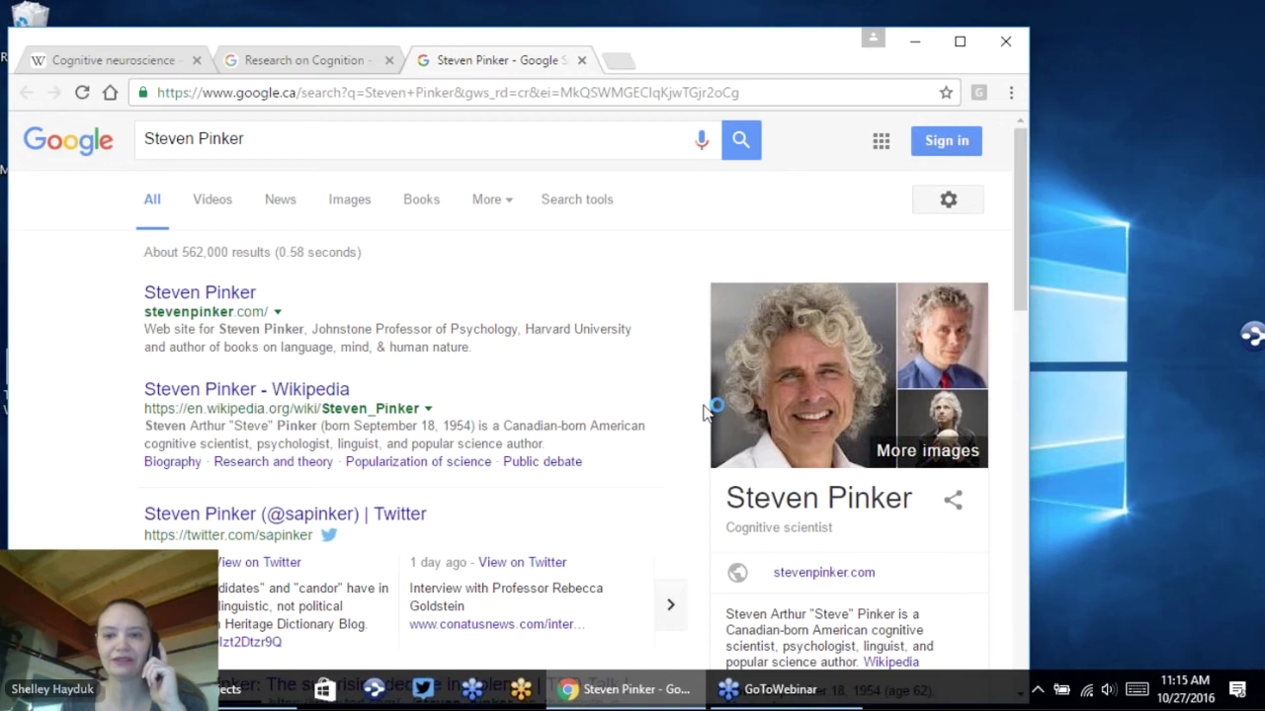
left_click(779, 393)
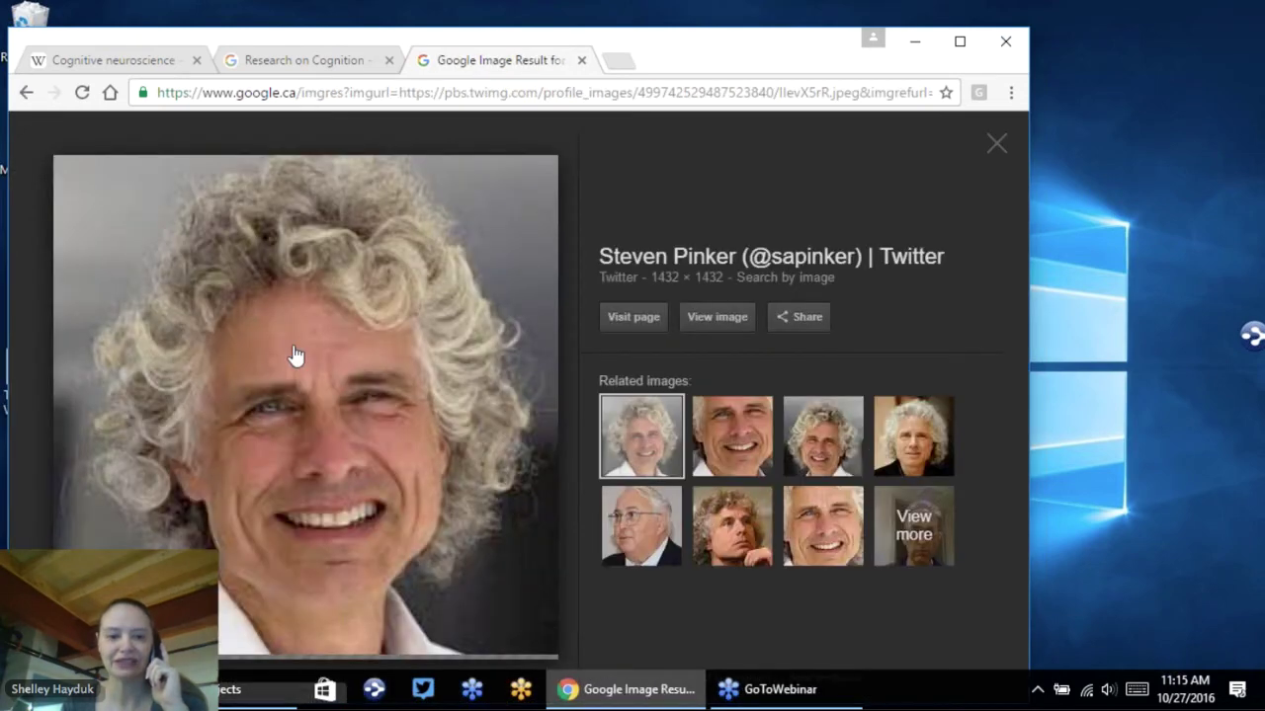
- Copy the portrait image, switch back to TheBrain, and paste it as the icon of the Steven Pinker thought
right_click(294, 346)
left_click(381, 546)
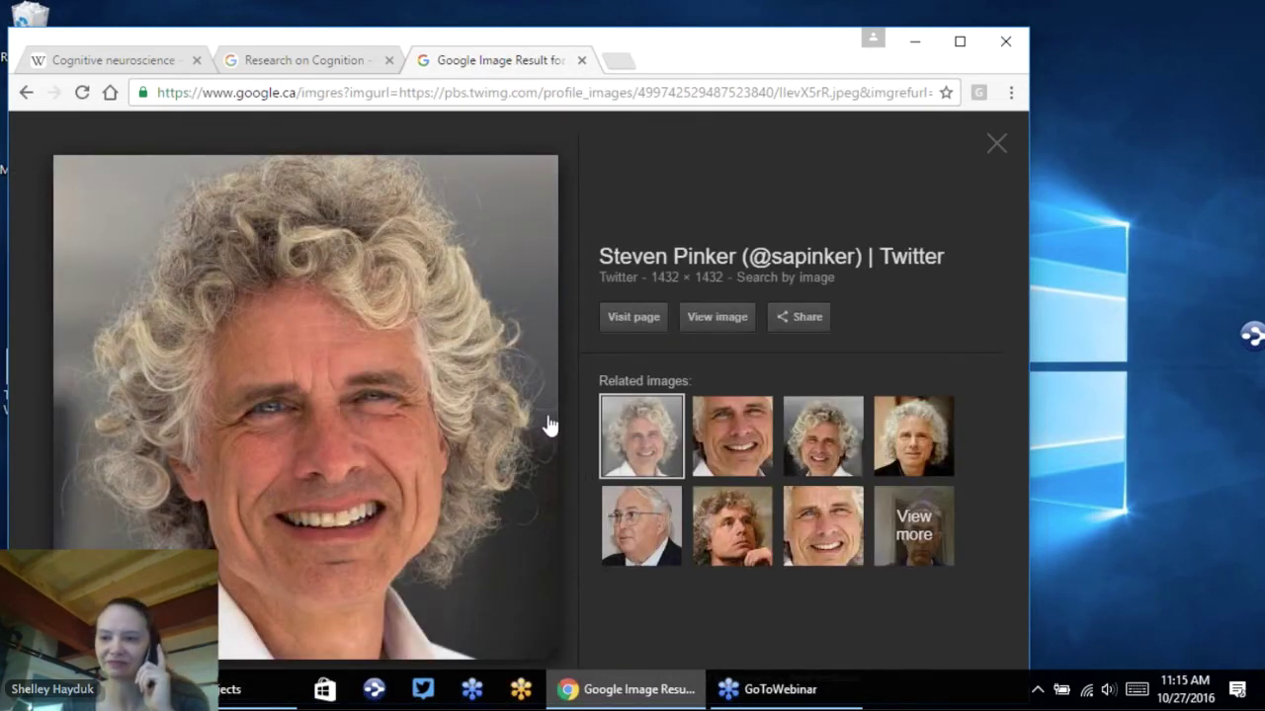
left_click(1252, 336)
right_click(800, 195)
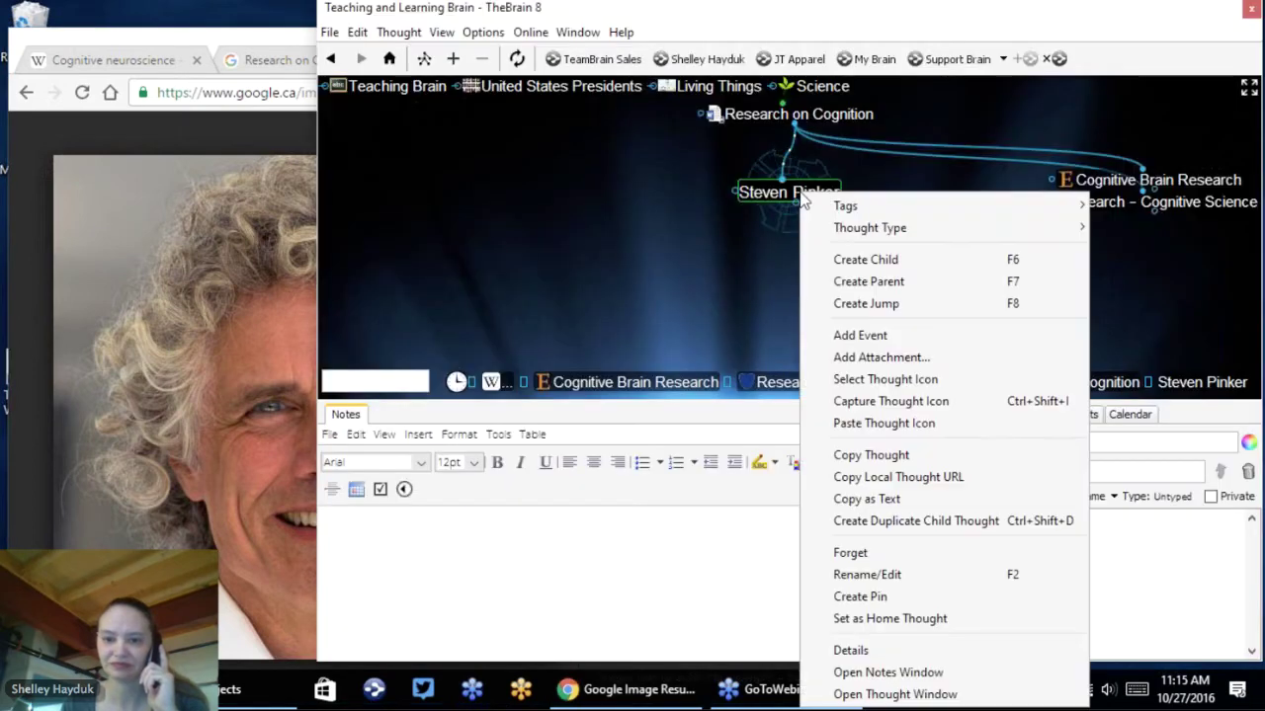
left_click(892, 430)
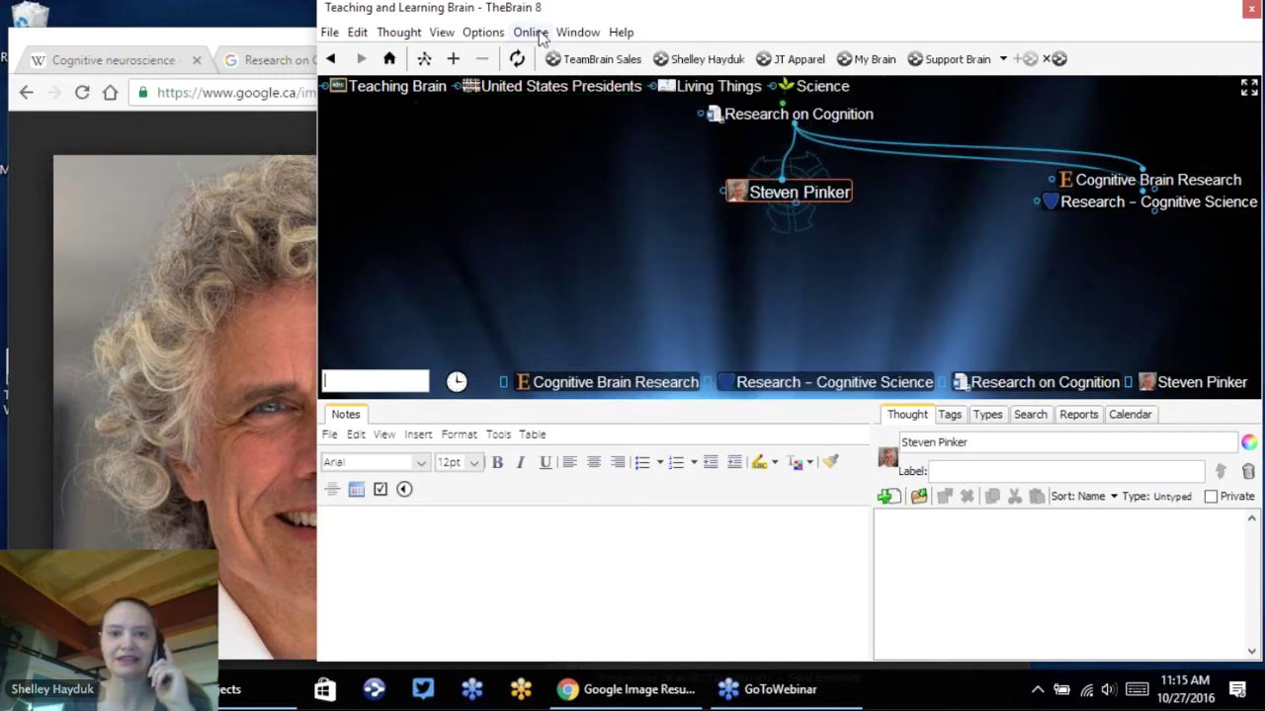
- Preview a Twitter search of type All for "steven pinker" from TheBrain and bring the browser results to the front
left_click(470, 35)
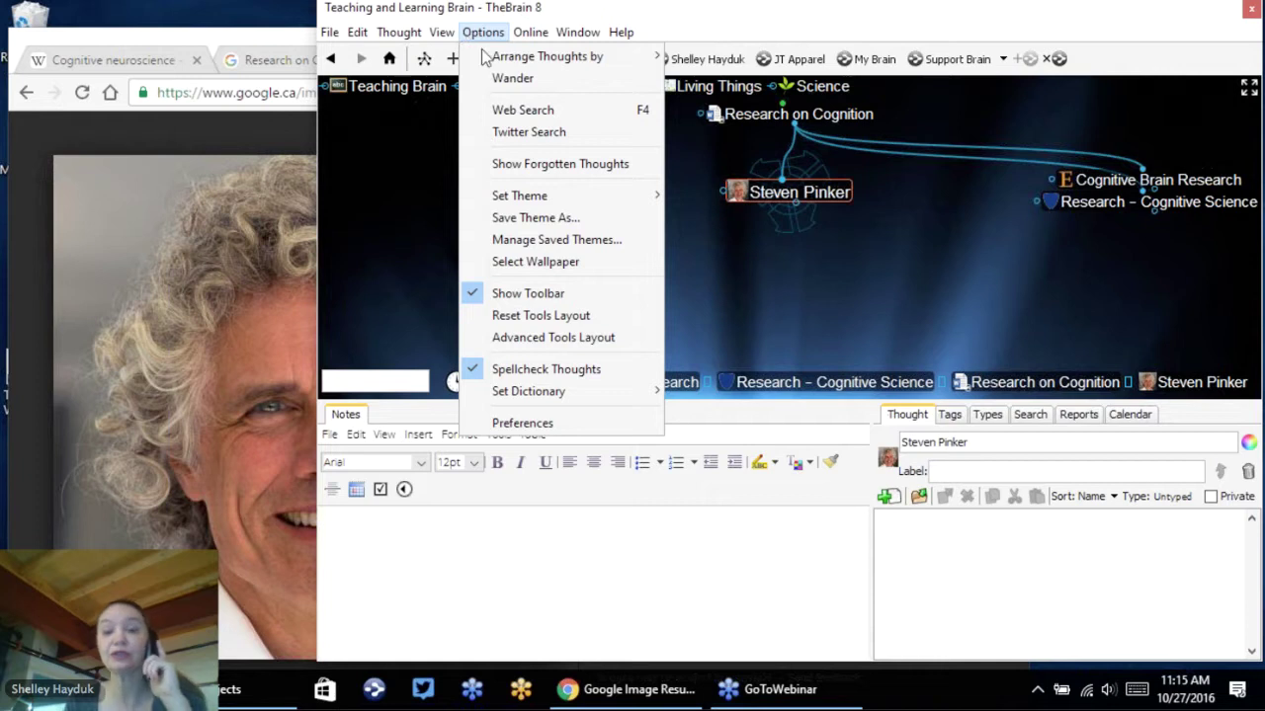
left_click(535, 141)
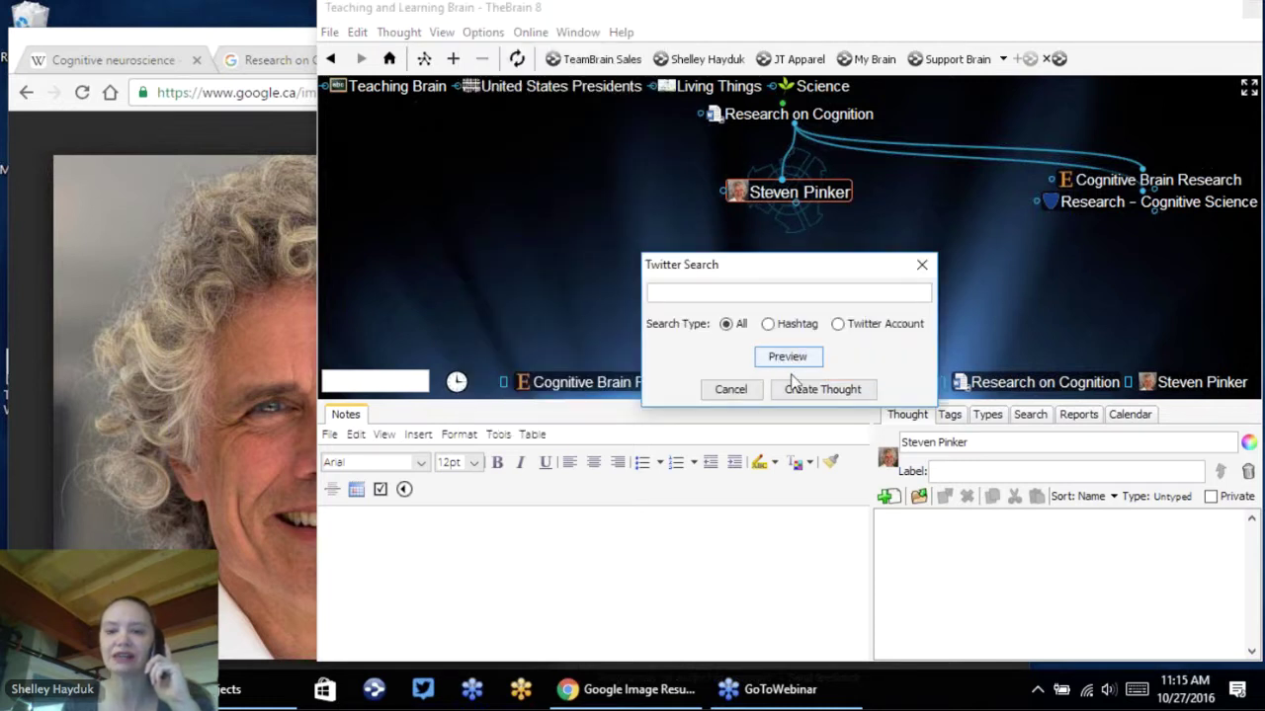
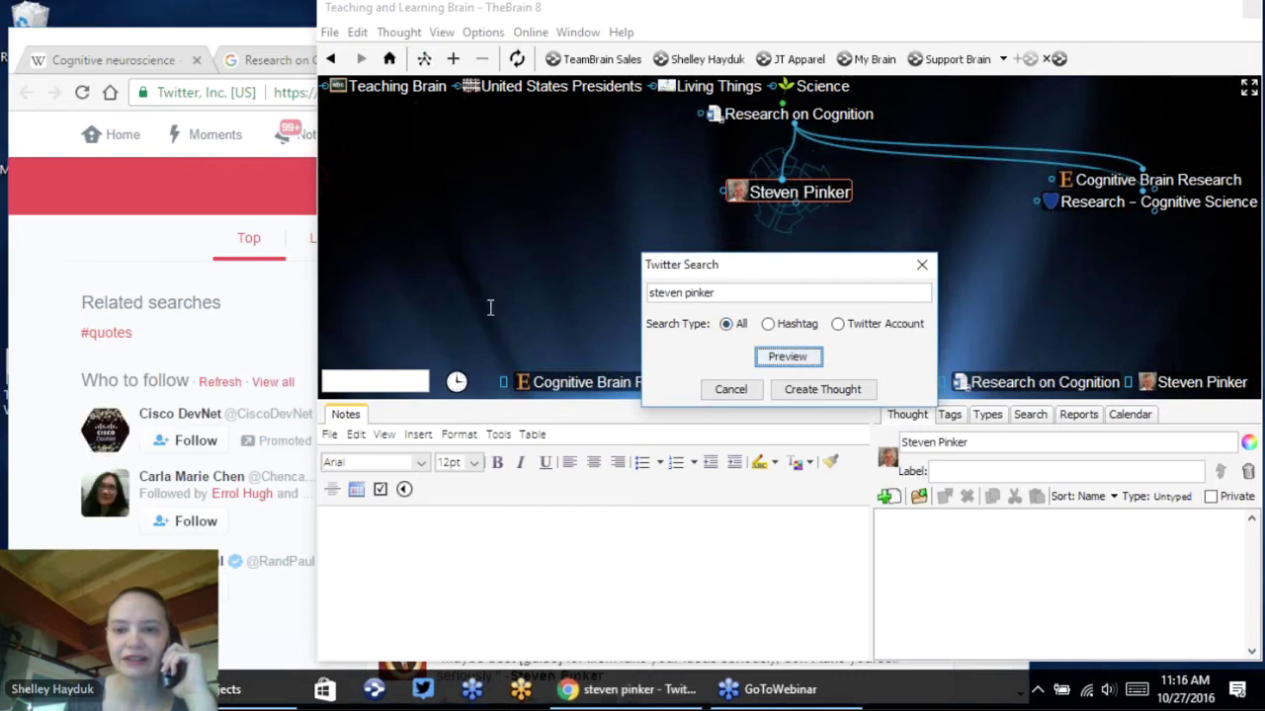
left_click(921, 265)
left_click(281, 341)
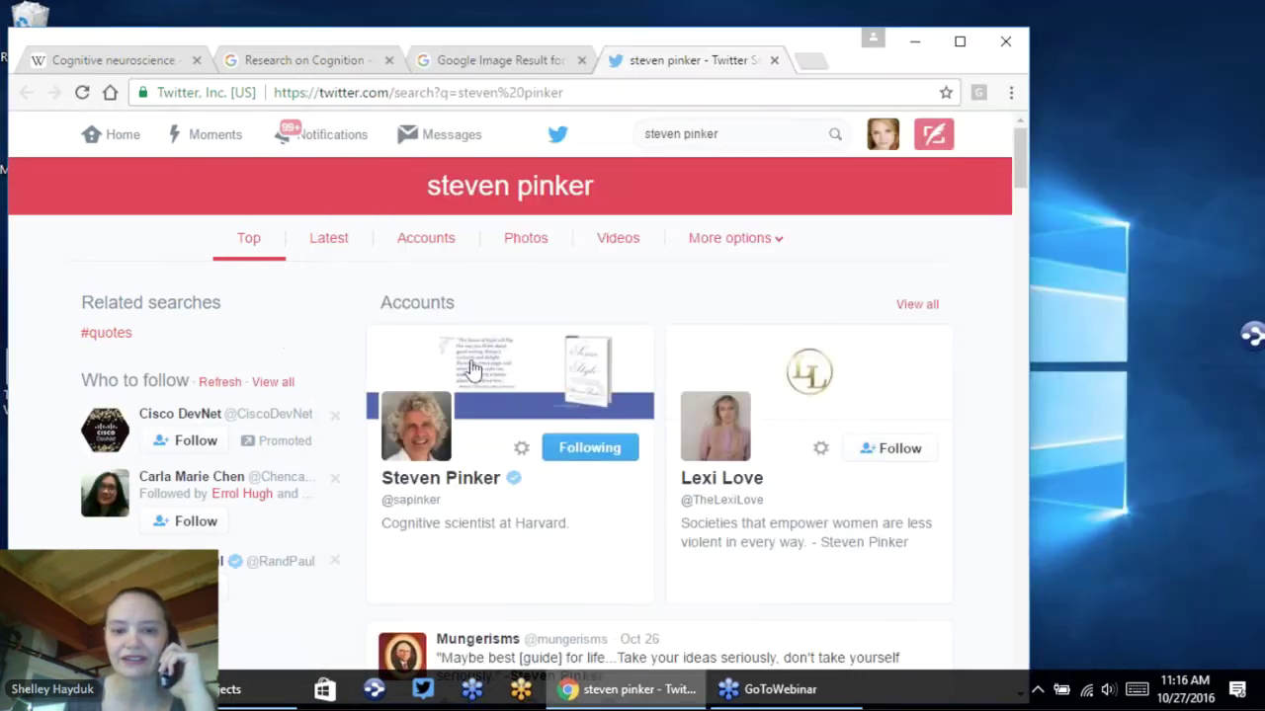
- Open Steven Pinker's Twitter profile from the search results and attach its web address to his thought in TheBrain
scroll(479, 368, "down", 2)
scroll(482, 367, "down", 3)
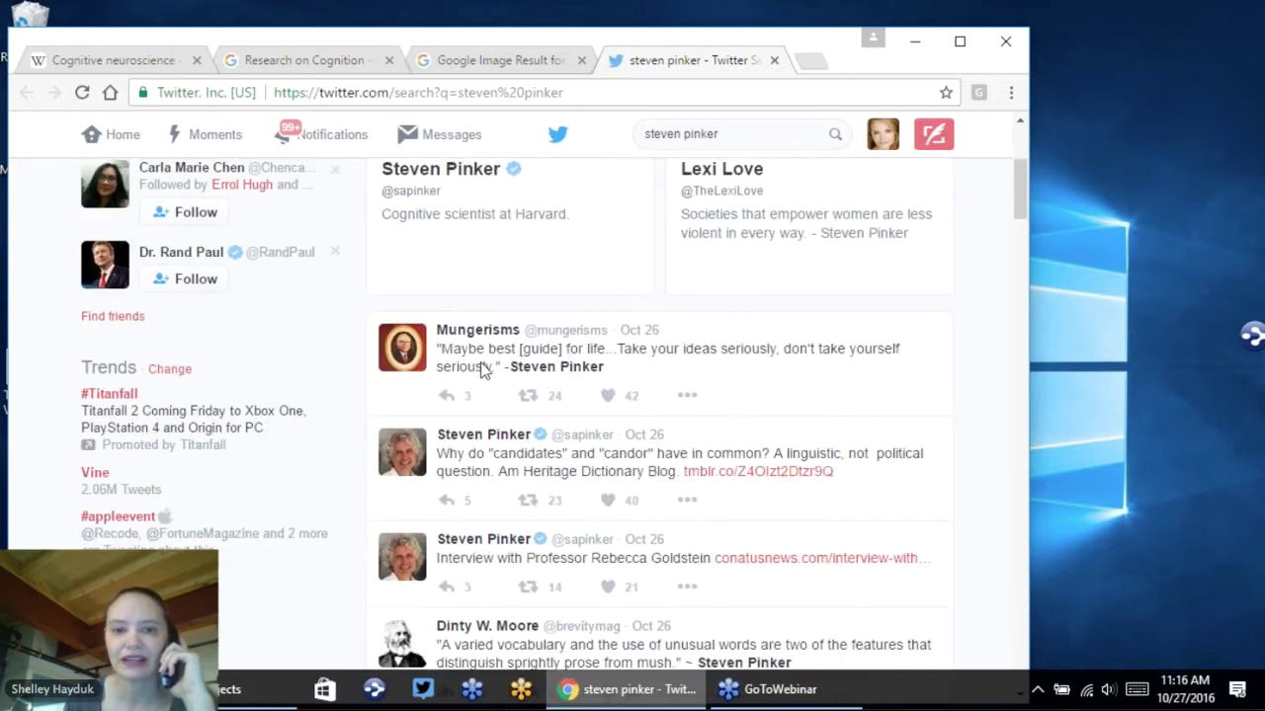
scroll(480, 366, "up", 3)
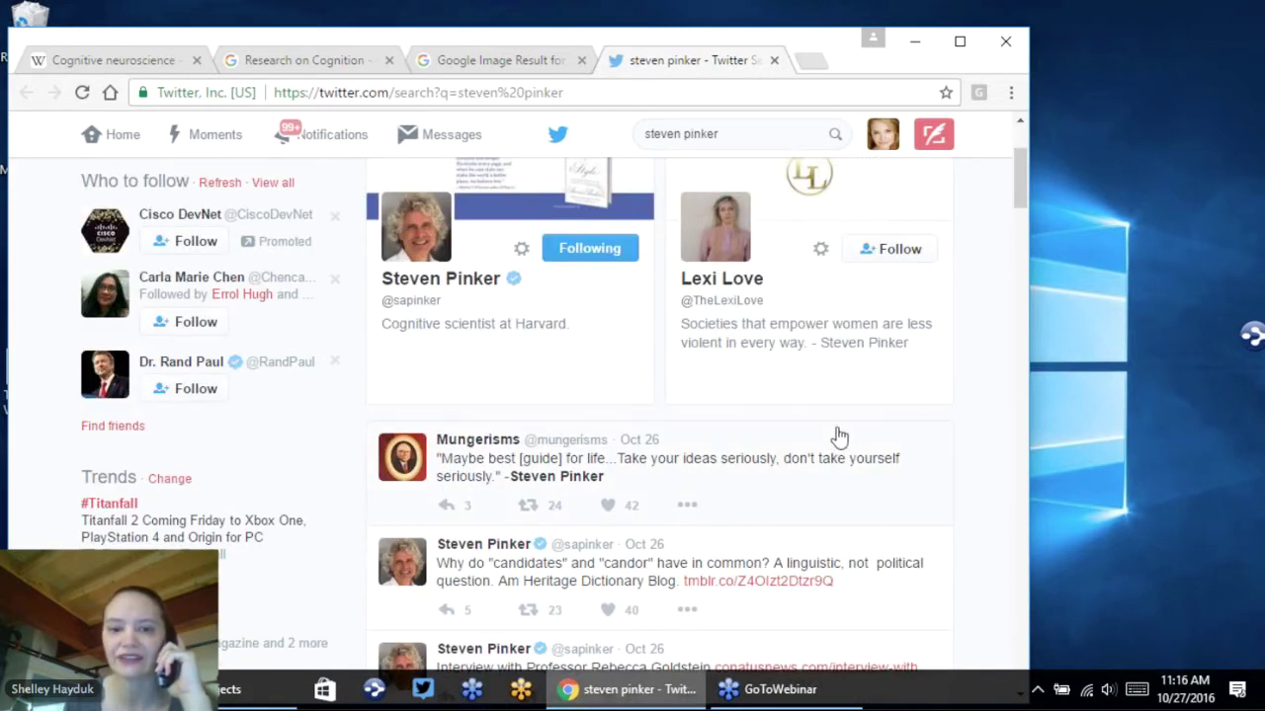
scroll(839, 441, "up", 2)
scroll(839, 441, "down", 1)
scroll(839, 440, "down", 2)
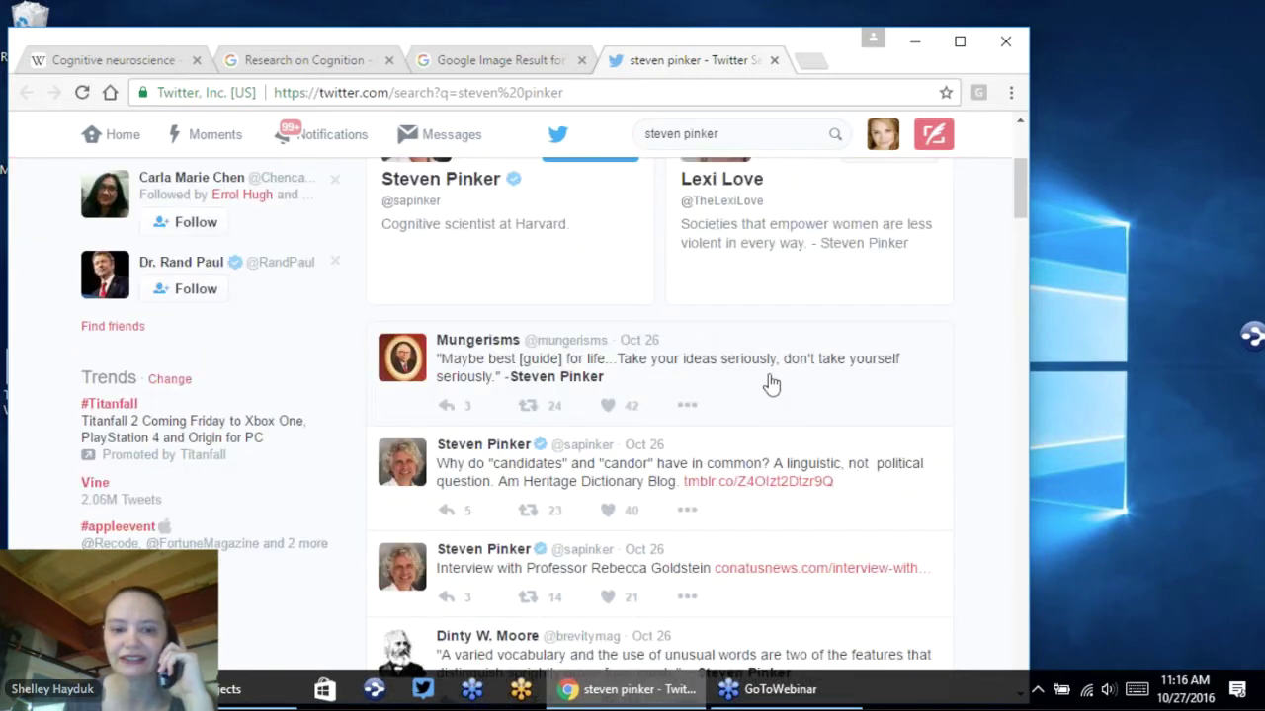
scroll(468, 464, "up", 4)
left_click(467, 464)
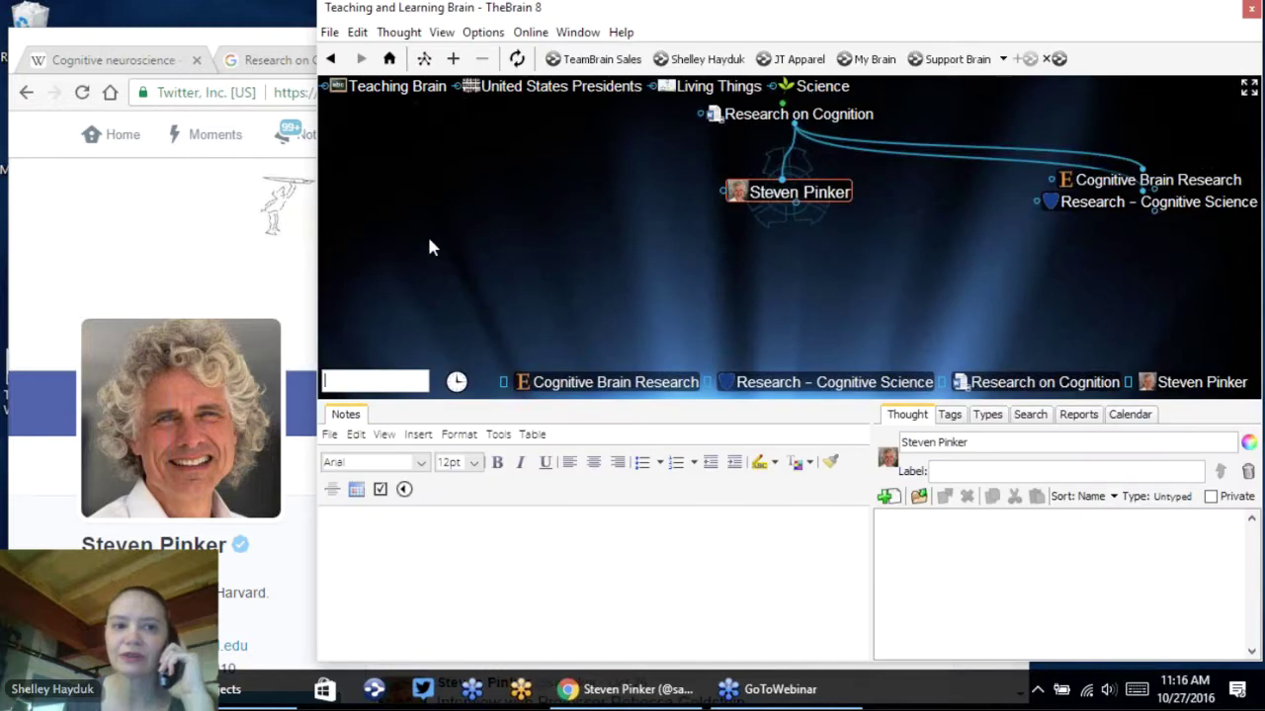
left_click_drag(140, 94, 813, 205)
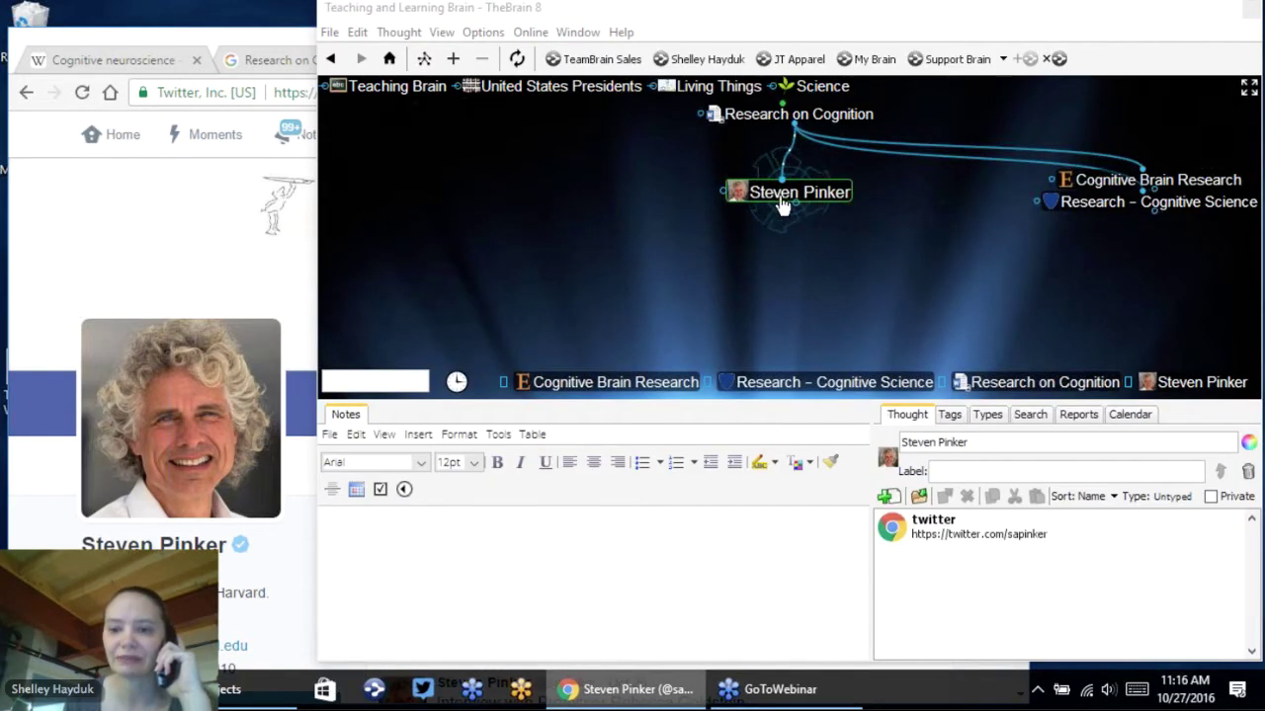
- Activate Research on Cognition, launch the Twitter profile attached to the Steven Pinker thought, and return to TheBrain
left_click(802, 114)
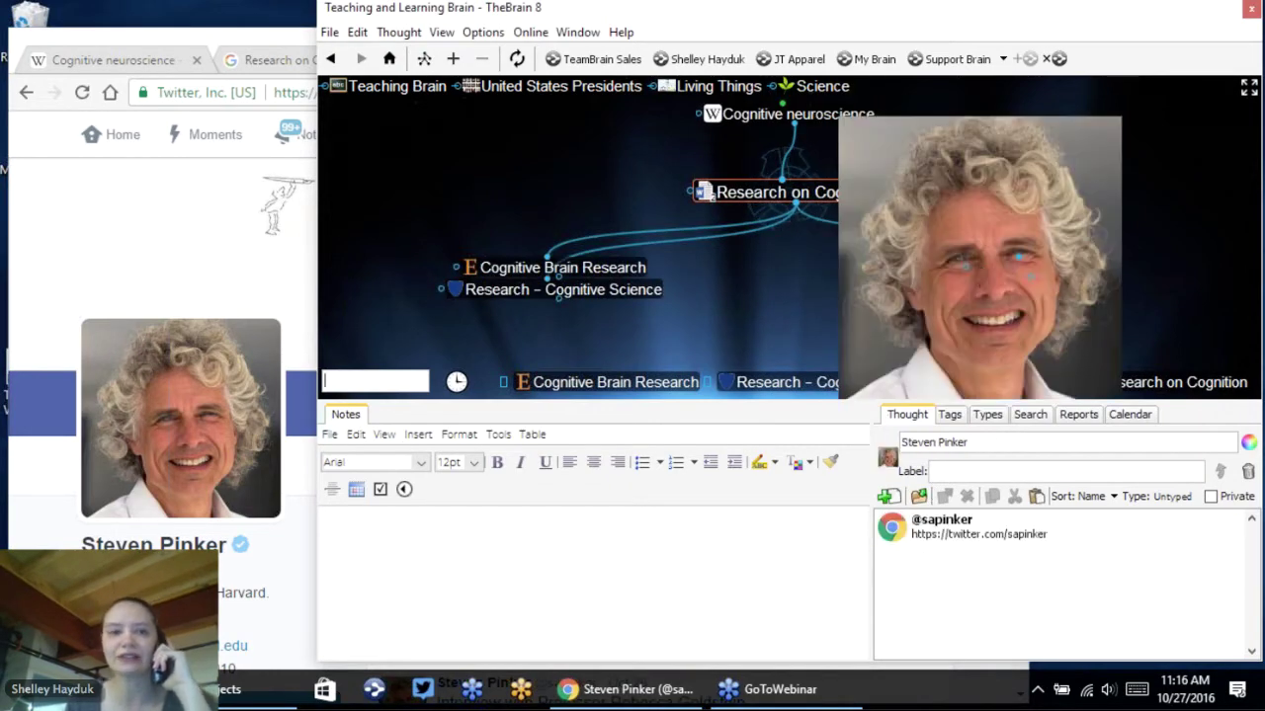
left_click(976, 265)
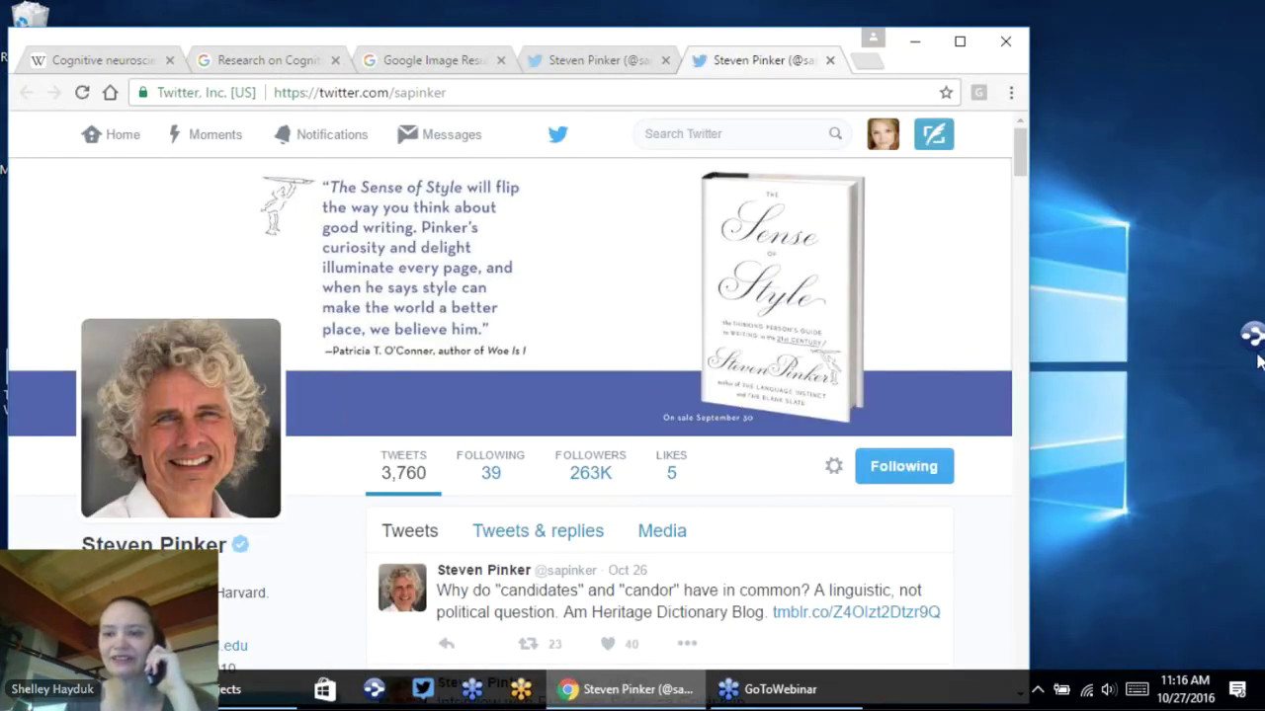
key("alt+Tab")
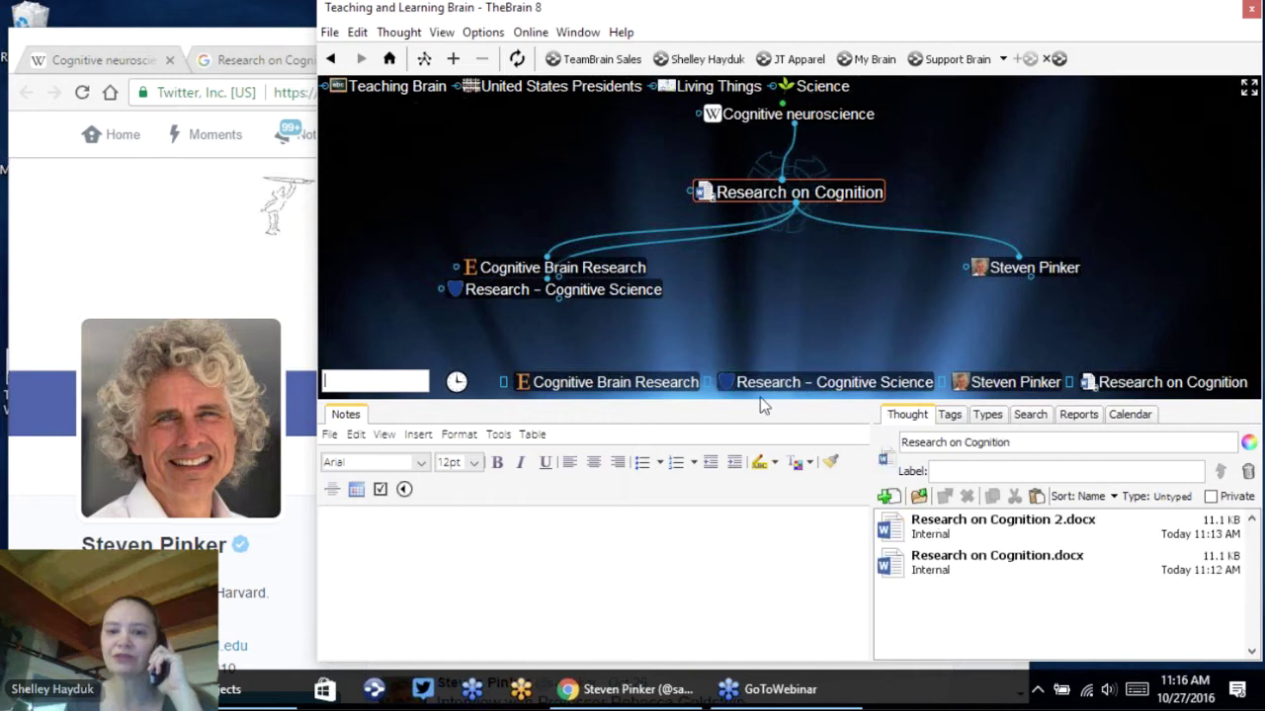
- Enlarge the thought display area and relink Steven Pinker from child to parent of Research on Cognition
left_click_drag(760, 398, 768, 431)
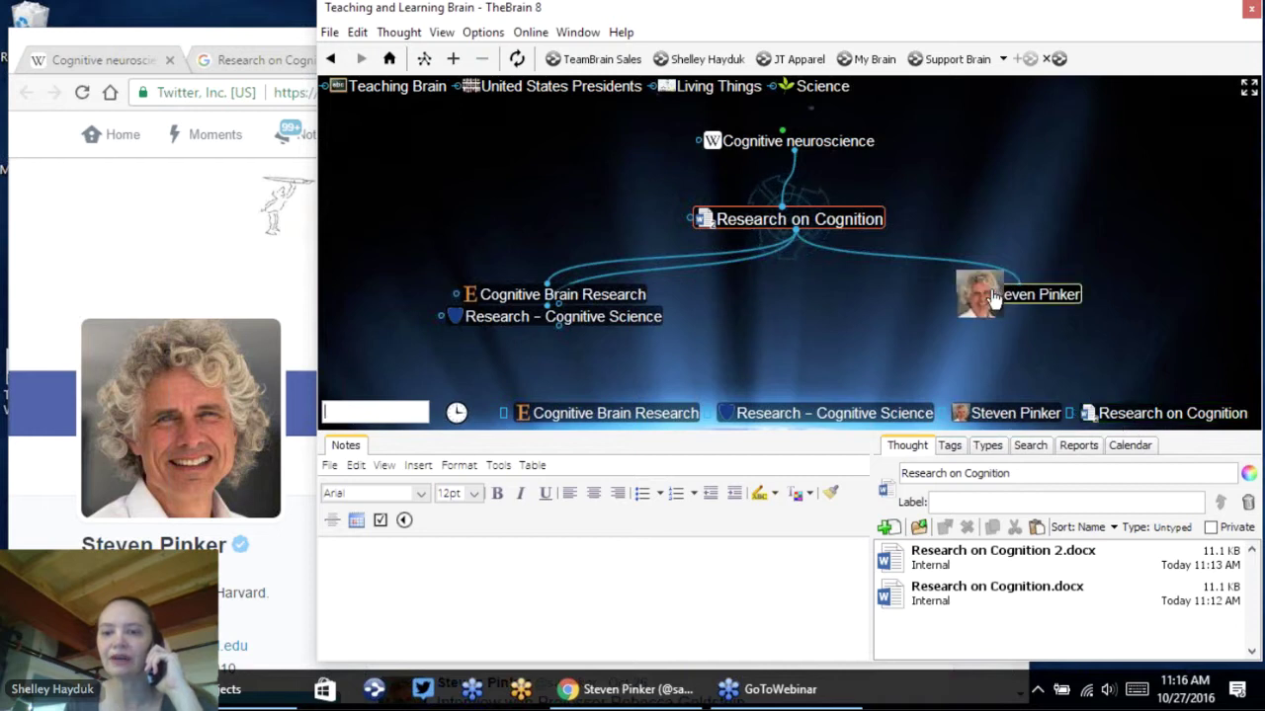
mouse_move(1036, 299)
left_click_drag(1035, 300, 623, 161)
left_click_drag(1037, 294, 682, 140)
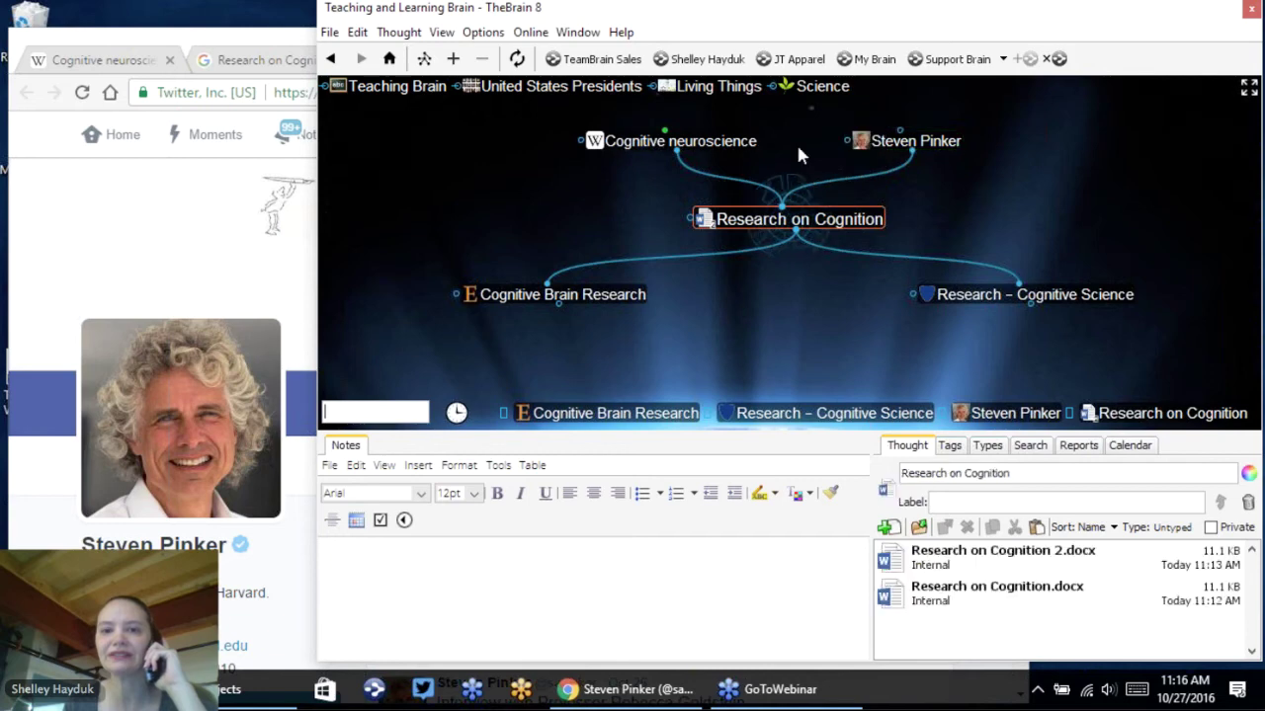
- Link Steven Pinker to Cognitive neuroscience as a jump thought, visit Neuroscience, and make Research on Cognition active again
left_click(726, 145)
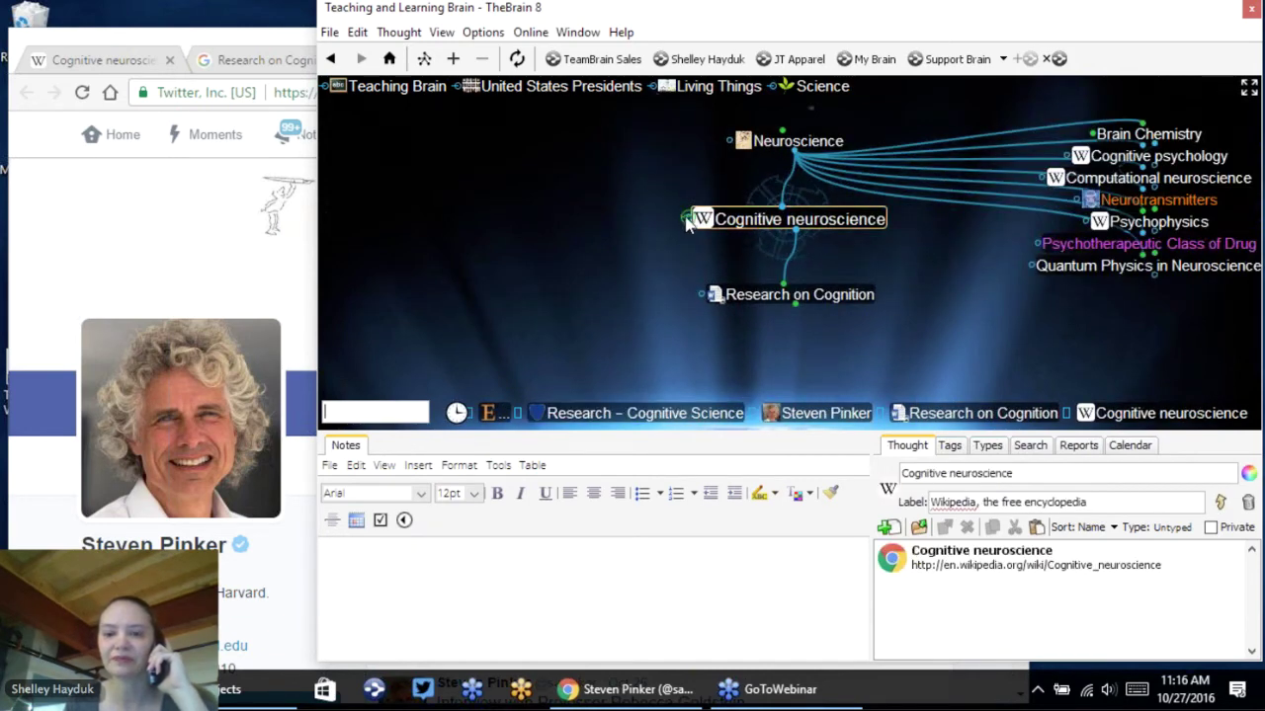
left_click_drag(681, 220, 820, 413)
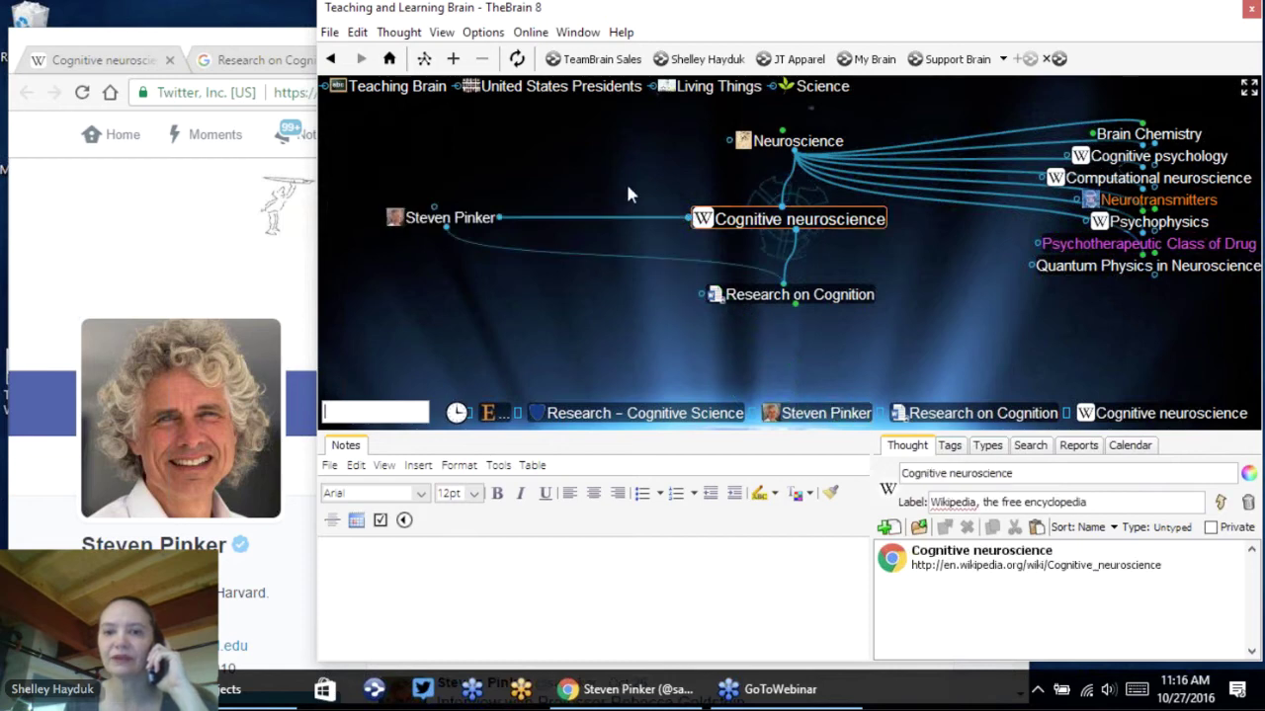
left_click(766, 144)
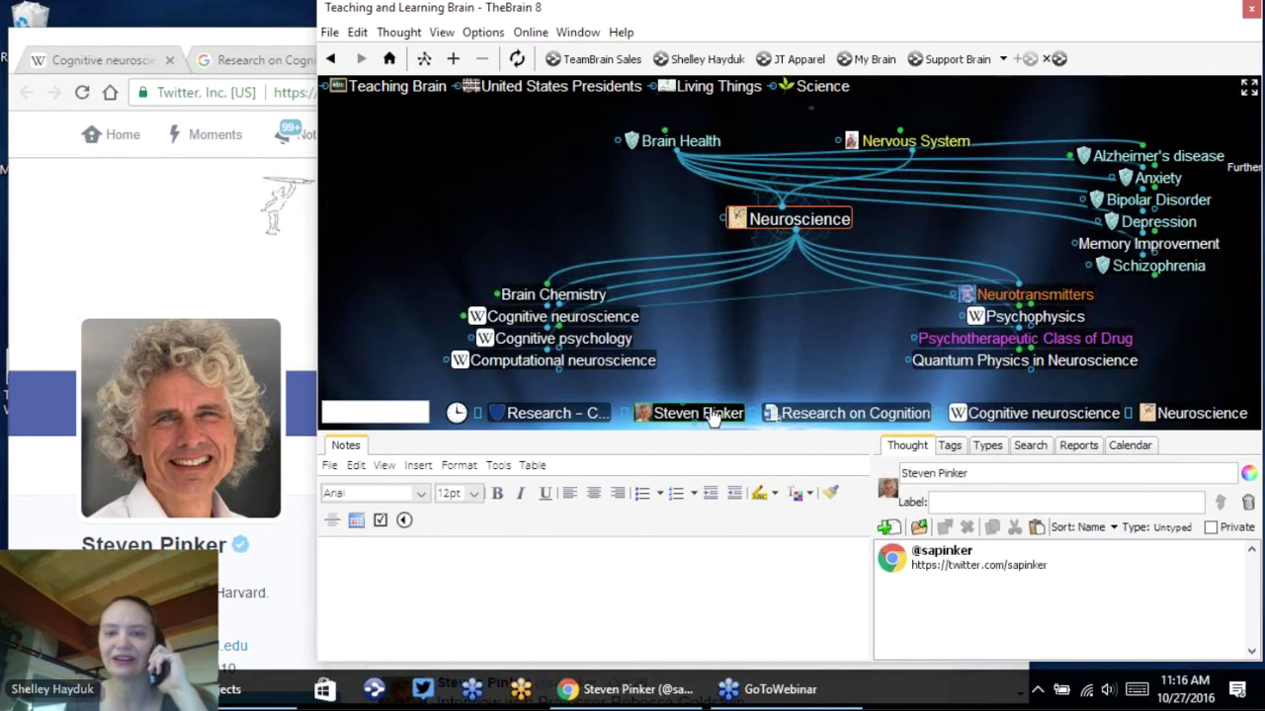
left_click(846, 299)
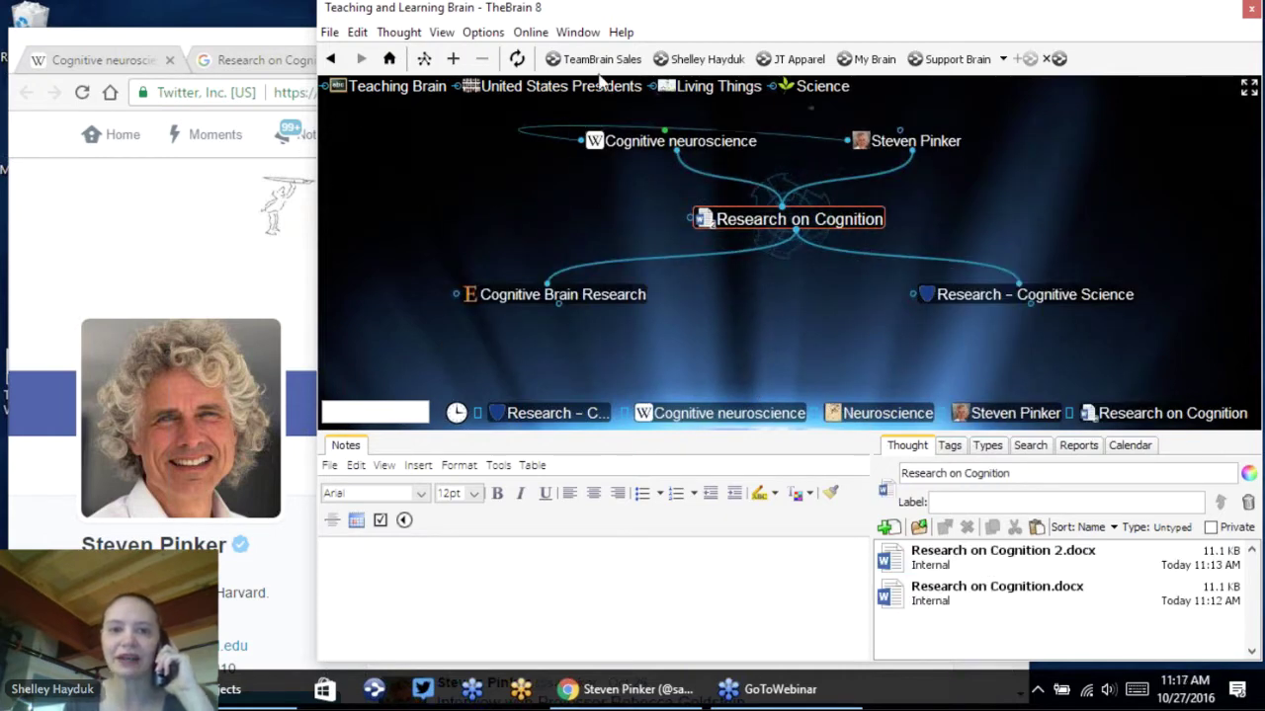
- Create a child thought of Research on Cognition from a Twitter hashtag search for "#cogintion"
left_click(484, 33)
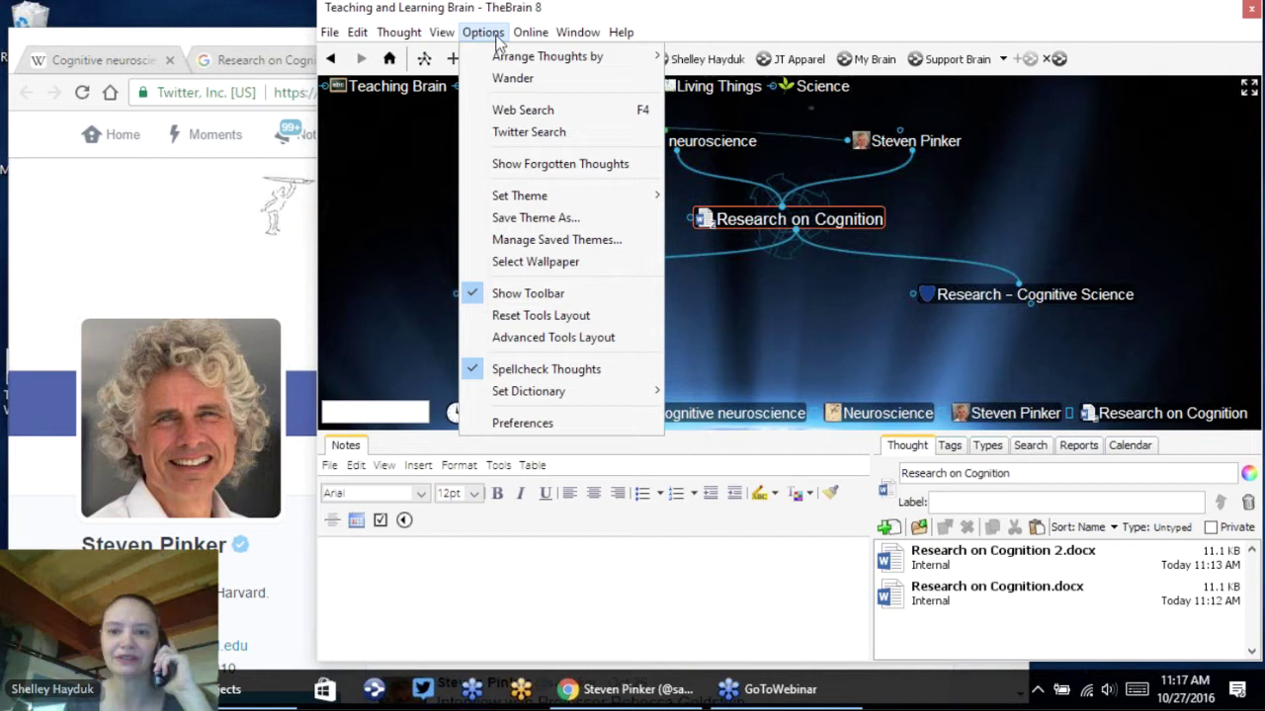
left_click(531, 132)
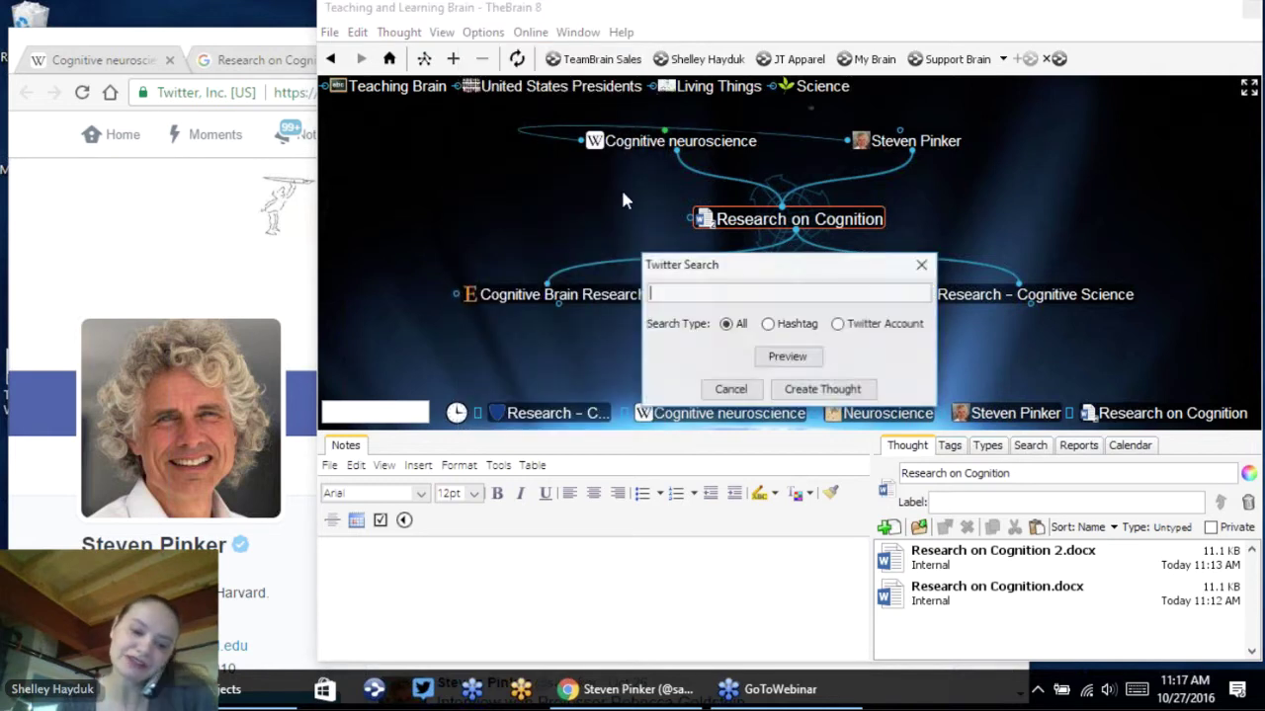
left_click(768, 323)
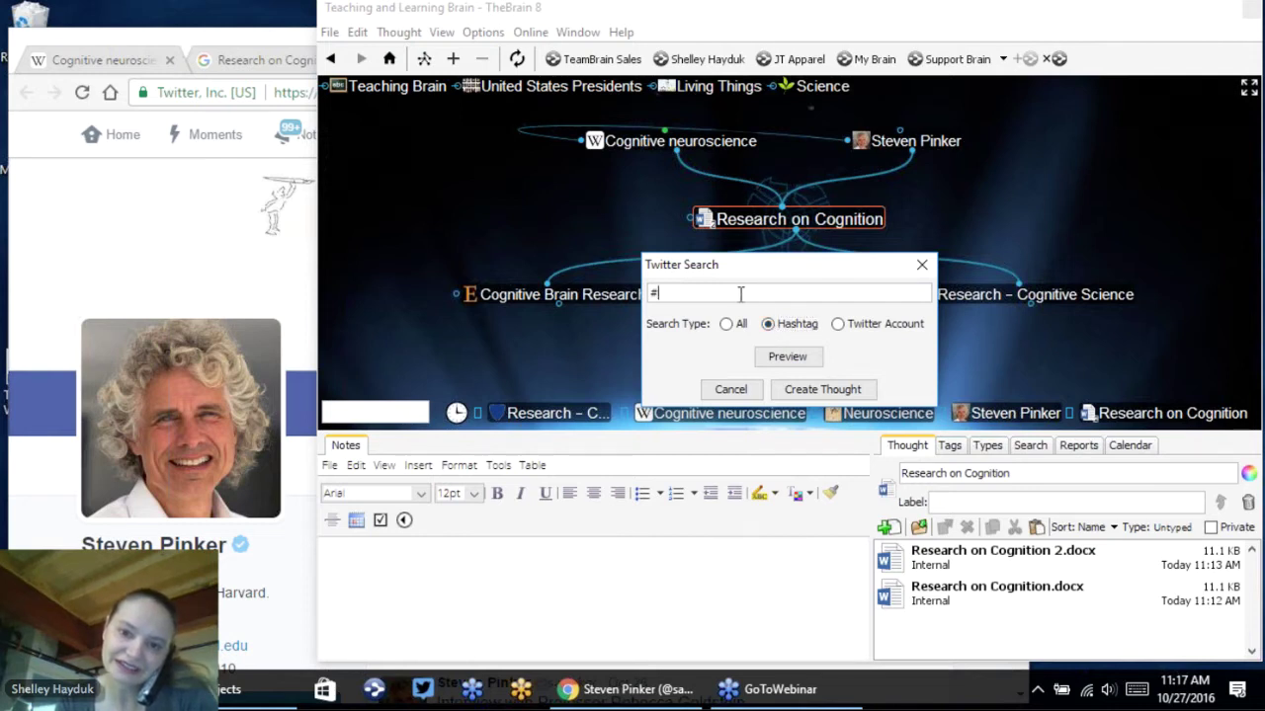
type("cognation\\")
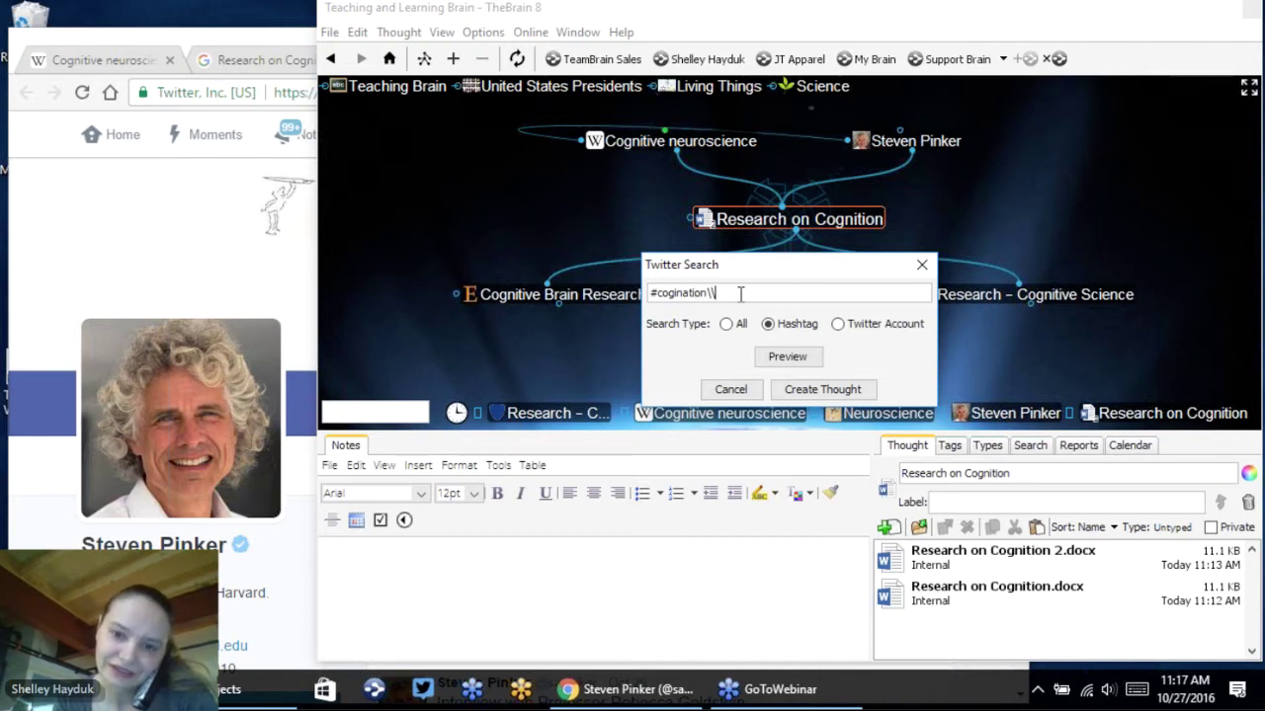
key("BackSpace")
key("BackSpace")
key("BackSpace")
key("BackSpace")
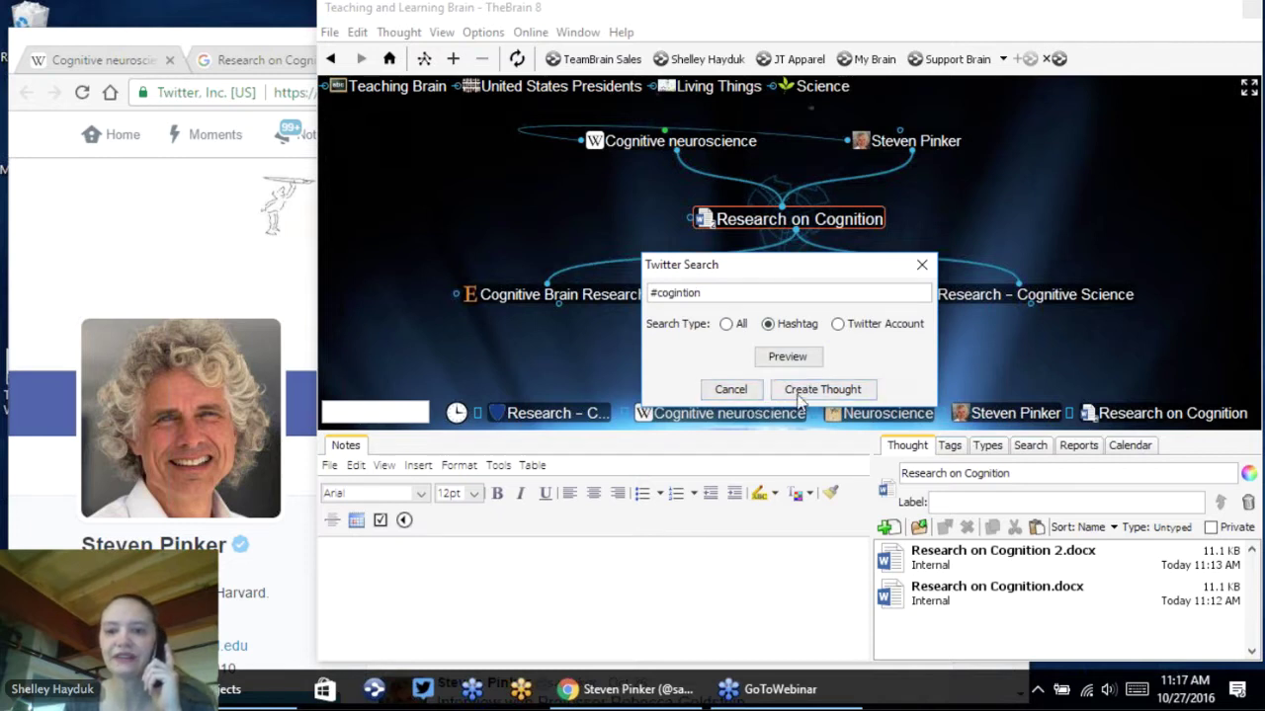
left_click(805, 389)
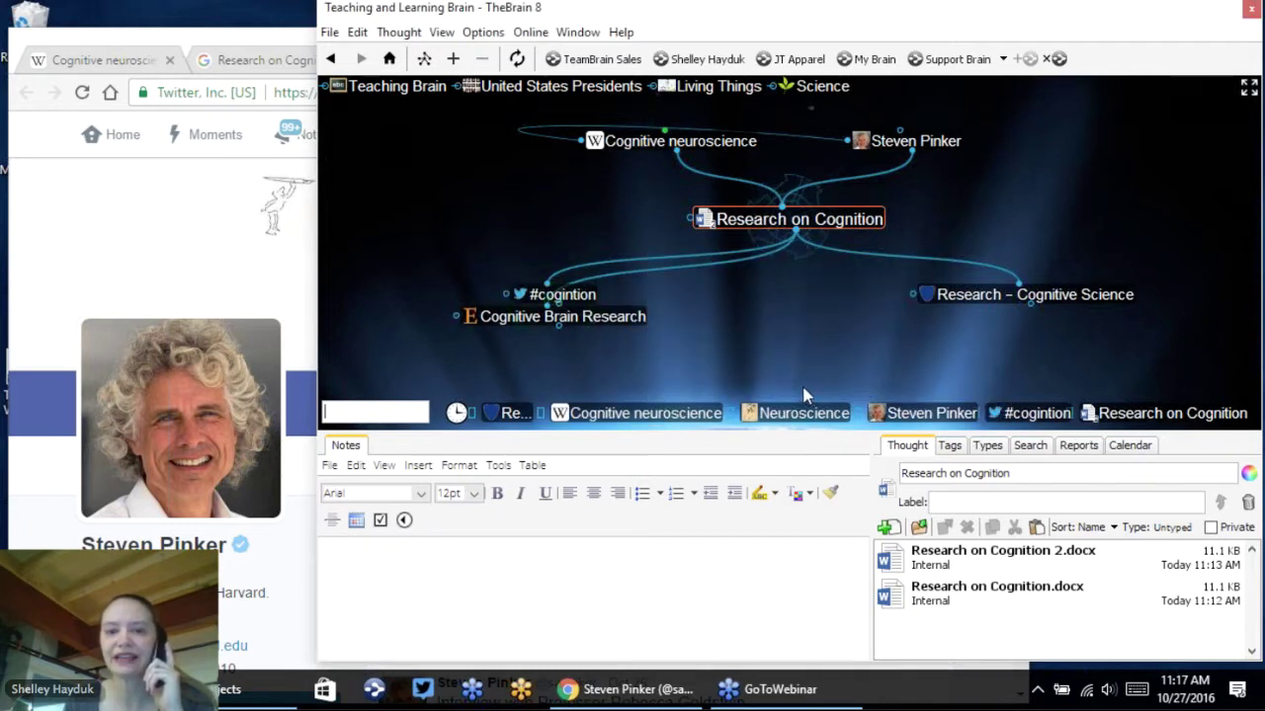
- Activate the #cogintion thought, examine its Twitter search page in the browser, and return to Research on Cognition in TheBrain
left_click(596, 283)
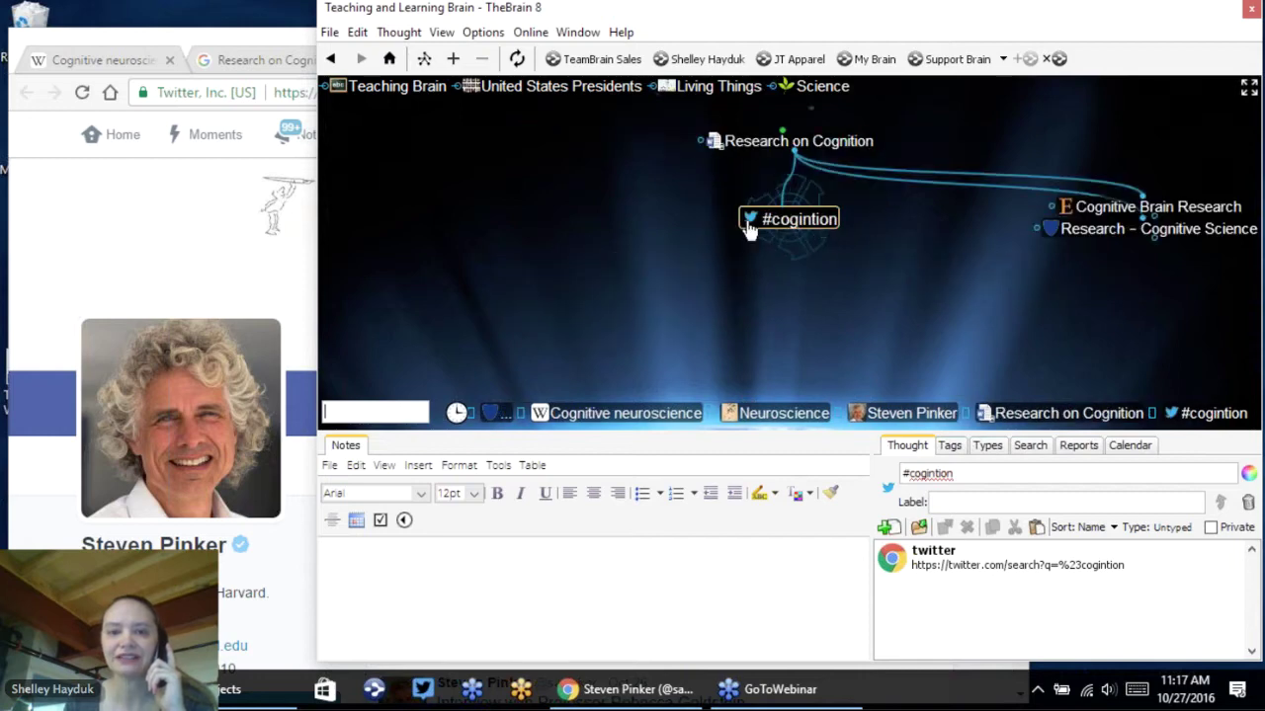
left_click(750, 221)
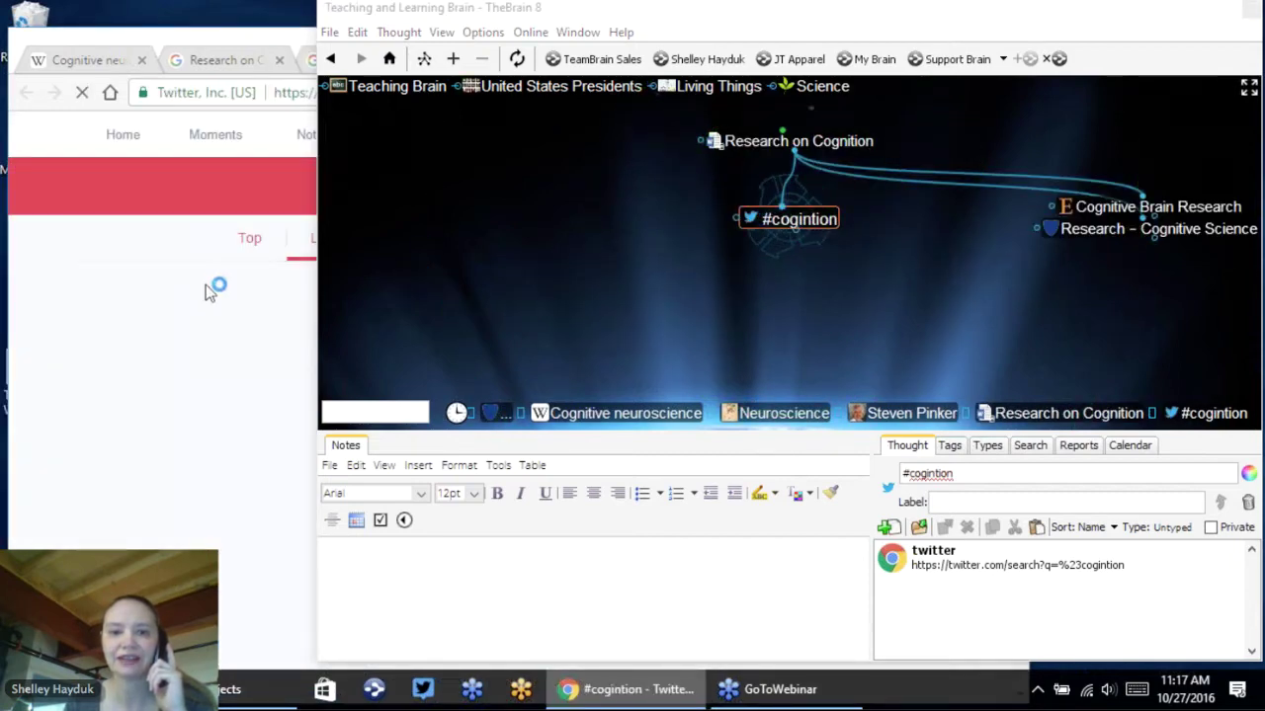
left_click(211, 287)
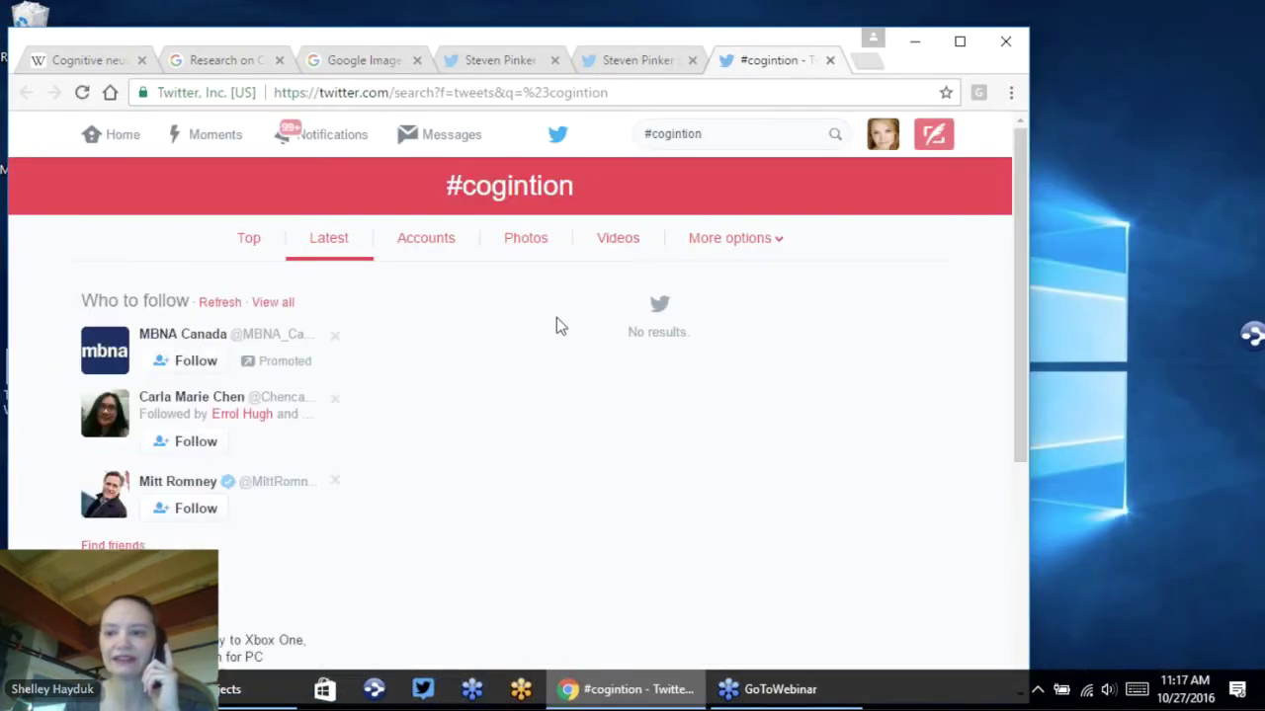
scroll(556, 317, "down", 2)
scroll(601, 306, "up", 2)
key("alt+Tab")
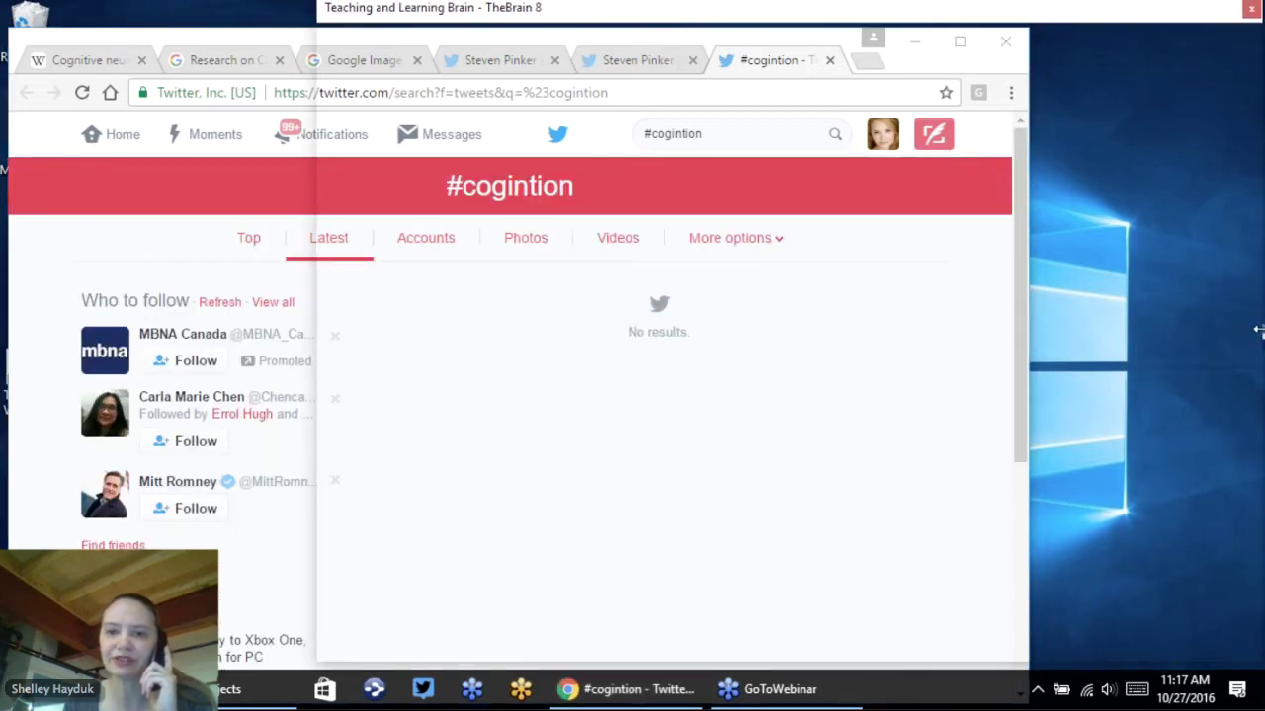
left_click(802, 139)
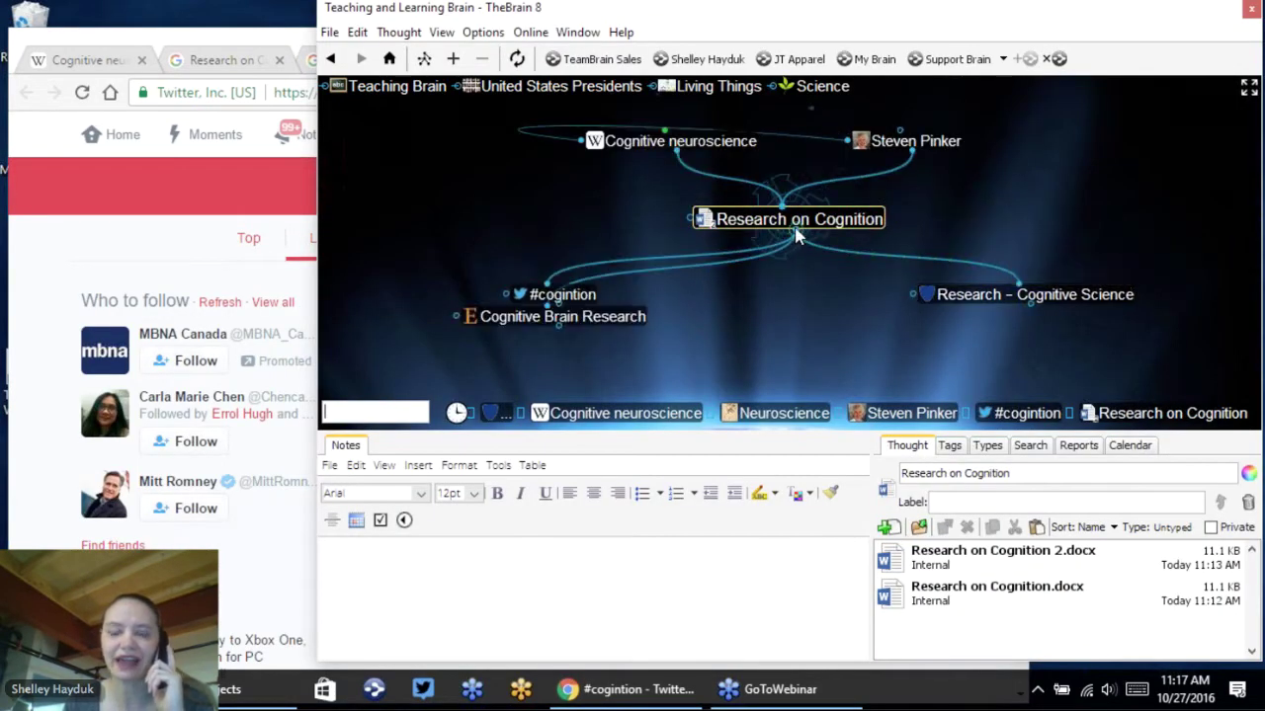
left_click(484, 33)
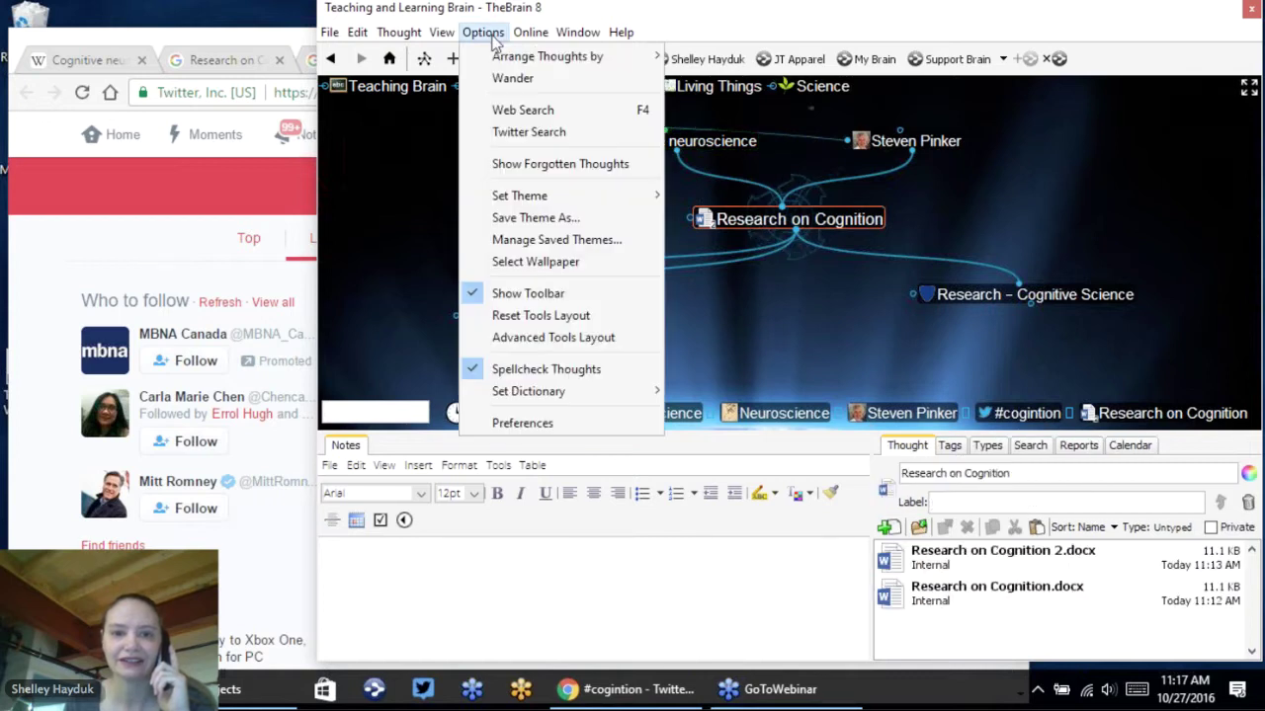
left_click(523, 109)
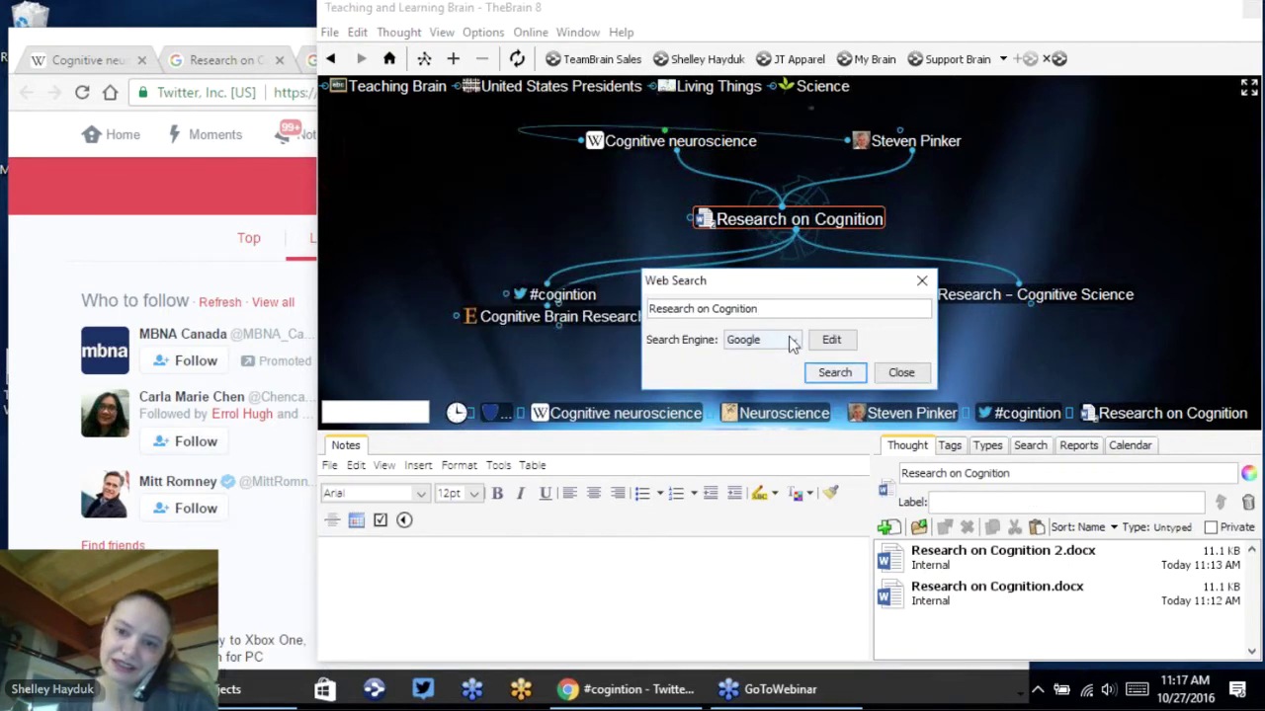
left_click(922, 281)
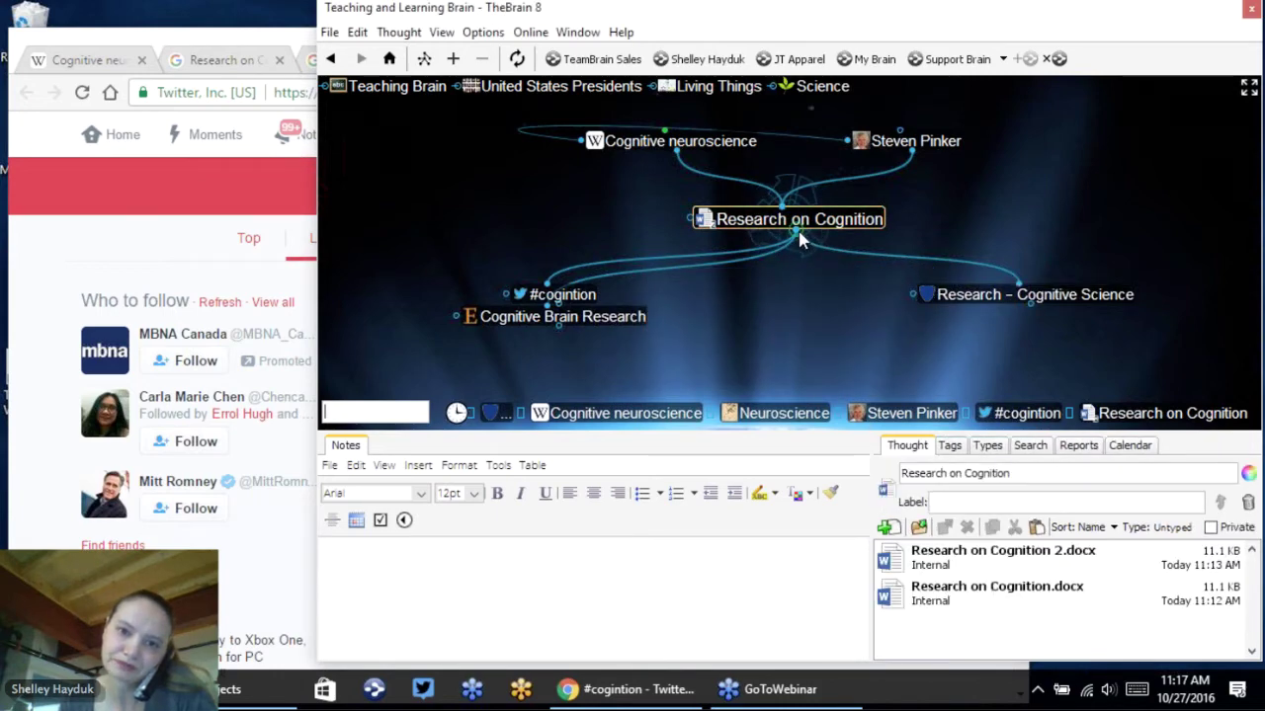
- Create a child thought of Research on Cognition from a Twitter hashtag search for "#thinking"
left_click(482, 31)
left_click(512, 130)
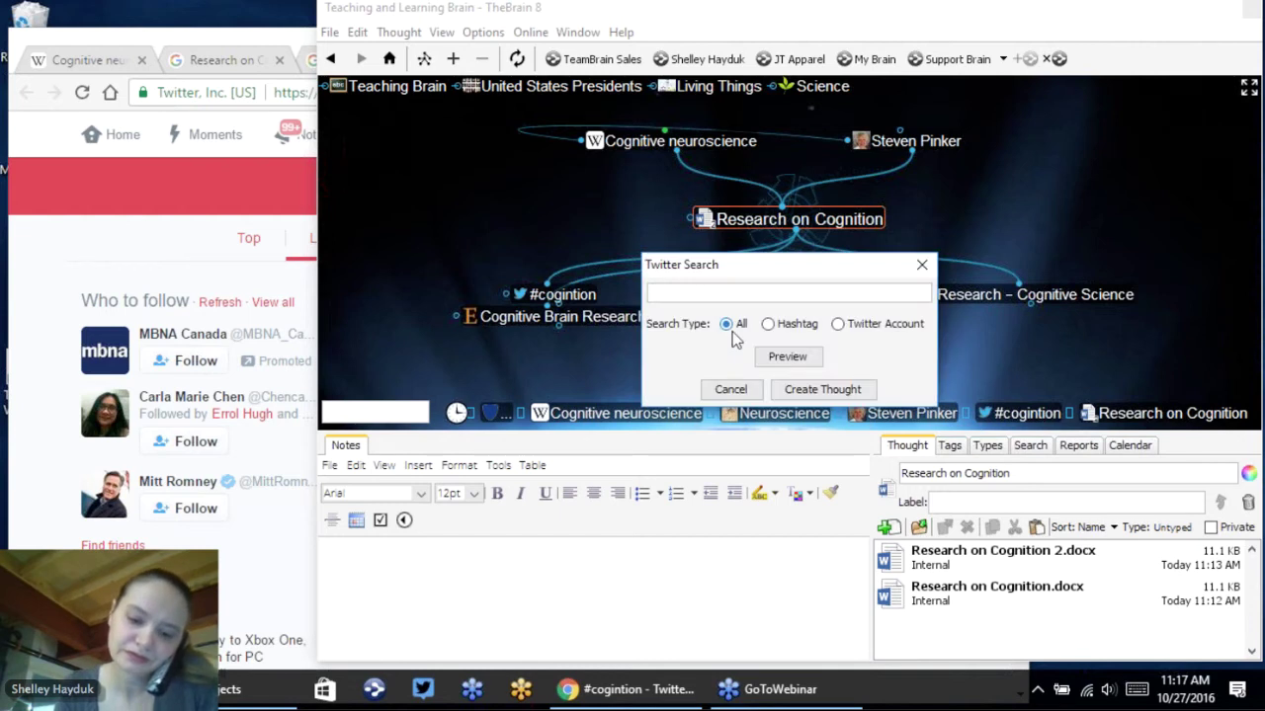
type("psy")
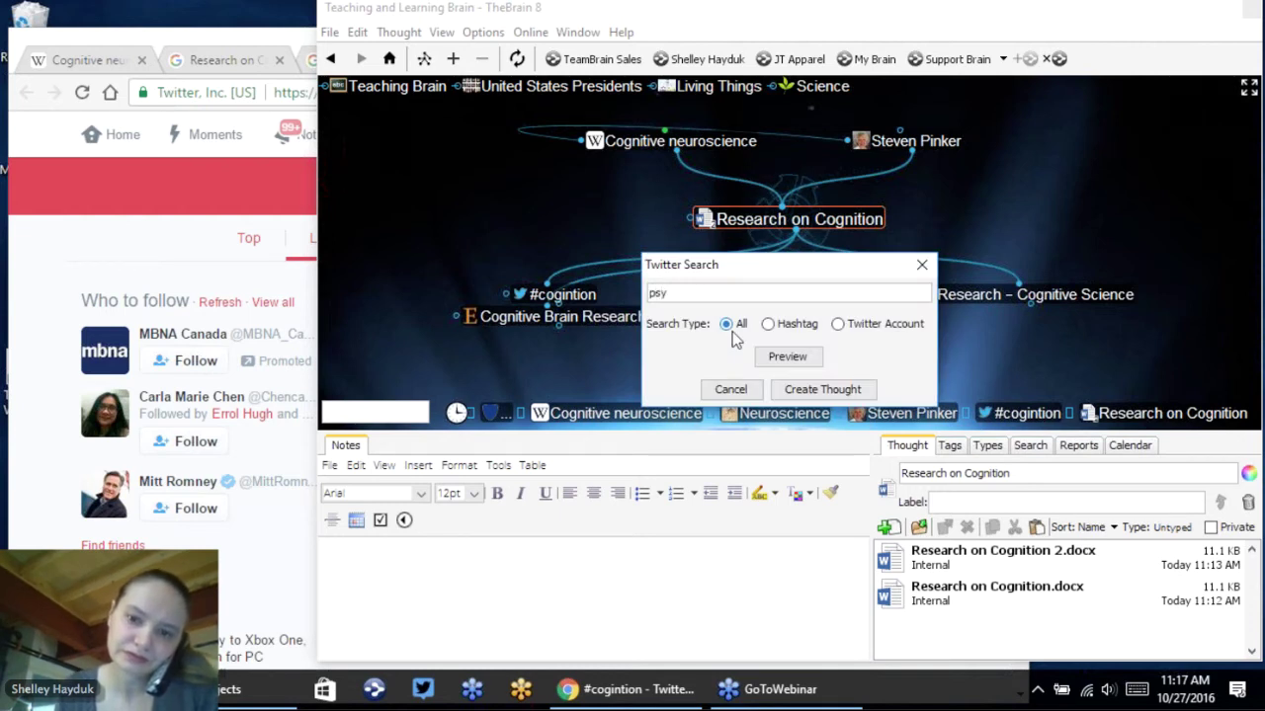
key("BackSpace")
key("BackSpace")
key("BackSpace")
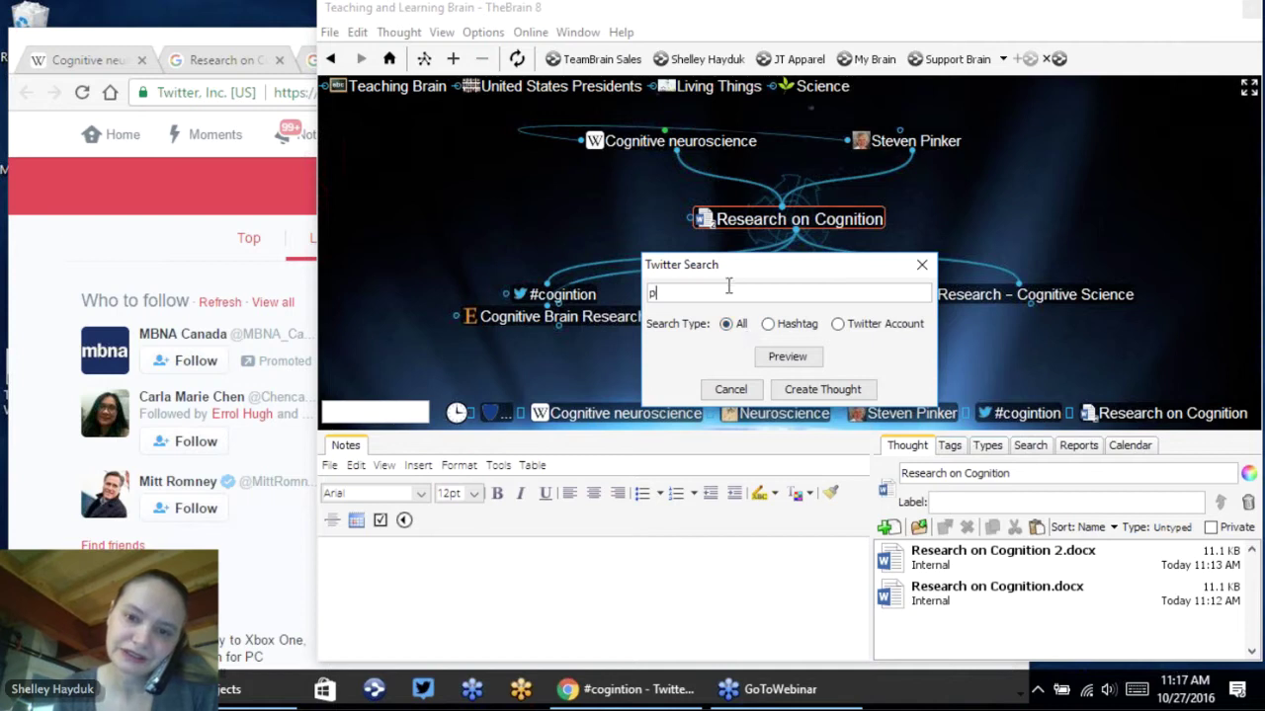
left_click(768, 330)
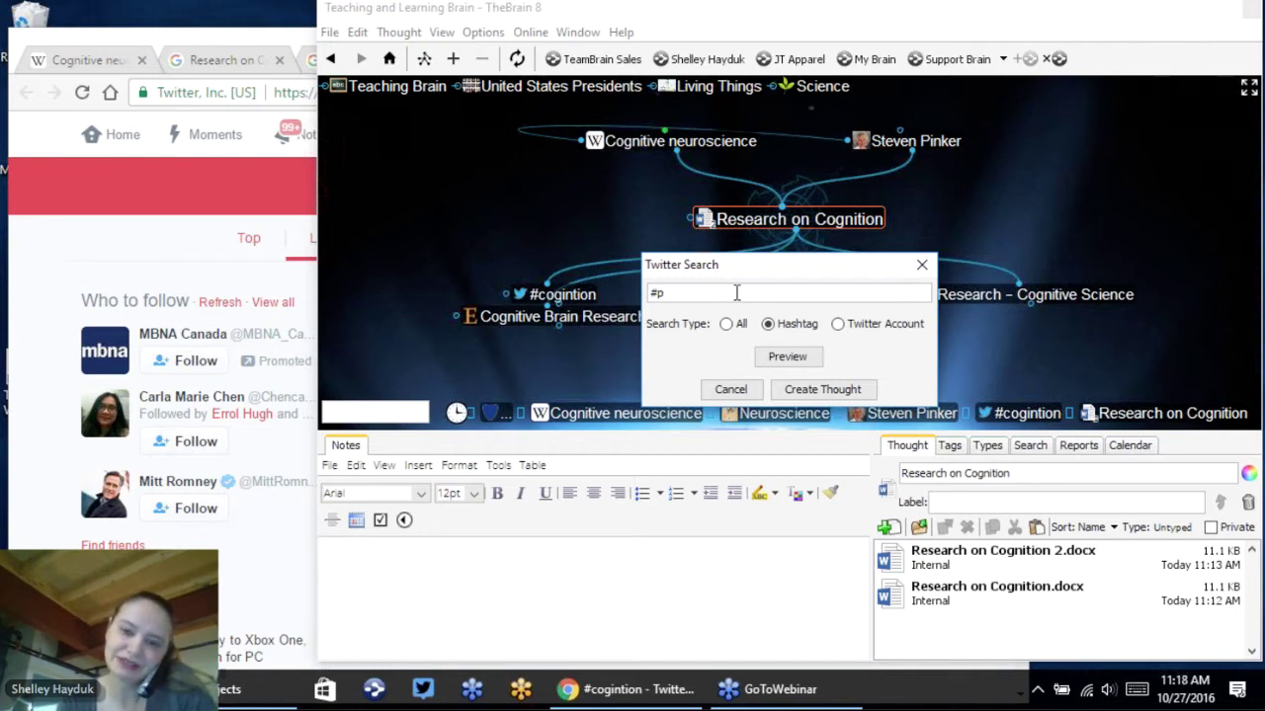
type("thinking")
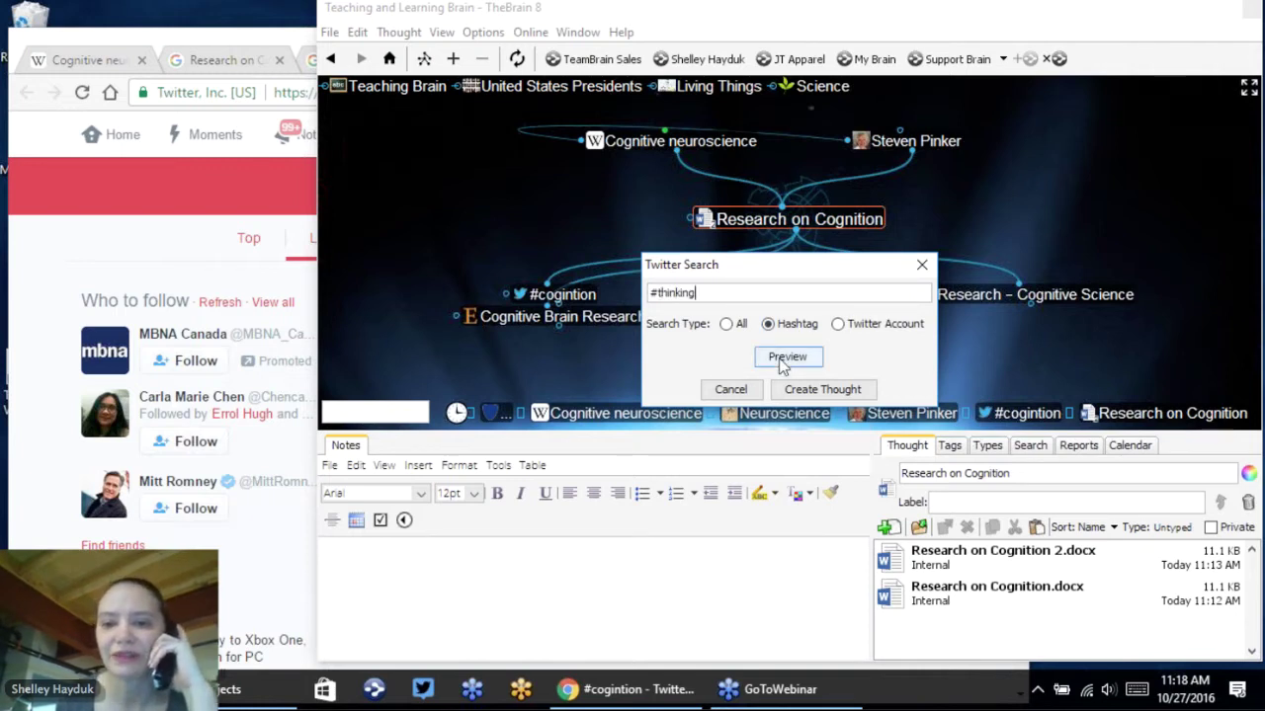
left_click(820, 389)
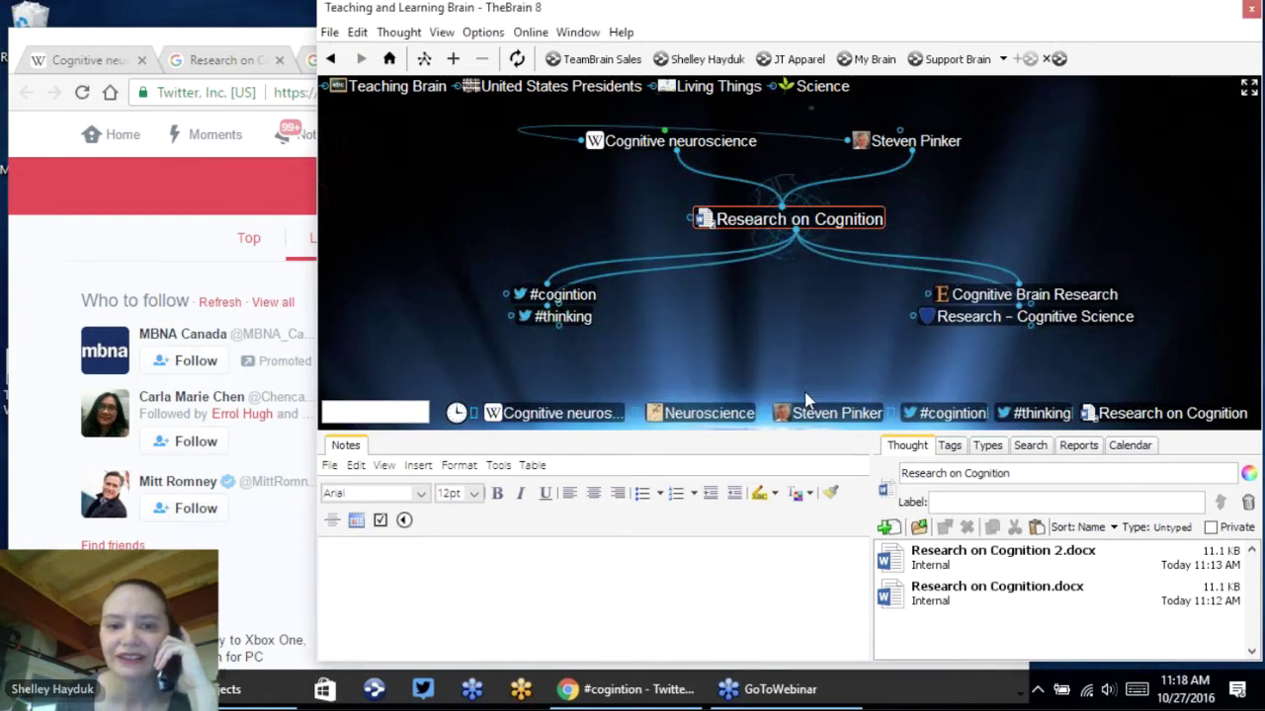
- Open the #thinking thought's Twitter page, look through its tweets in the browser, and minimize the browser window
left_click(558, 316)
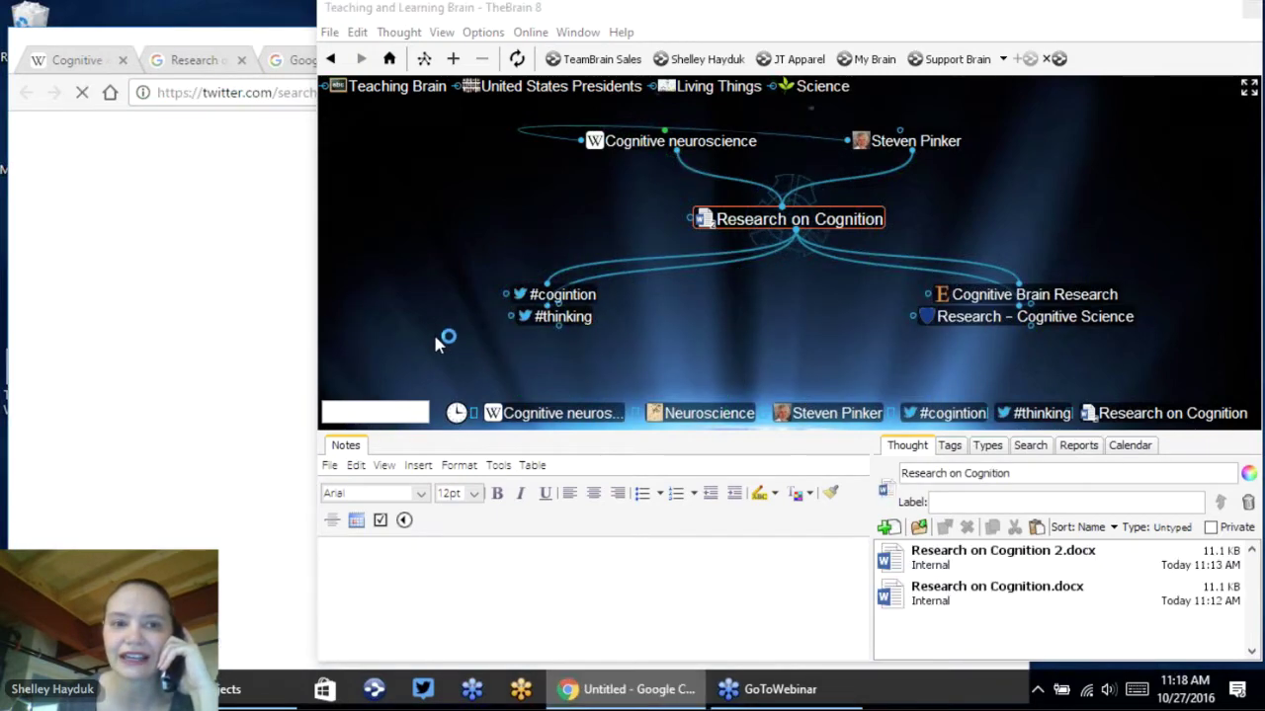
scroll(306, 410, "down", 3)
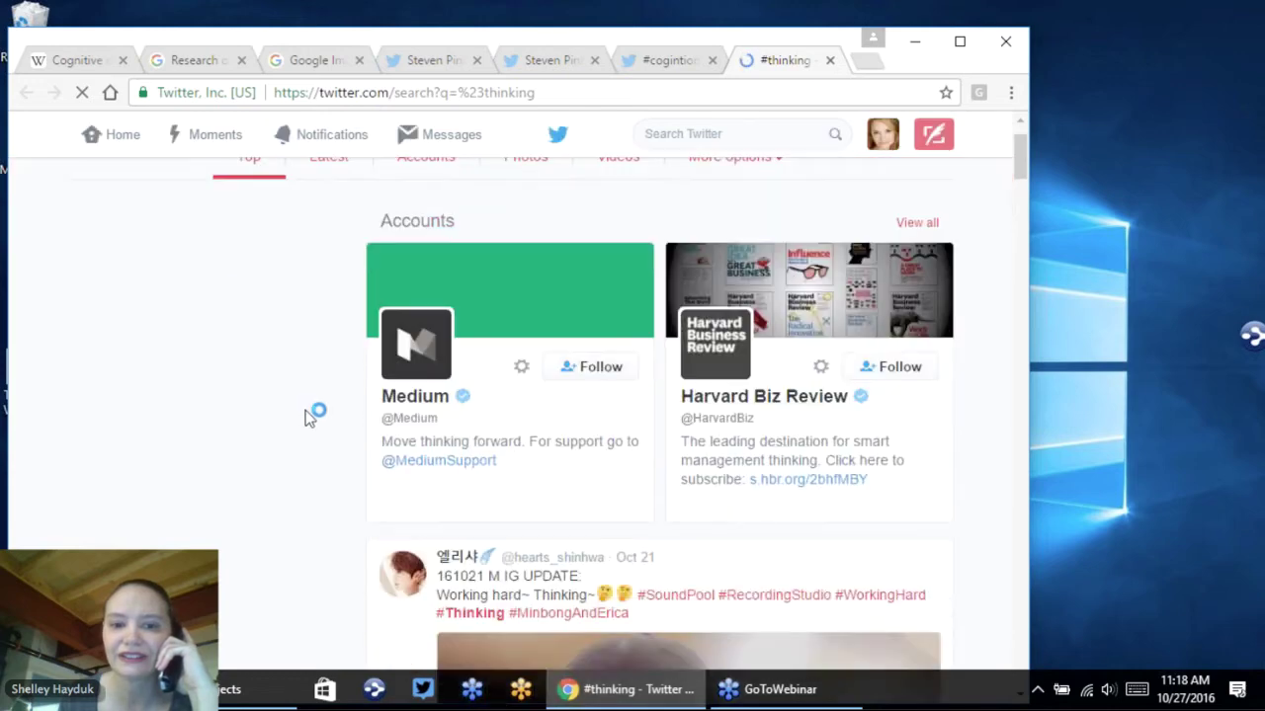
scroll(305, 411, "down", 15)
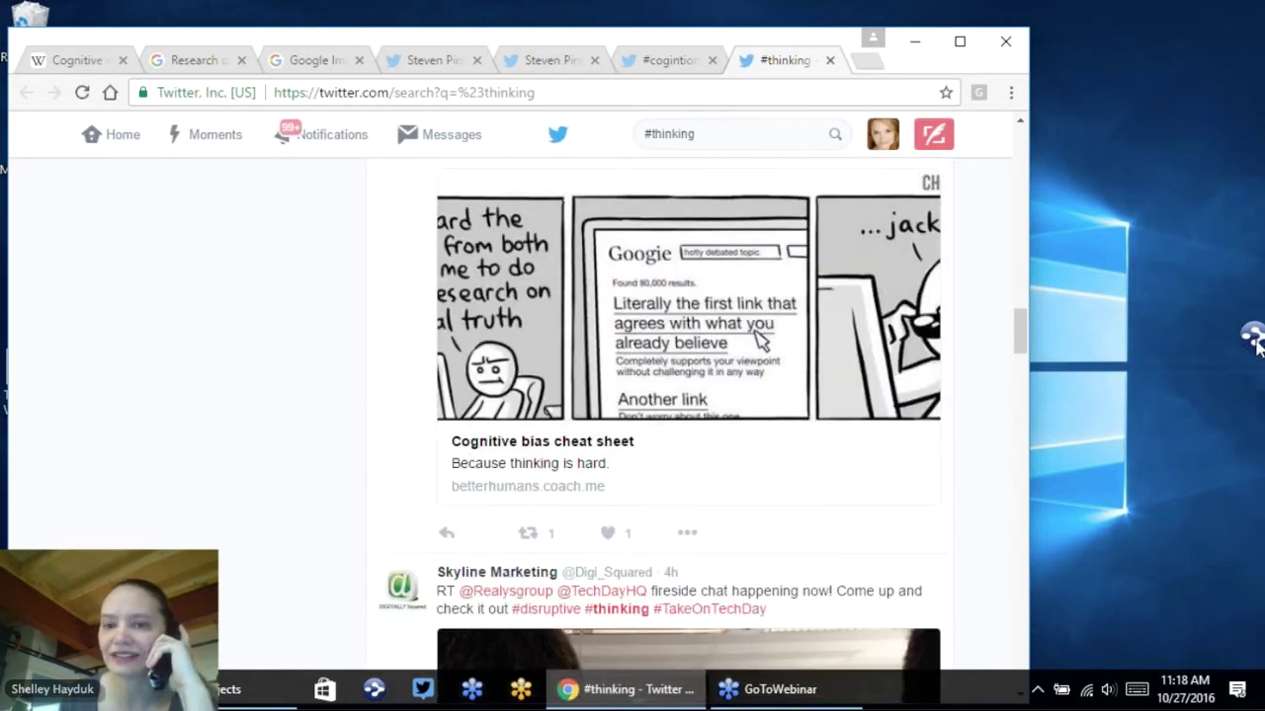
key("alt+Tab")
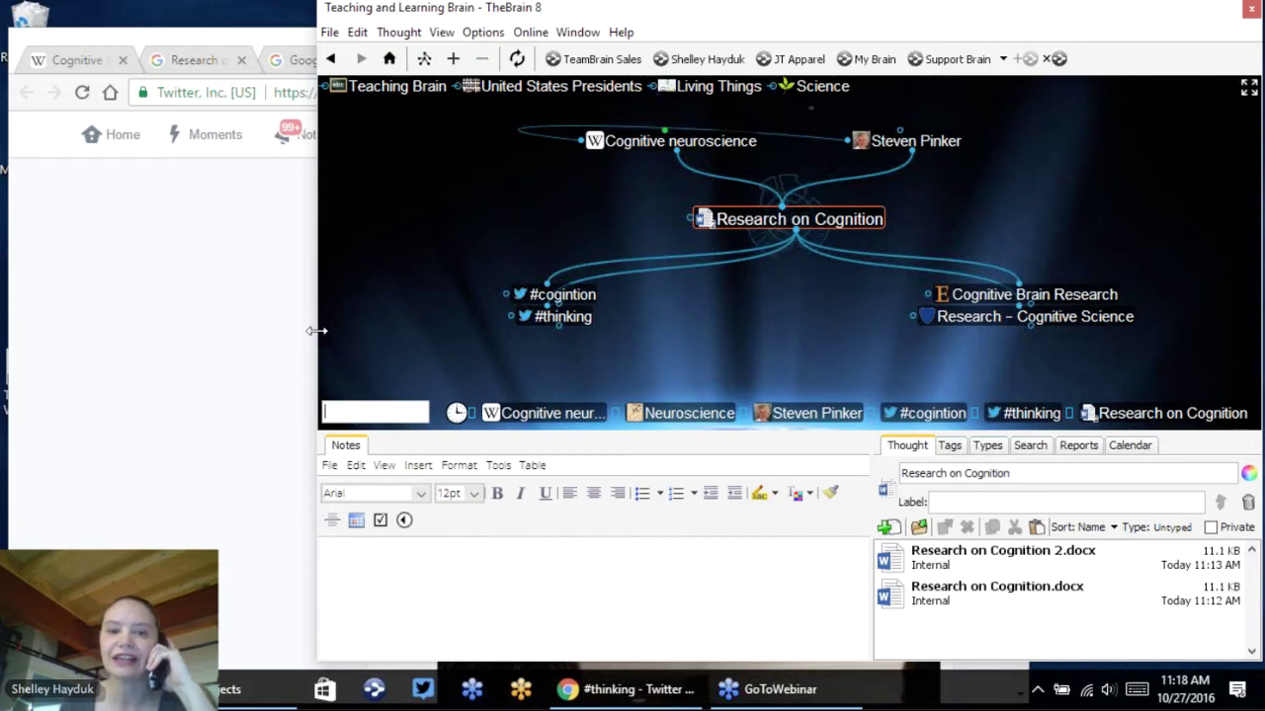
left_click(288, 319)
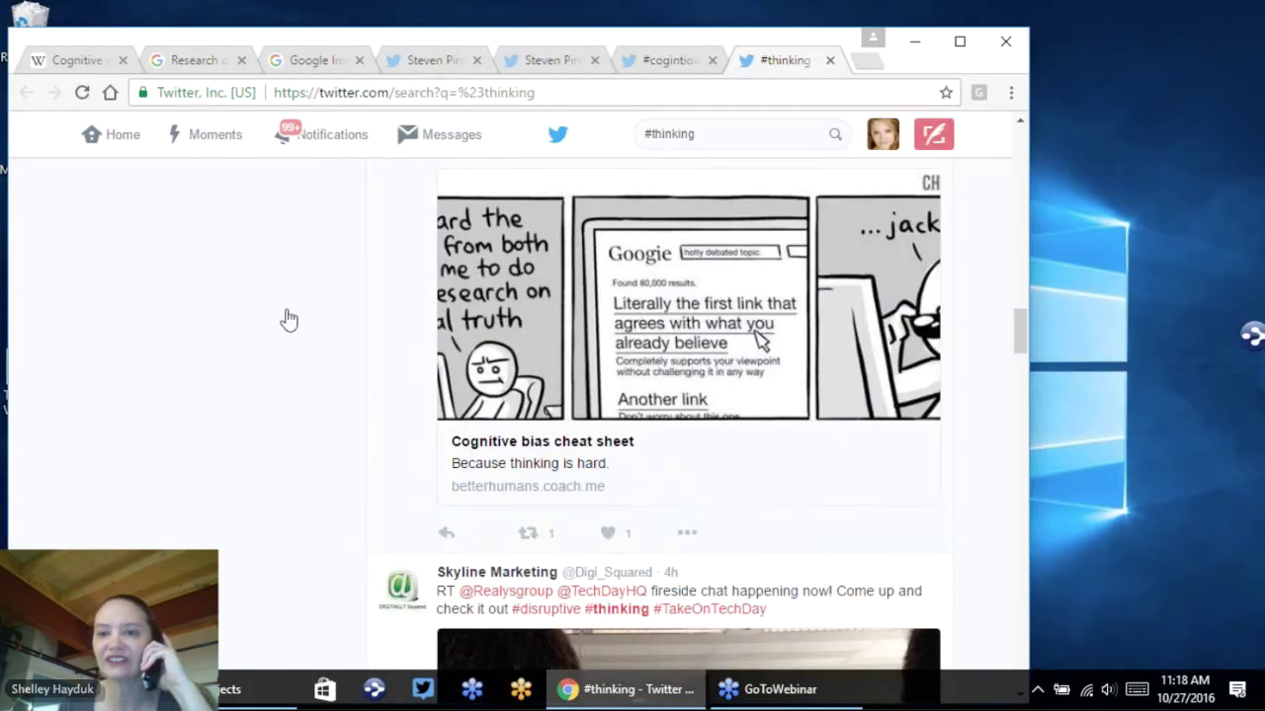
left_click(913, 42)
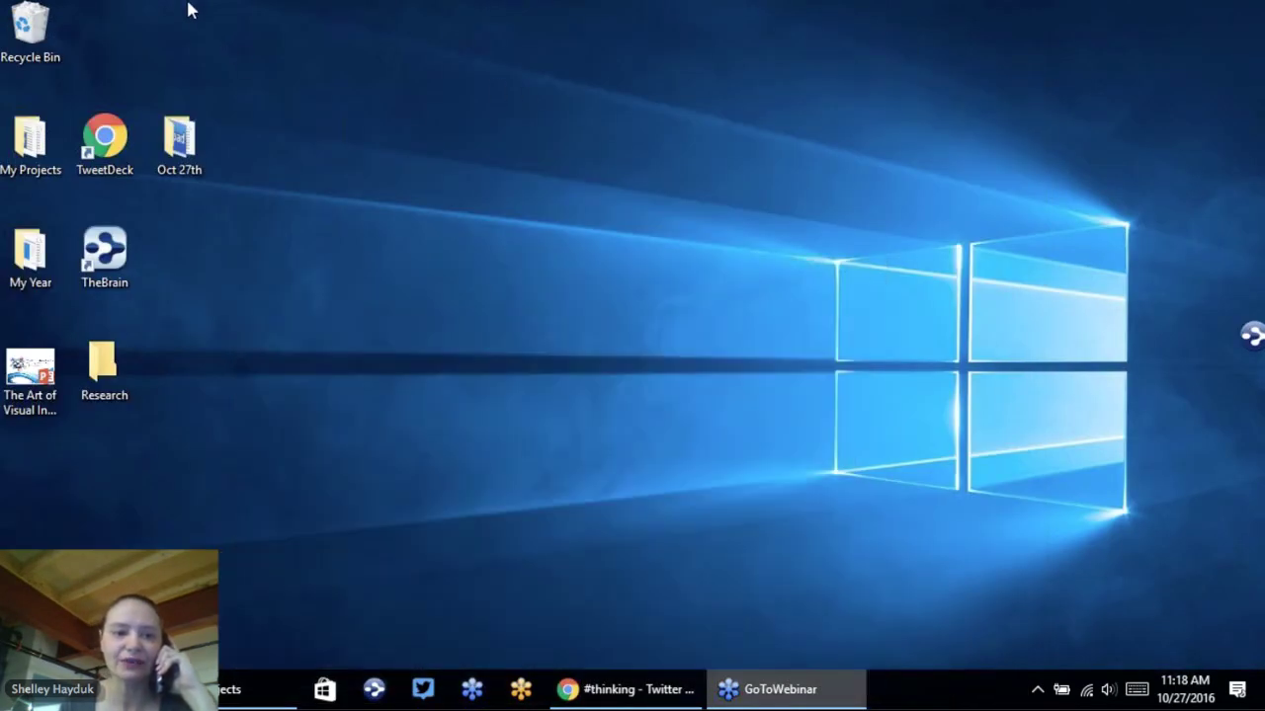
- Open the Research folder from the desktop, and activate the Diabetes thought in TheBrain with an enlarged thought display area
double_click(94, 383)
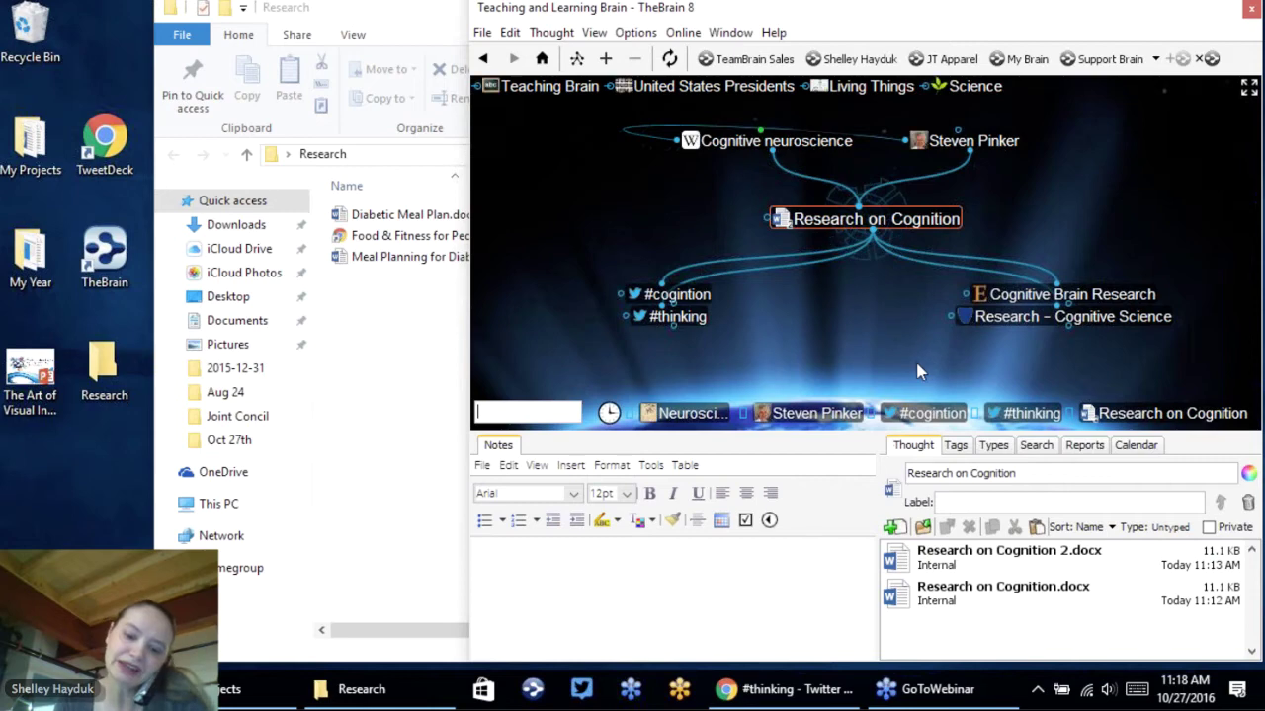
type("di")
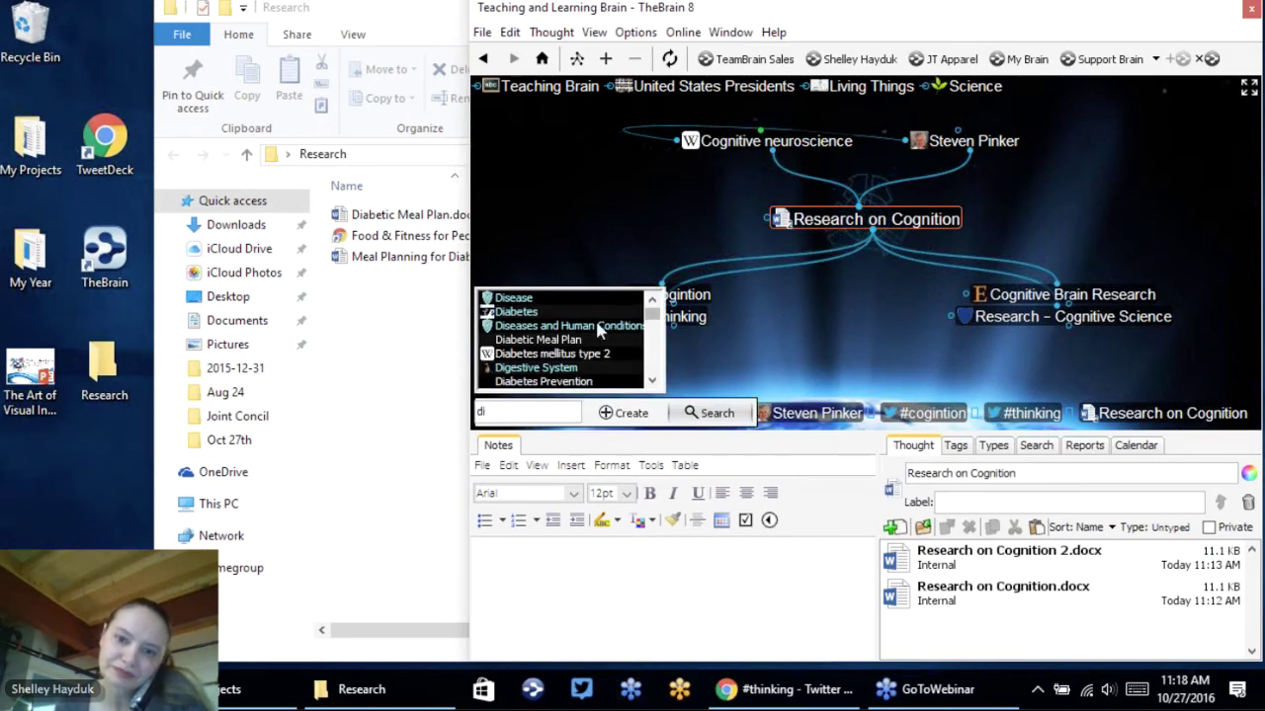
left_click(524, 310)
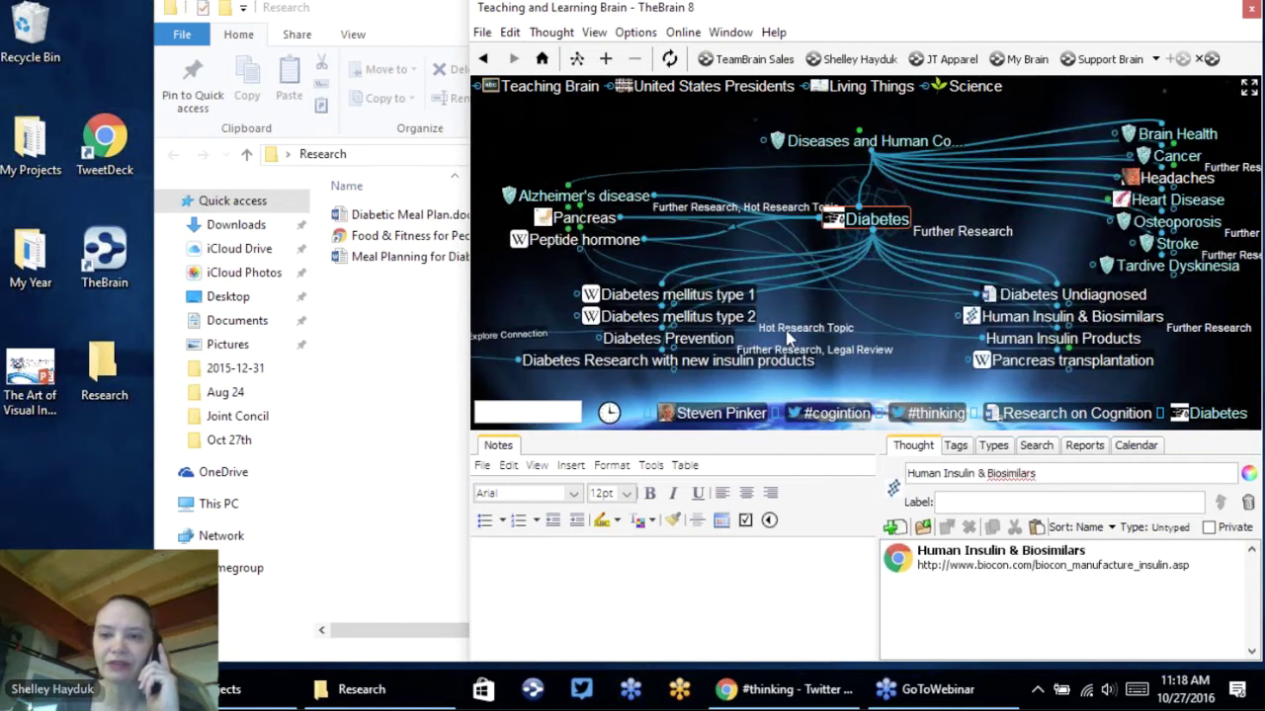
left_click_drag(756, 522, 757, 523)
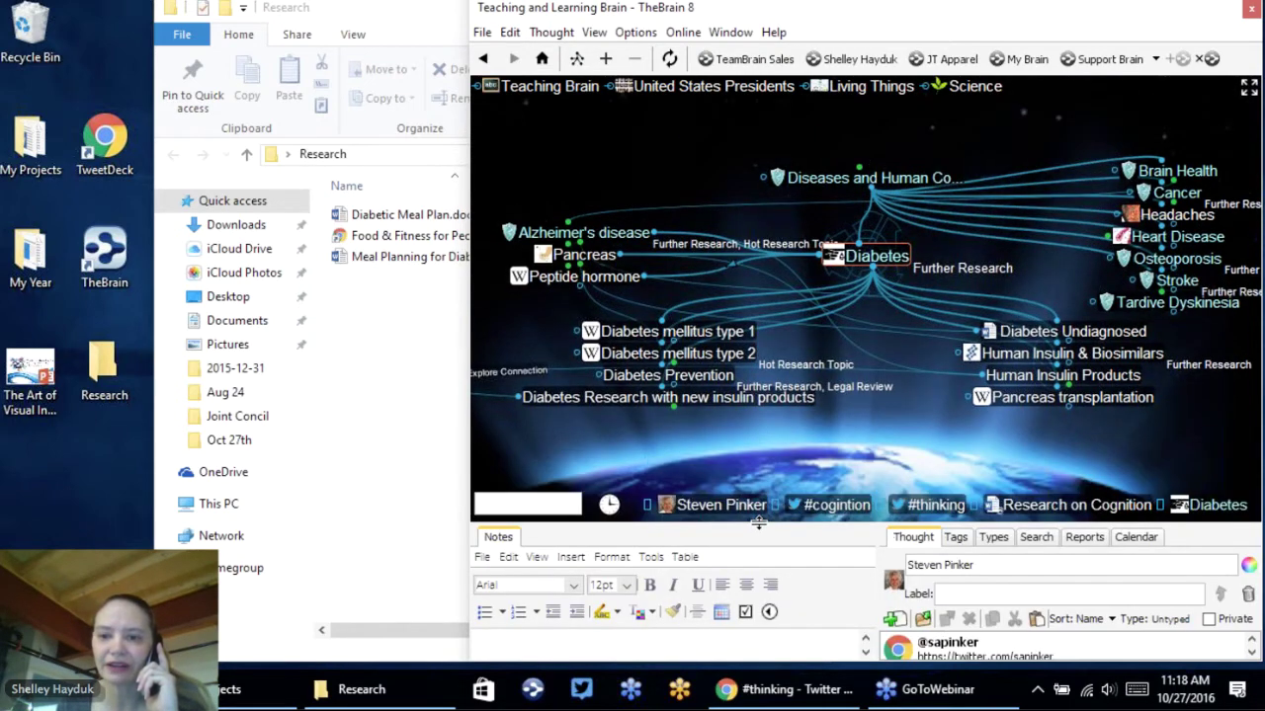
- Create a child thought named Meal Planning under Diabetes and make it the active thought
left_click_drag(895, 358, 916, 425)
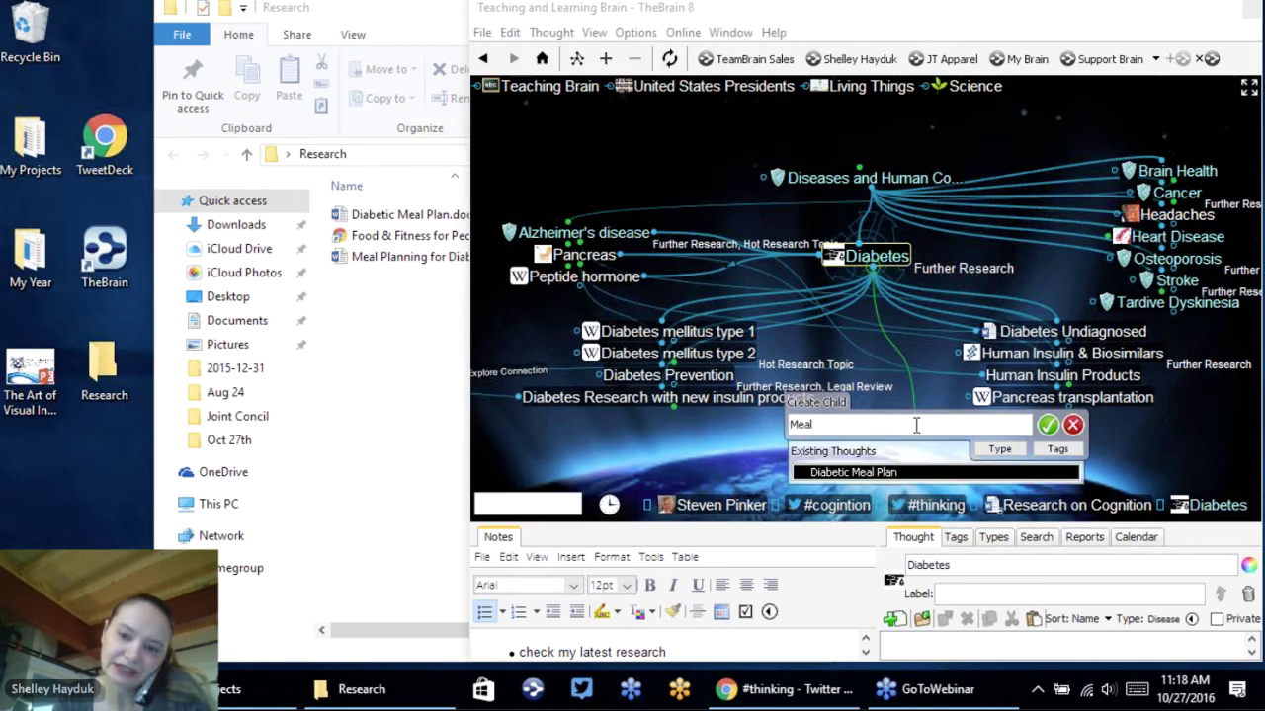
key("Return")
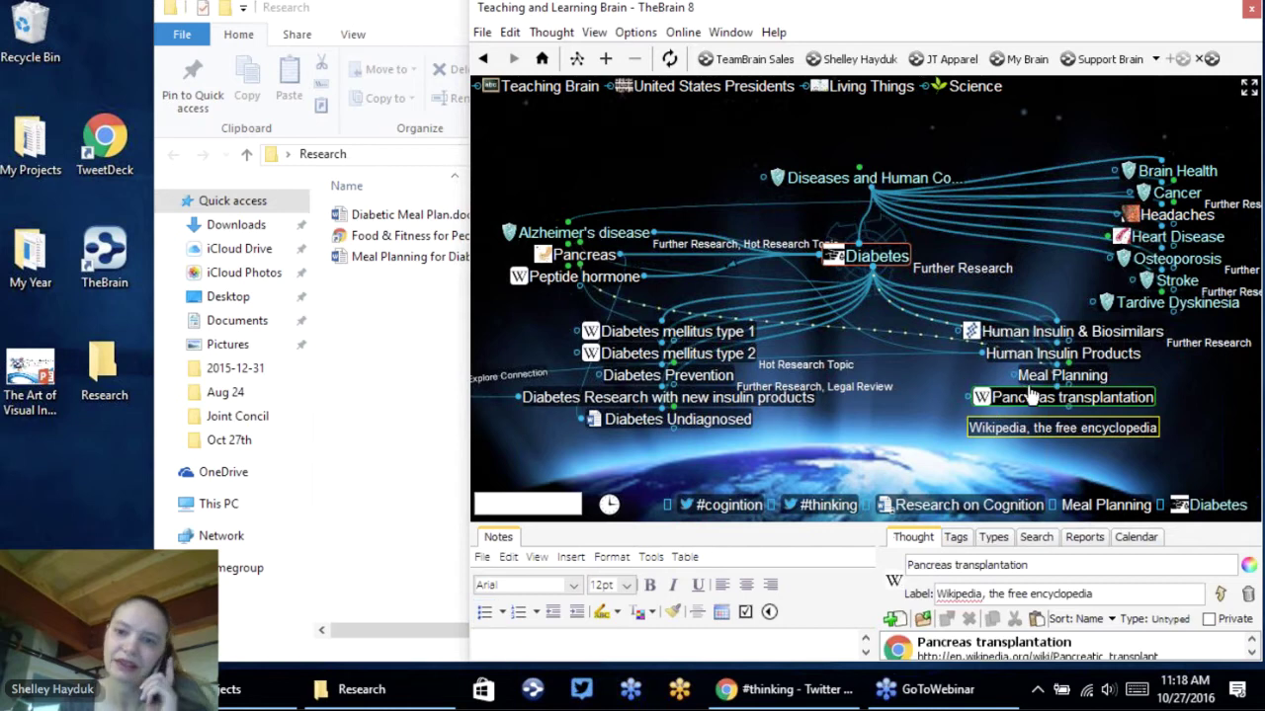
left_click(1062, 376)
- Add Diabetic Meal Plan.docx from the Research folder in File Explorer as a child thought of Meal Planning
left_click(402, 395)
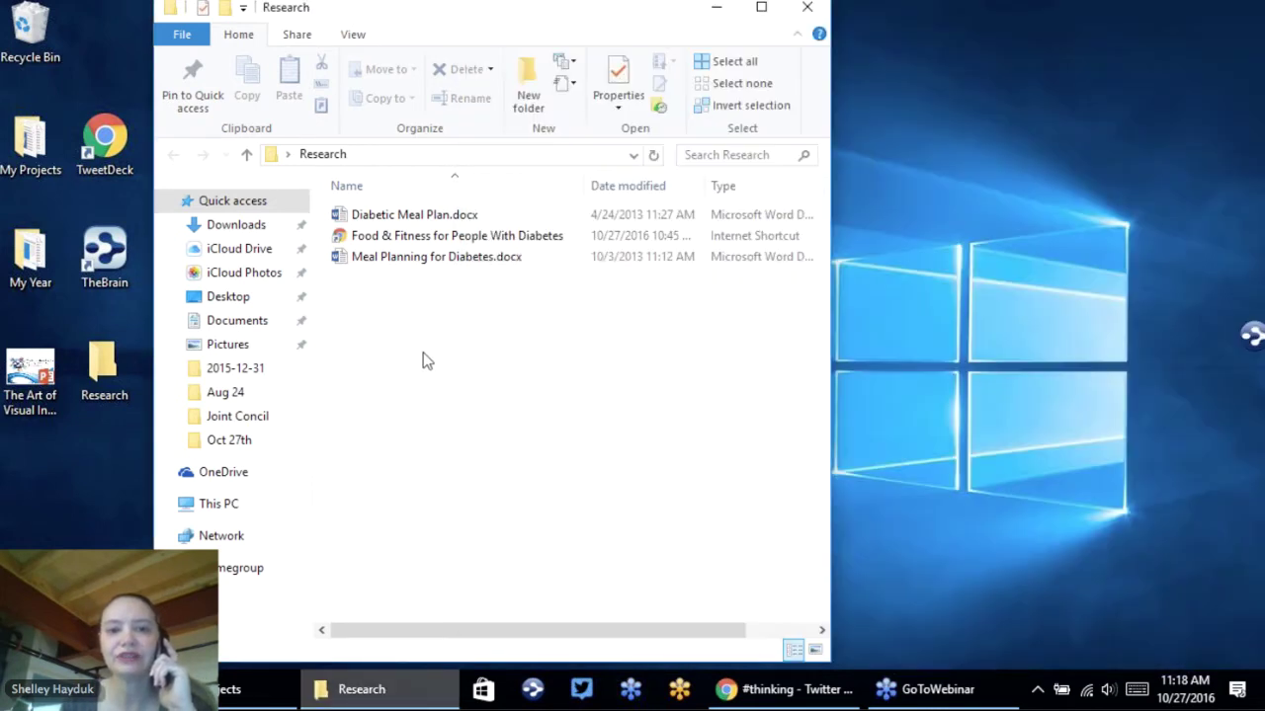
left_click_drag(346, 219, 853, 322)
key("alt+Tab")
left_click_drag(1235, 364, 900, 389)
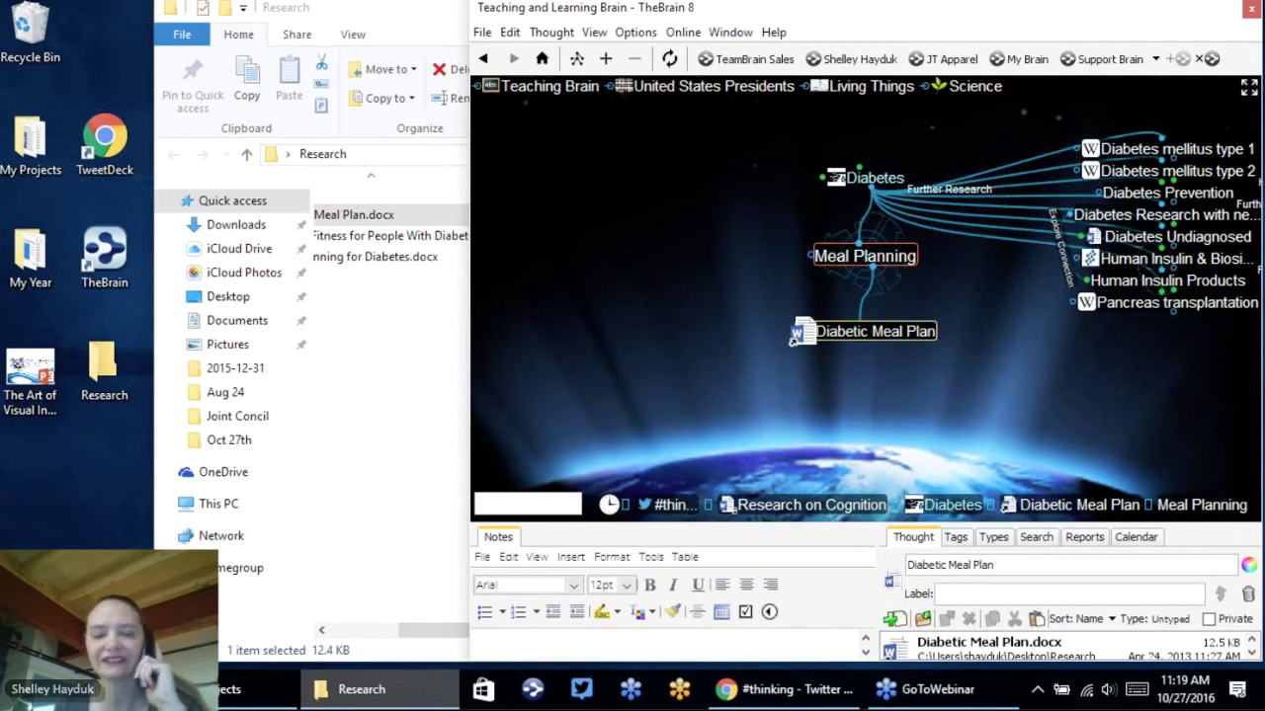
- Move the Diabetic Meal Plan thought's attached file into the Brain and return to Meal Planning
left_click(850, 332)
right_click(796, 261)
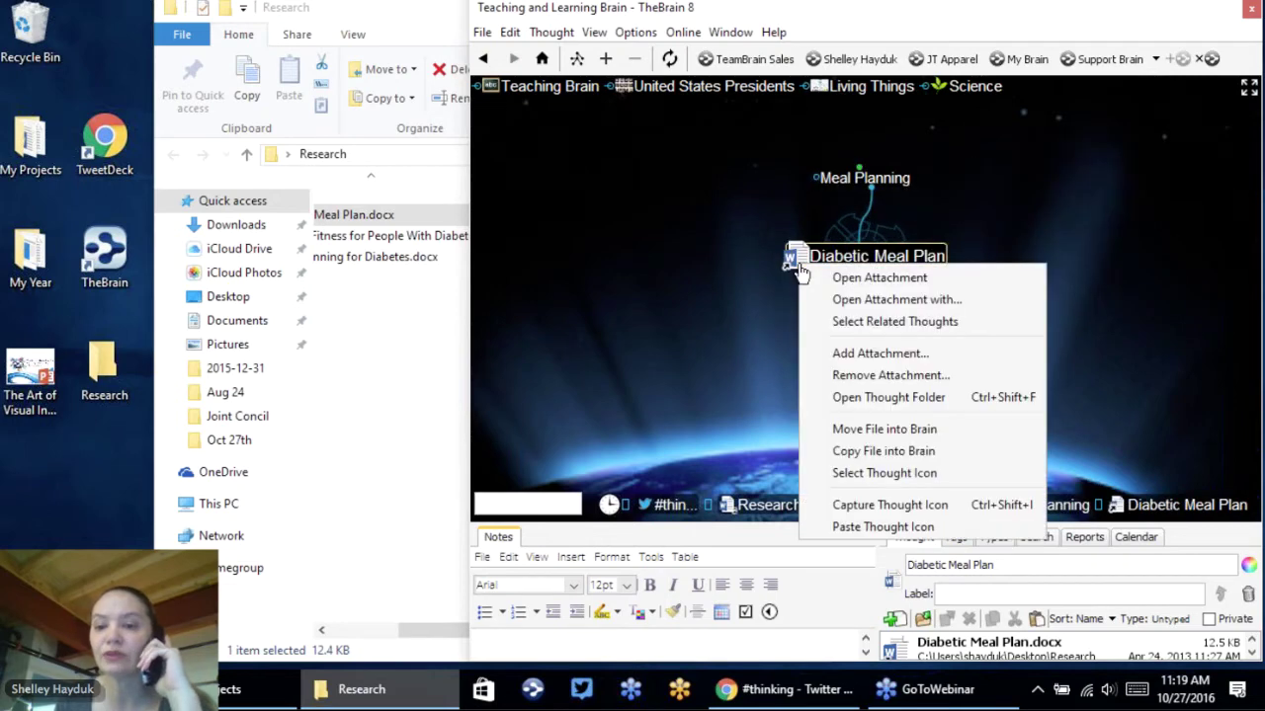
left_click(906, 435)
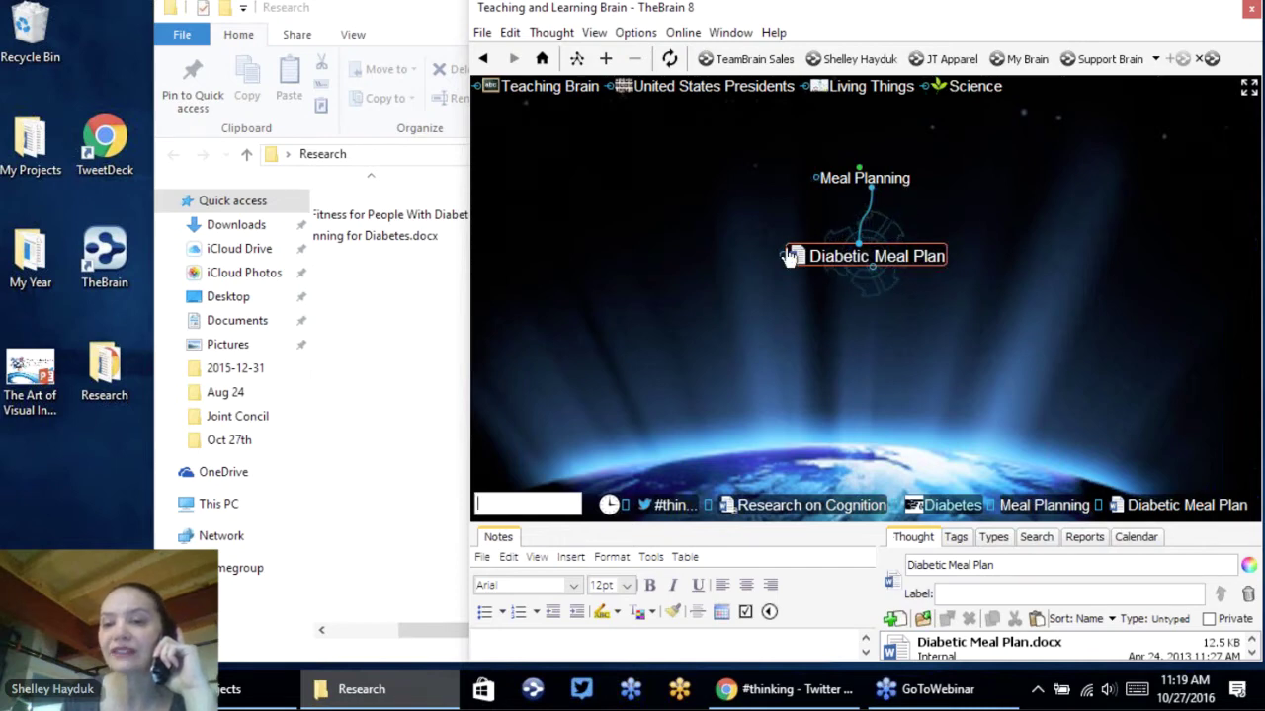
left_click(886, 181)
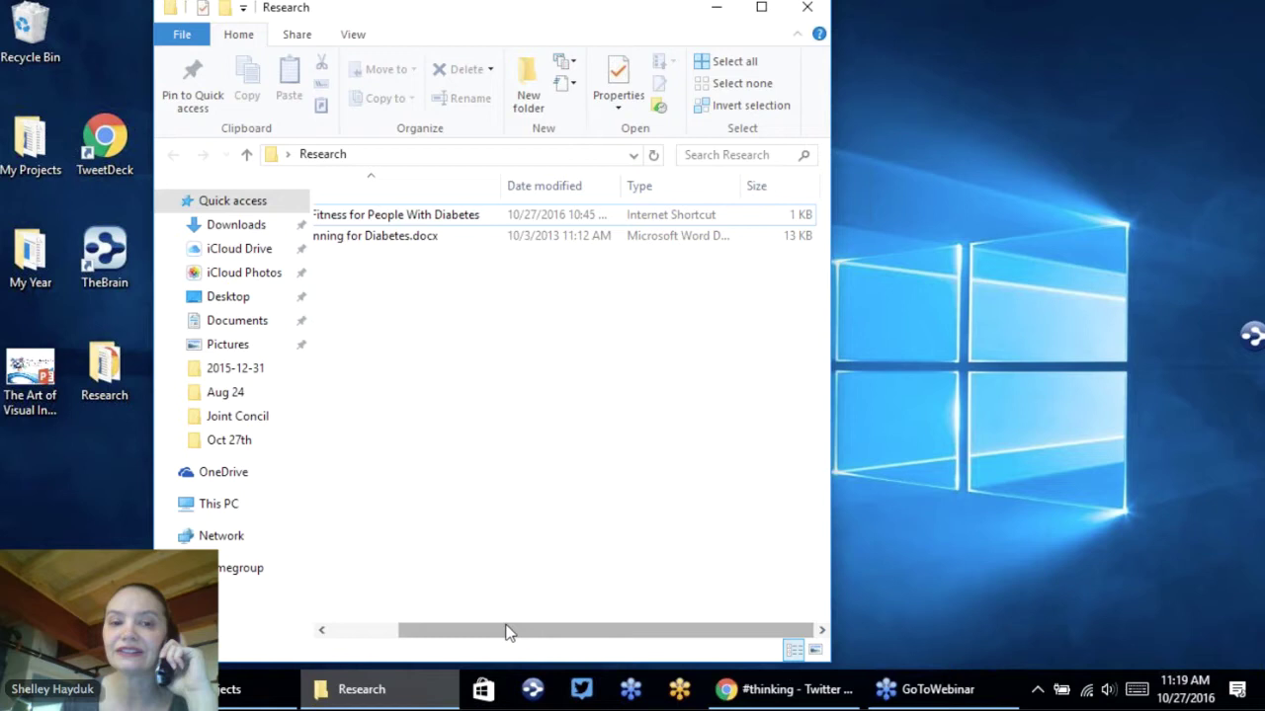
- Copy Meal Planning for Diabetes.docx from the Research folder and paste it into TheBrain as a child thought of Meal Planning
left_click_drag(505, 633, 437, 632)
left_click(486, 241)
right_click(486, 243)
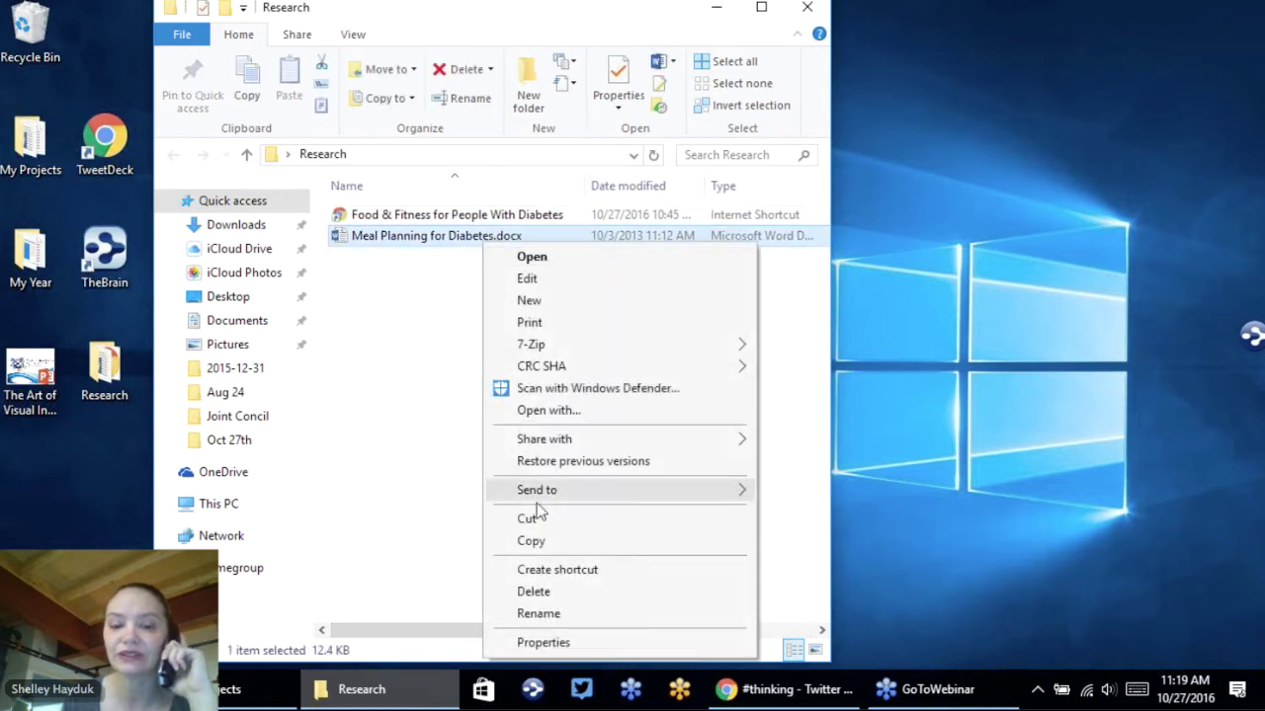
left_click(532, 541)
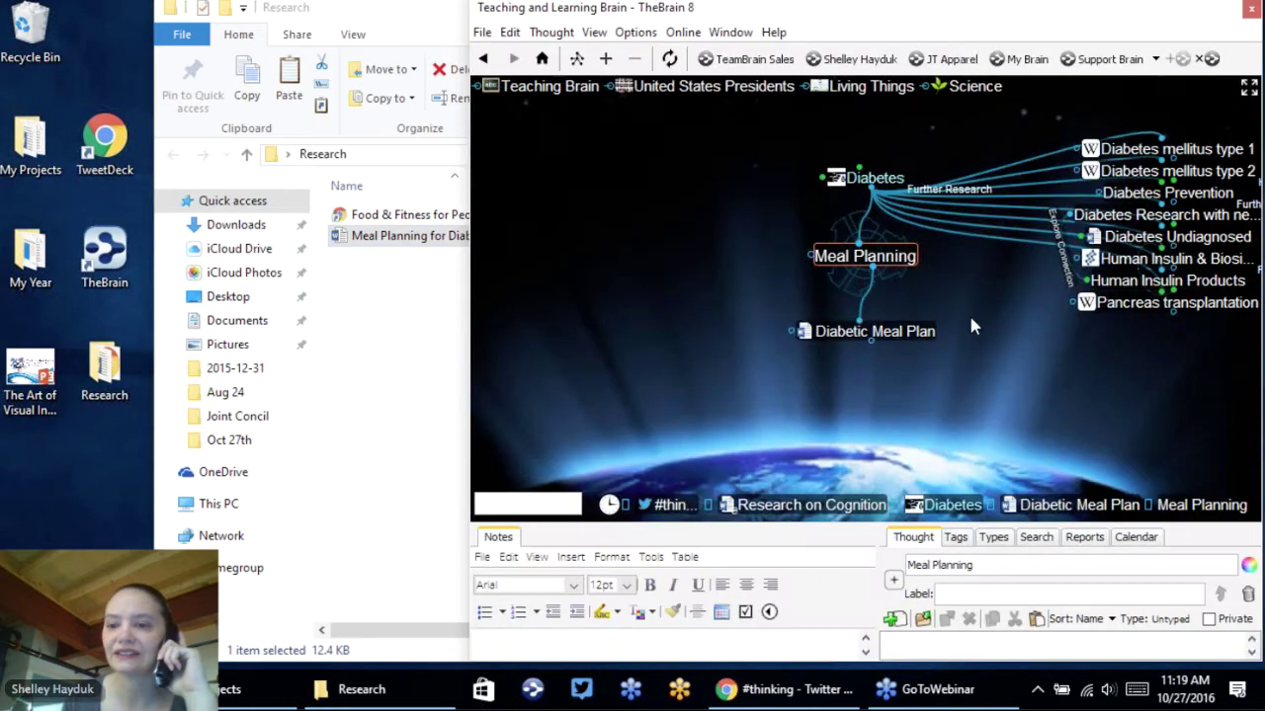
right_click(974, 324)
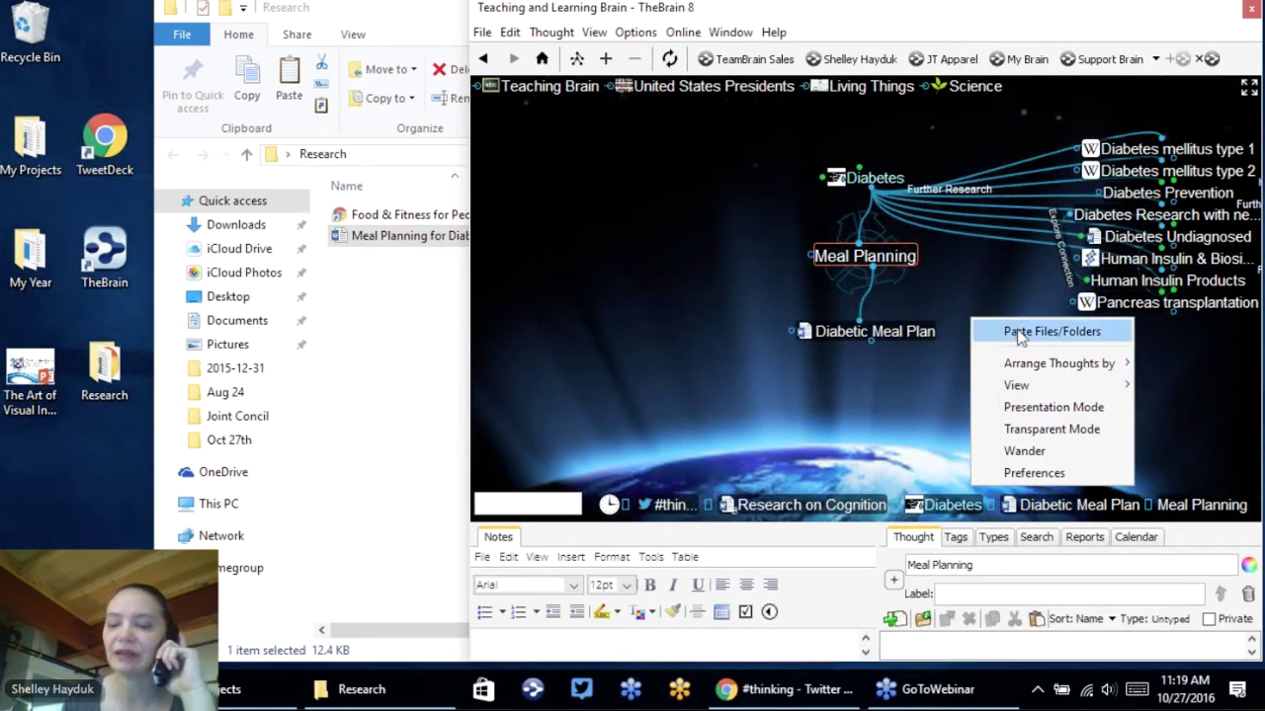
left_click(1019, 333)
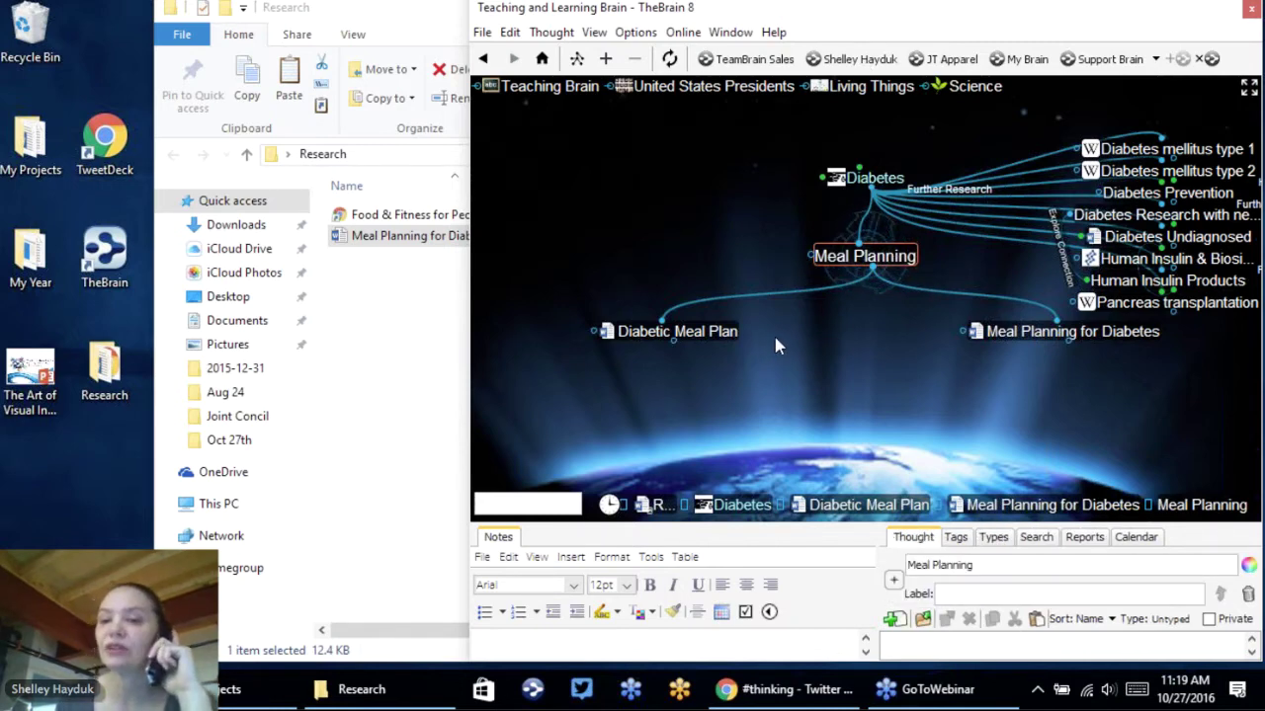
right_click(889, 257)
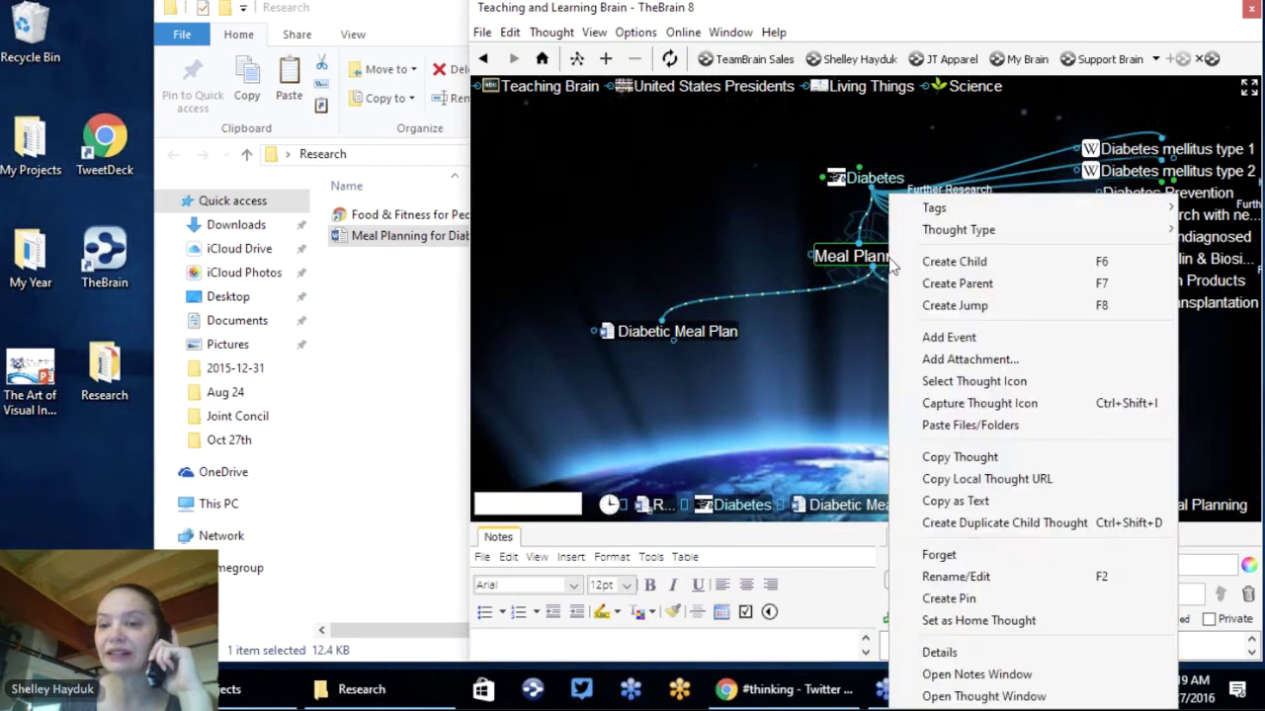
left_click(950, 358)
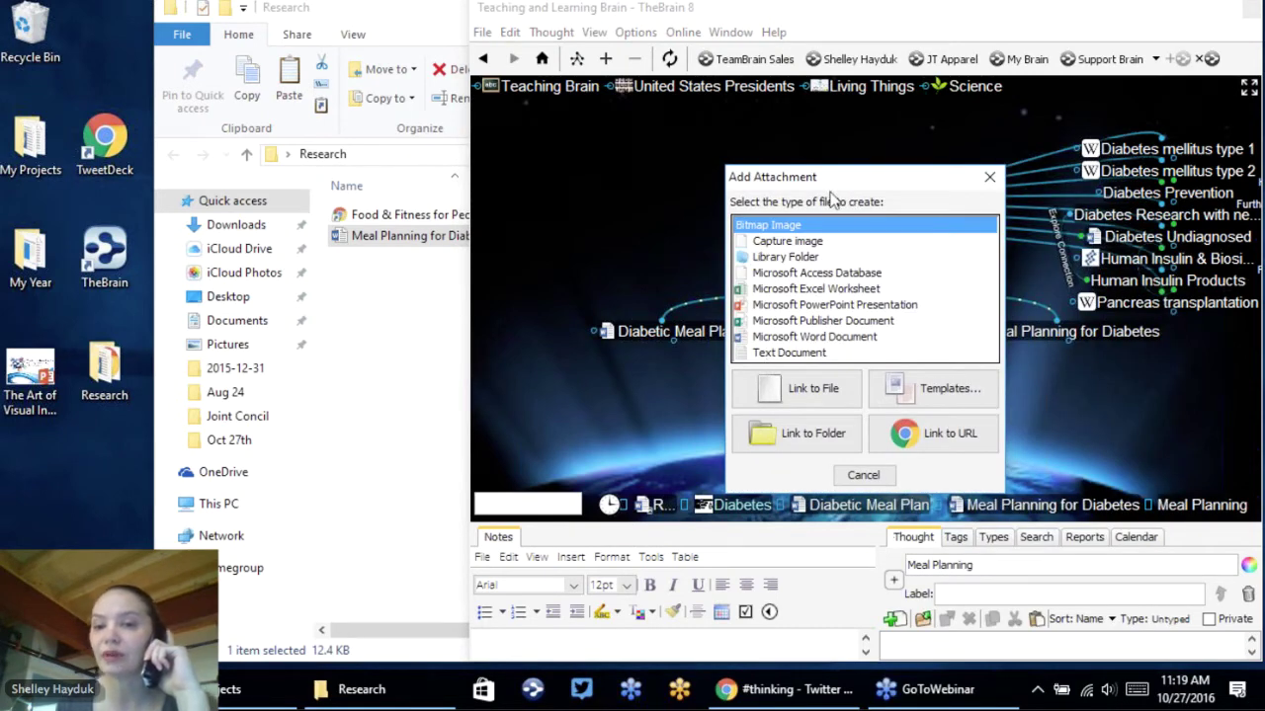
left_click(989, 178)
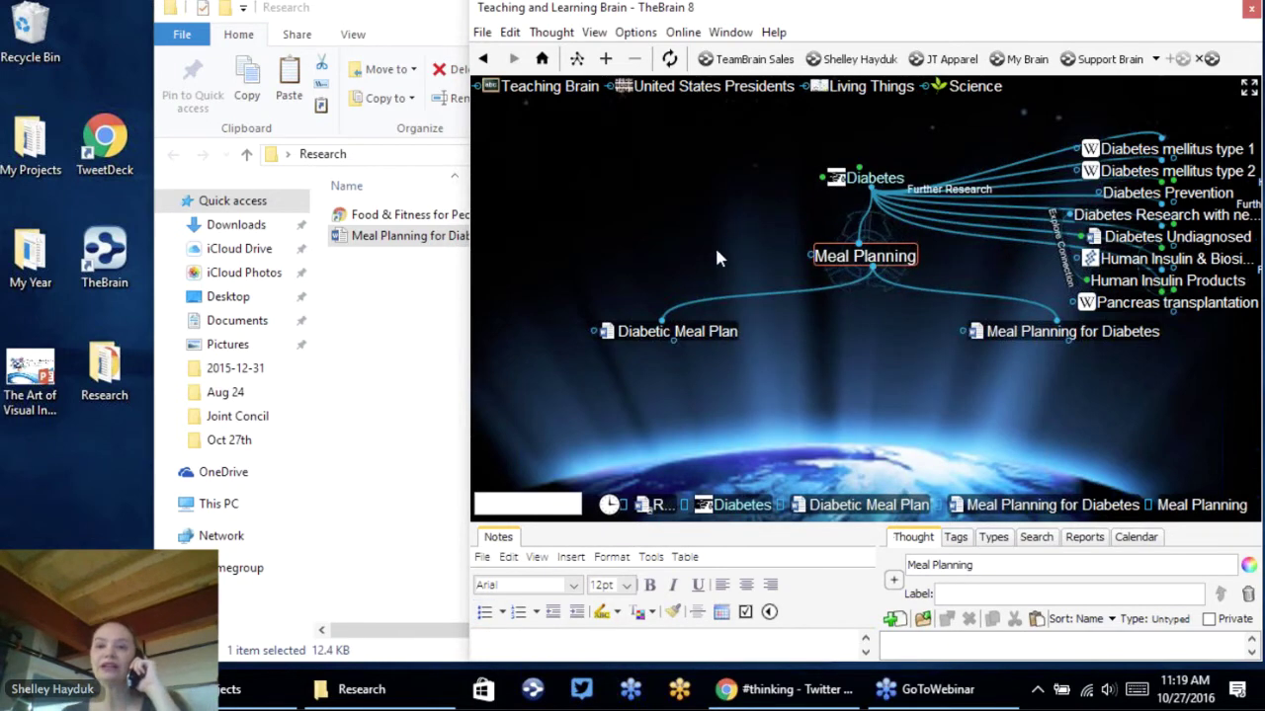
left_click(841, 183)
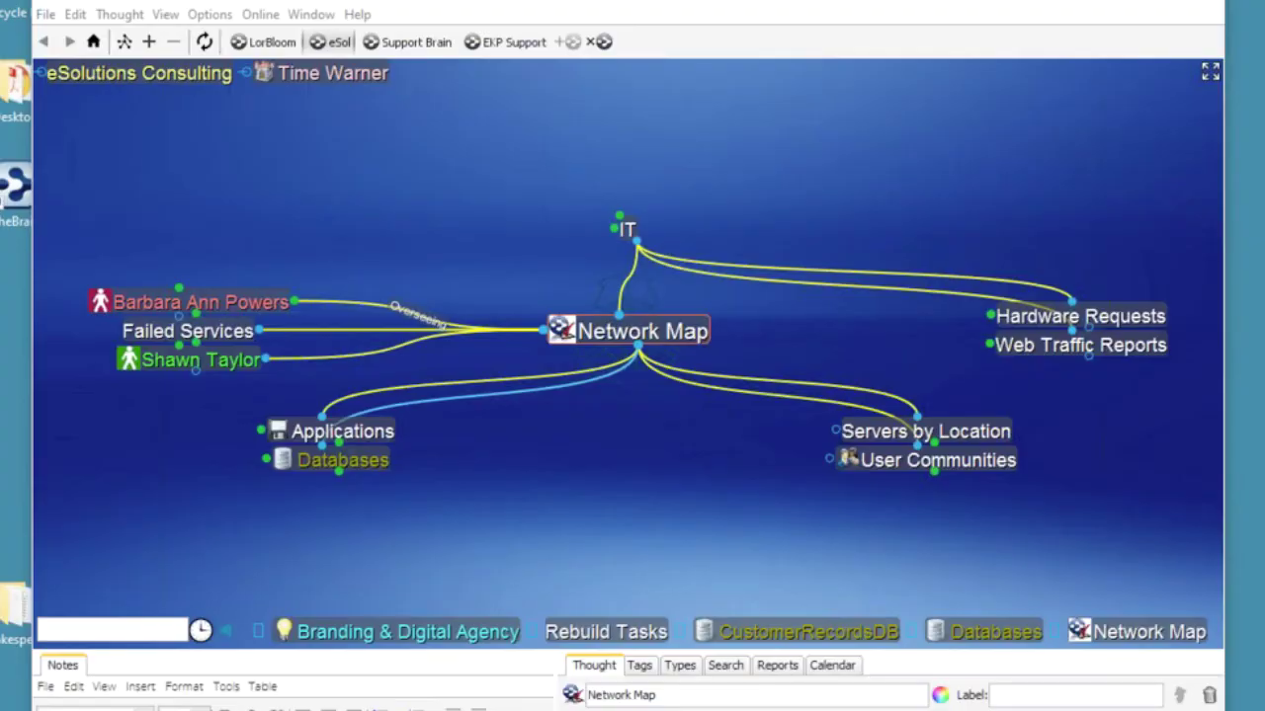
- Create a new Brain named W. Shakespeare in C:\My Brains with no template selected
left_click(46, 16)
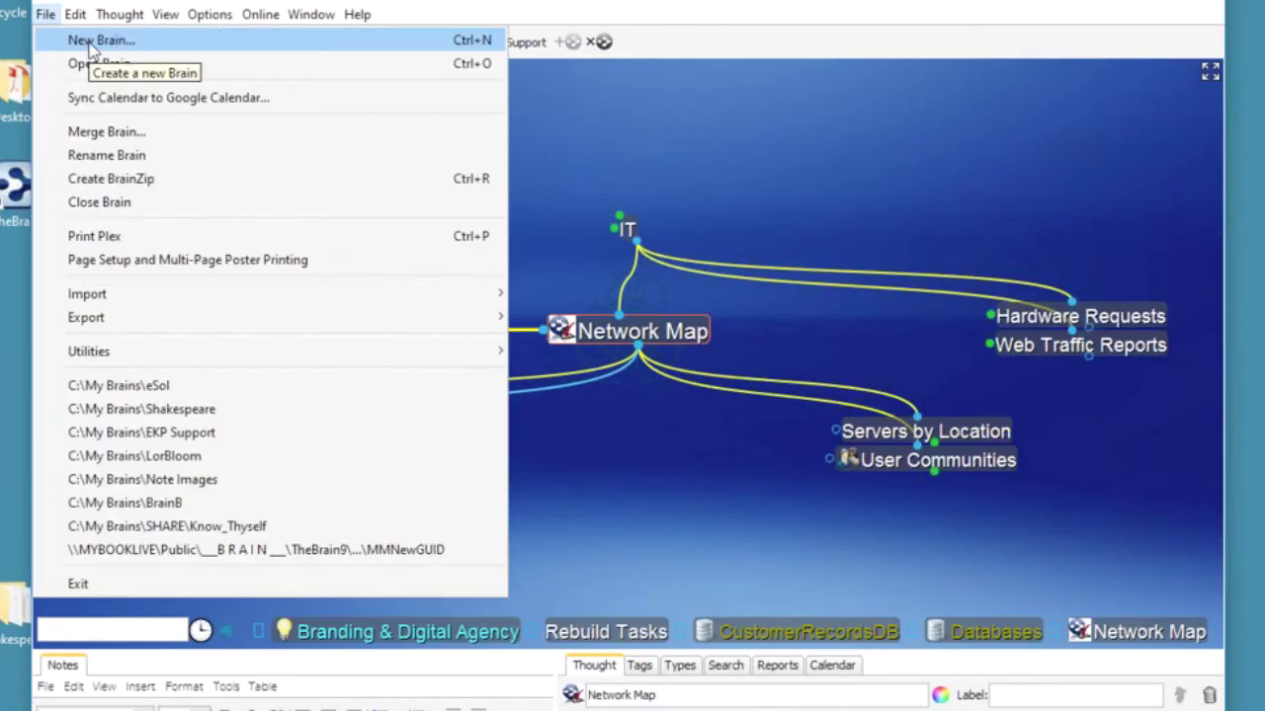
left_click(90, 47)
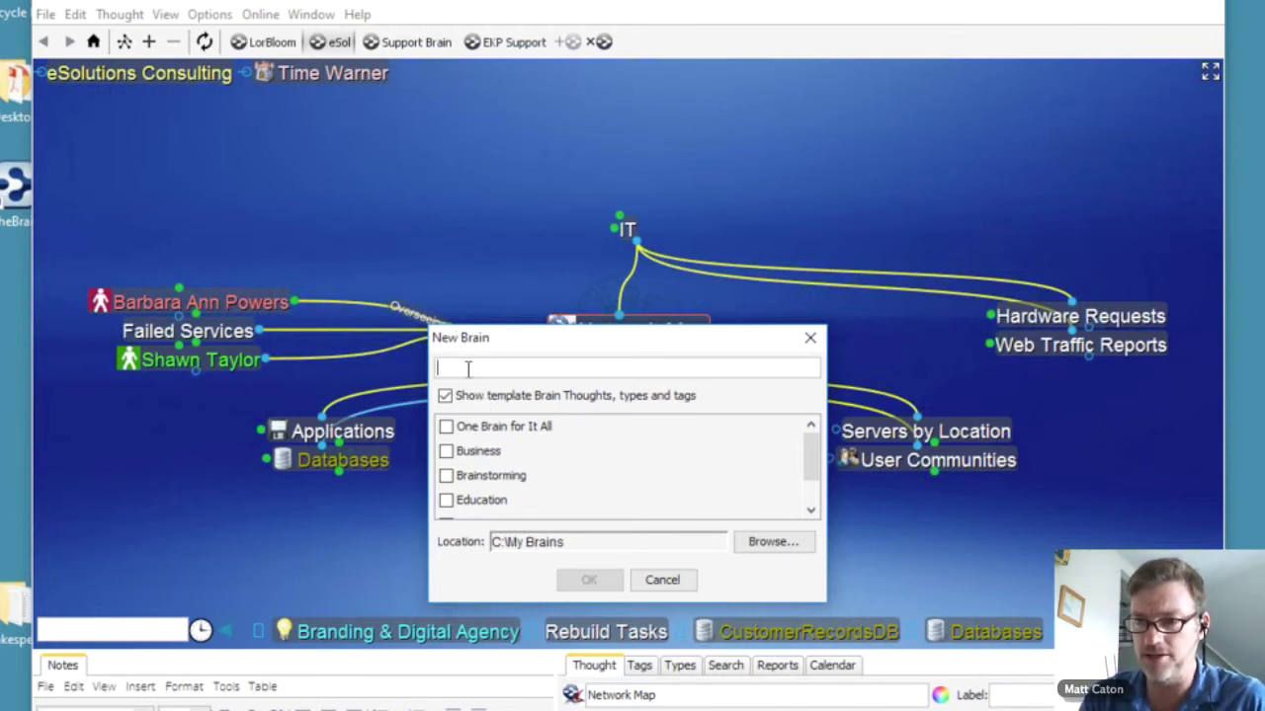
type("W")
key("BackSpace")
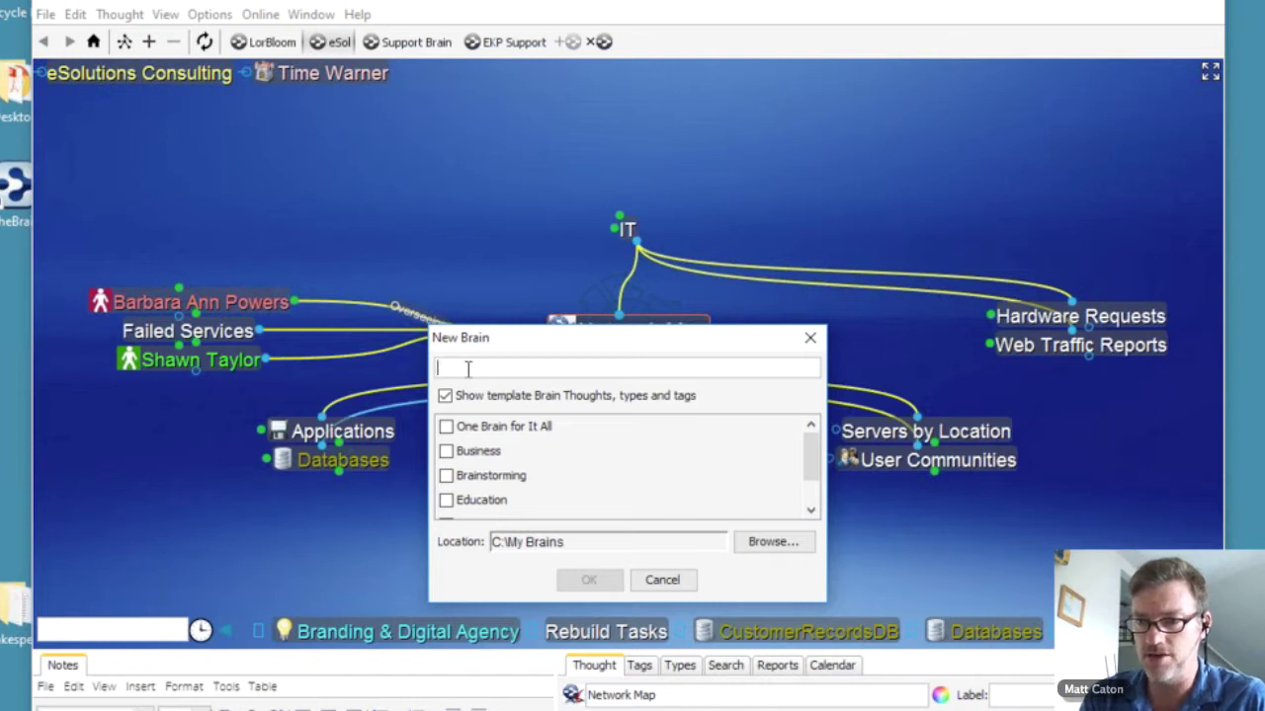
type("W. Shakespear")
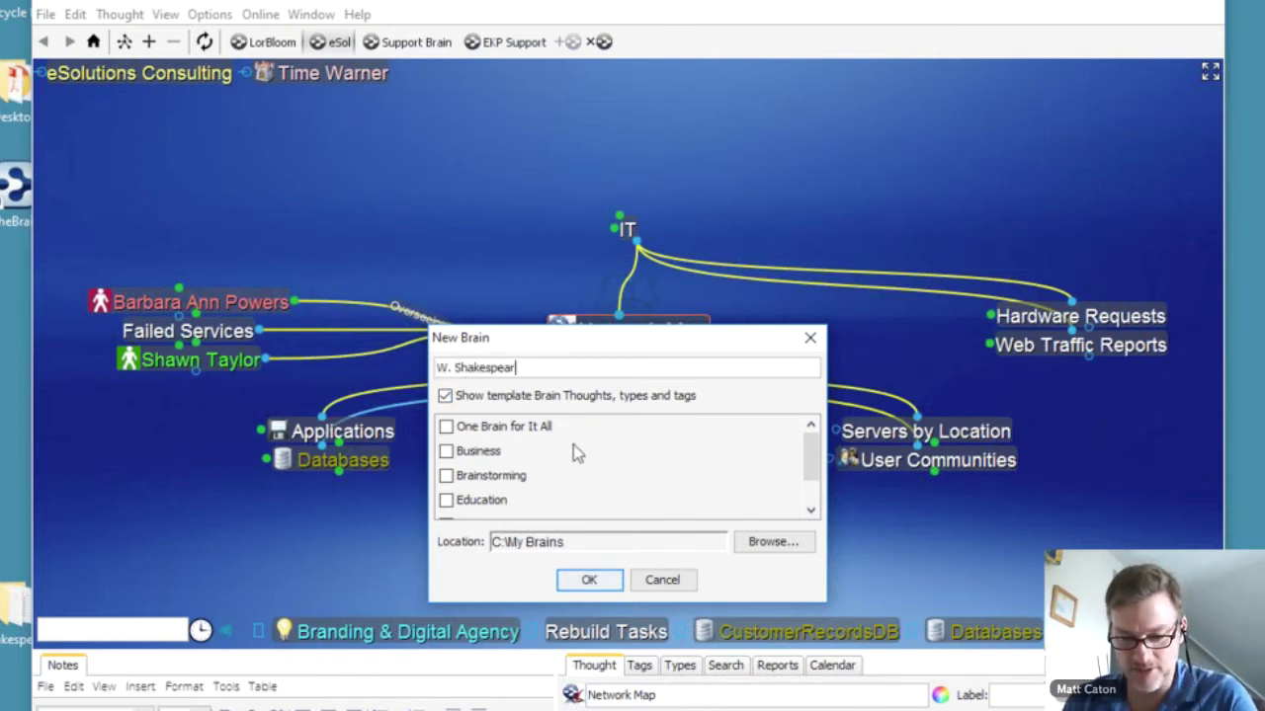
type("e")
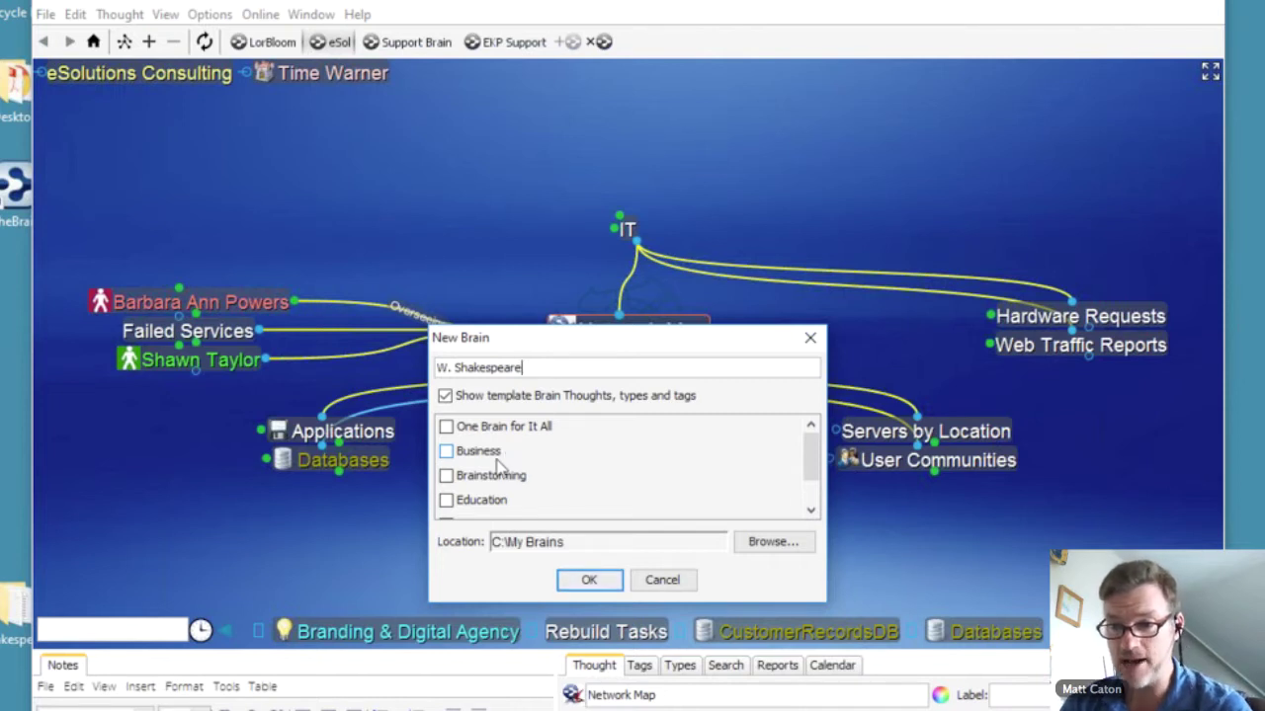
left_click(448, 500)
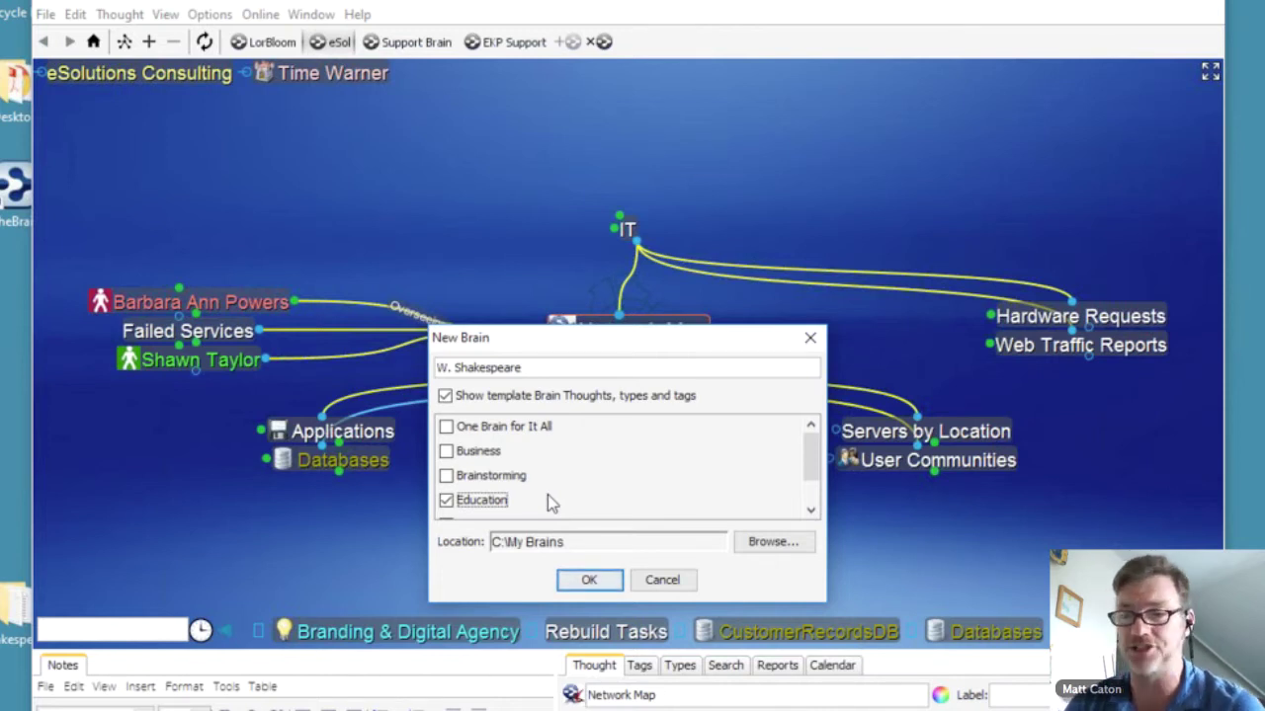
left_click(447, 502)
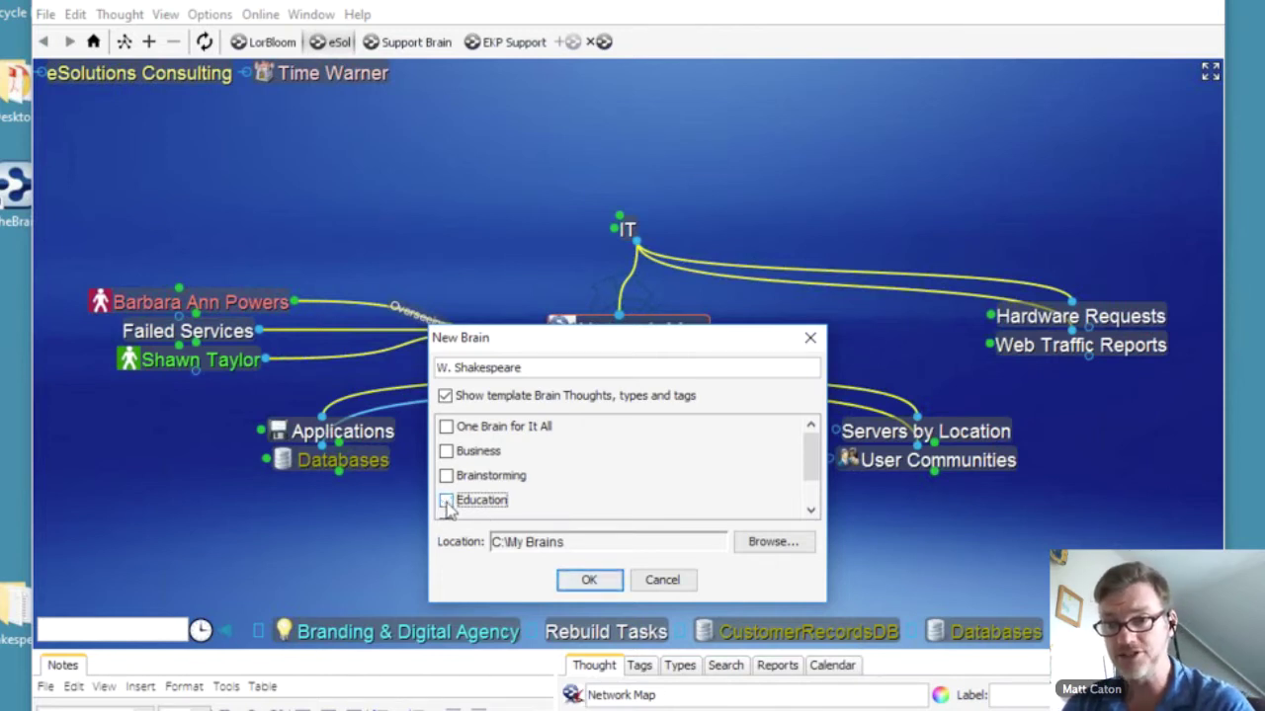
left_click(589, 583)
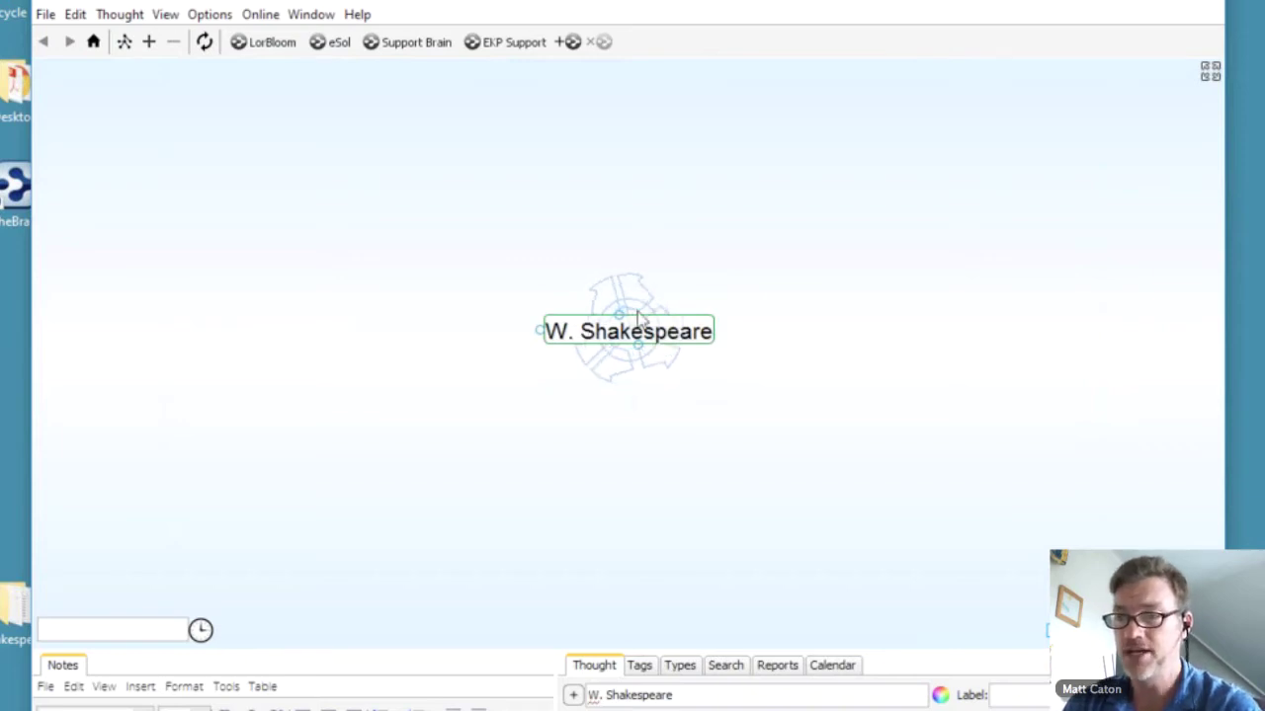
- Create four child thoughts under W. Shakespeare at once: Literature, Movies, Resources and Game
left_click_drag(638, 354, 400, 499)
left_click_drag(402, 491, 402, 491)
type("Lit")
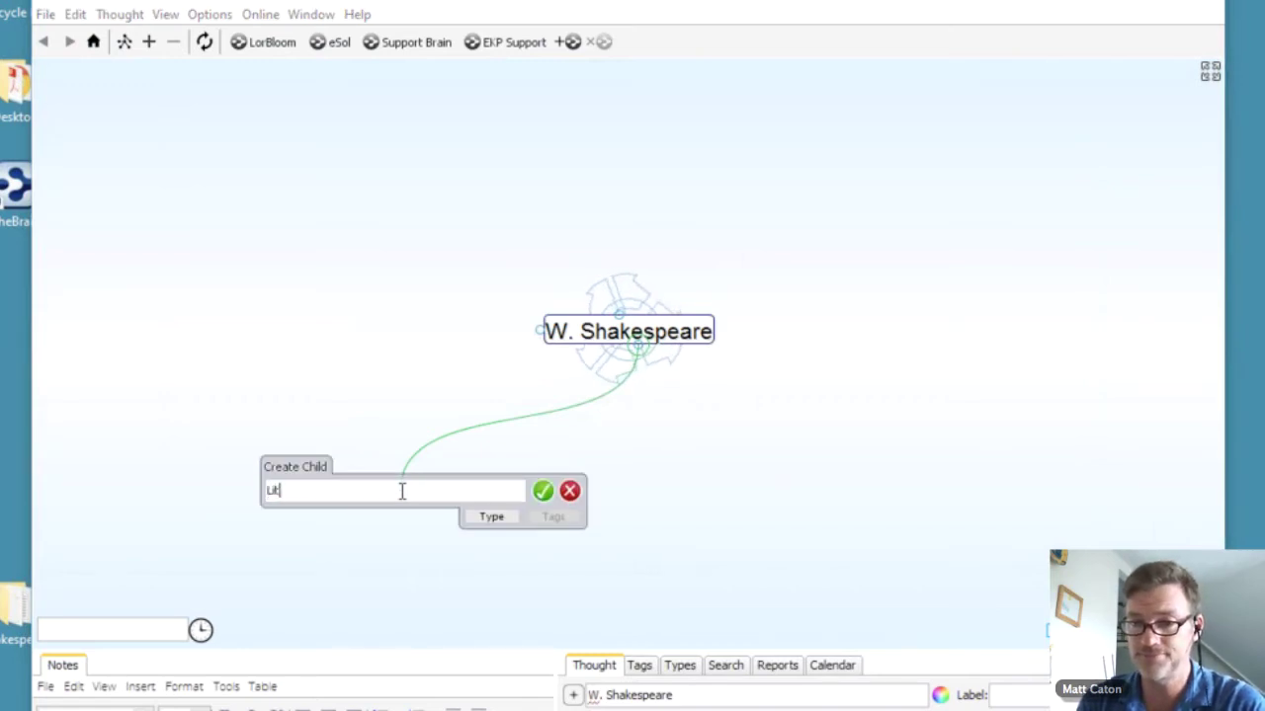
type("erature;")
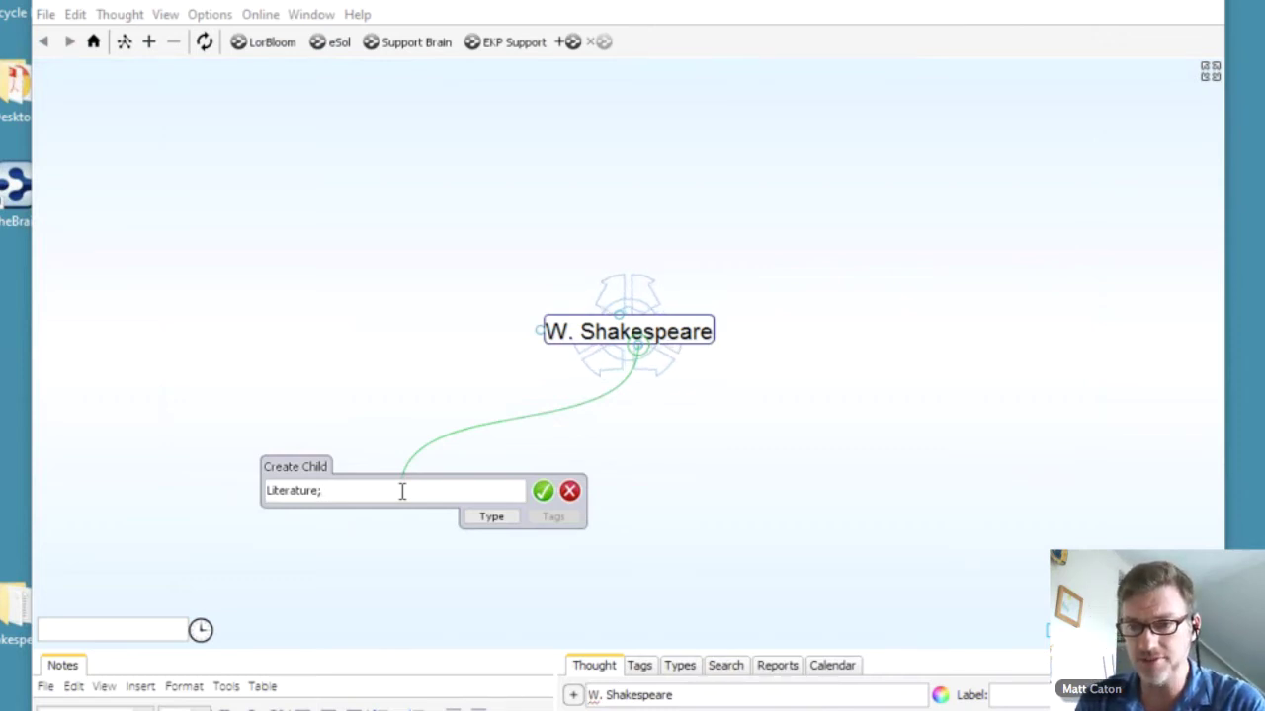
type("Movies;S")
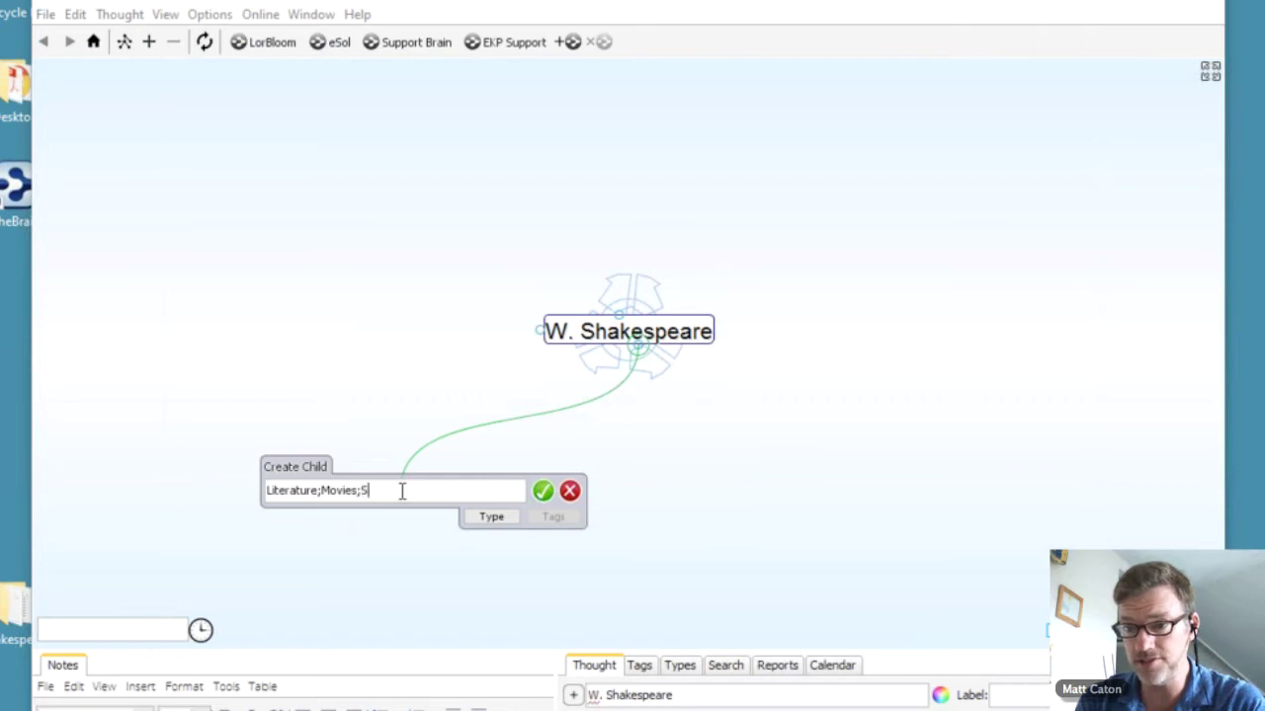
key("BackSpace")
type("Resource")
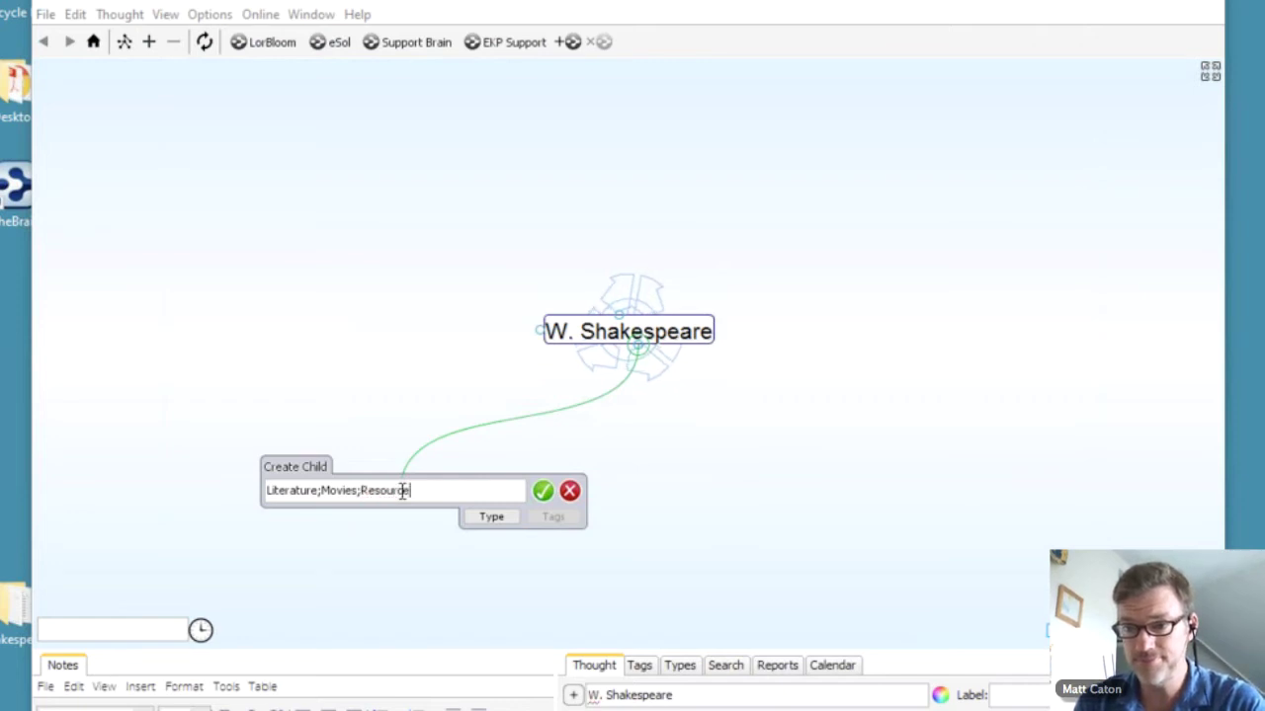
type("s;G")
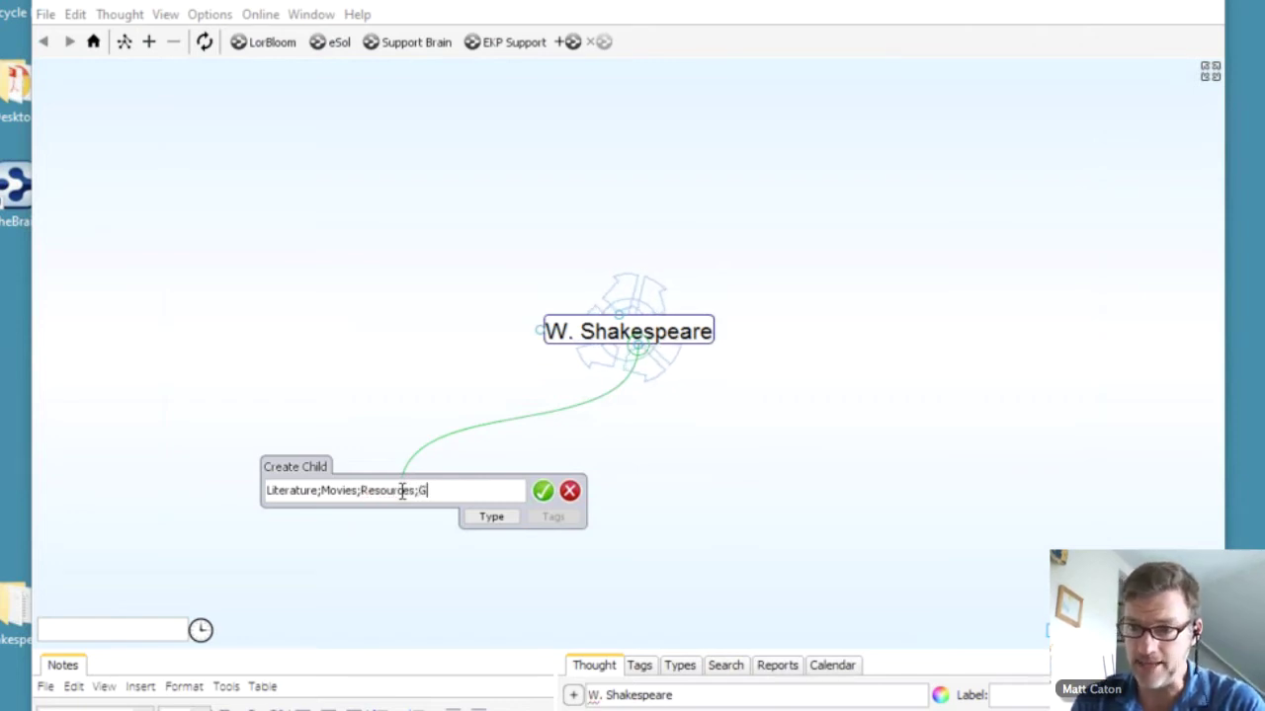
type("ame")
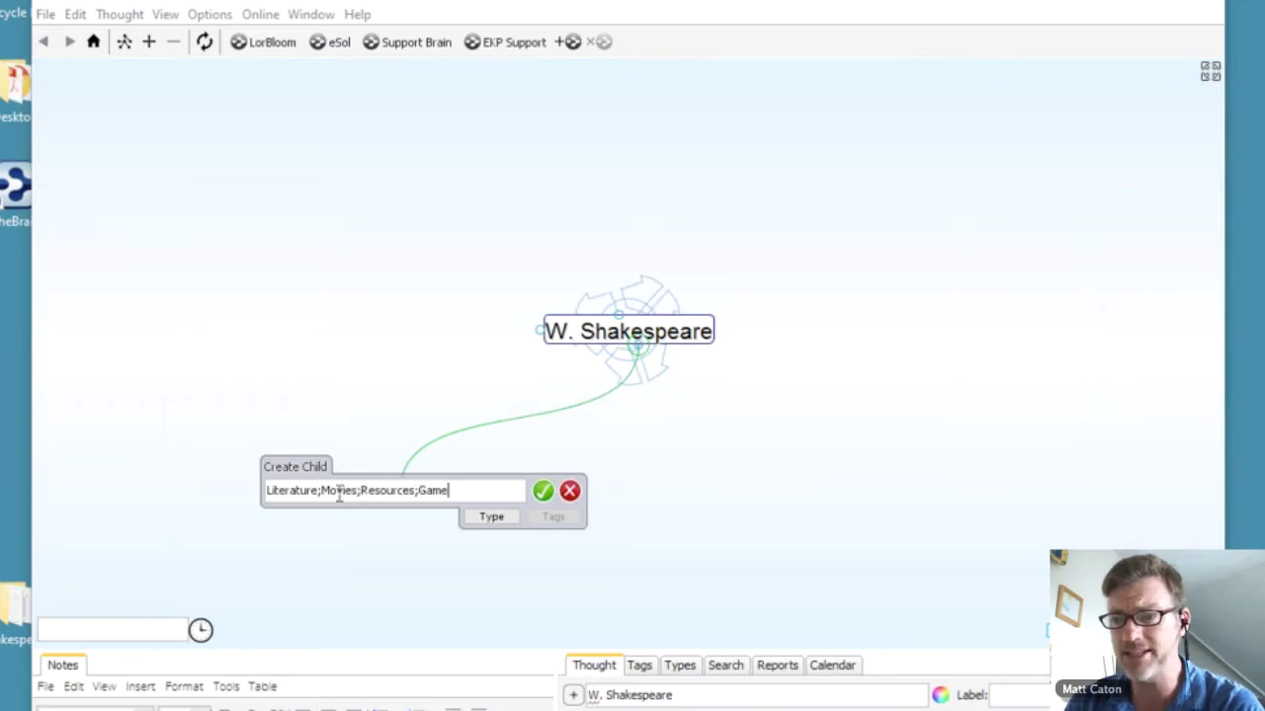
left_click(543, 491)
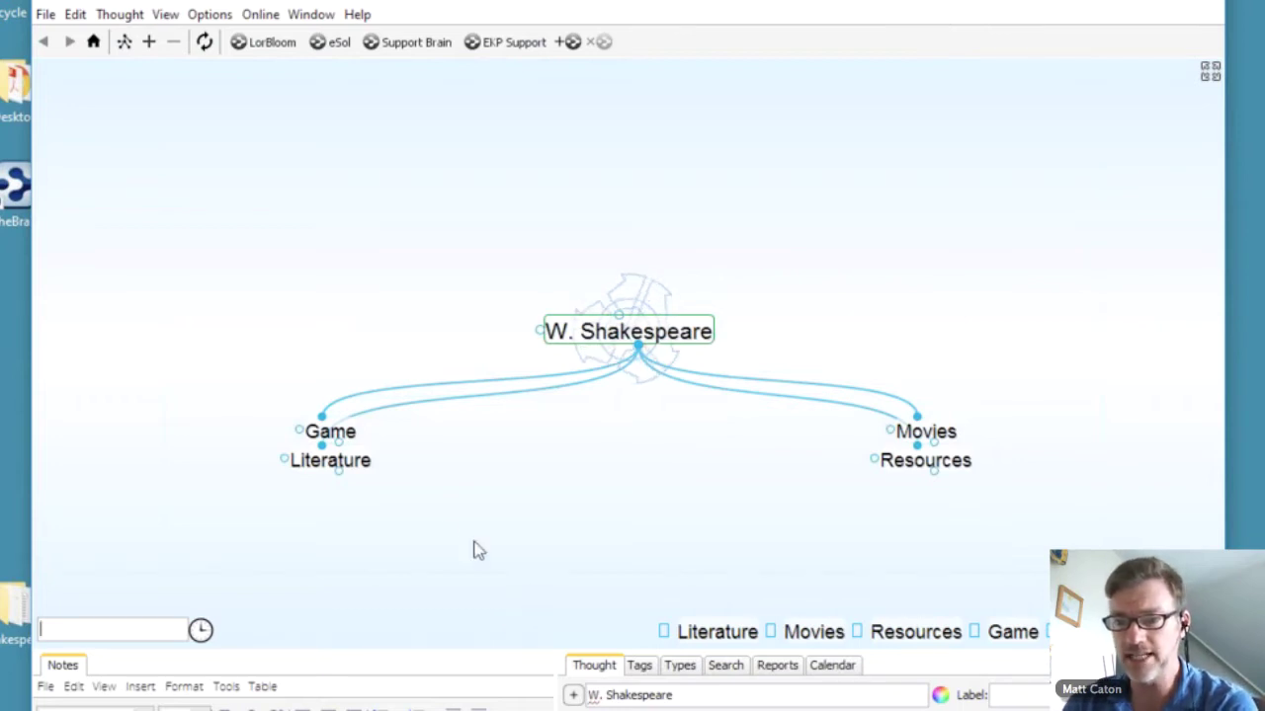
- Make Literature the active thought and create the child thoughts Comedy, Tragedy and History under it together
left_click(365, 464)
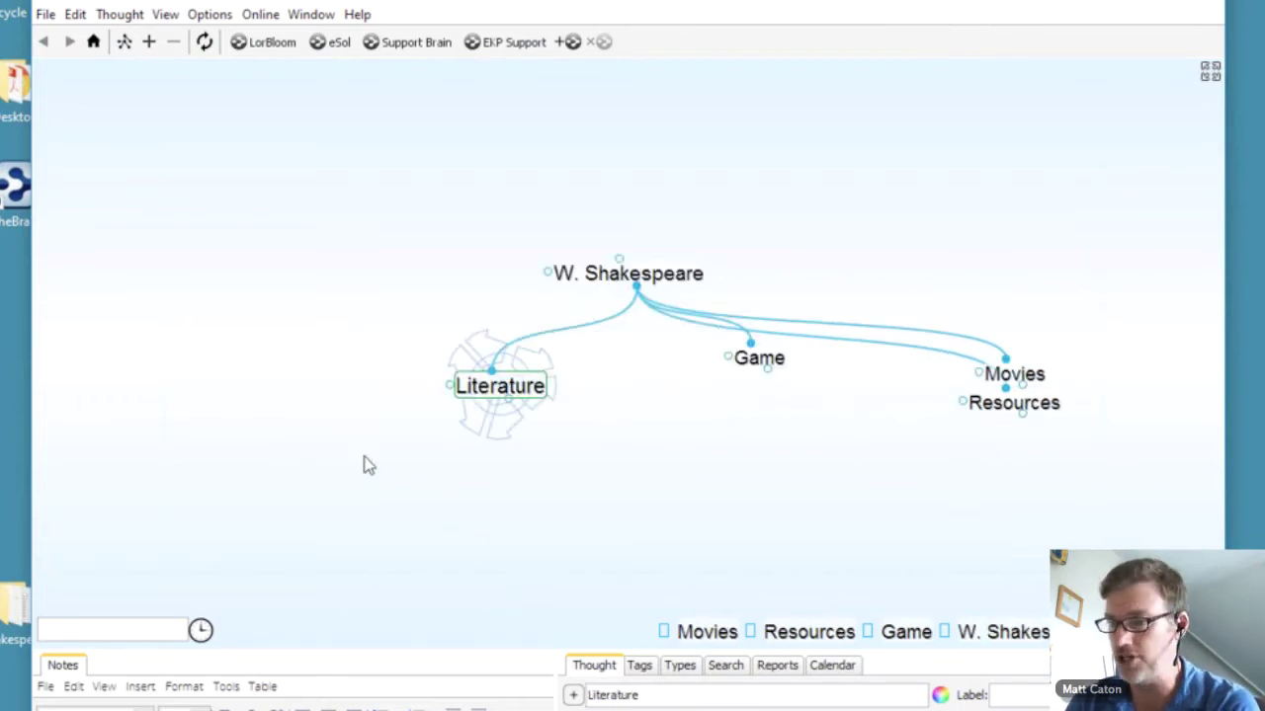
left_click_drag(556, 434, 555, 424)
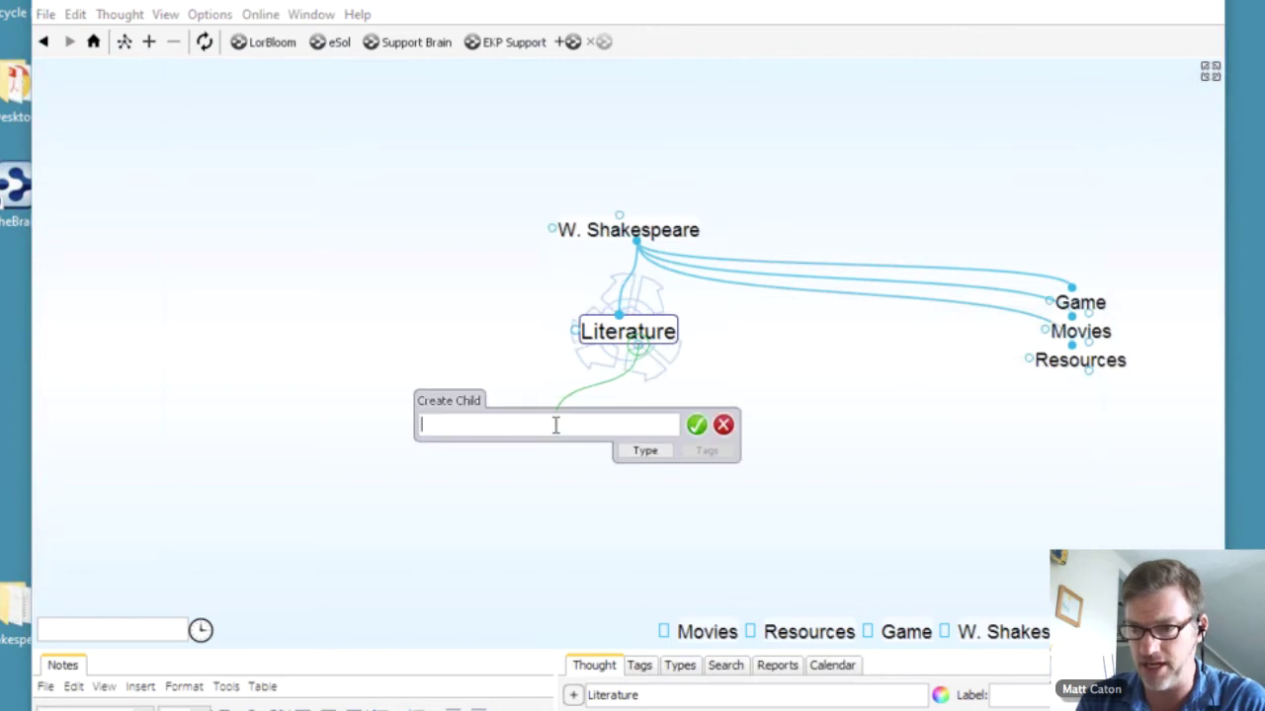
type("Comedy")
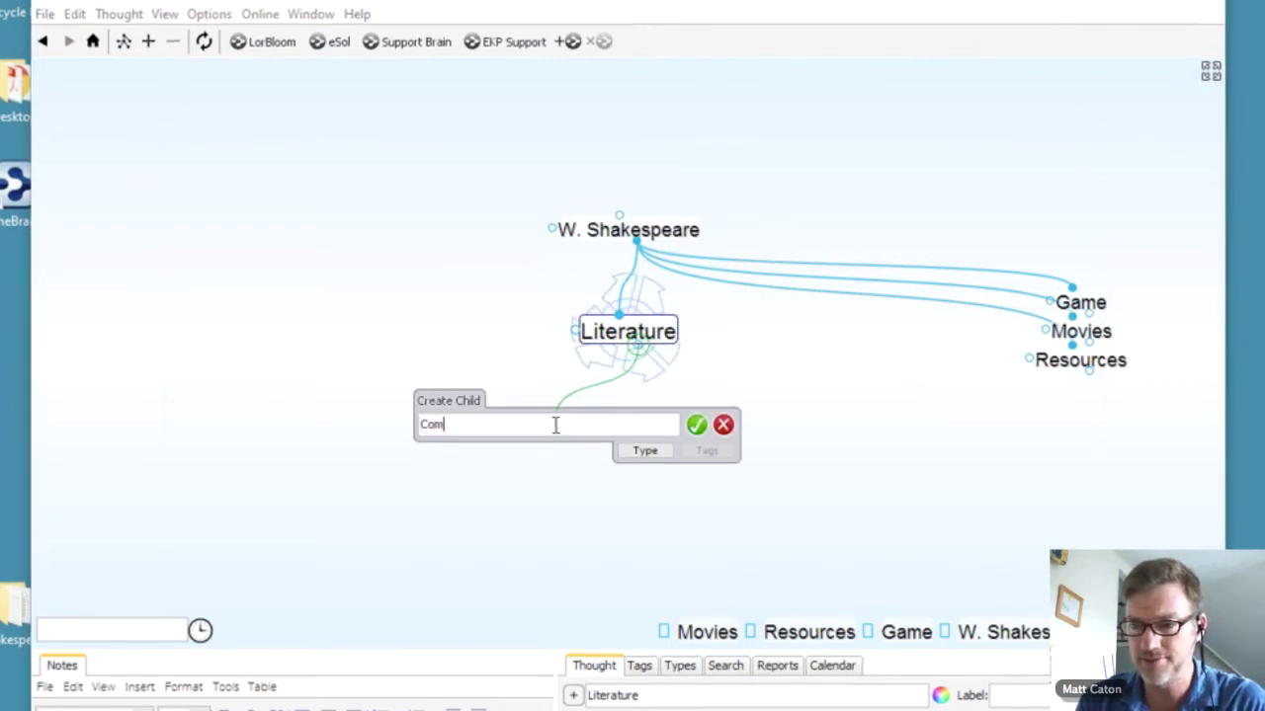
type(";T")
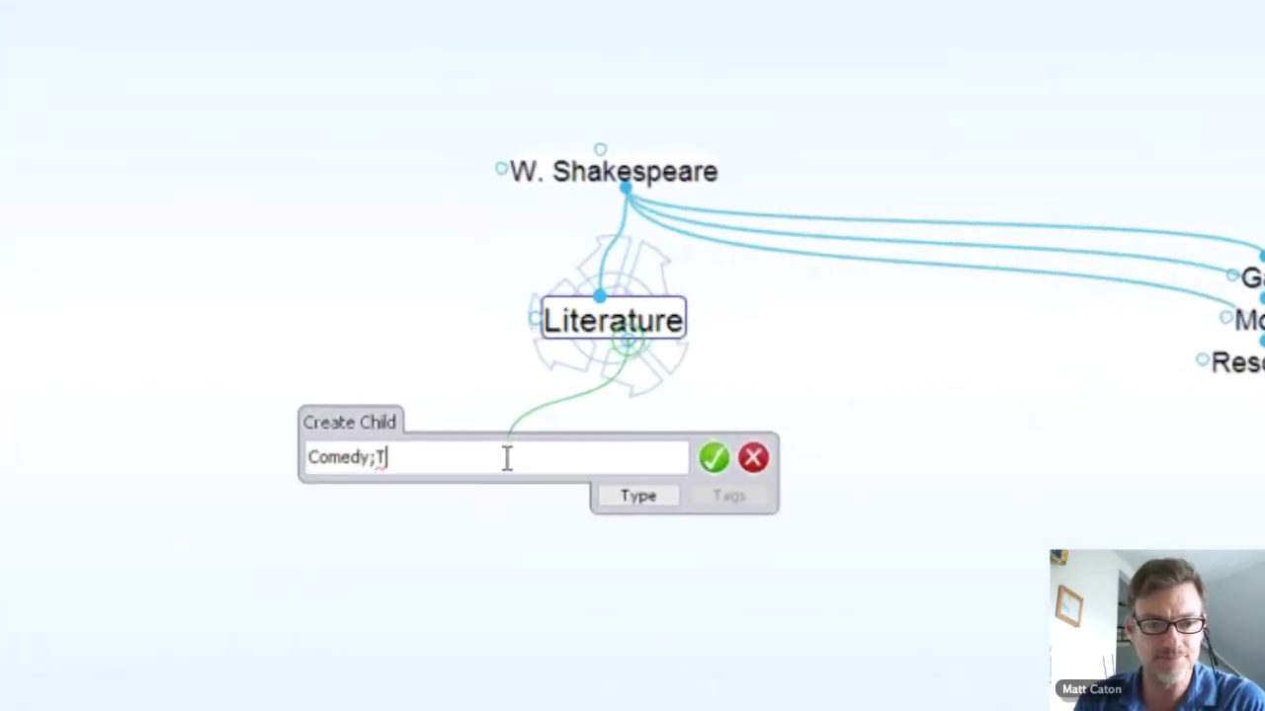
type("ragedy;Hi")
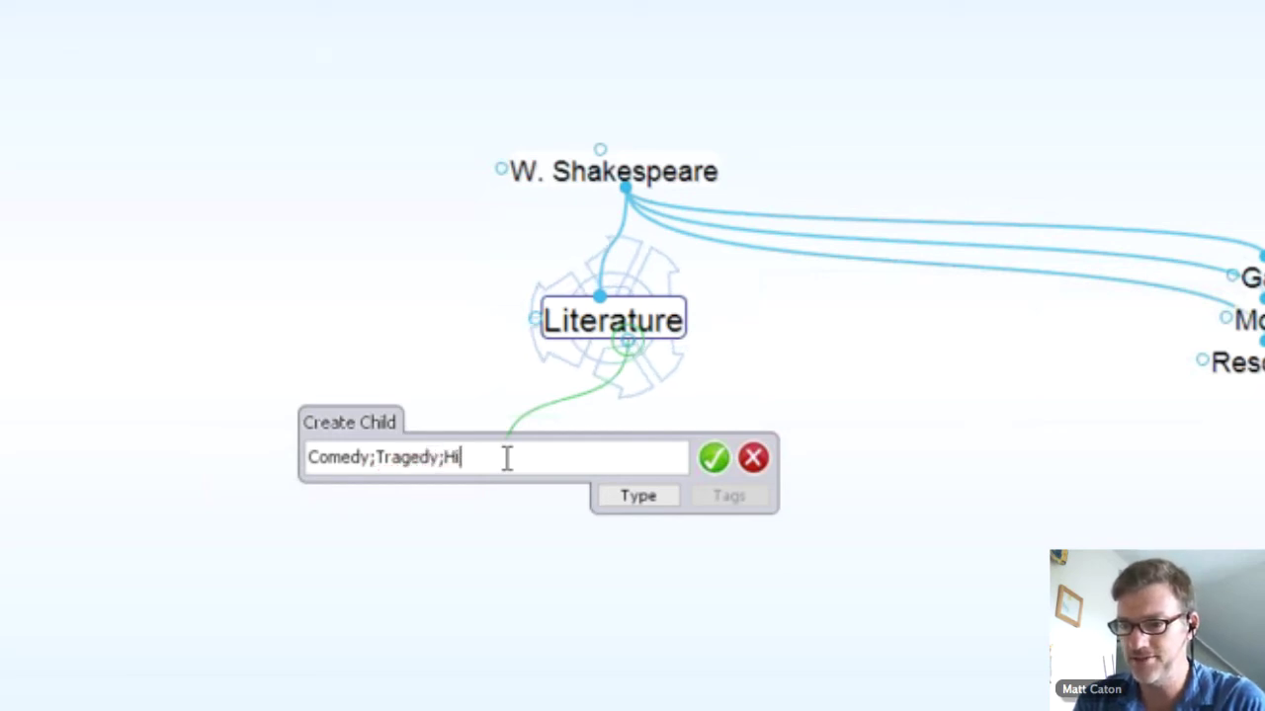
type("stor")
key("BackSpace")
key("BackSpace")
key("BackSpace")
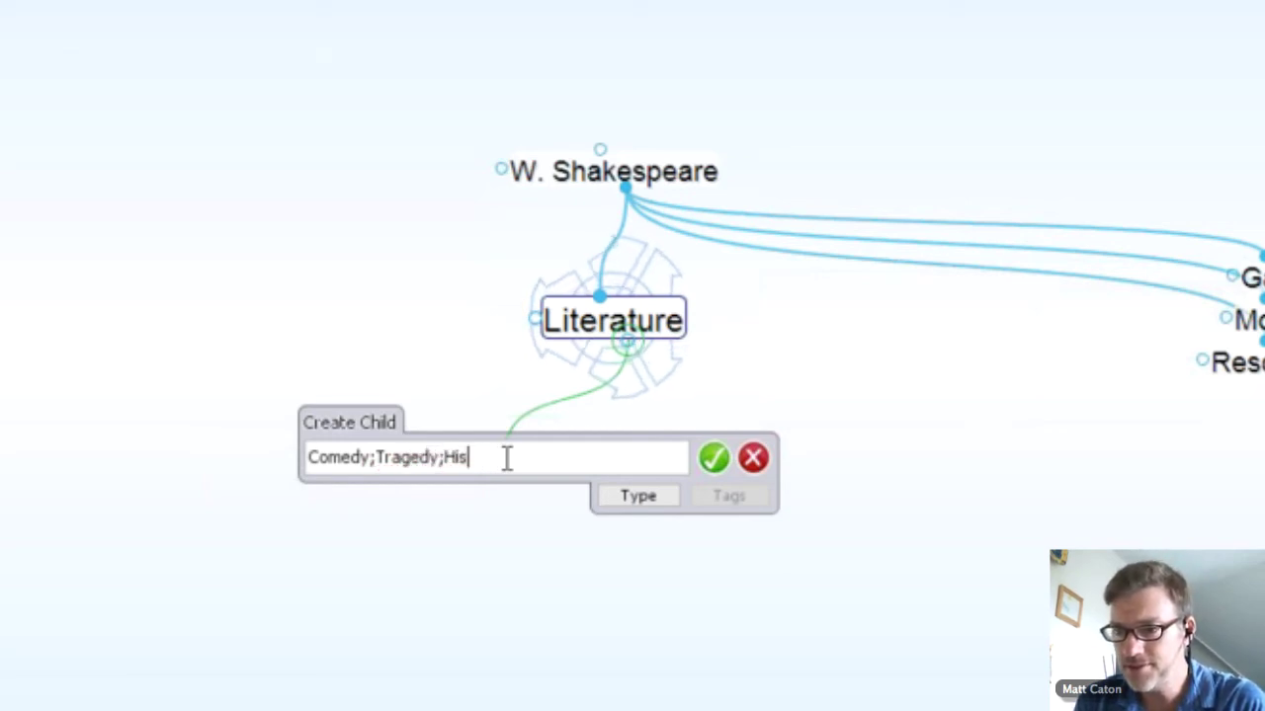
type("tory")
key("Return")
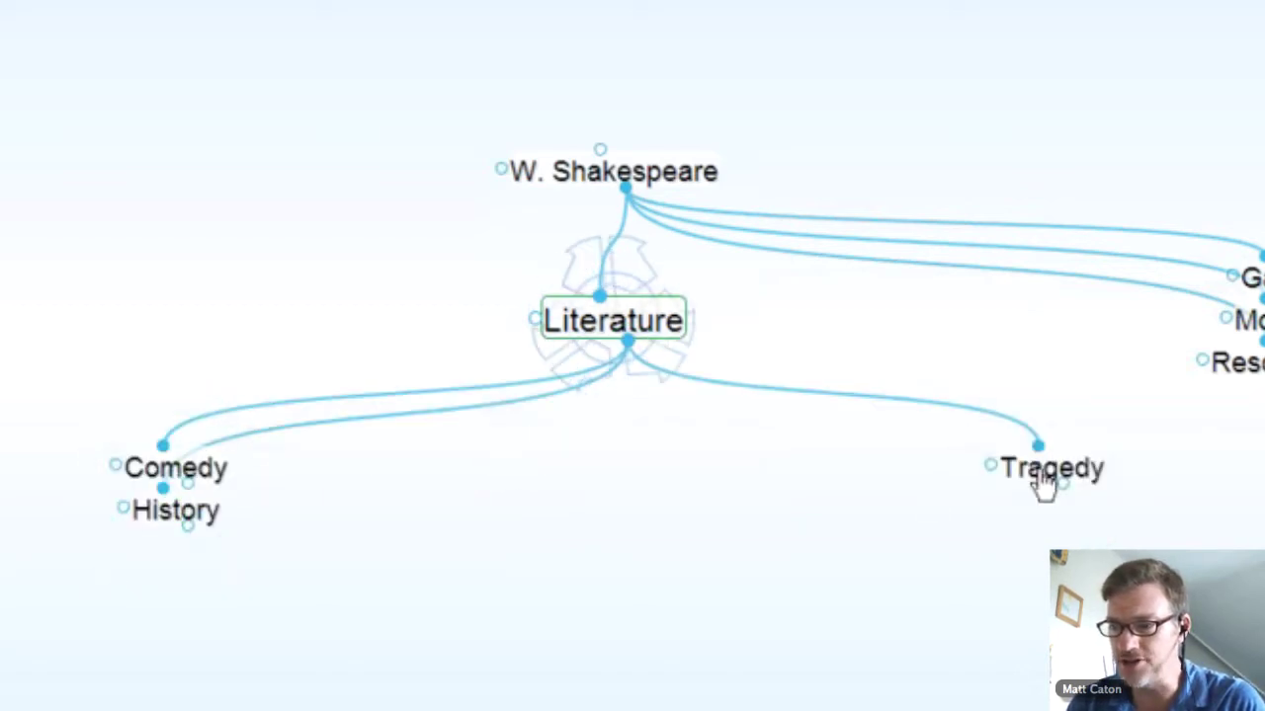
- Make Tragedy the active thought and create a child thought named Hamlet under it
left_click(1041, 478)
left_click_drag(626, 348, 518, 457)
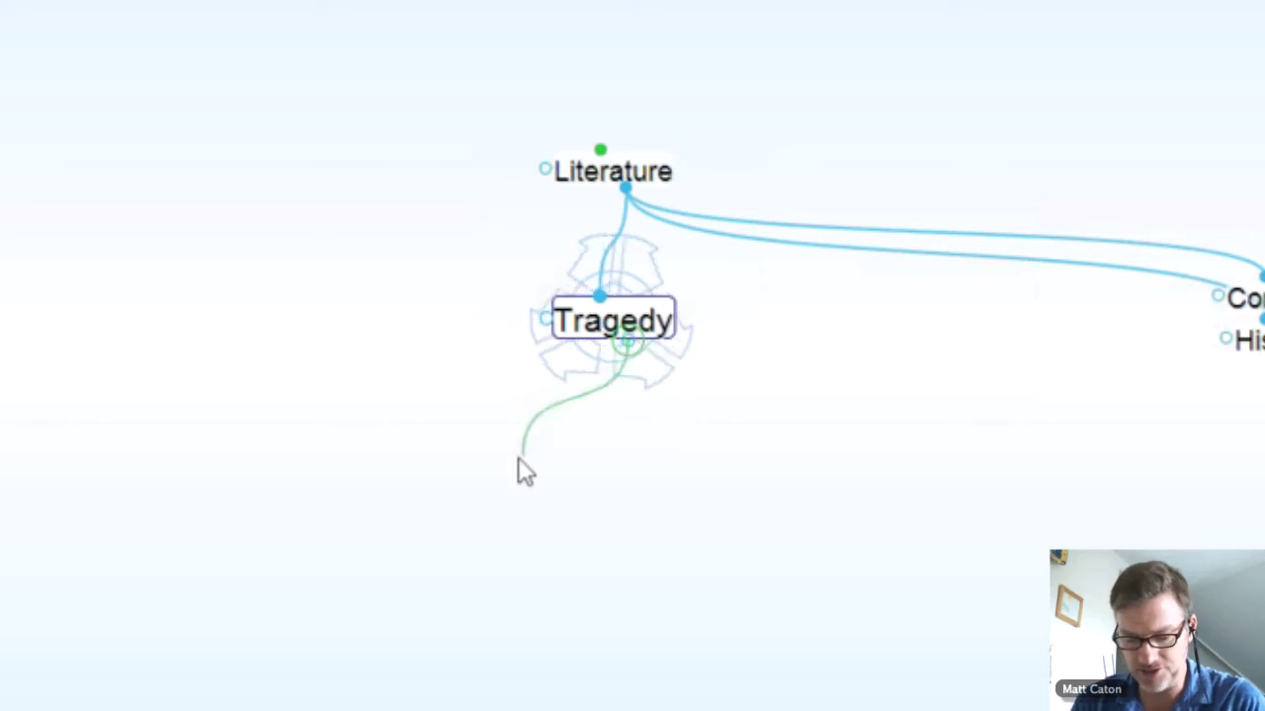
type("Hamlet")
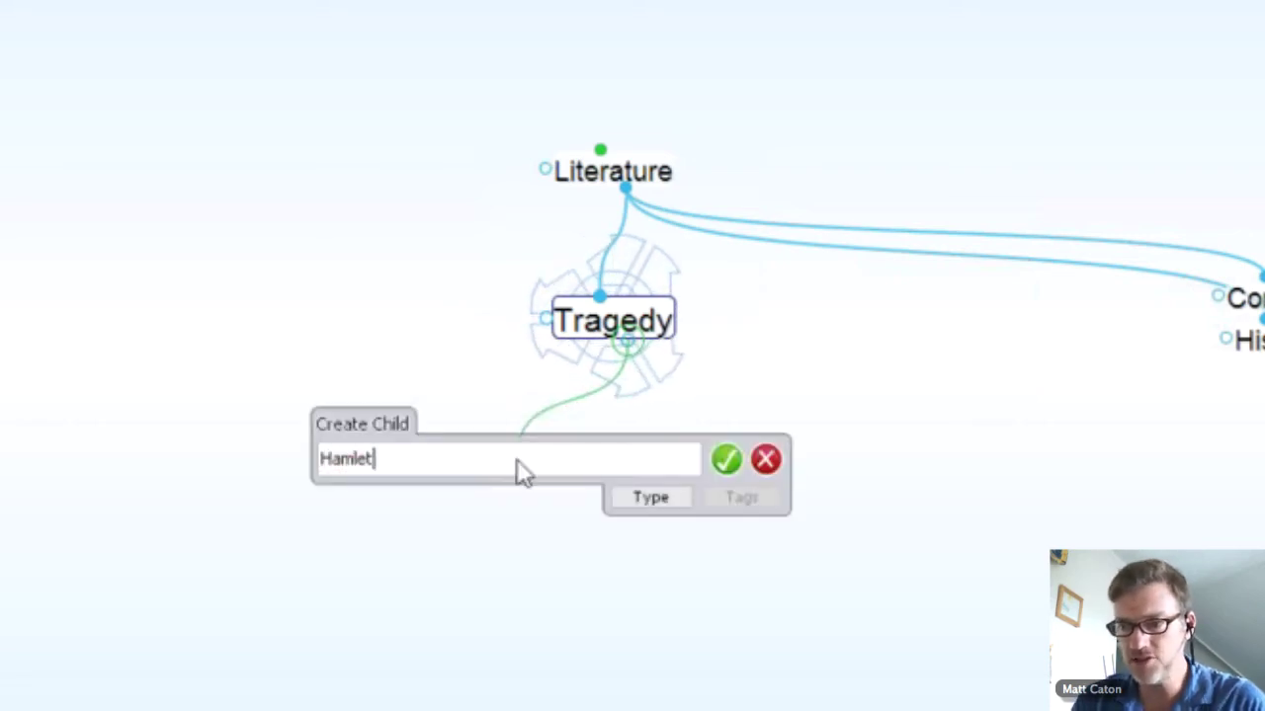
key("Return")
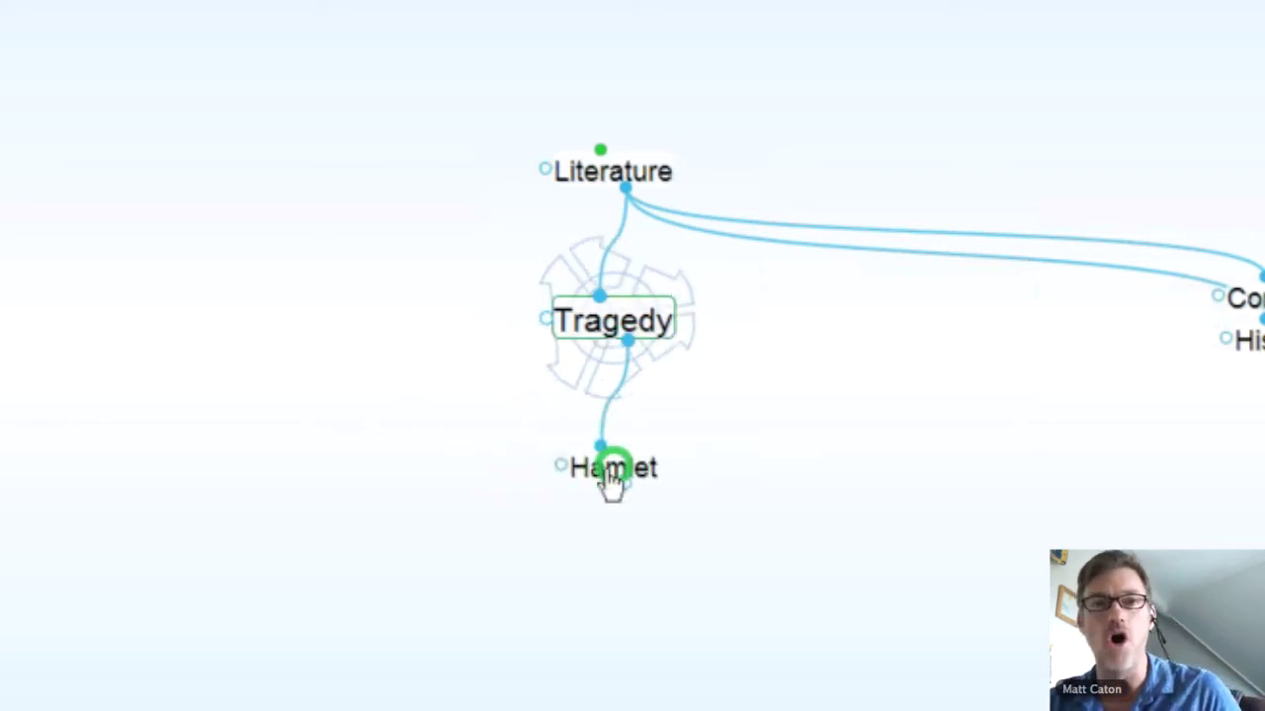
- Make the Hamlet play the active thought and create the child thoughts Hamlet, Ophelia and Claudius for its characters
left_click(615, 470)
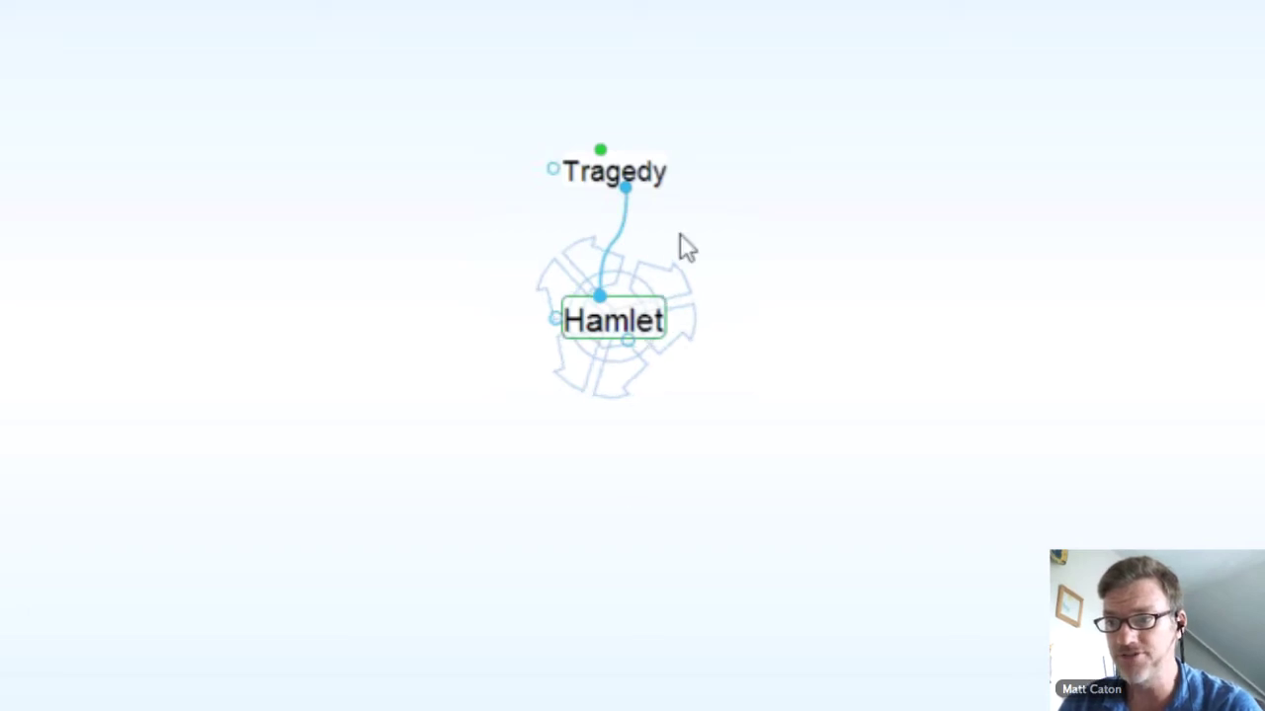
left_click_drag(627, 341, 511, 447)
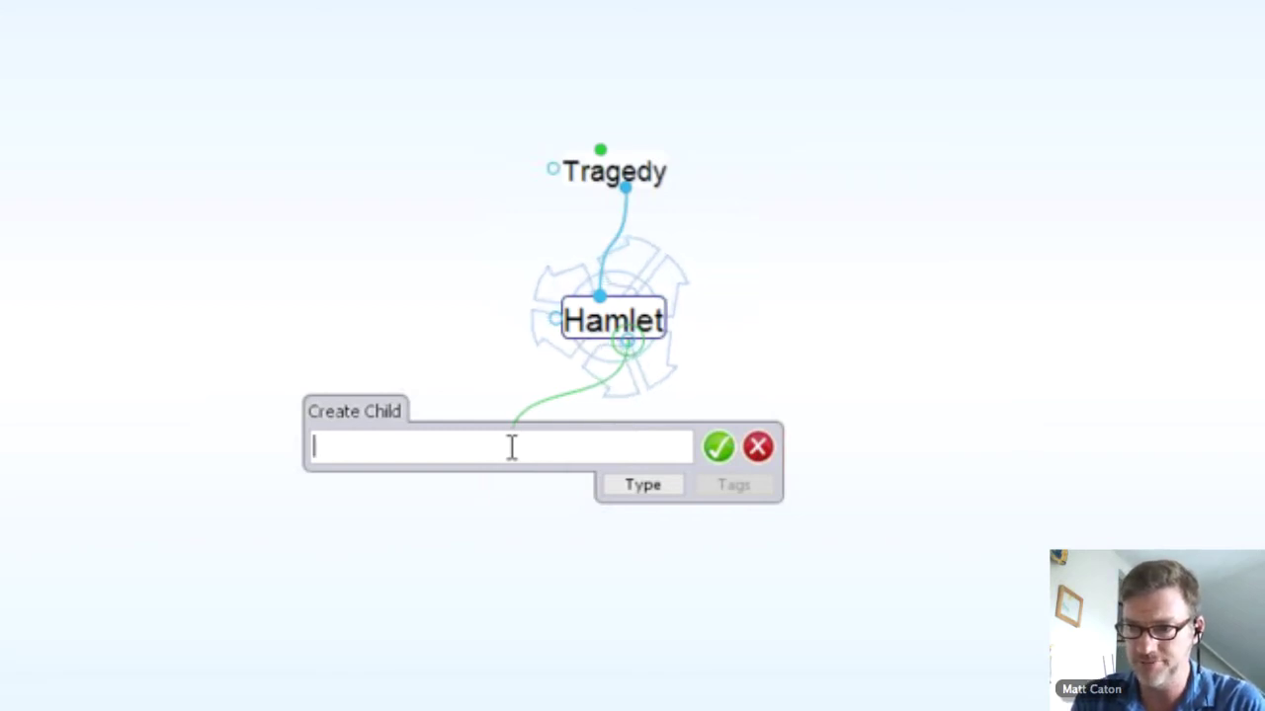
type("Hamlet;")
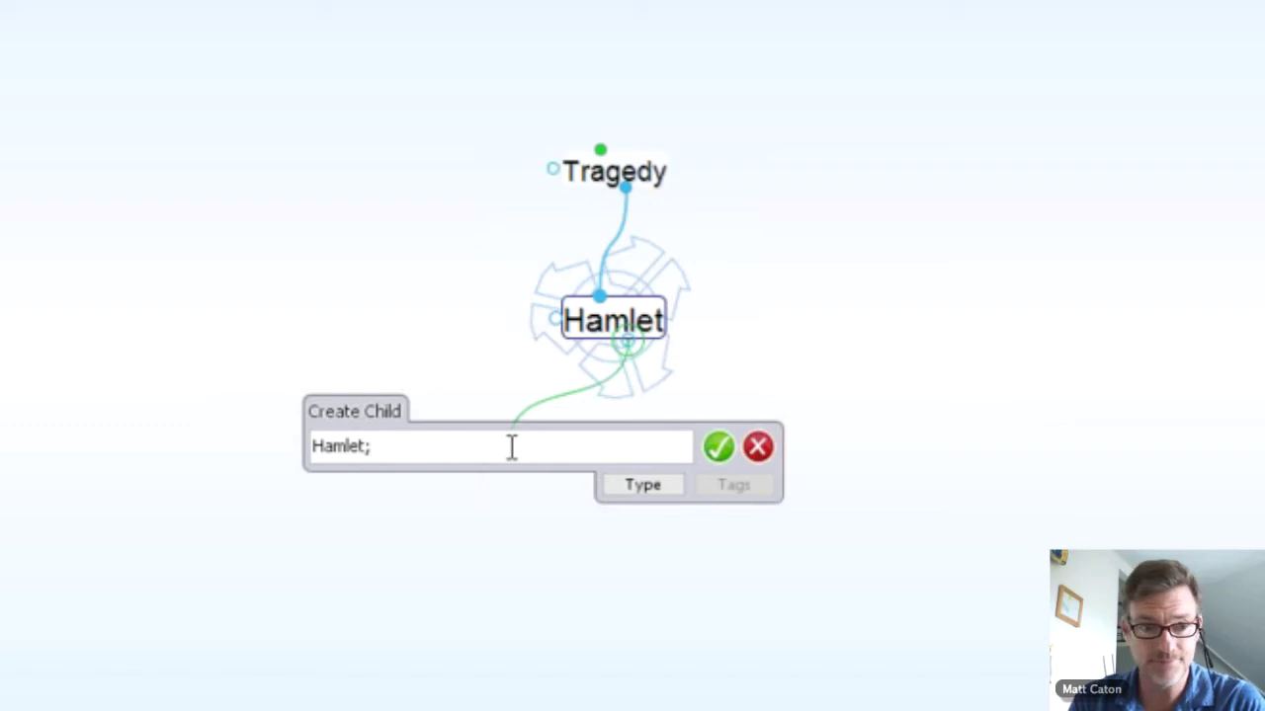
type("Oph")
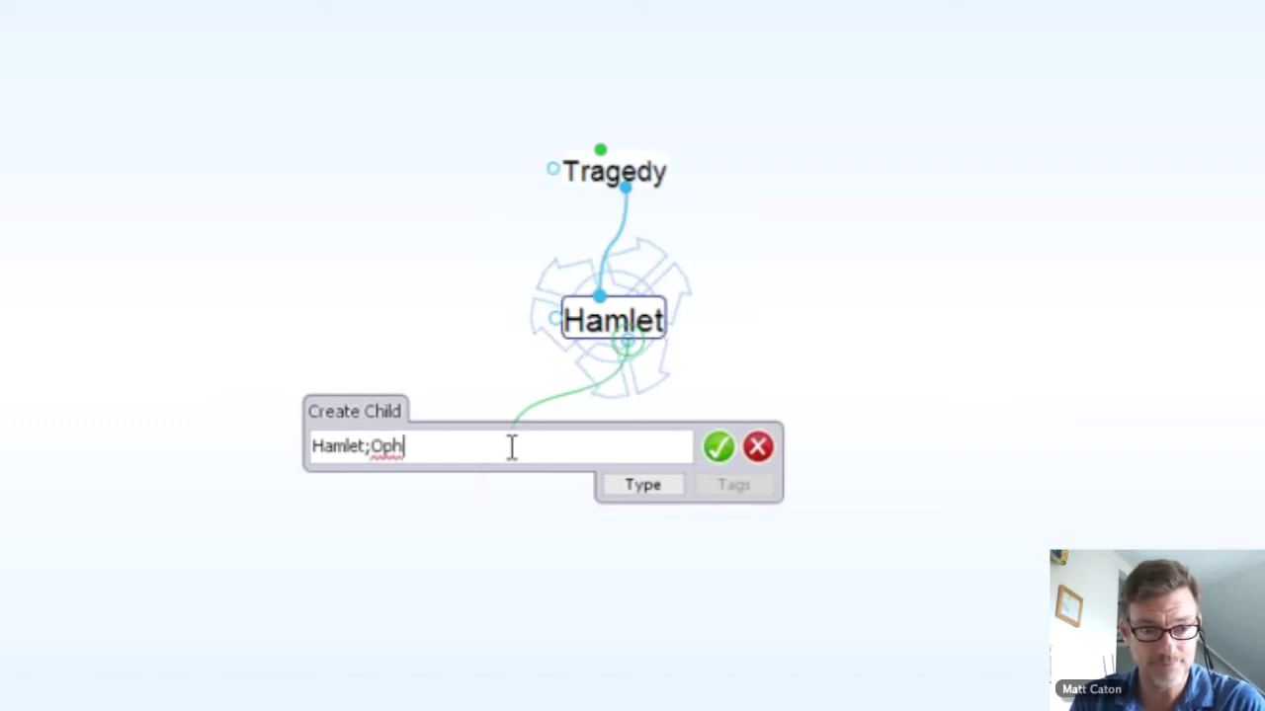
type("elia;")
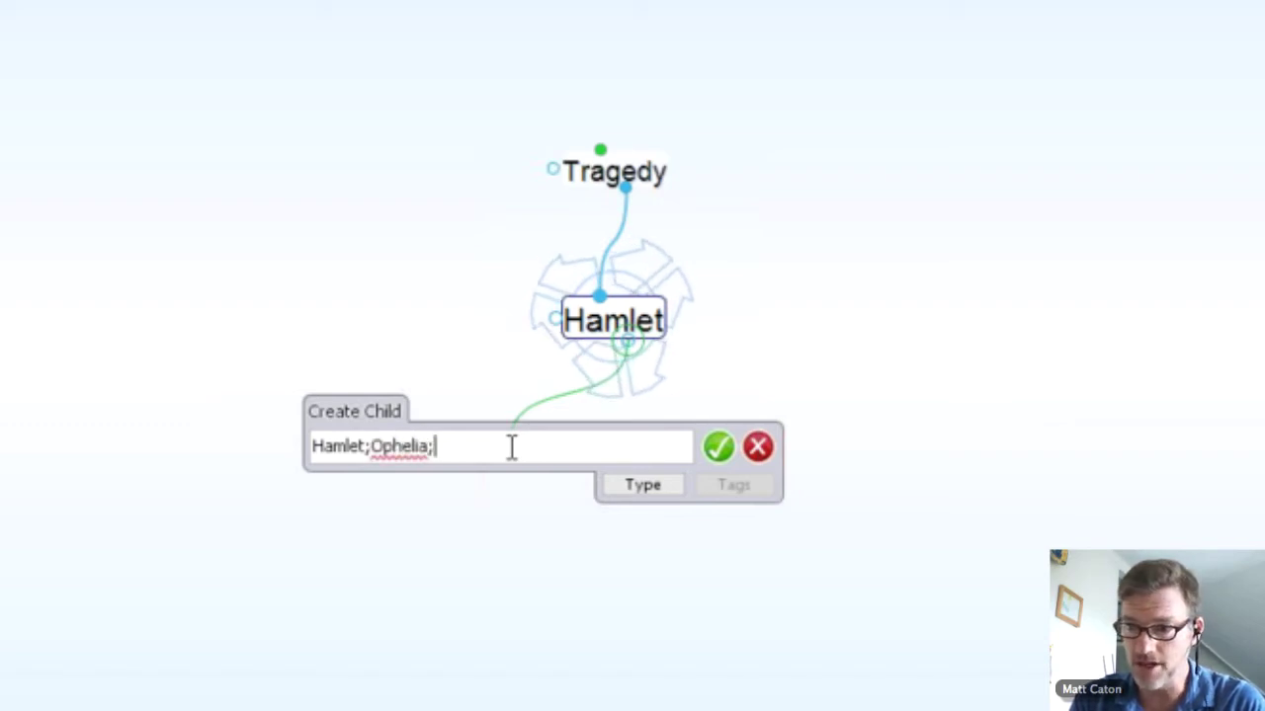
type("Claudius")
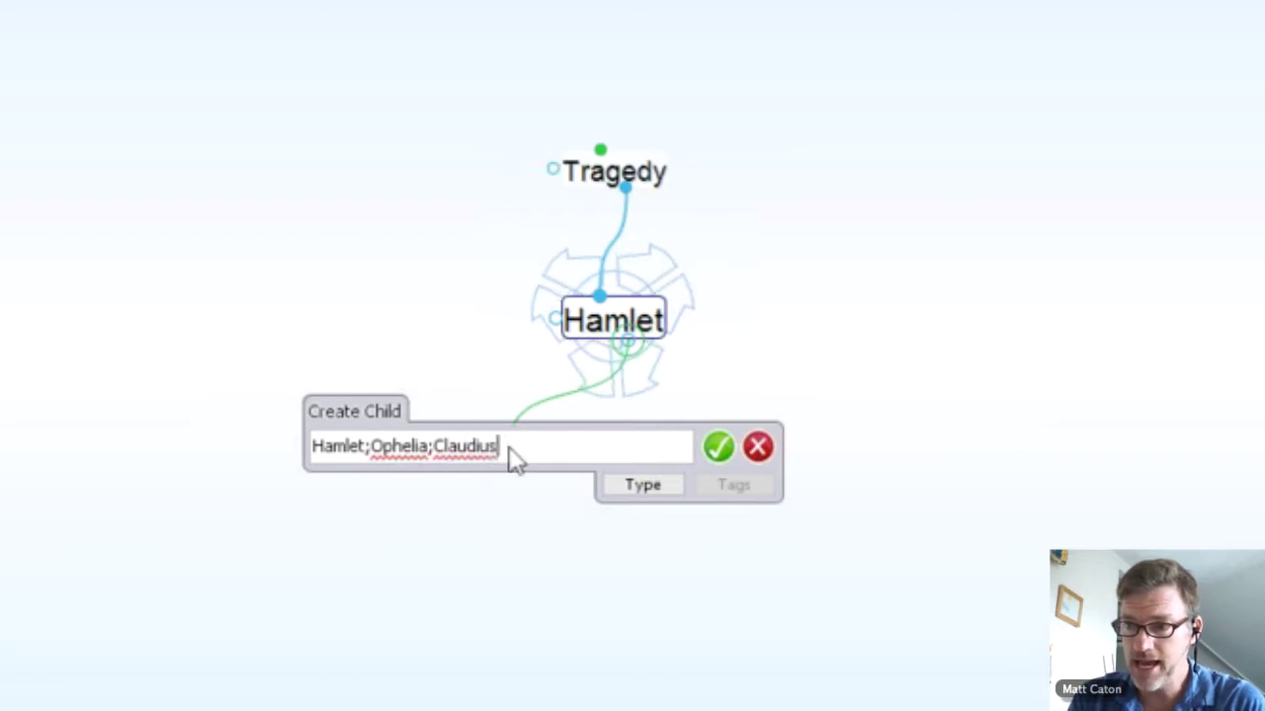
key("Return")
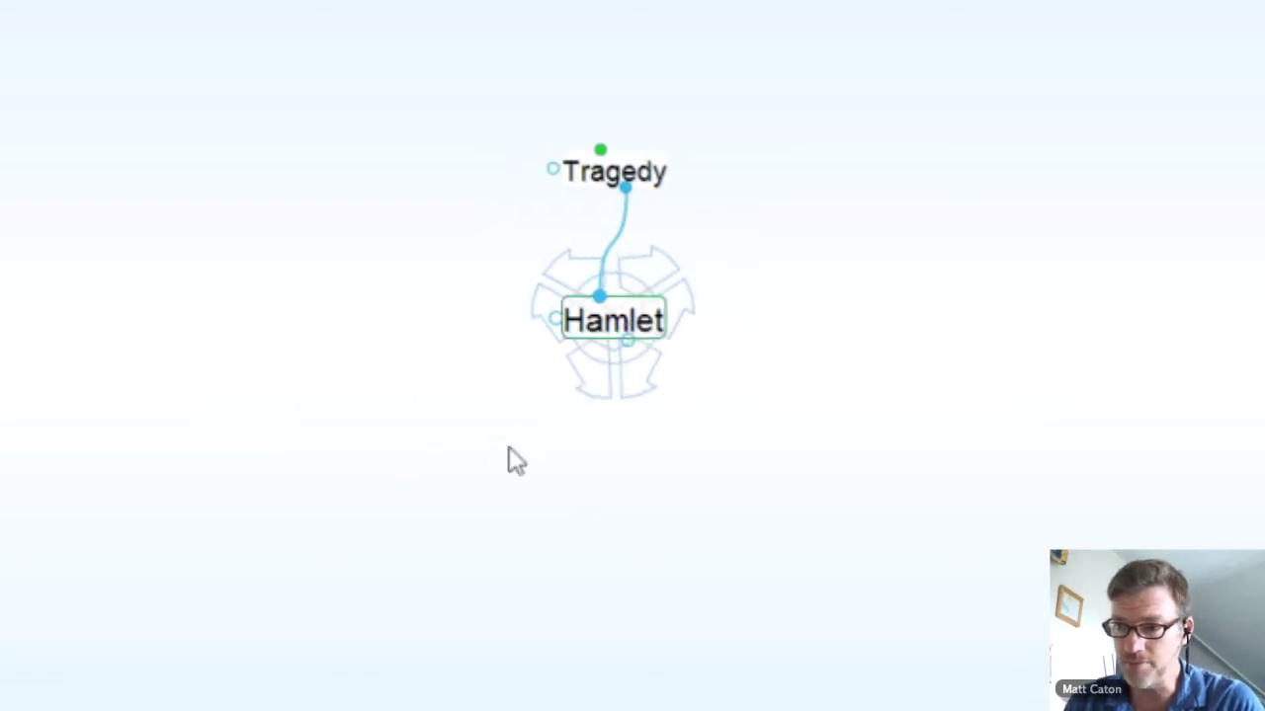
- Create the child thoughts Rosencranz and Guildenstern together under the Hamlet play
key("alt+c")
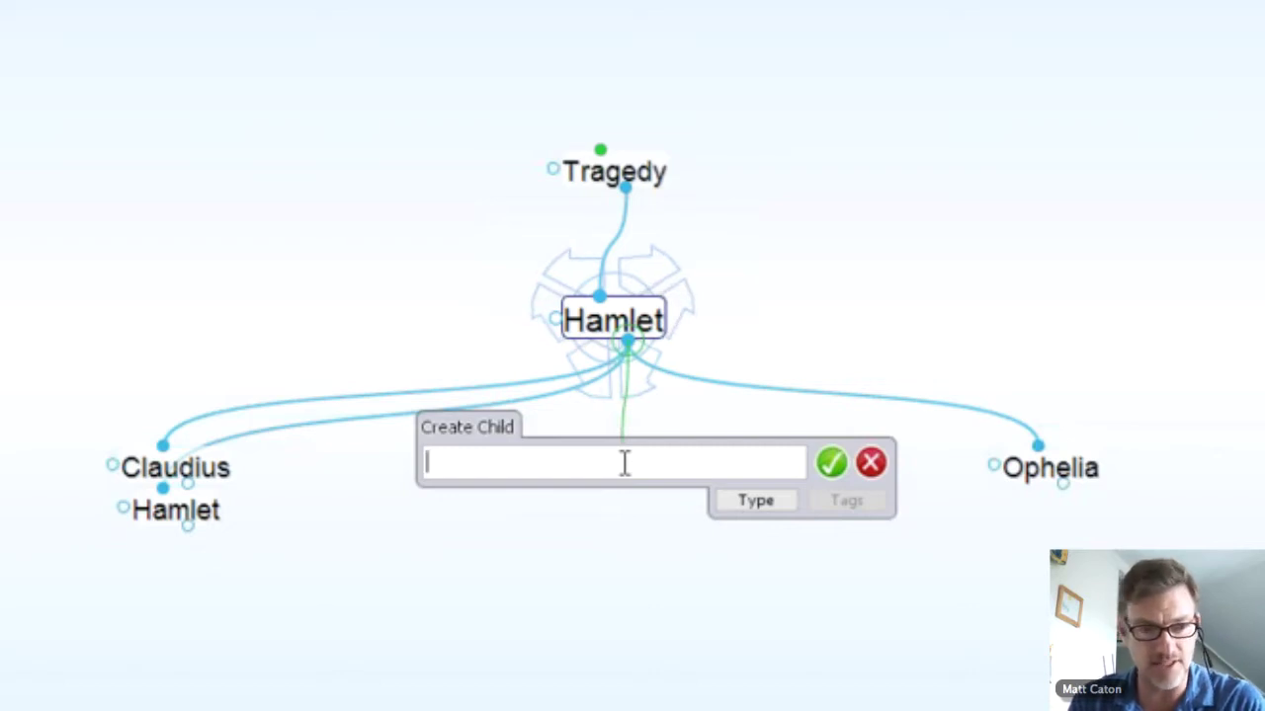
type("Ro")
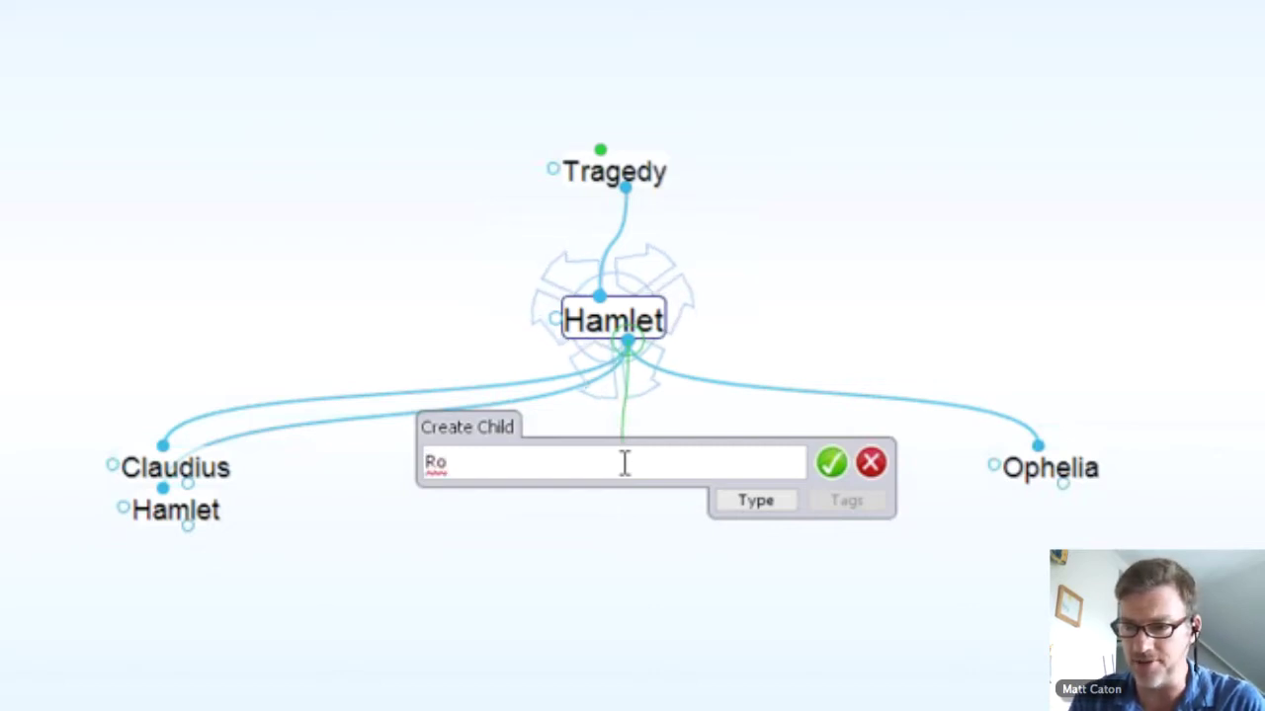
type("senc")
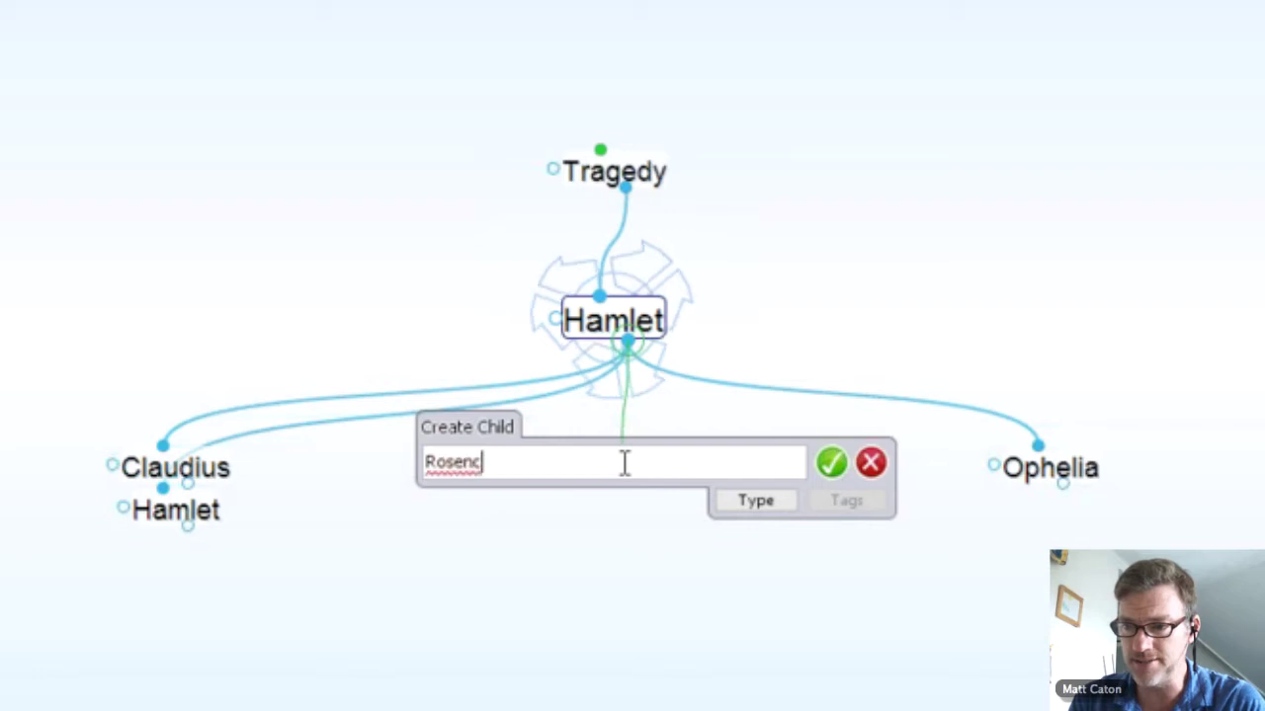
type("and")
key("BackSpace")
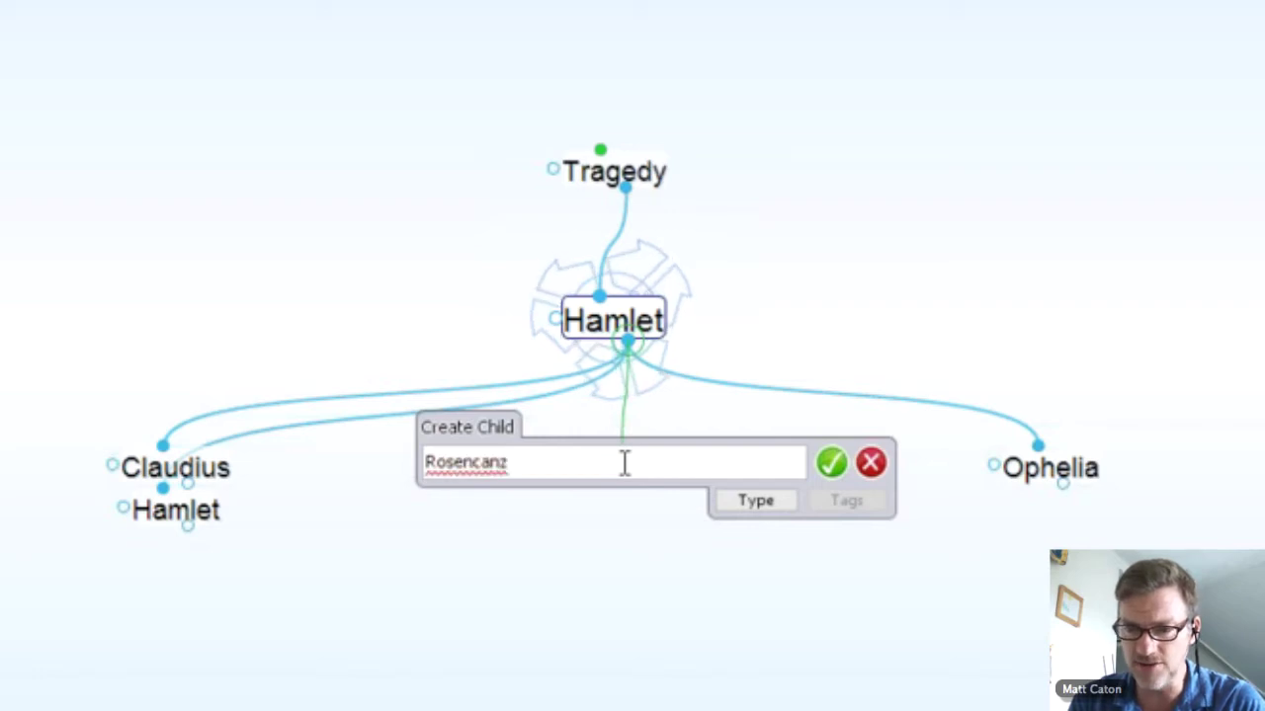
type("z")
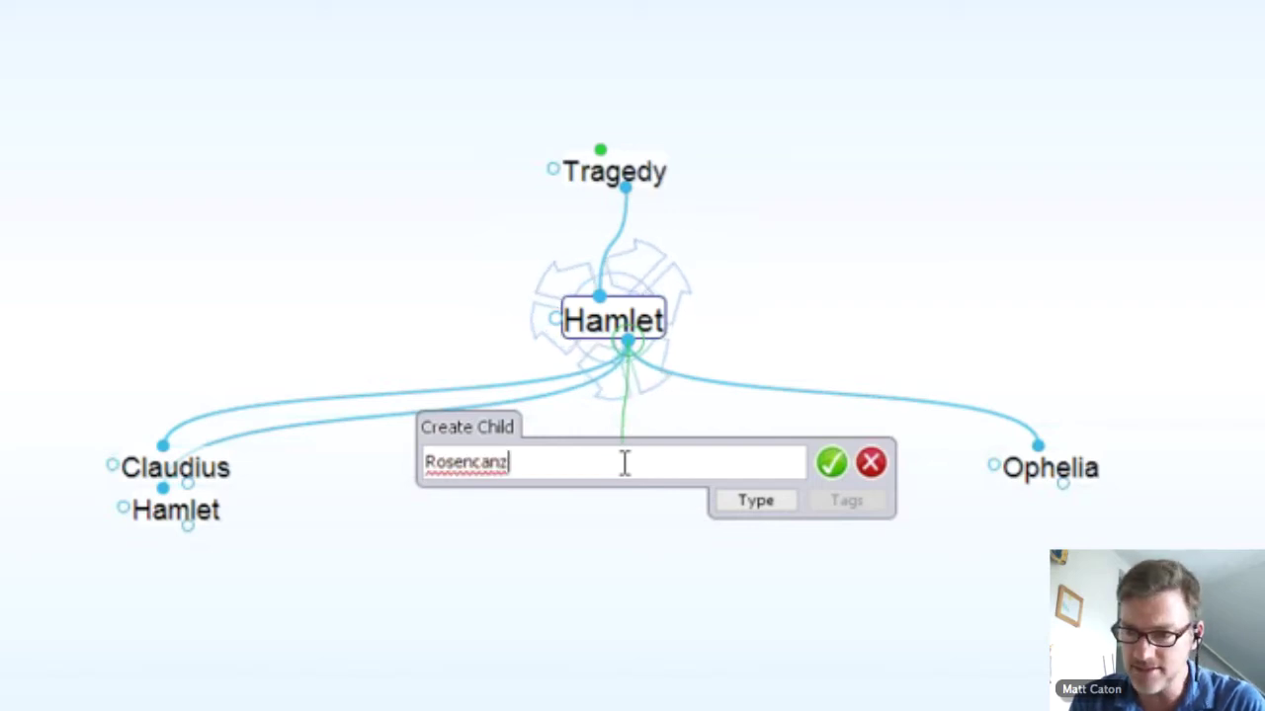
key("BackSpace")
key("BackSpace")
key("BackSpace")
type("ranz")
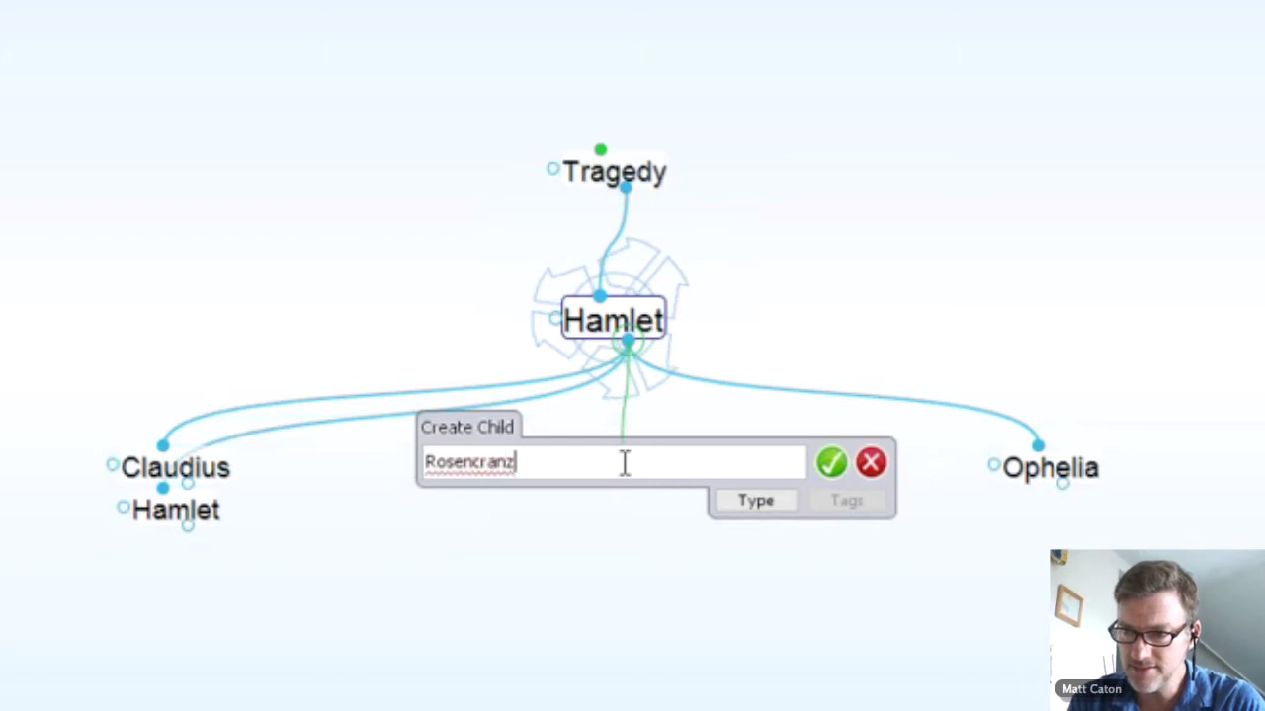
type(";G")
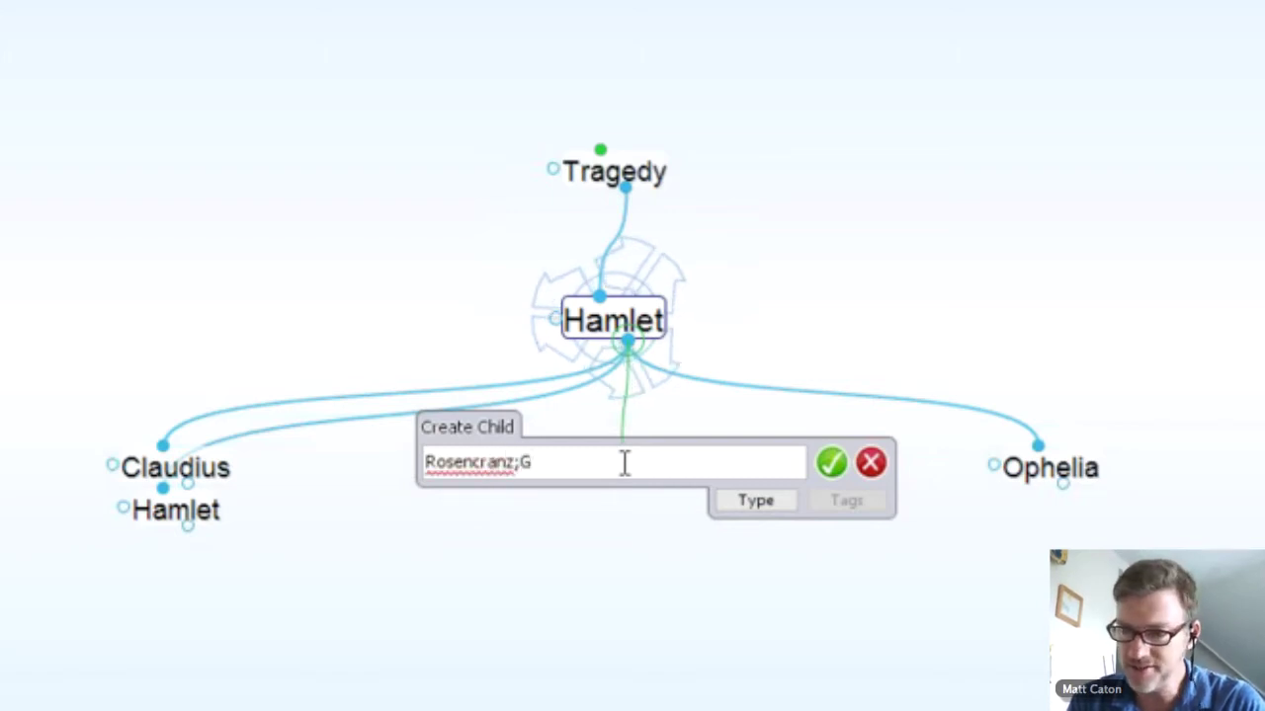
type("uildens")
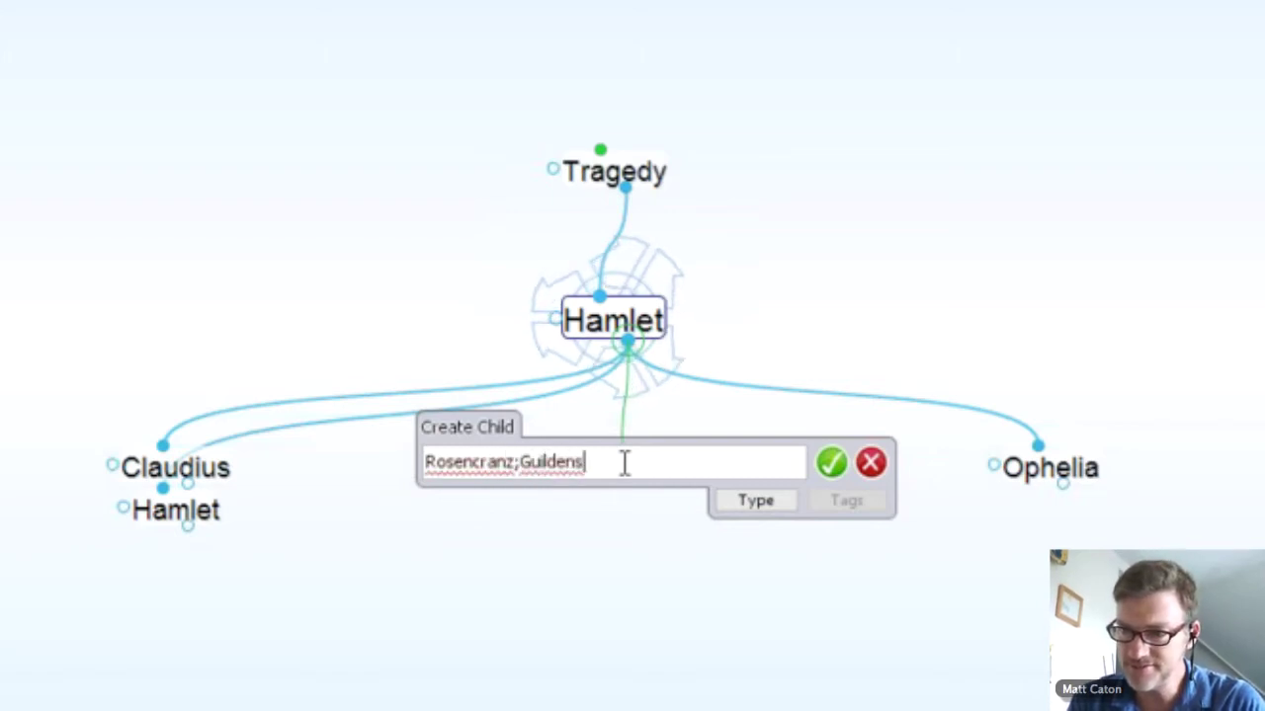
type("tern")
key("Return")
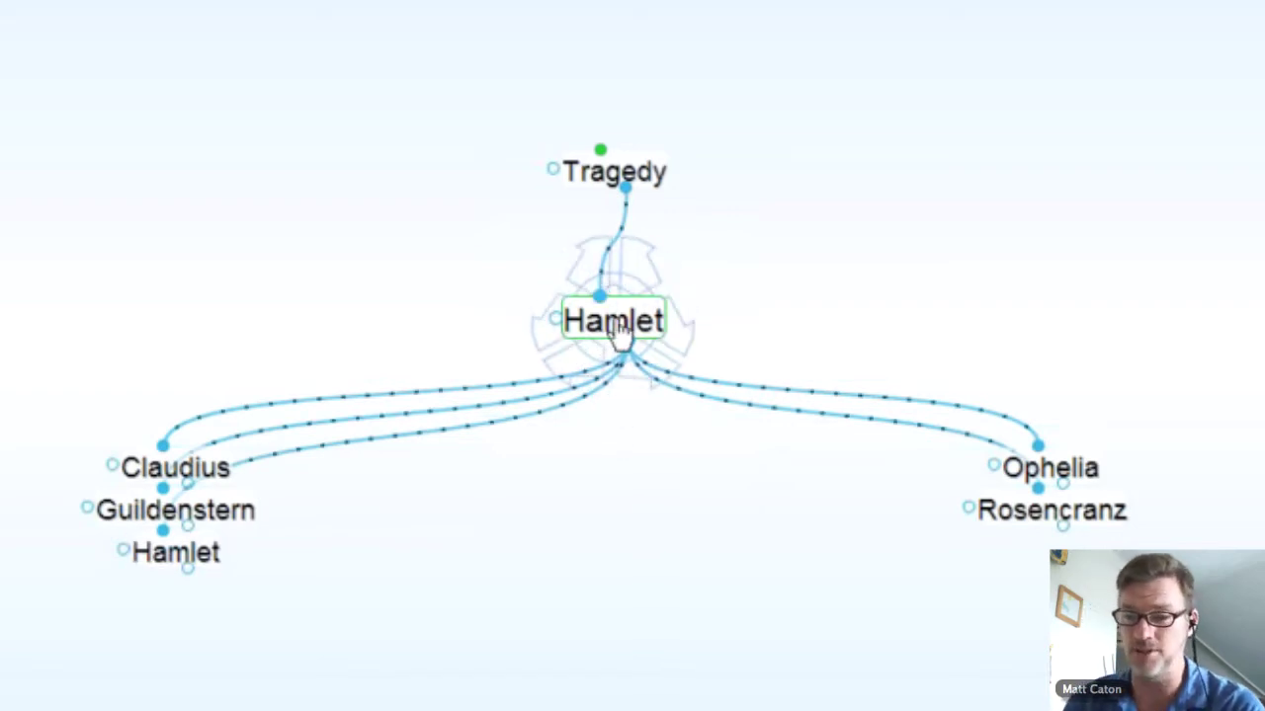
- Make the Hamlet character thought active and assign it a new thought type named Character
left_click(174, 558)
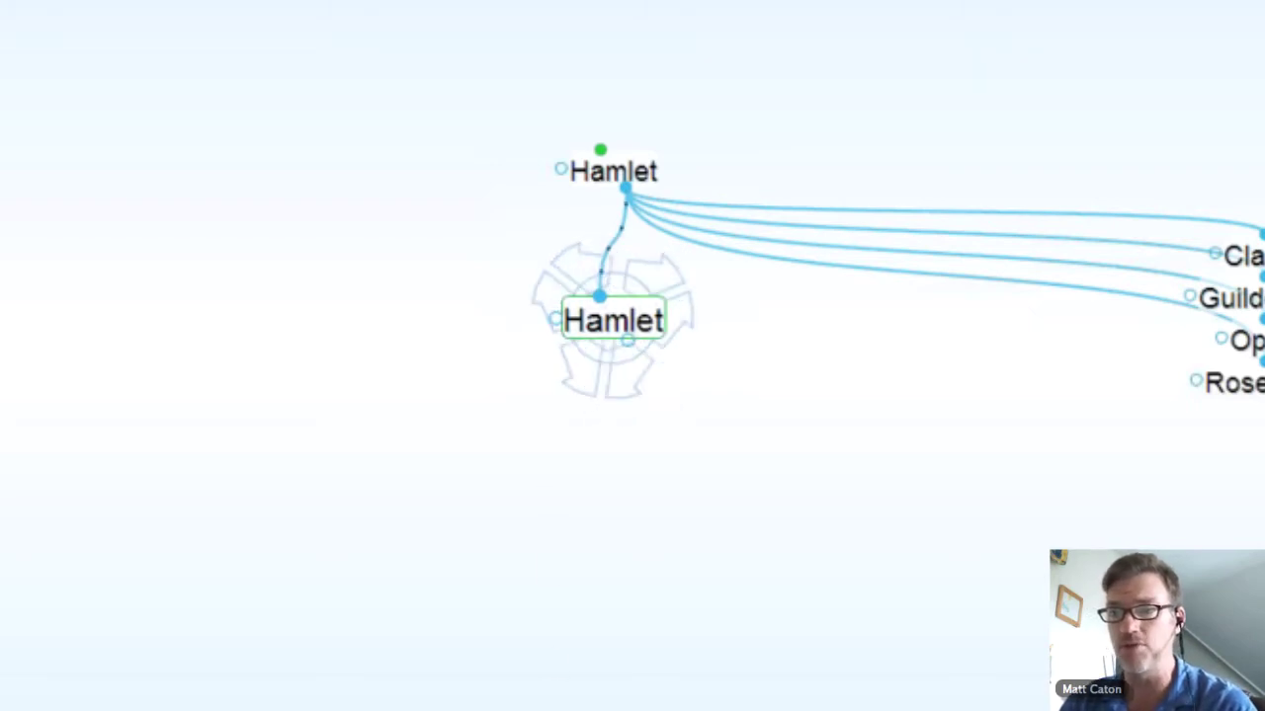
right_click(606, 327)
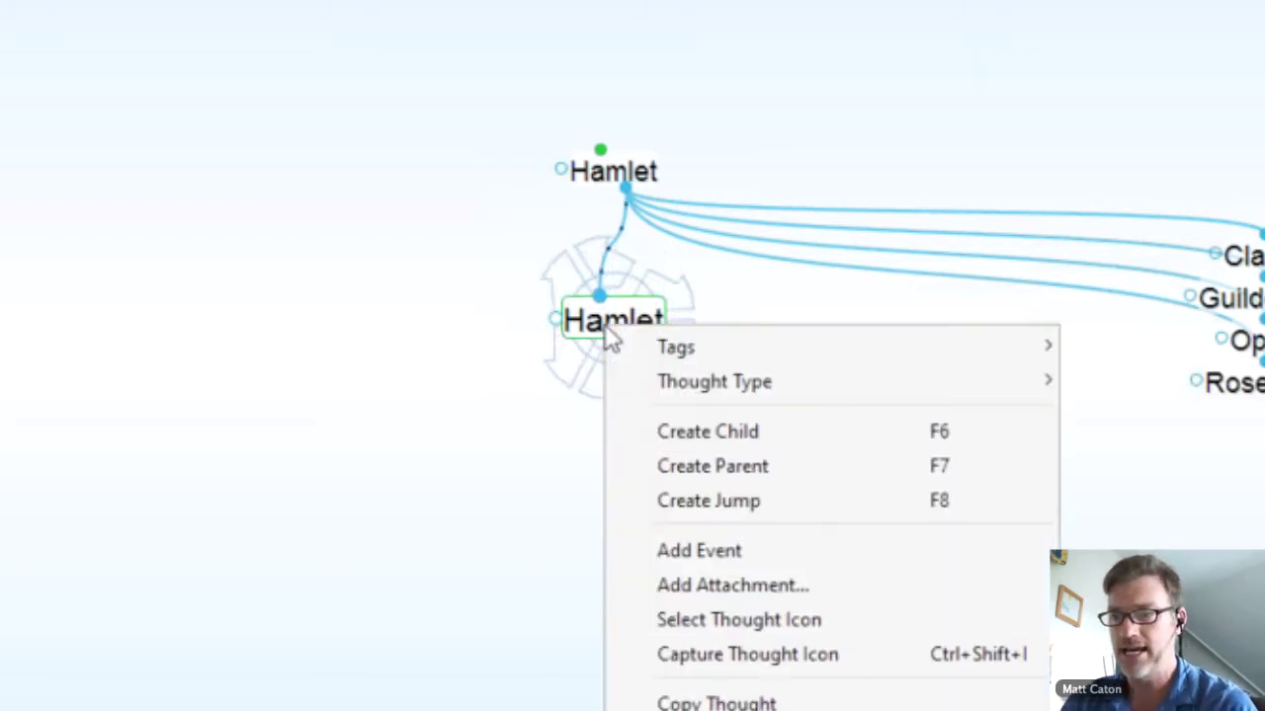
mouse_move(664, 396)
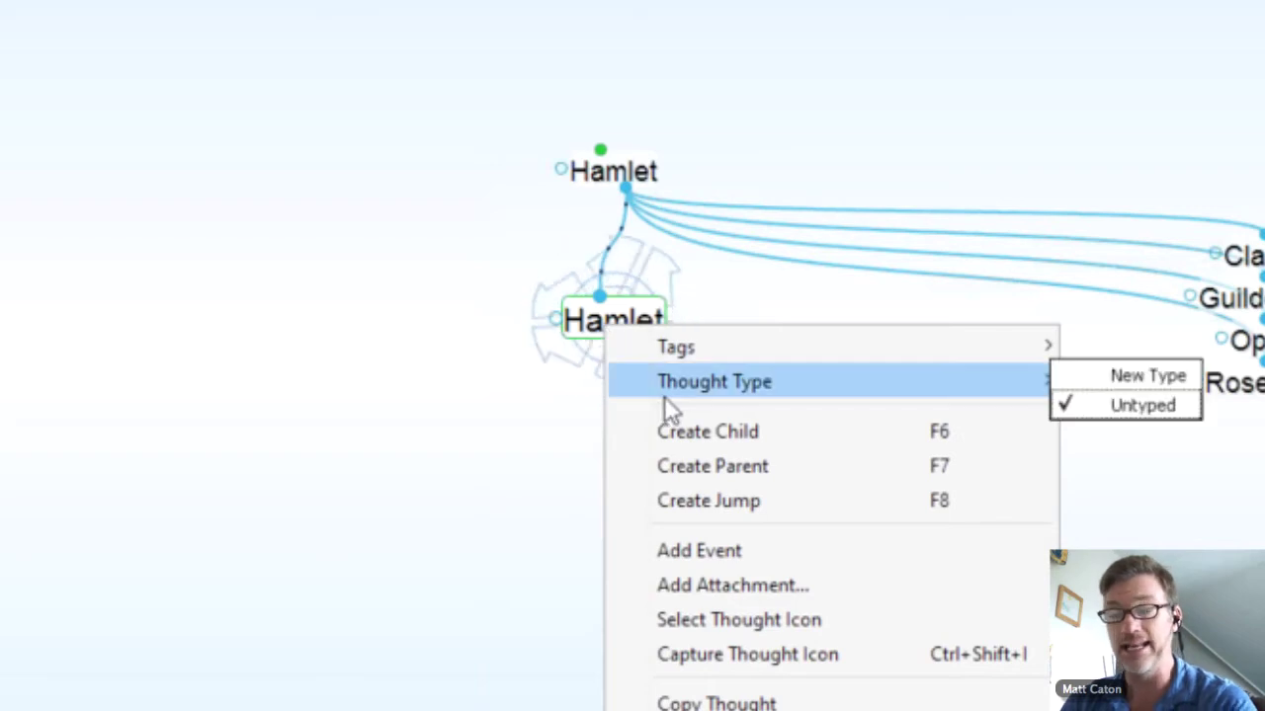
left_click(1150, 376)
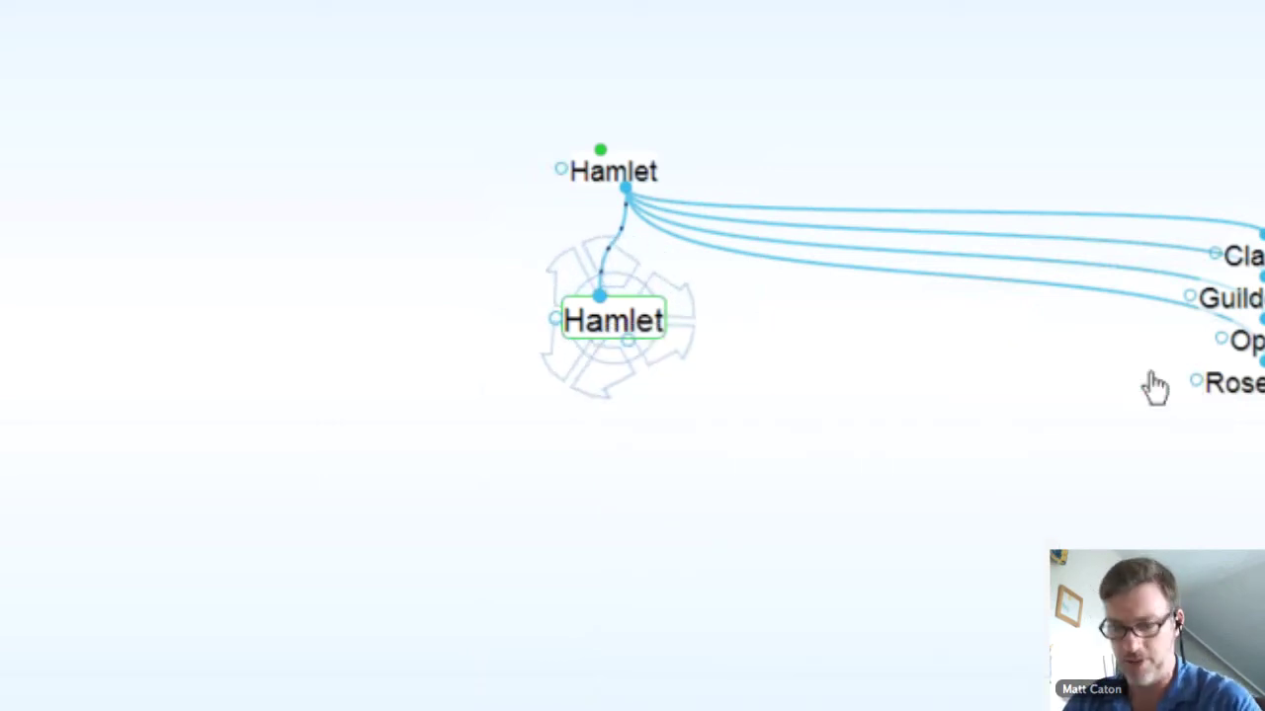
type("Chara")
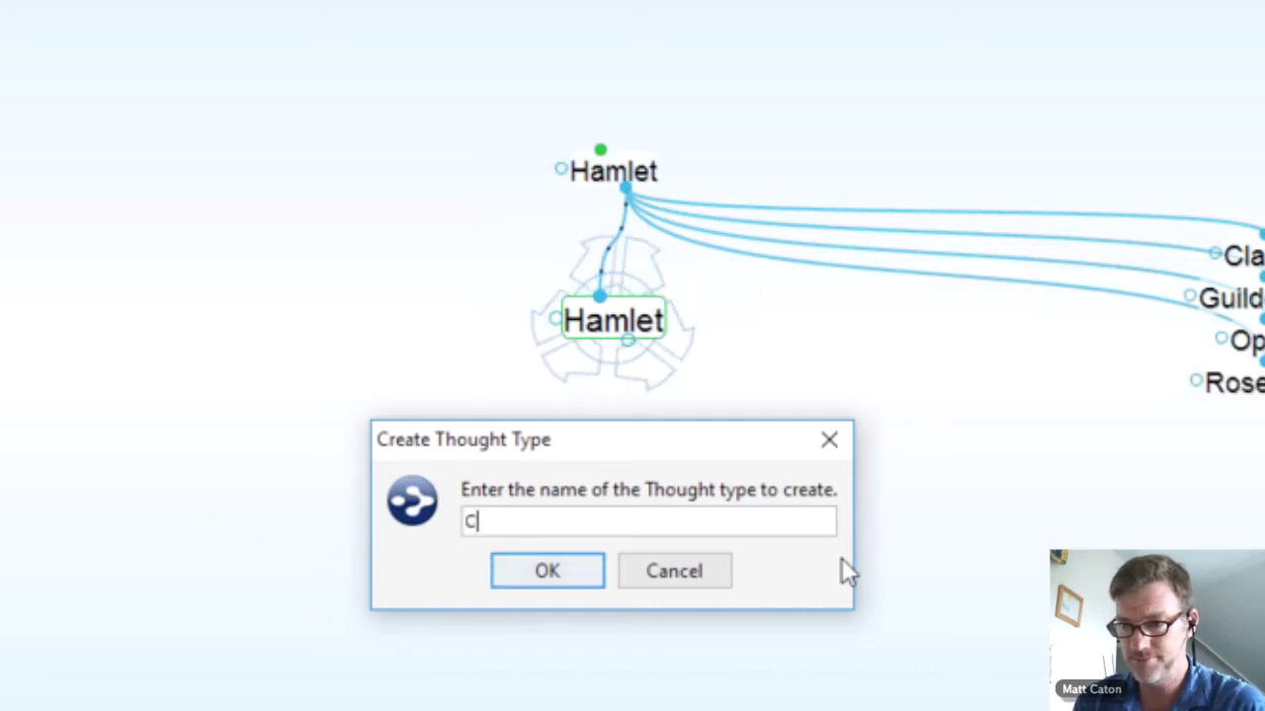
type("cter")
key("Return")
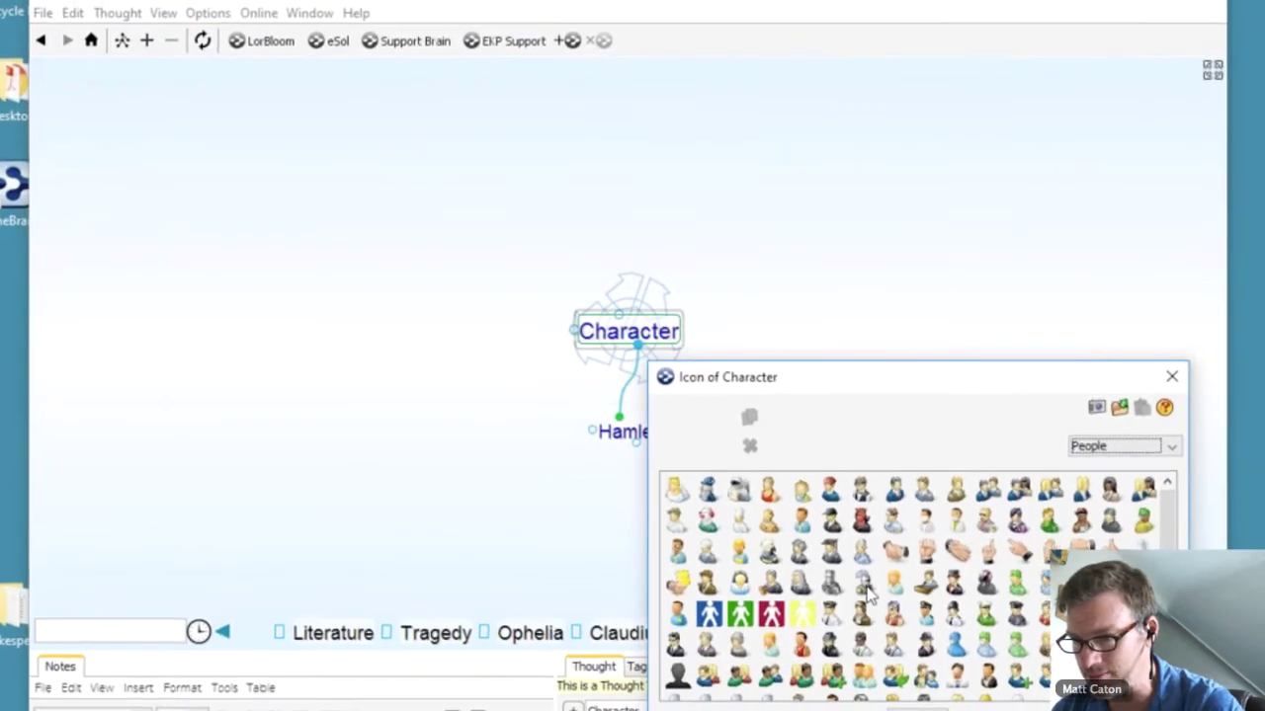
- Give the Character type a grey figure icon from the People set and rename the type Key Character
left_click(865, 586)
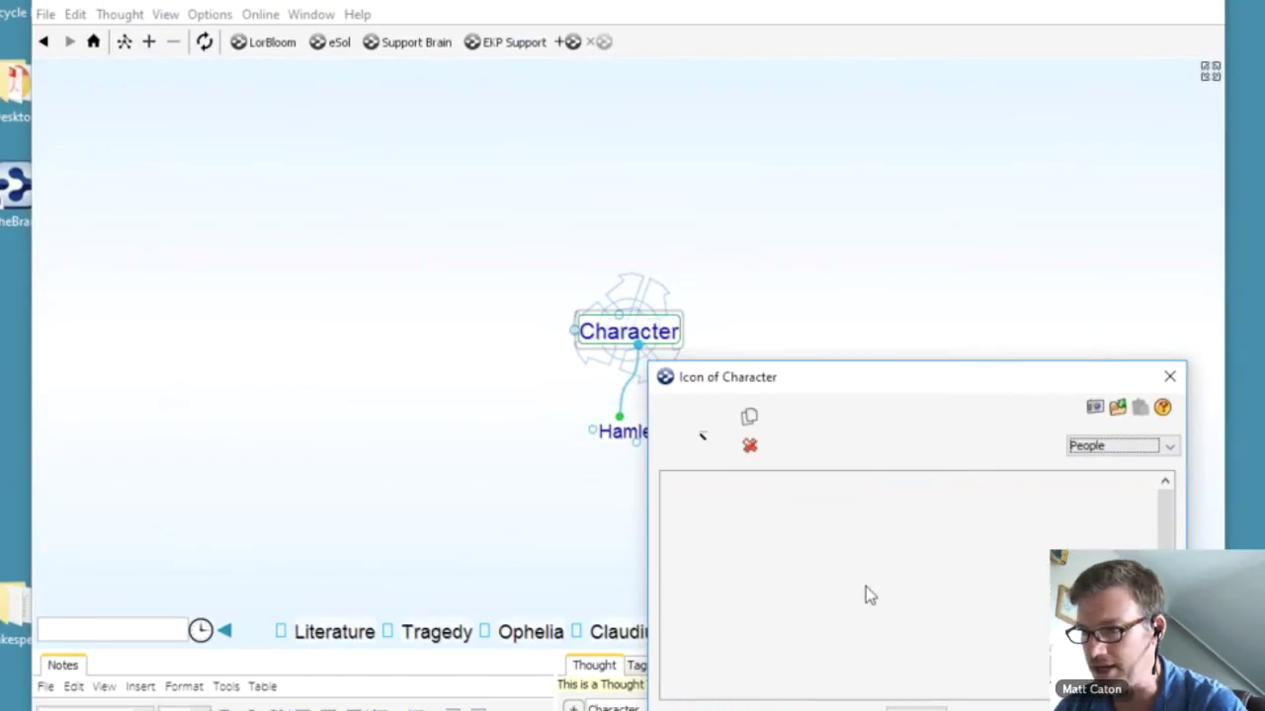
left_click(1171, 385)
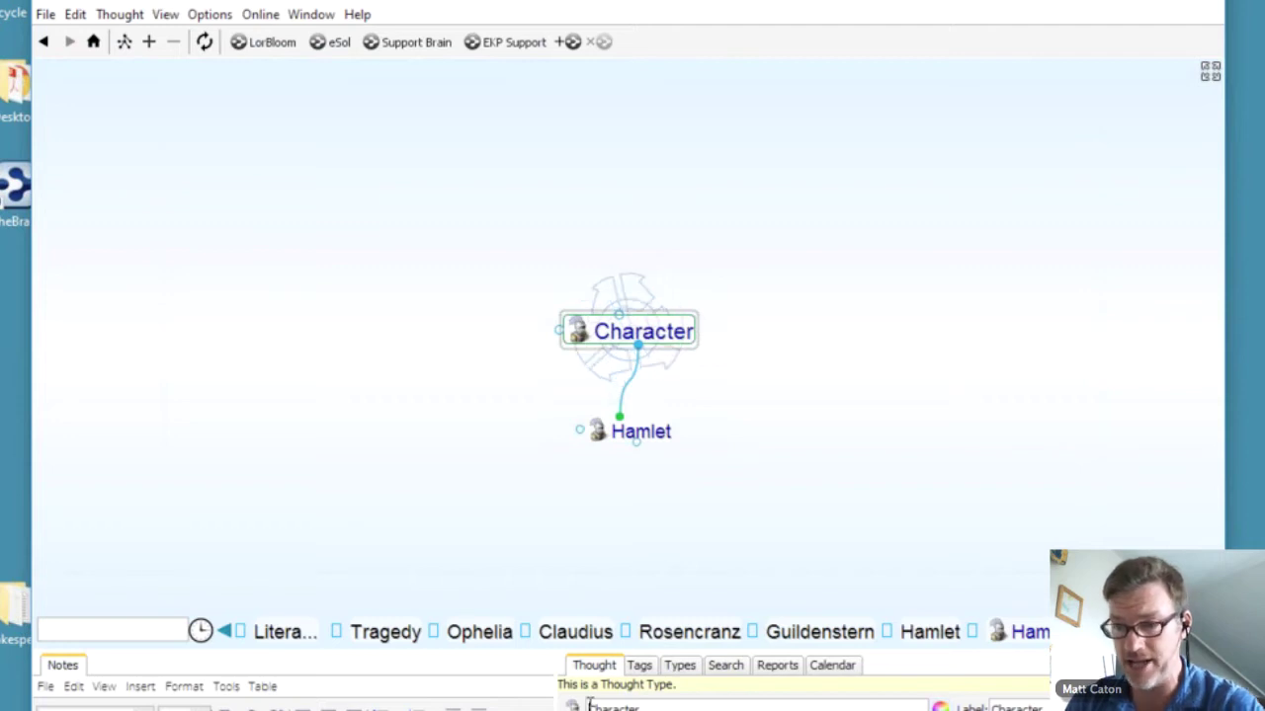
left_click(590, 706)
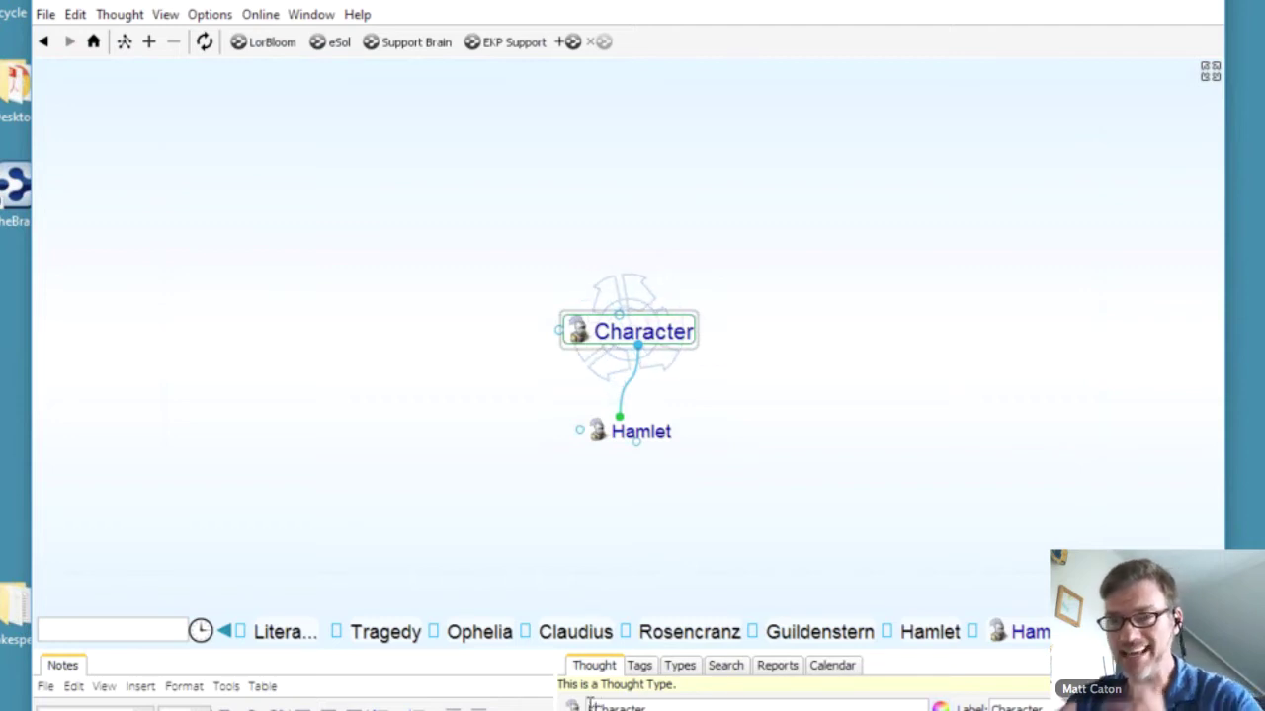
type("Key")
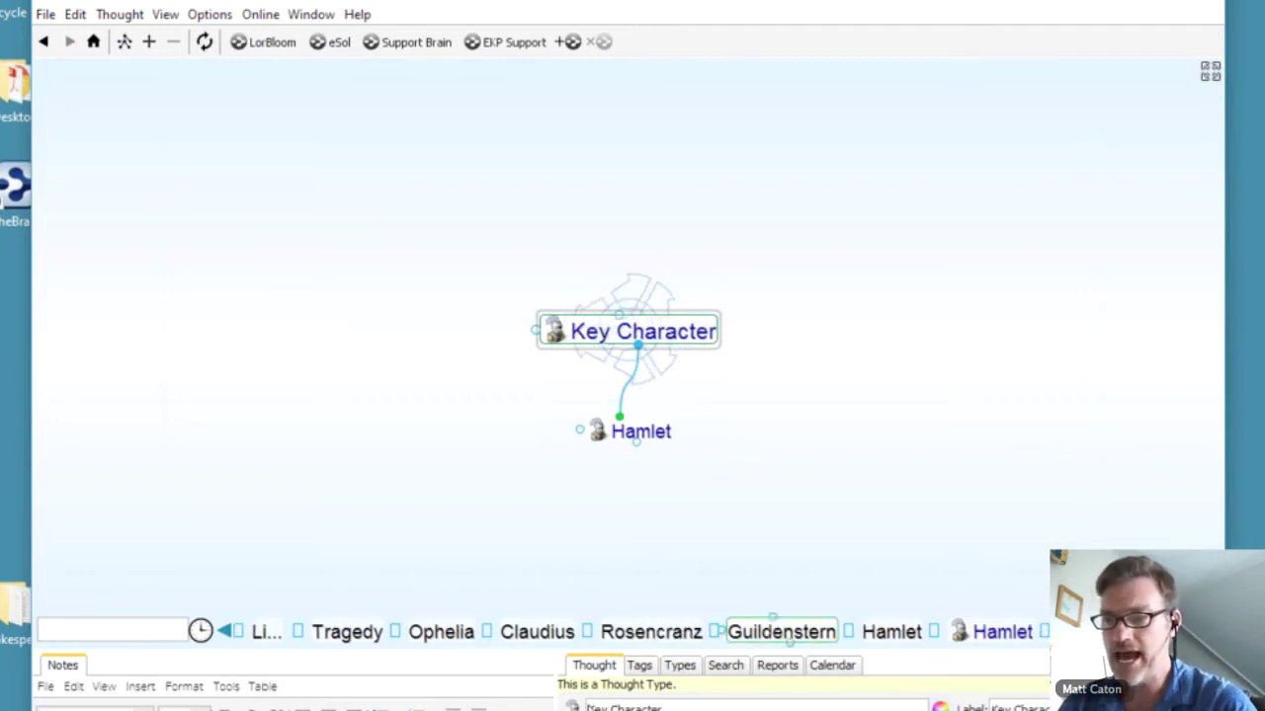
- Return to the Hamlet play through its character thought and assign the Key Character type to Ophelia
left_click(656, 432)
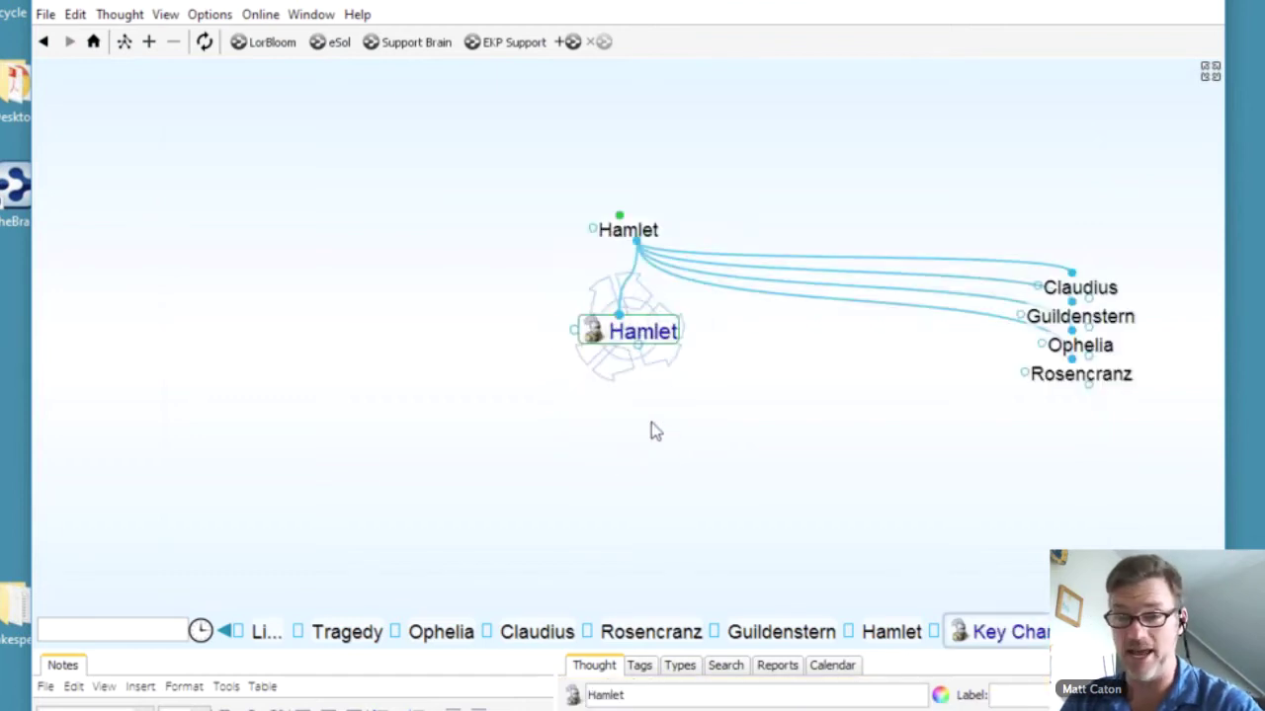
left_click(629, 237)
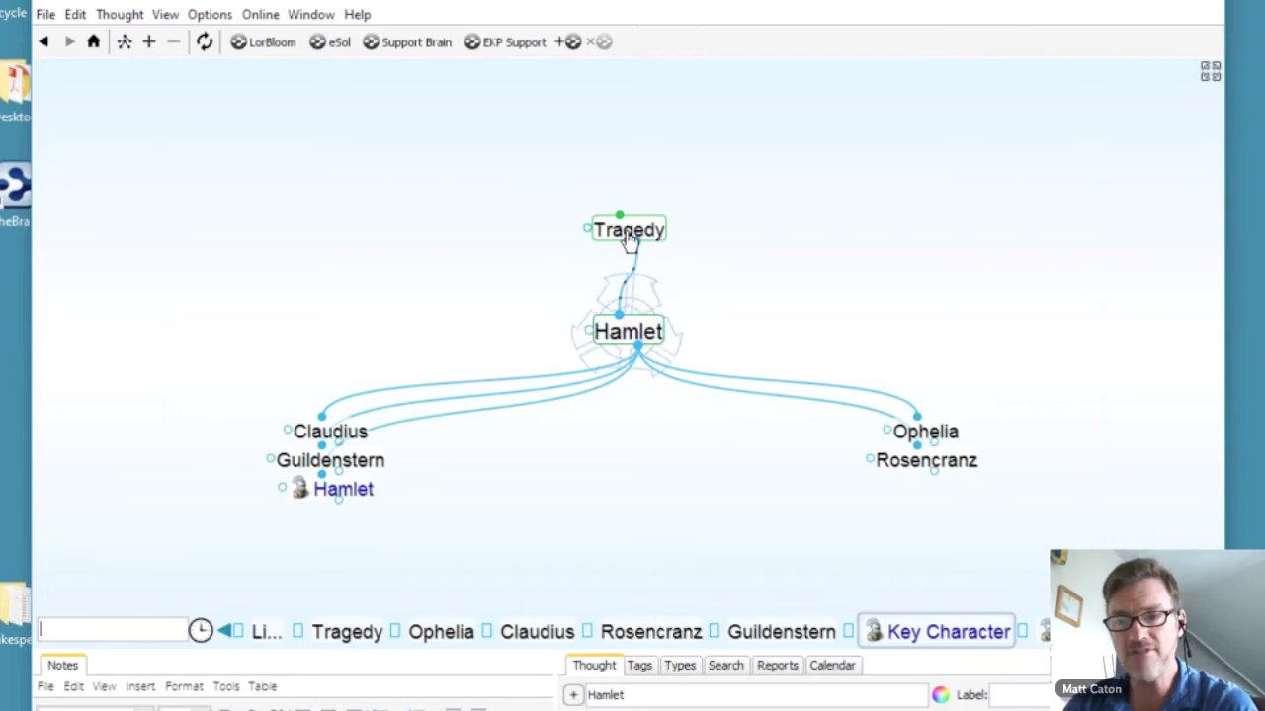
mouse_move(367, 505)
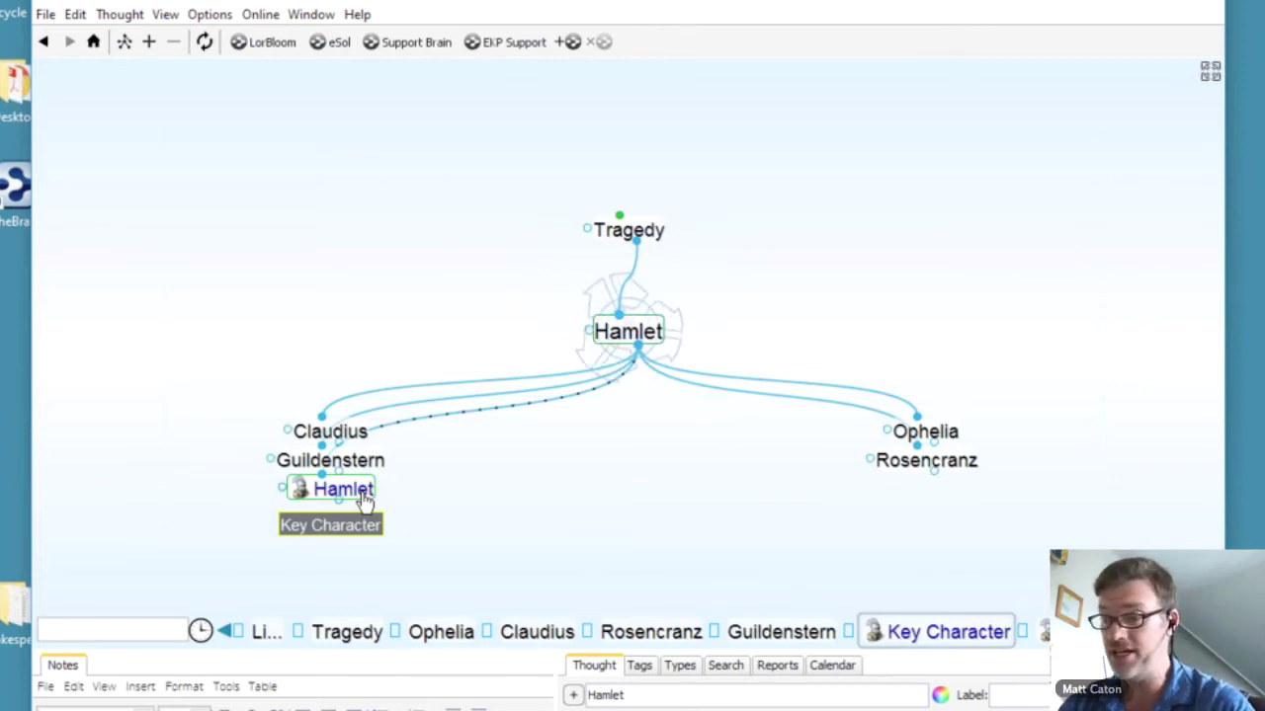
right_click(947, 438)
mouse_move(1010, 474)
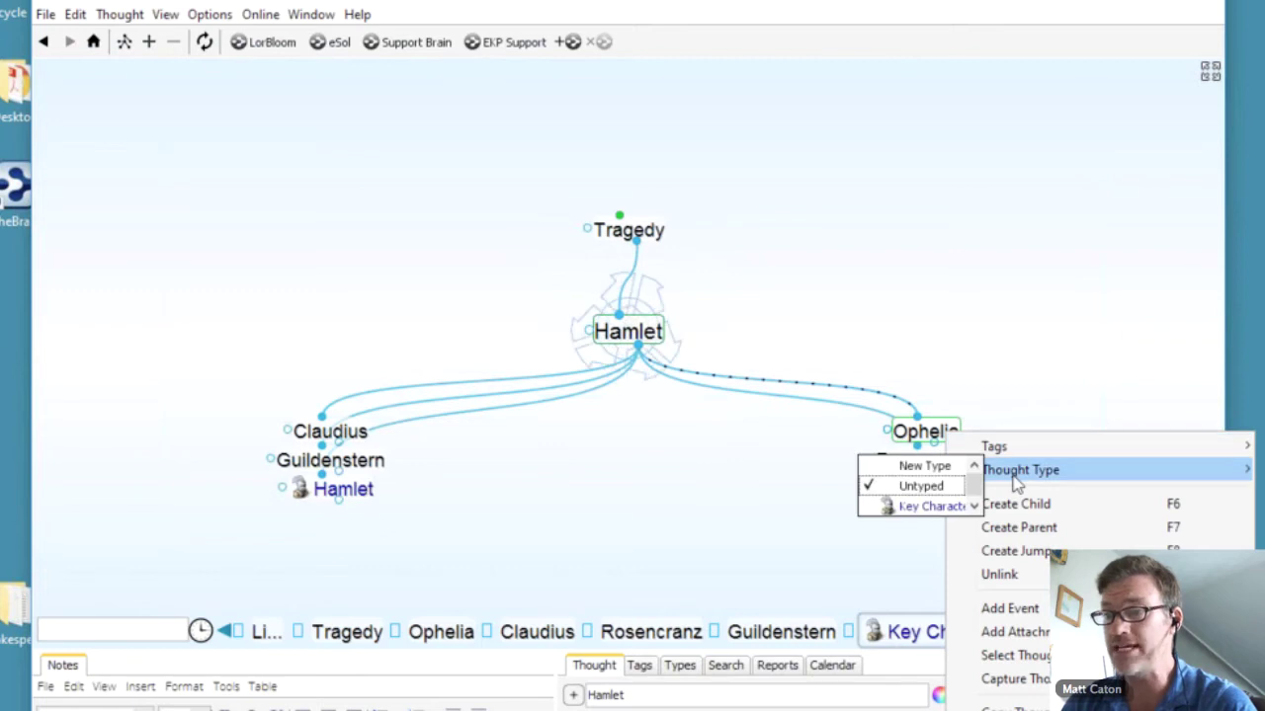
left_click(934, 507)
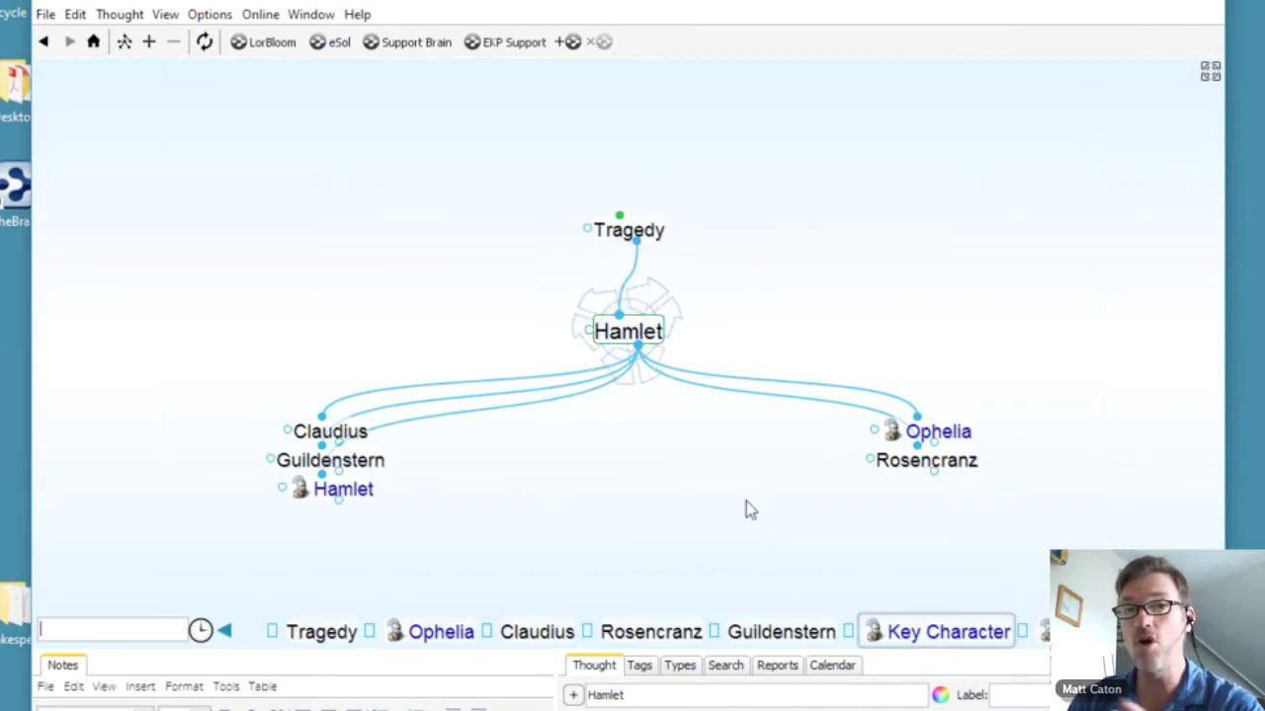
- Arrange the thoughts by type instead of by name
right_click(748, 507)
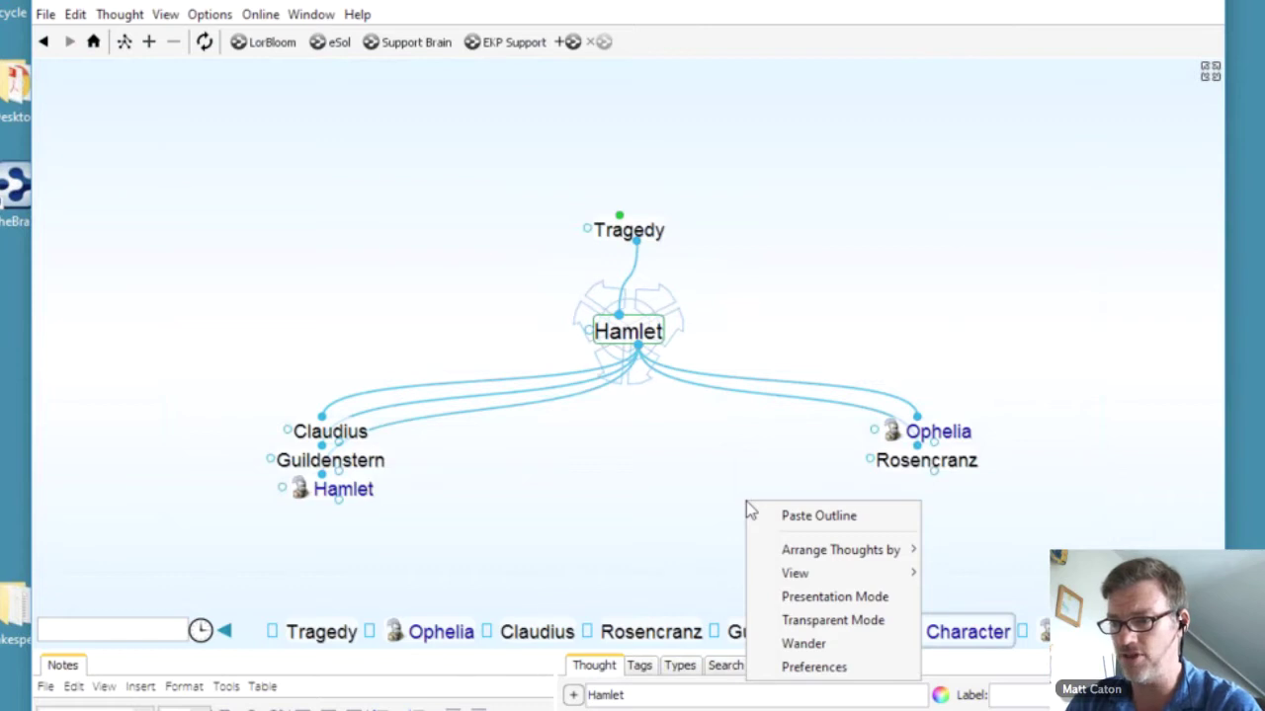
mouse_move(795, 560)
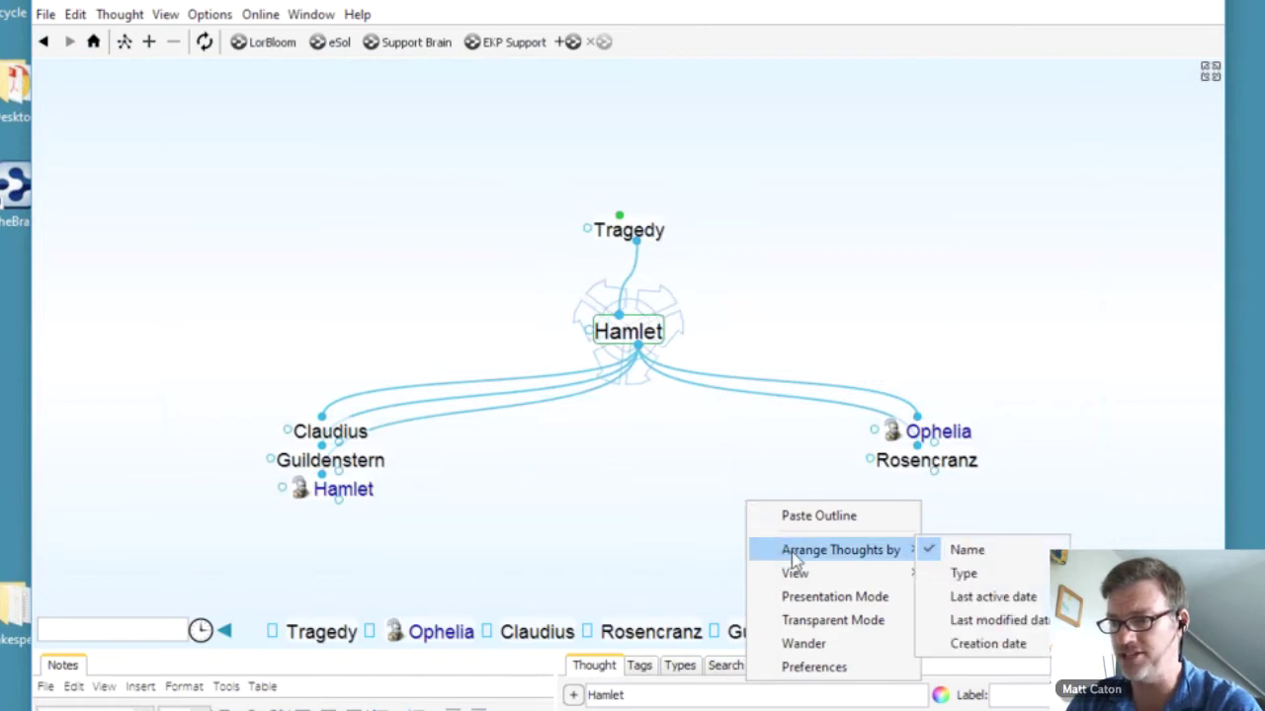
left_click(973, 581)
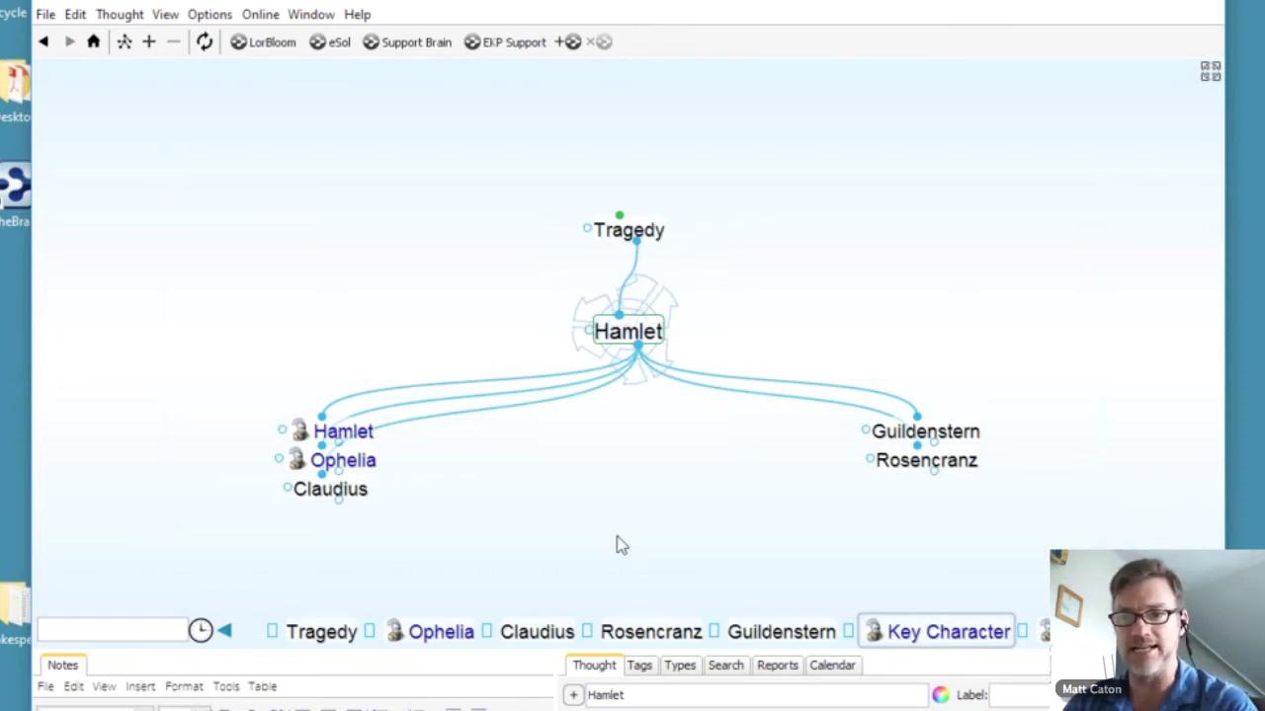
- Make the Hamlet character active, narrow the Brain window to reach the desktop's Shakespeare folder, and open Hamlet Character Study.docx in Word
left_click(358, 434)
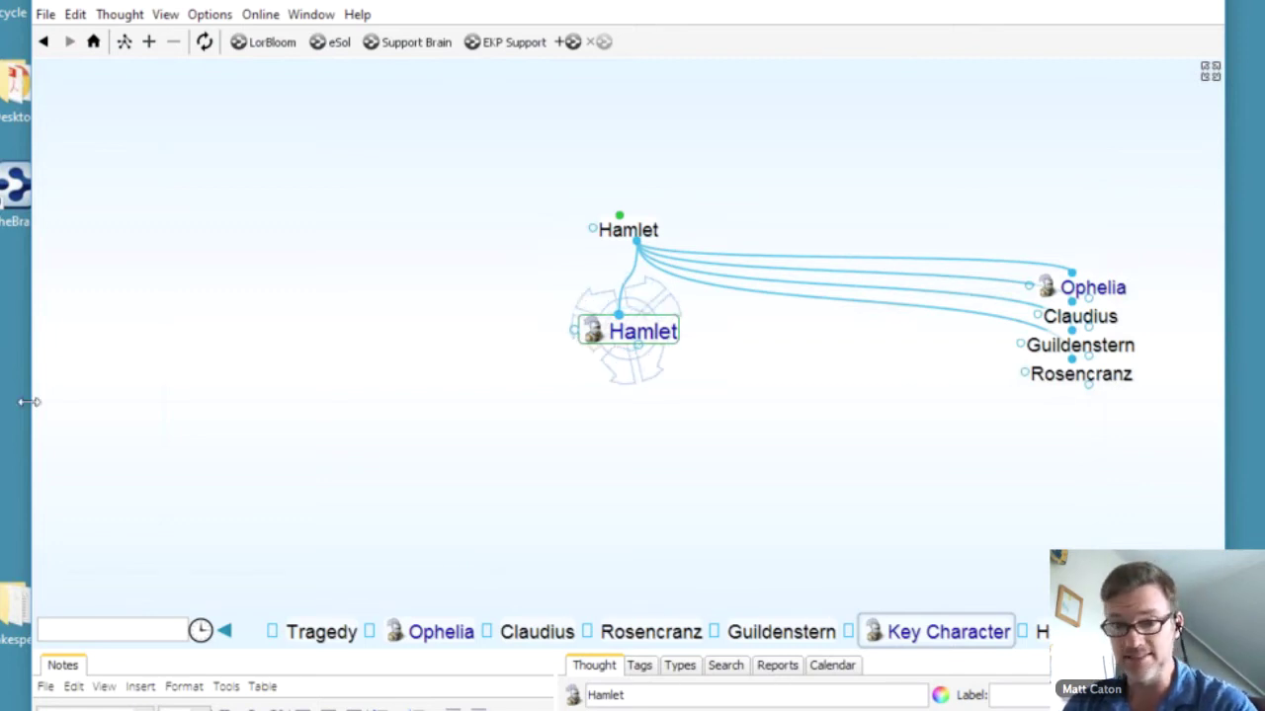
left_click_drag(28, 402, 254, 402)
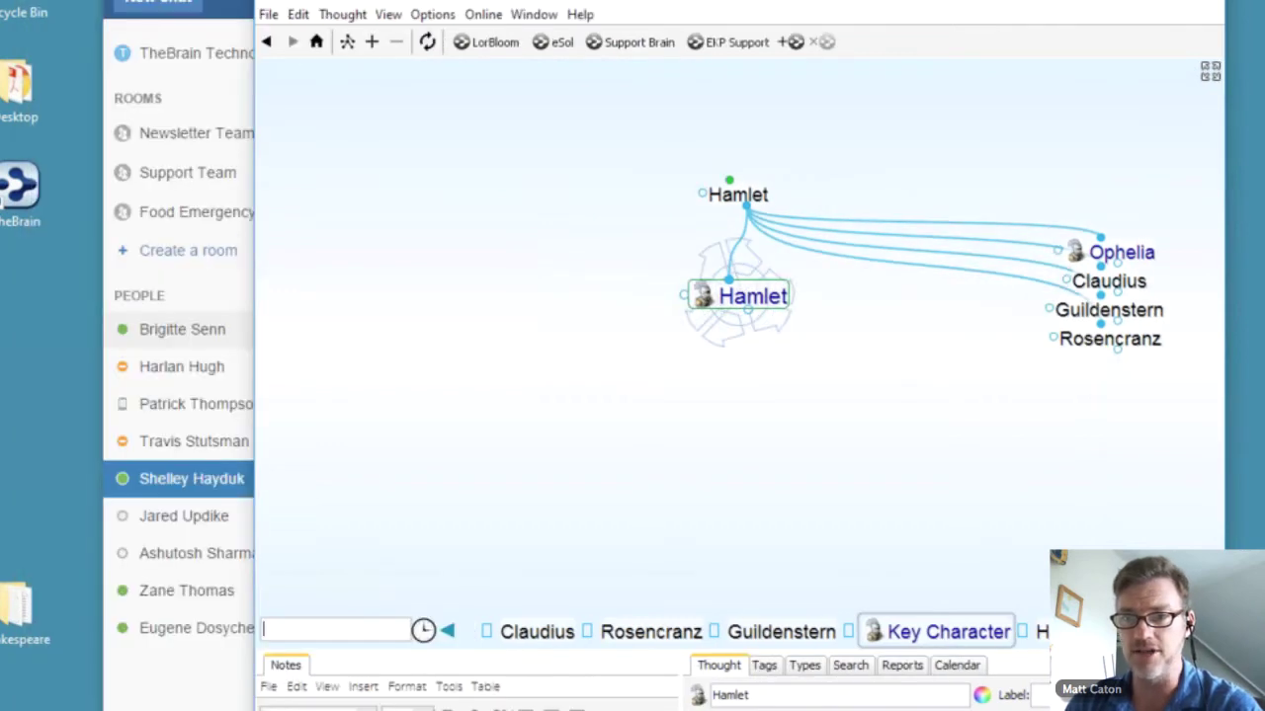
double_click(25, 578)
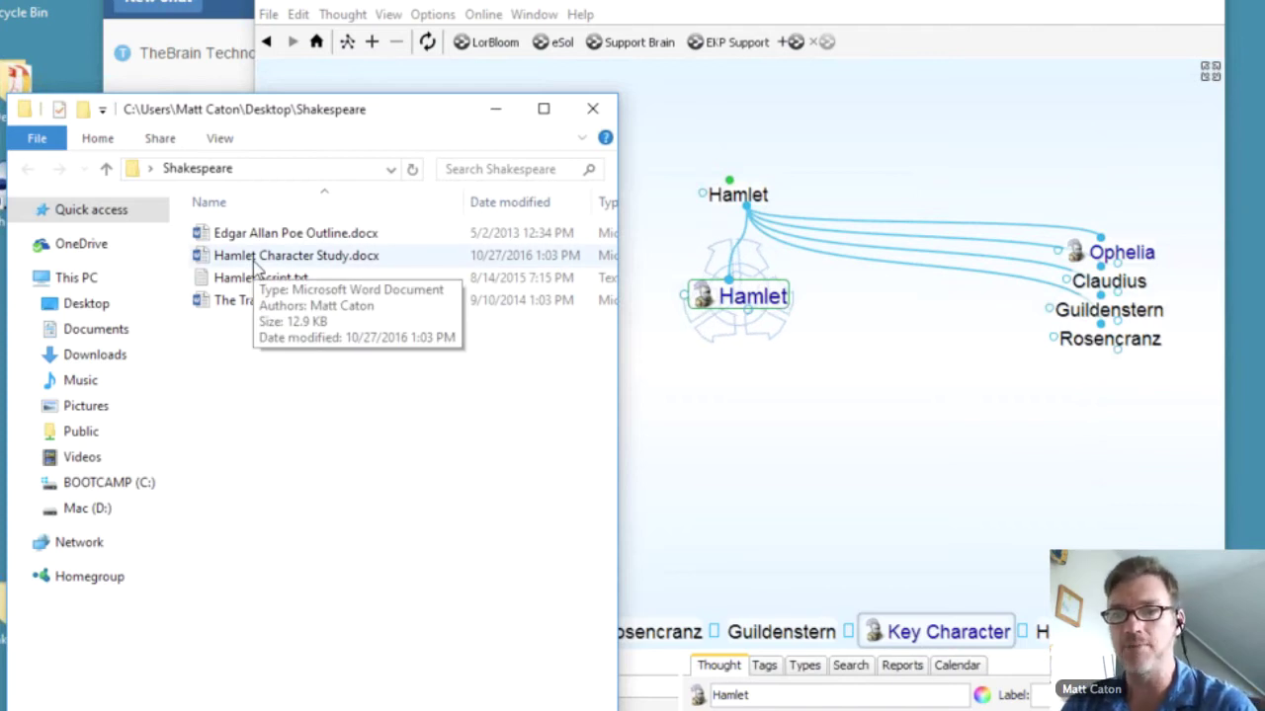
left_click_drag(255, 267, 321, 259)
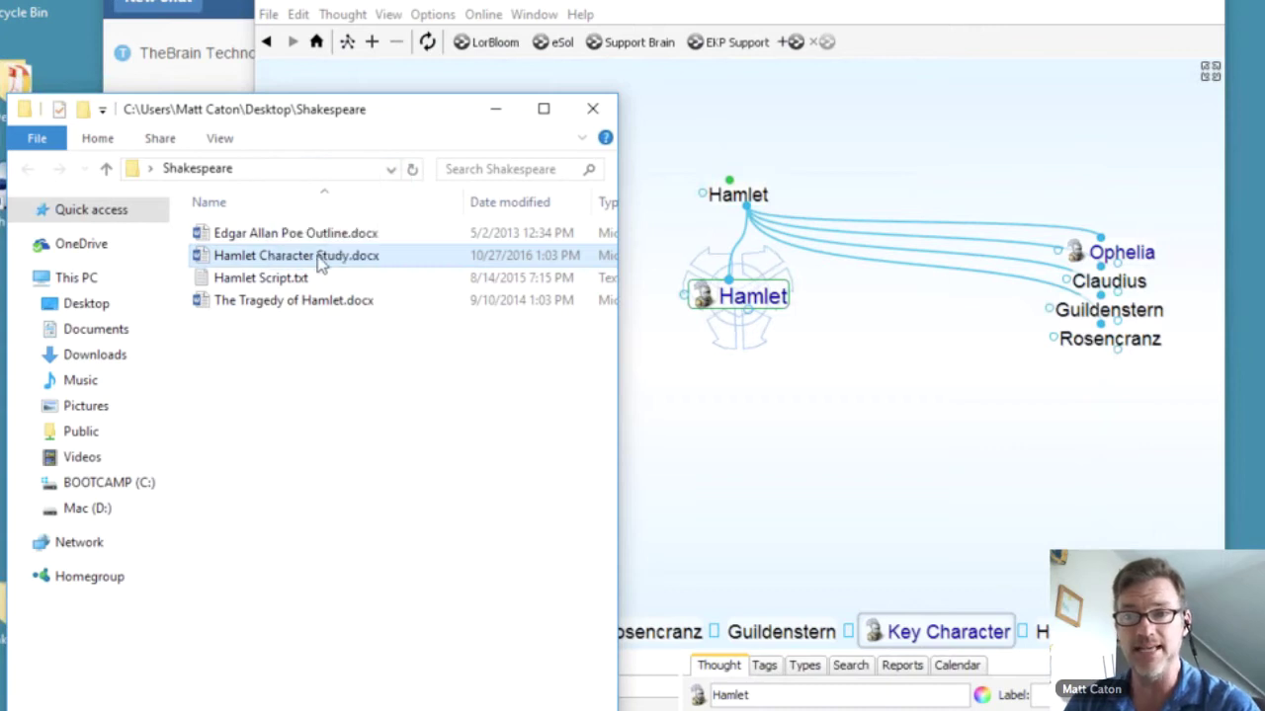
double_click(292, 259)
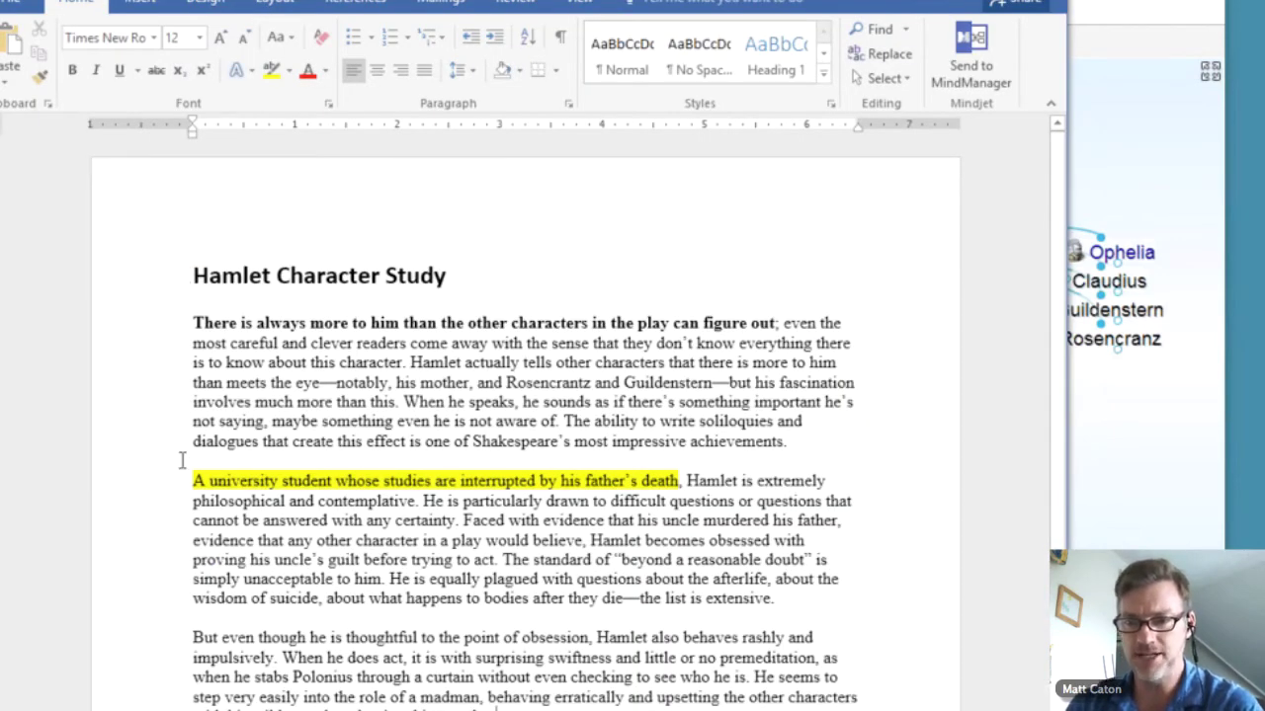
- Copy the character study text from "A university student whose studies are interrupted" through the end of the following paragraph
key("ctrl+shift+Right")
key("ctrl+shift+Right")
key("ctrl+shift+Right")
key("ctrl+shift+Right")
key("ctrl+shift+Right")
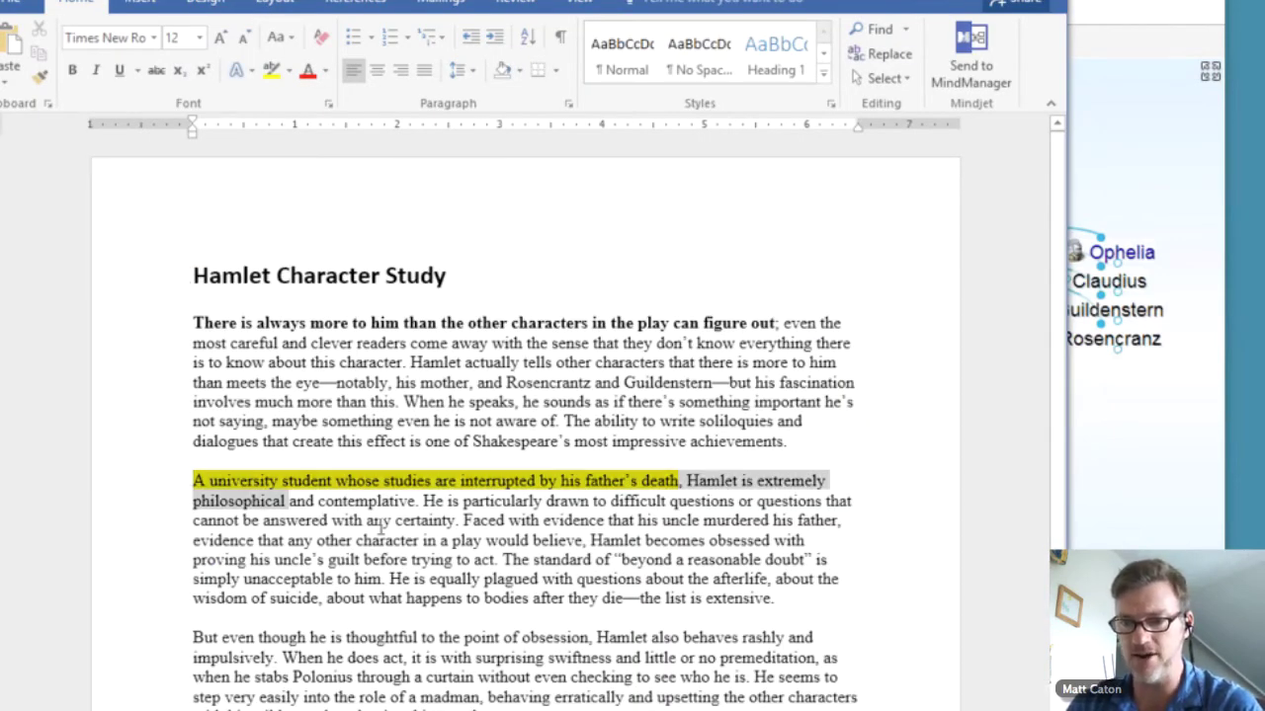
key("ctrl+shift+Down")
key("ctrl+shift+Down")
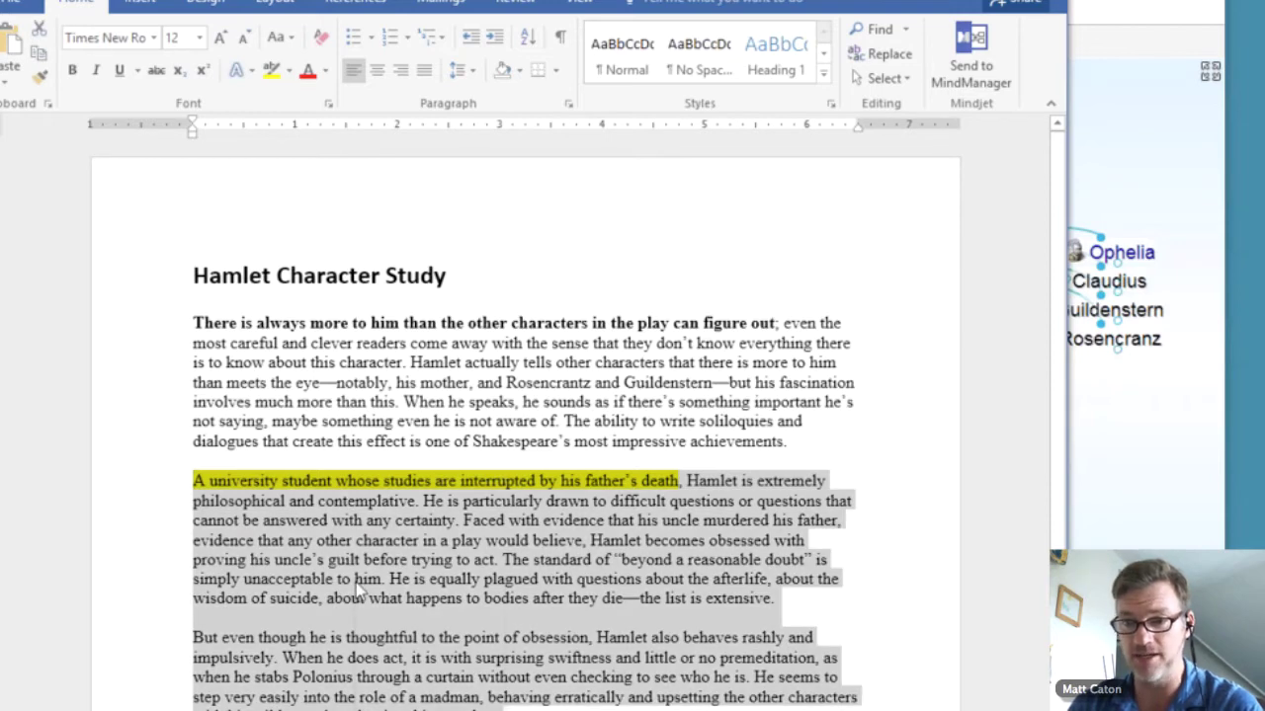
right_click(359, 590)
left_click(395, 620)
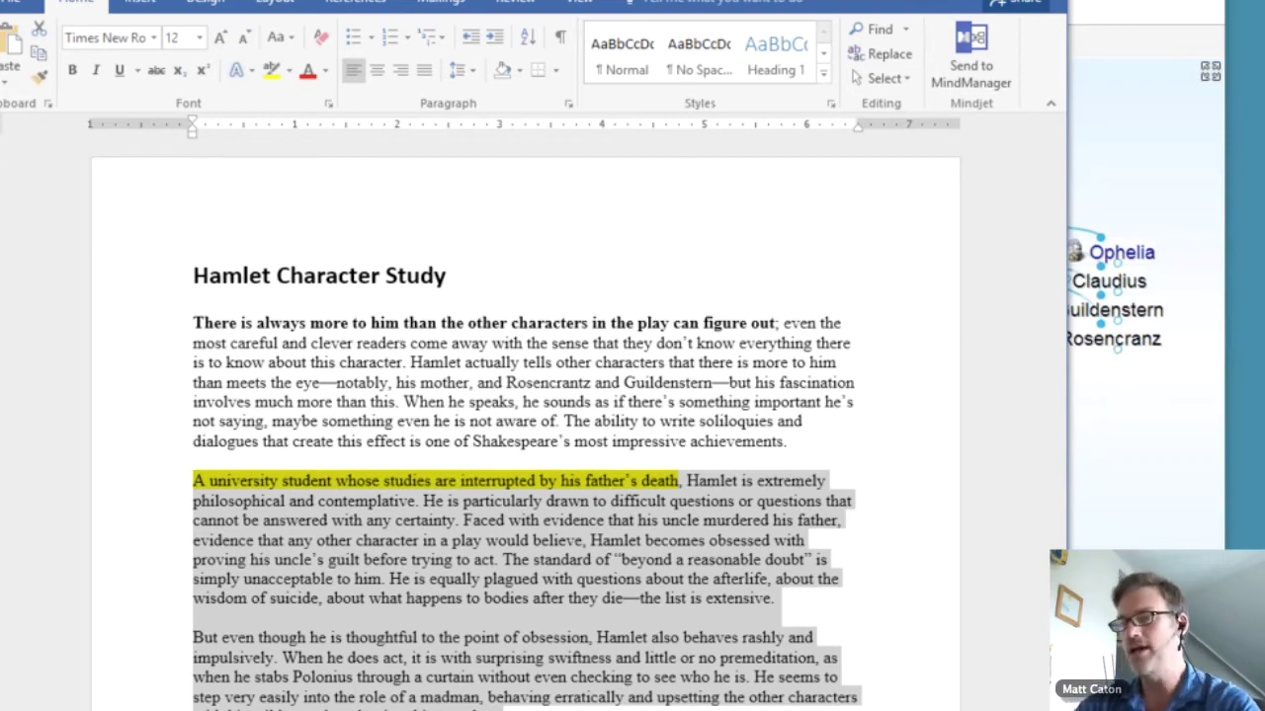
- Minimize the character study, open The Tragedy of Hamlet.docx from the Shakespeare folder, and select all of its content
key("super+Down")
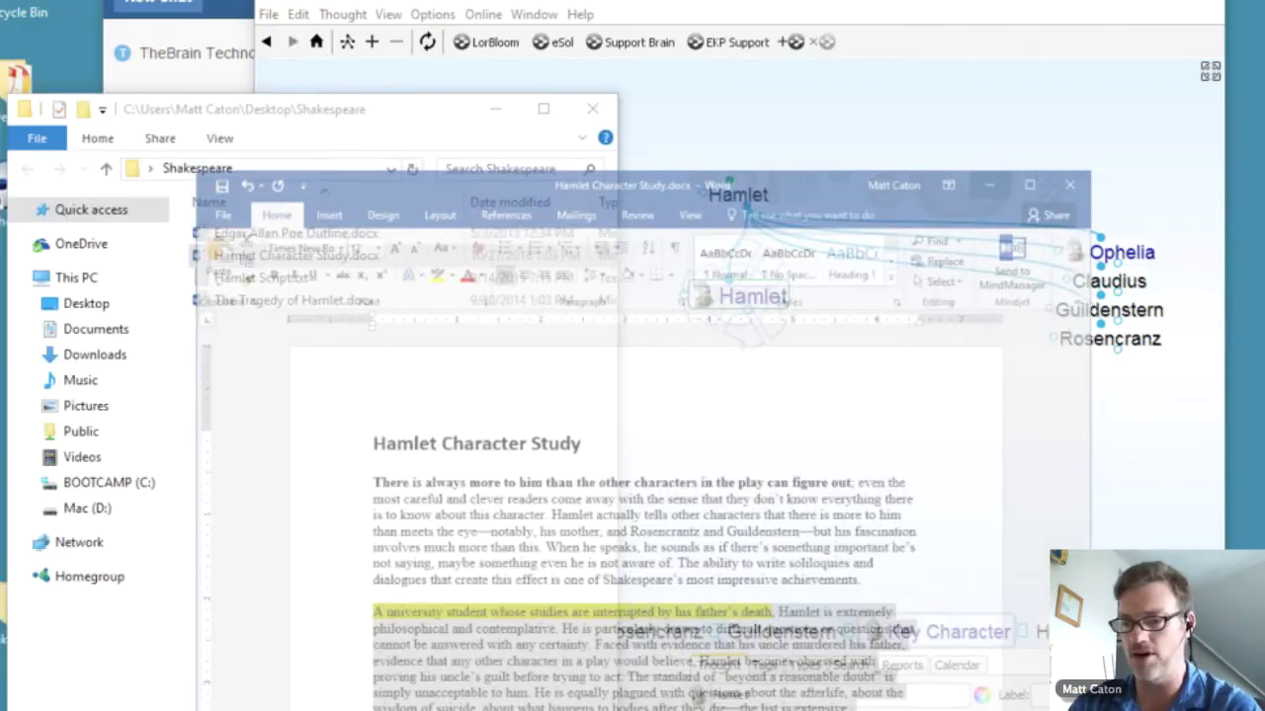
key("super+Down")
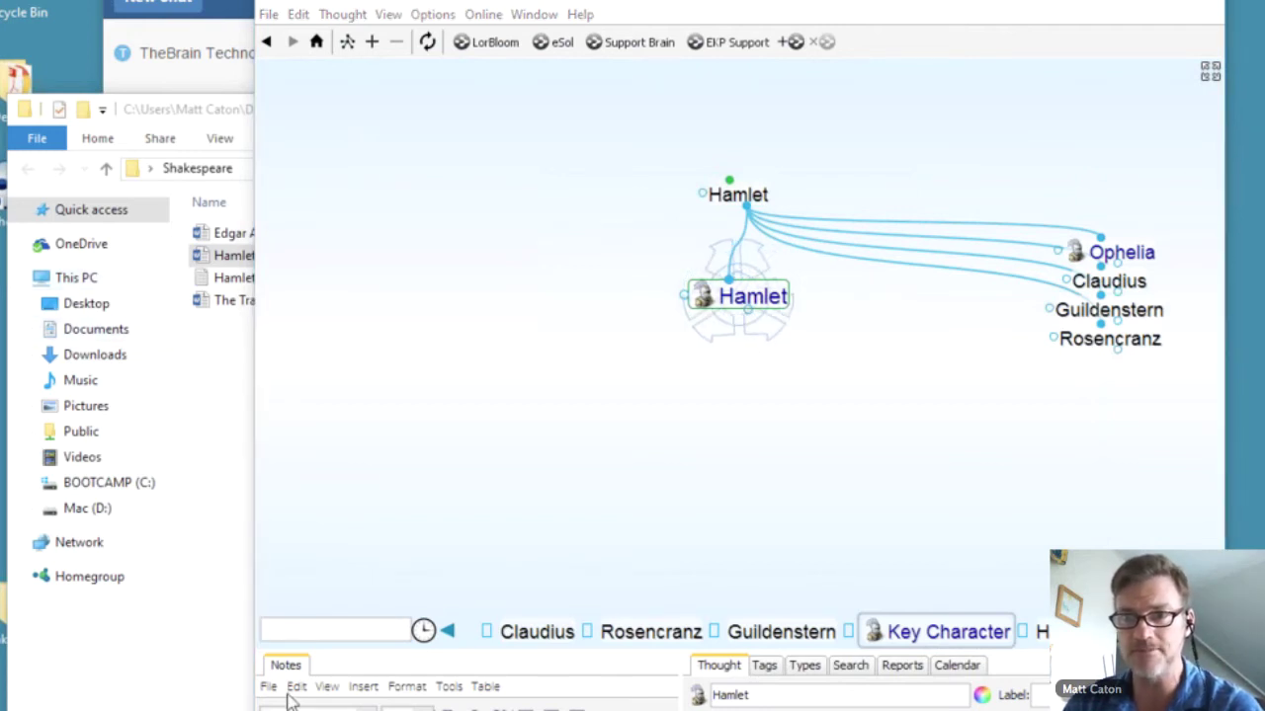
left_click(243, 253)
left_click(255, 306)
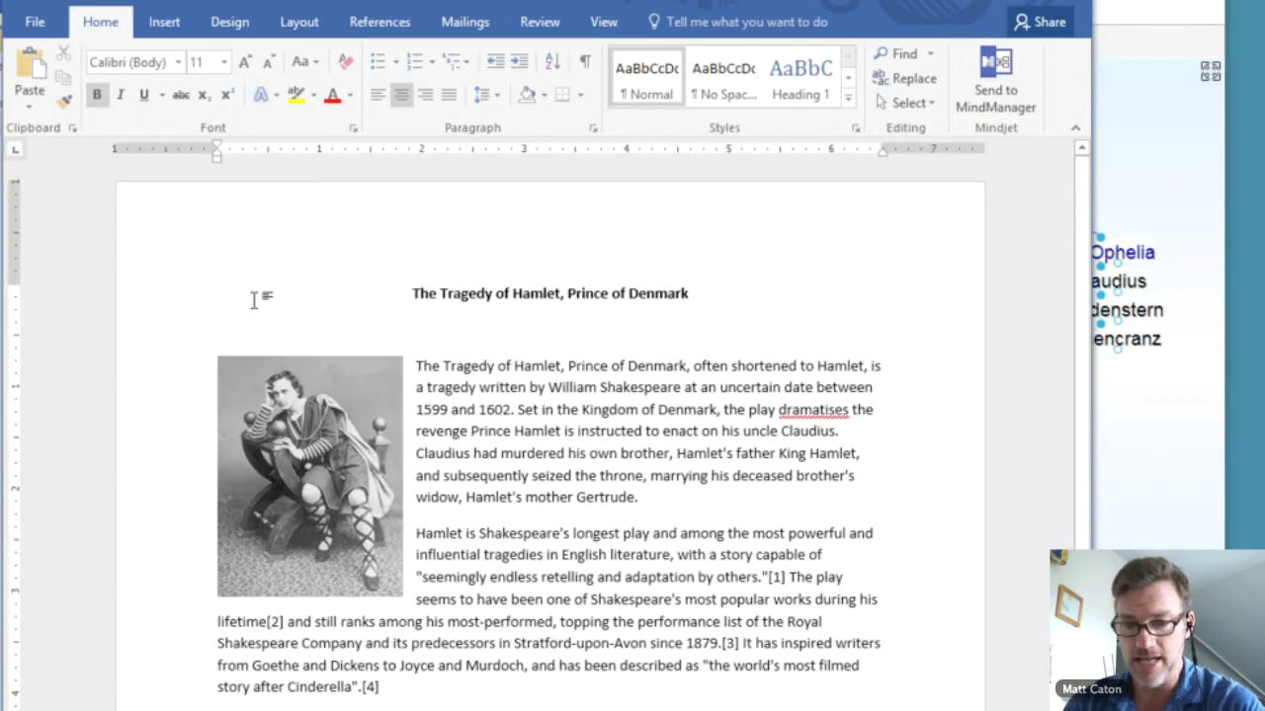
key("ctrl+a")
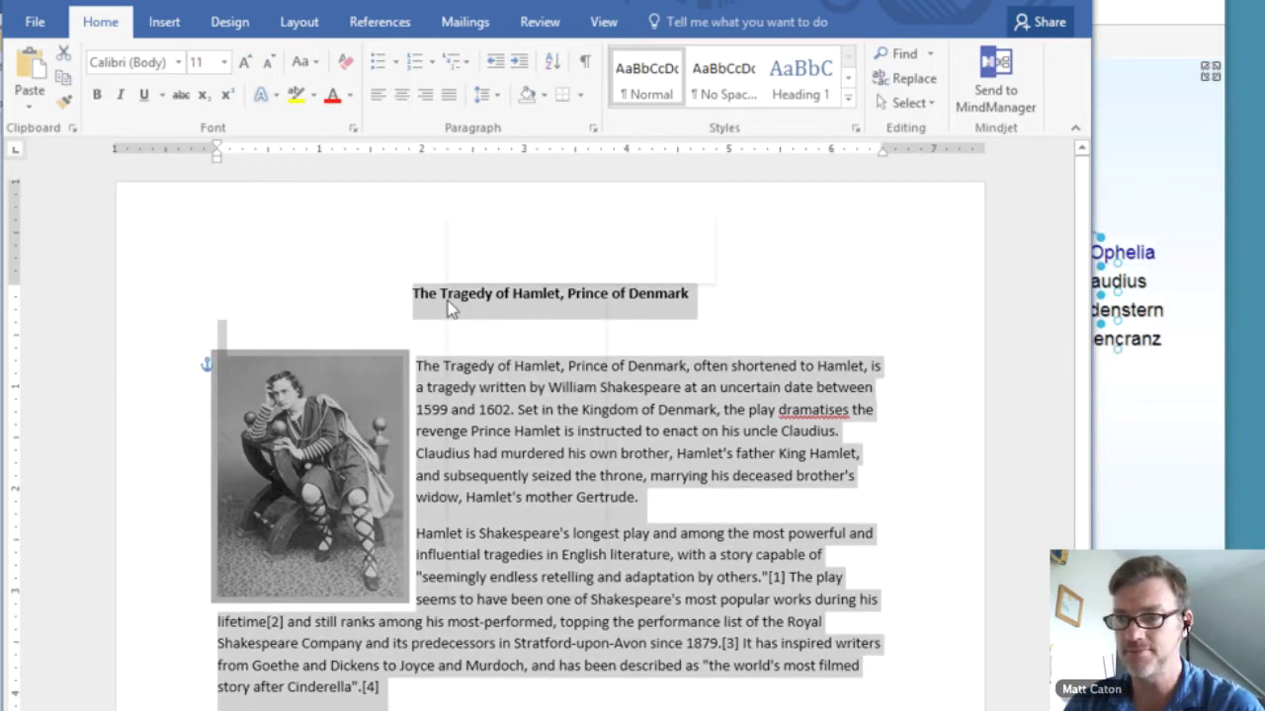
- Switch back to TheBrain, make the Hamlet play active, and create a jump thought named "Hamlet - Keneth Branagh"
left_click(1149, 437)
left_click(747, 195)
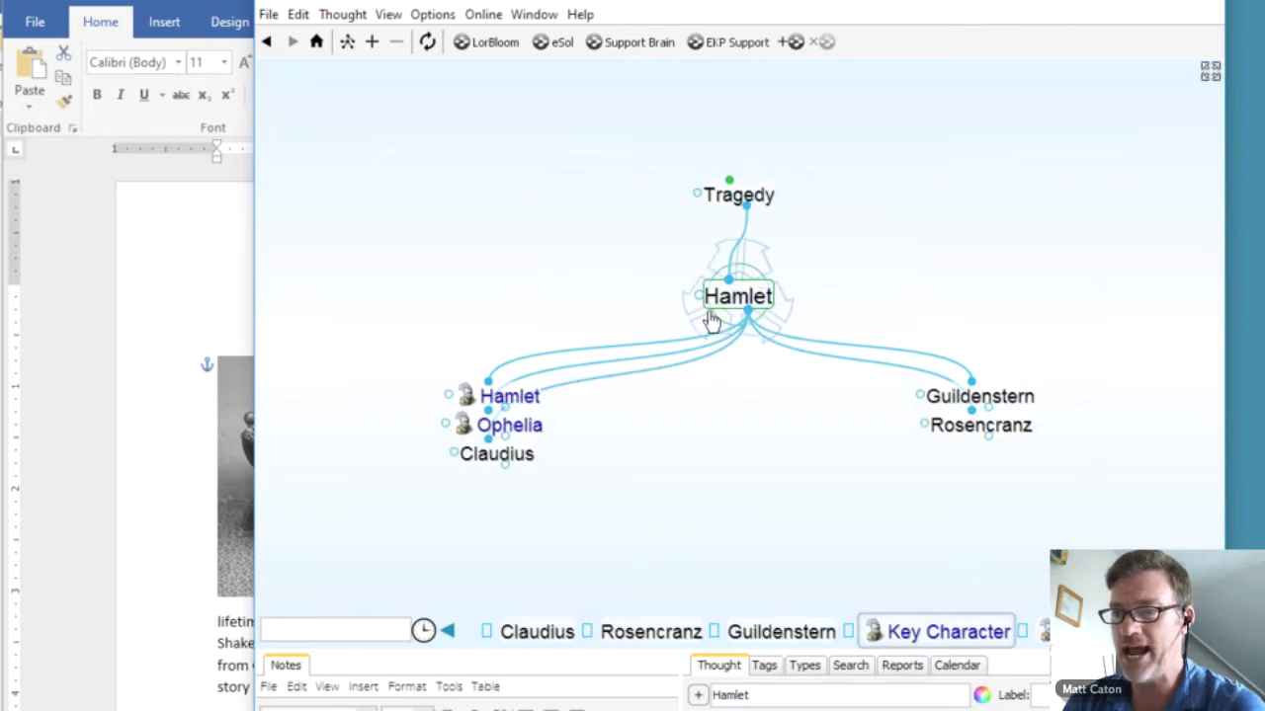
left_click_drag(697, 295, 503, 268)
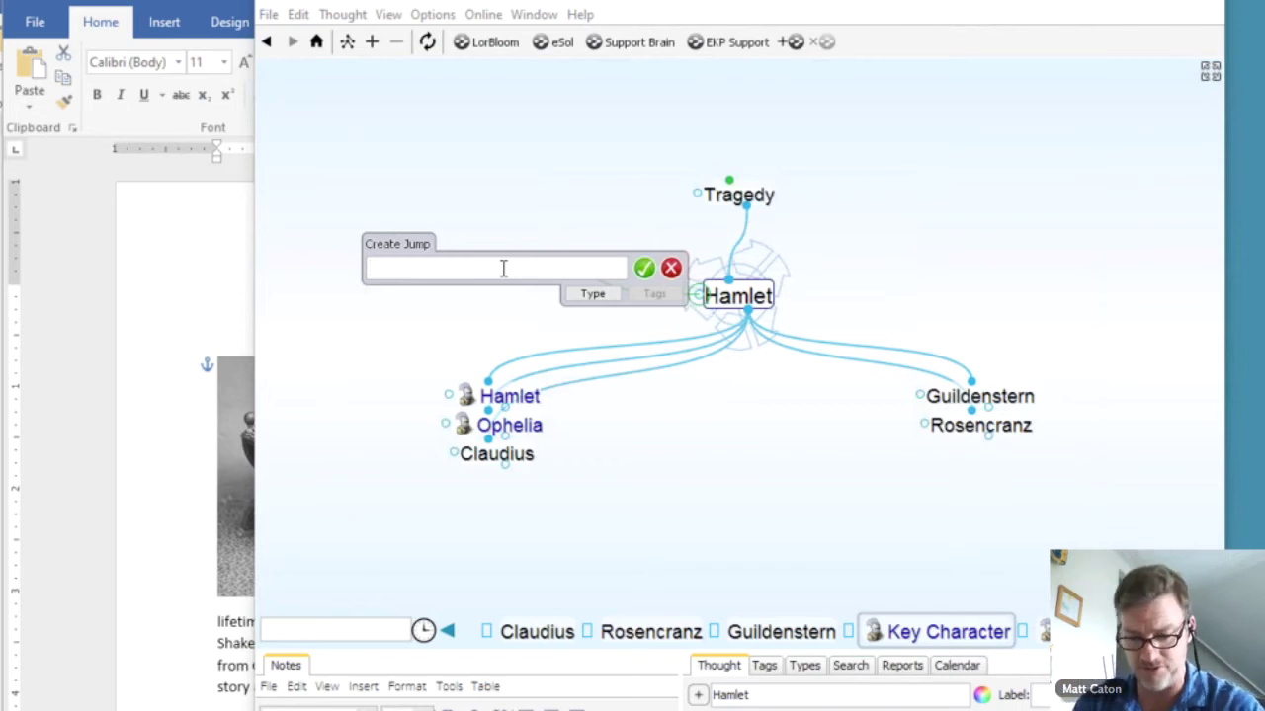
type("Ham")
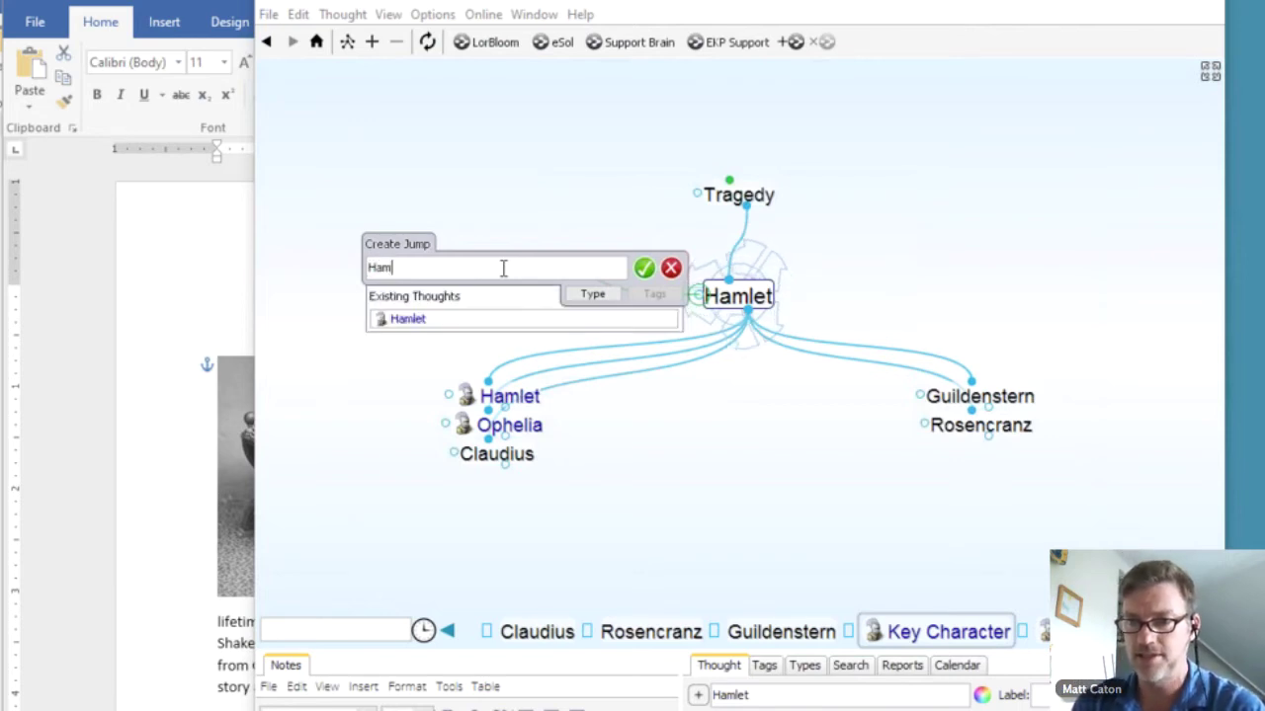
type("let -")
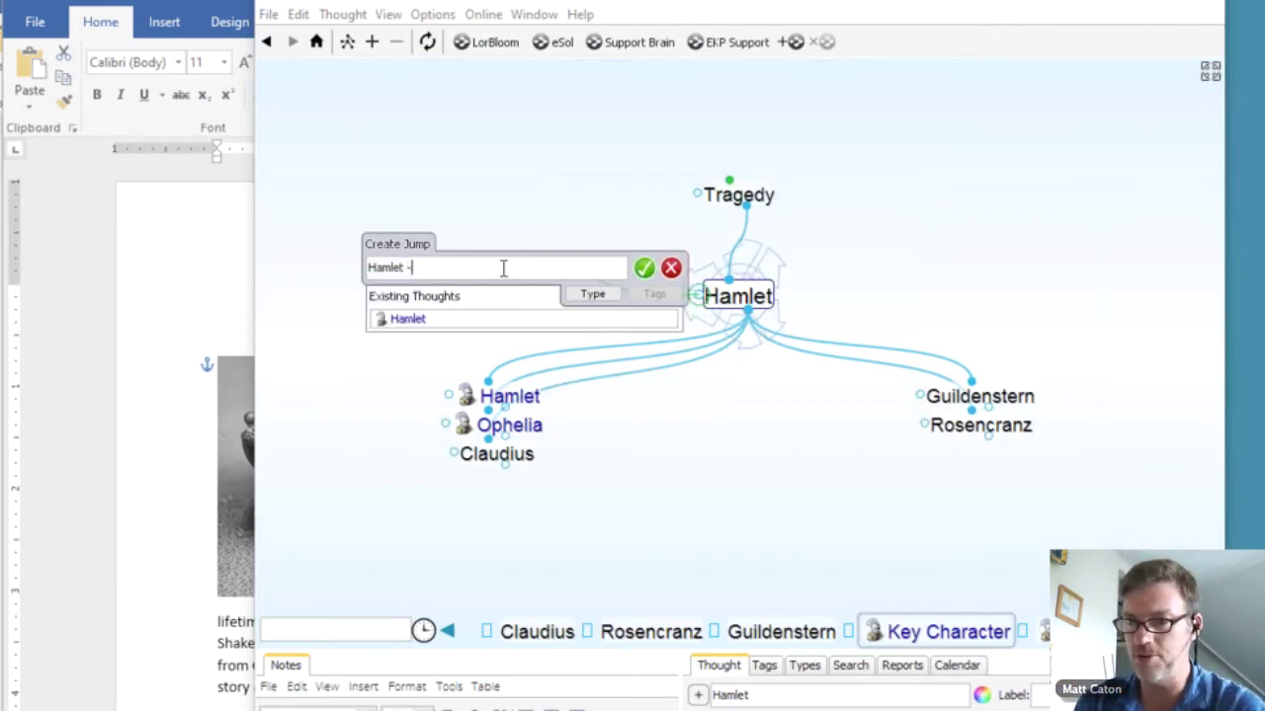
type(" kene")
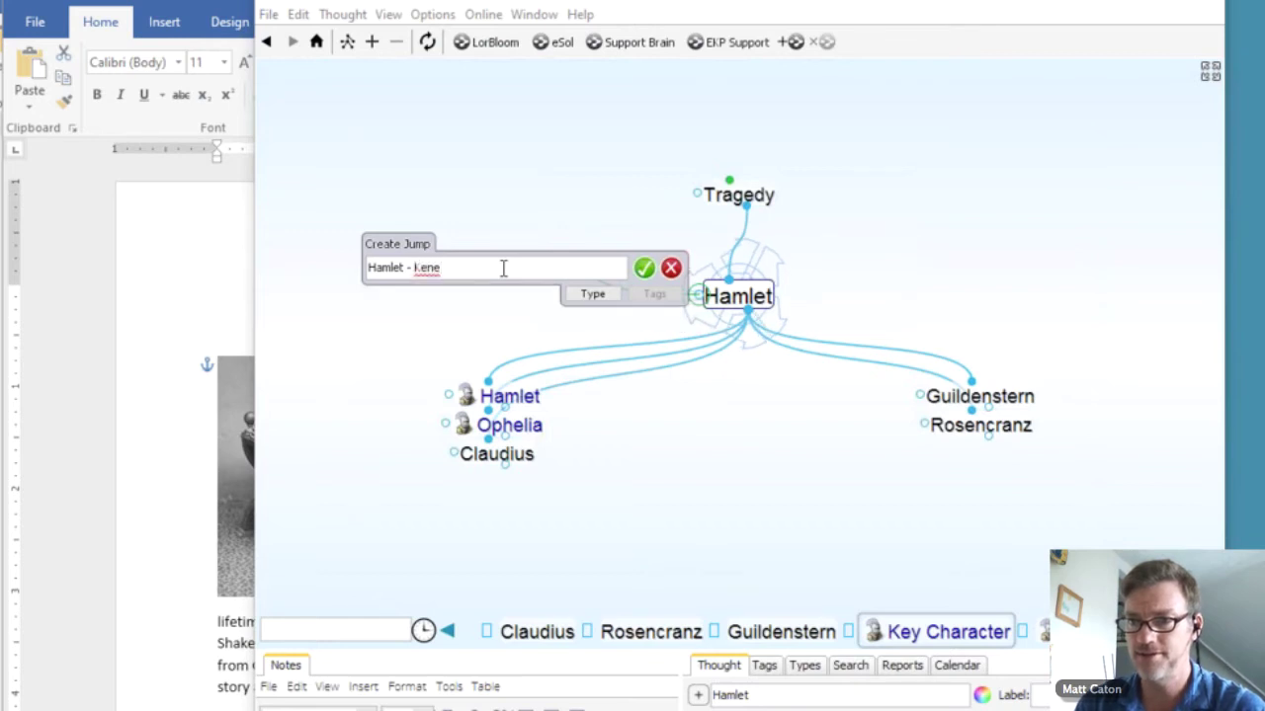
type("th Branagh")
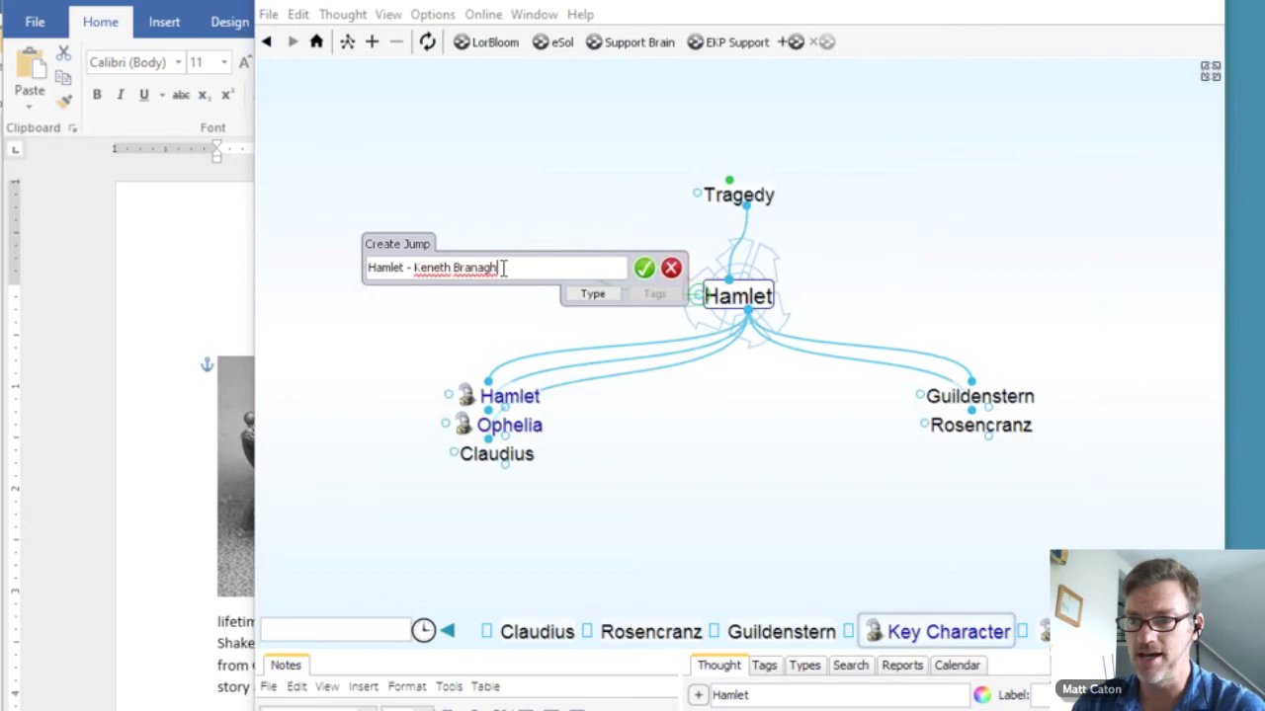
key("Return")
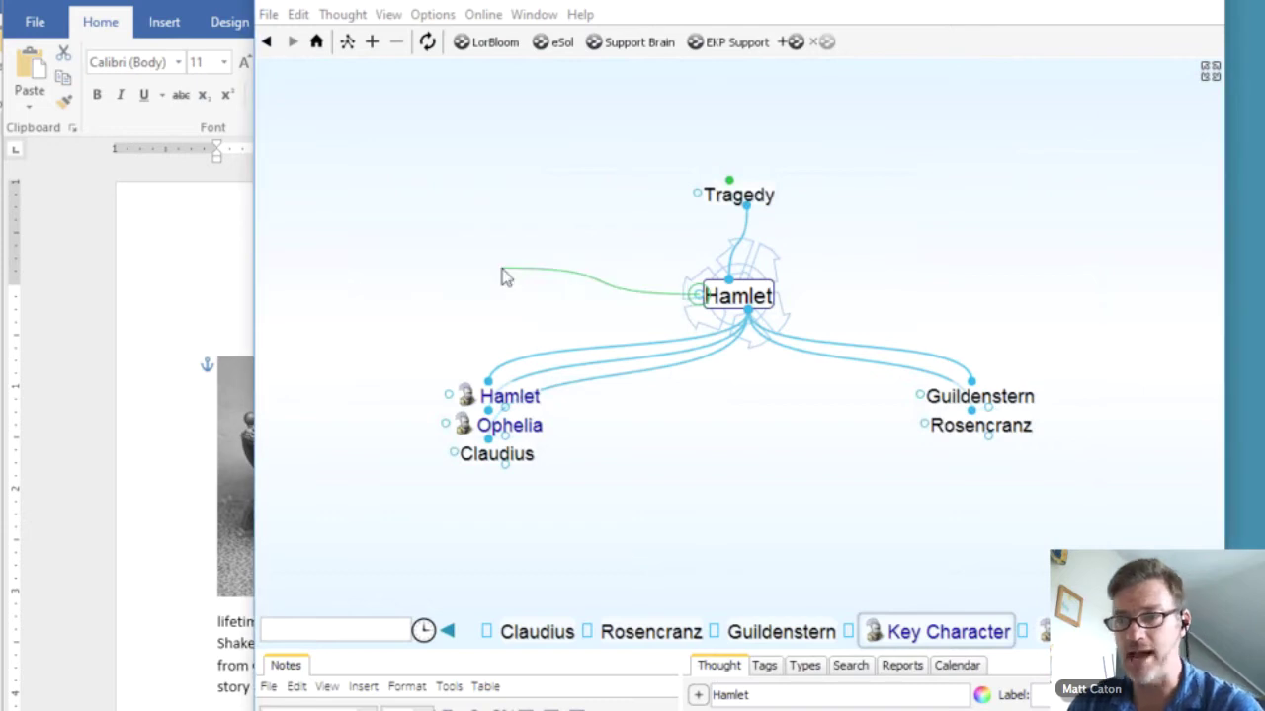
- Create a second jump thought from the Hamlet play named "The Lion King"
left_click_drag(695, 295, 535, 262)
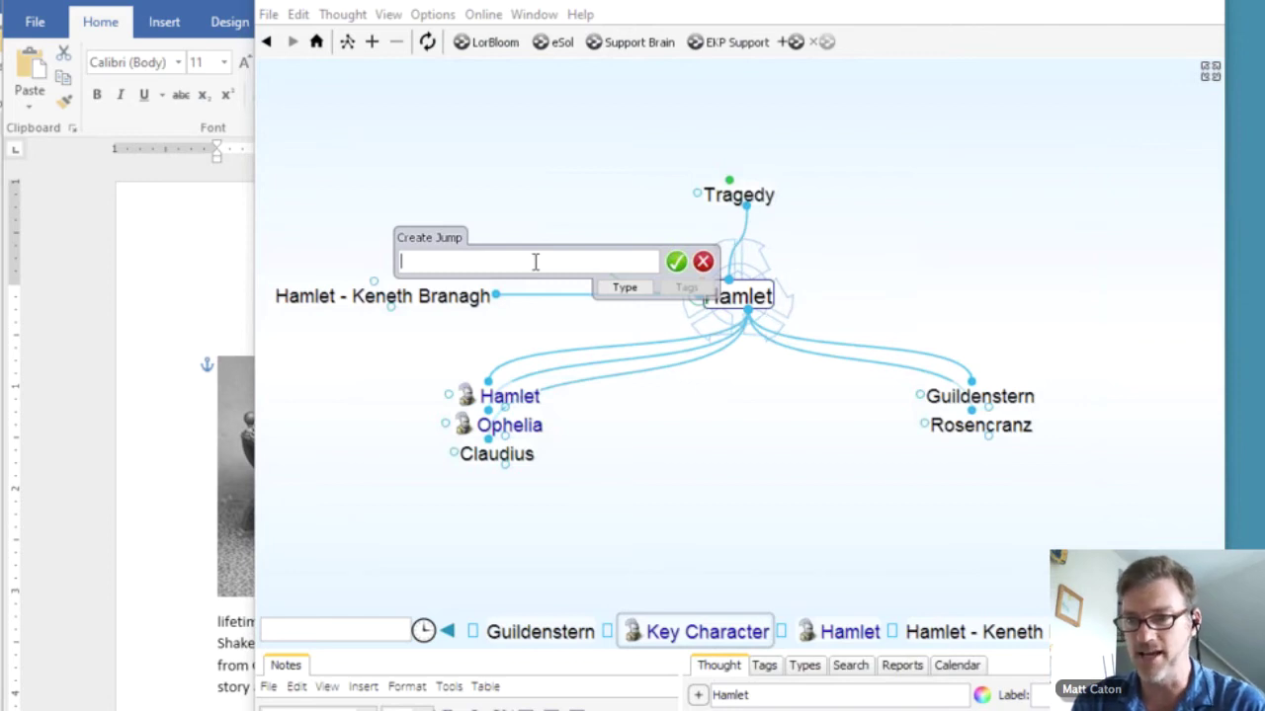
type("The ")
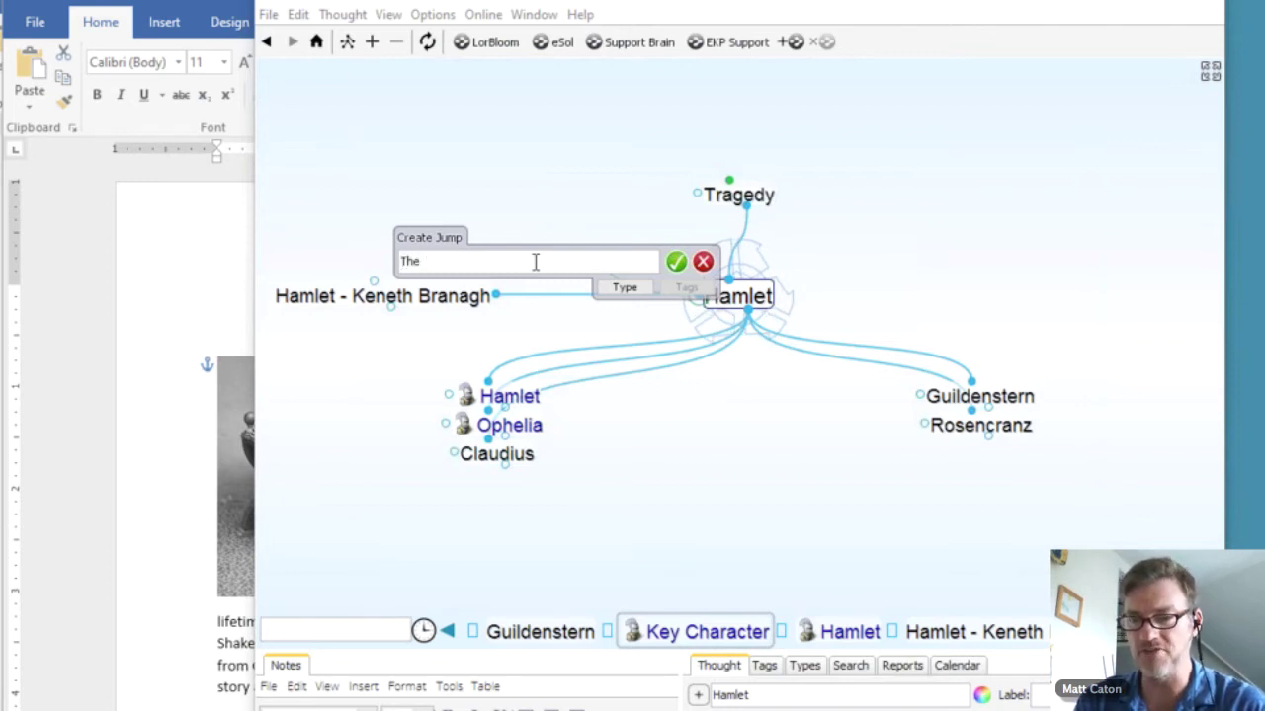
type("Li")
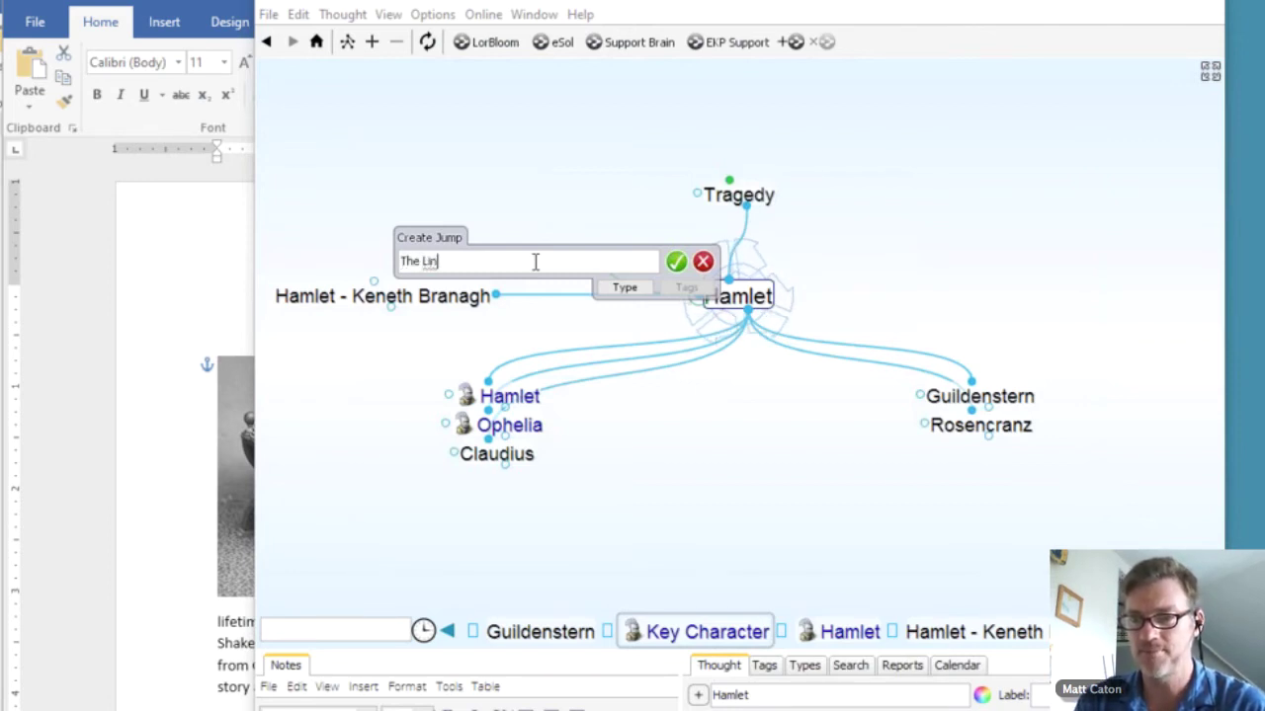
type("on king")
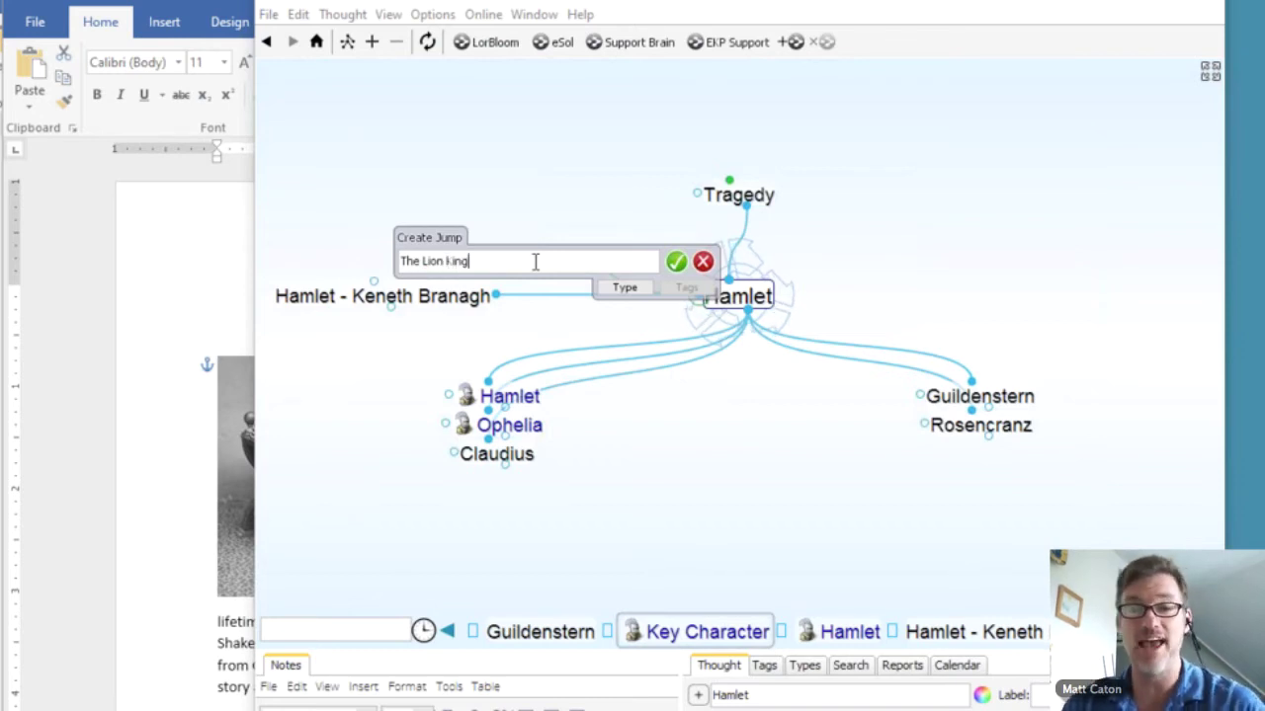
key("Return")
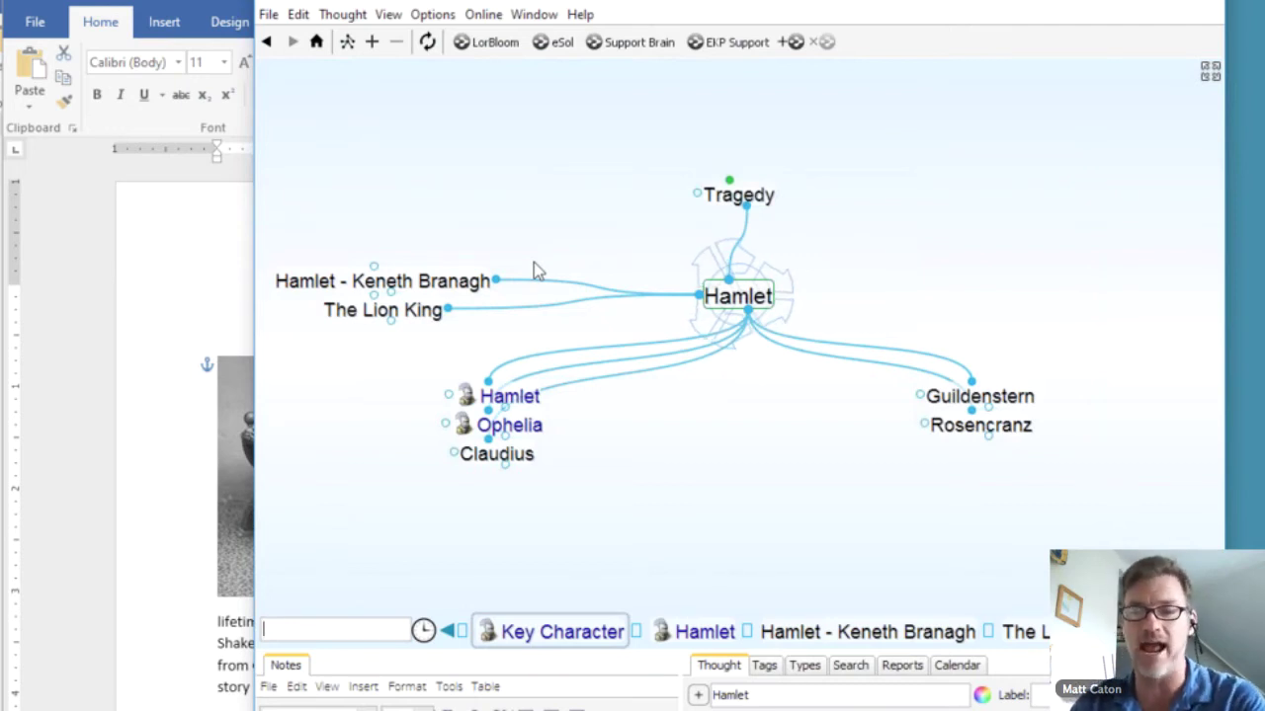
- Make The Lion King active and link the existing Movies thought as its parent
left_click(380, 321)
left_click_drag(728, 271, 706, 173)
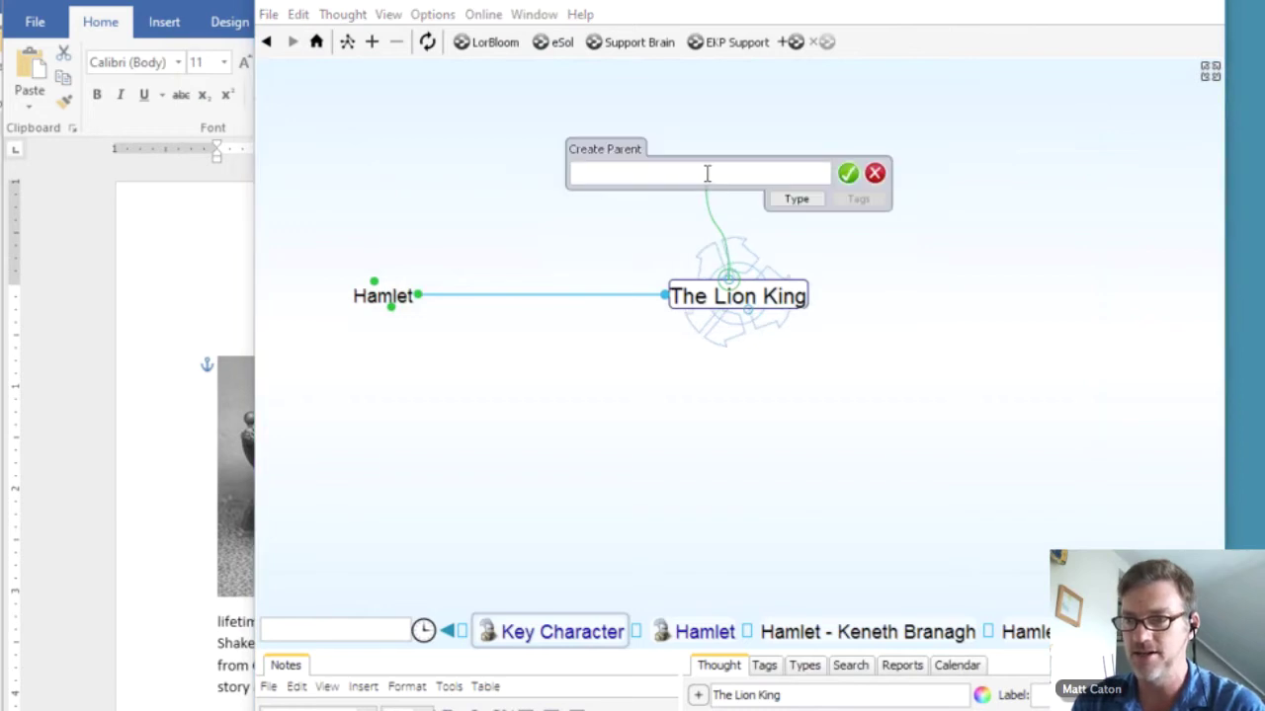
type("Mo")
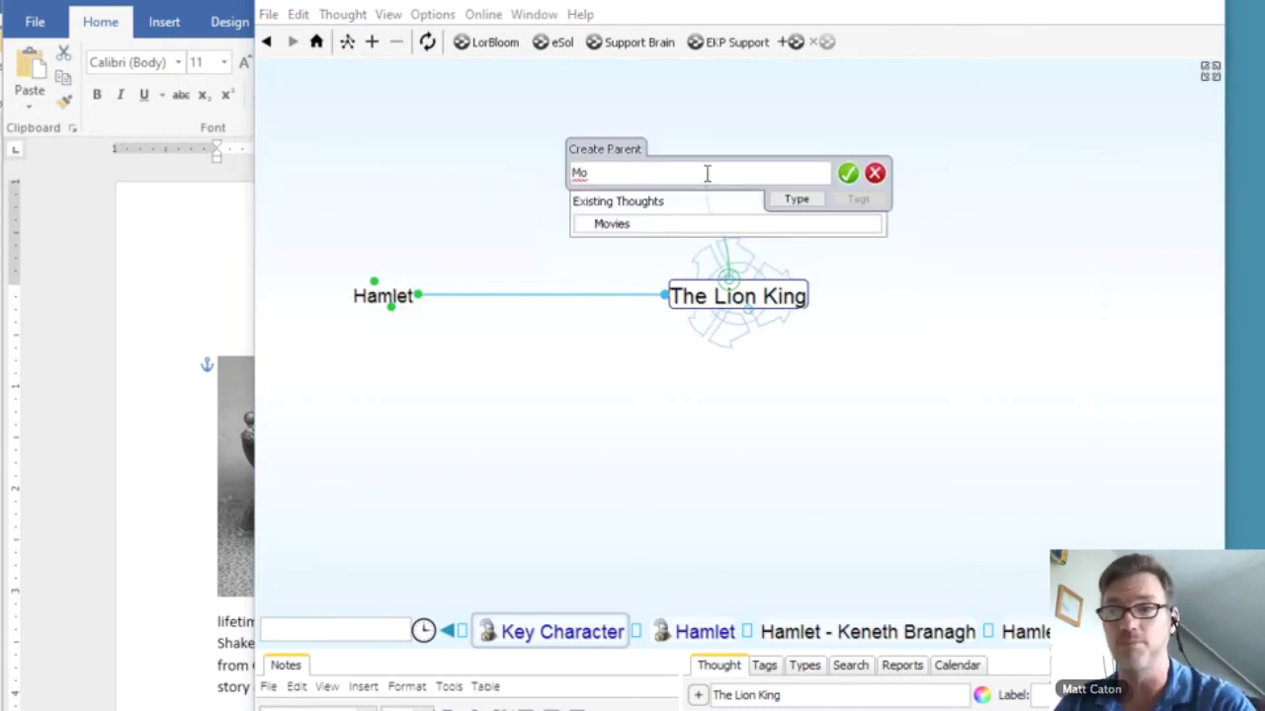
left_click(614, 225)
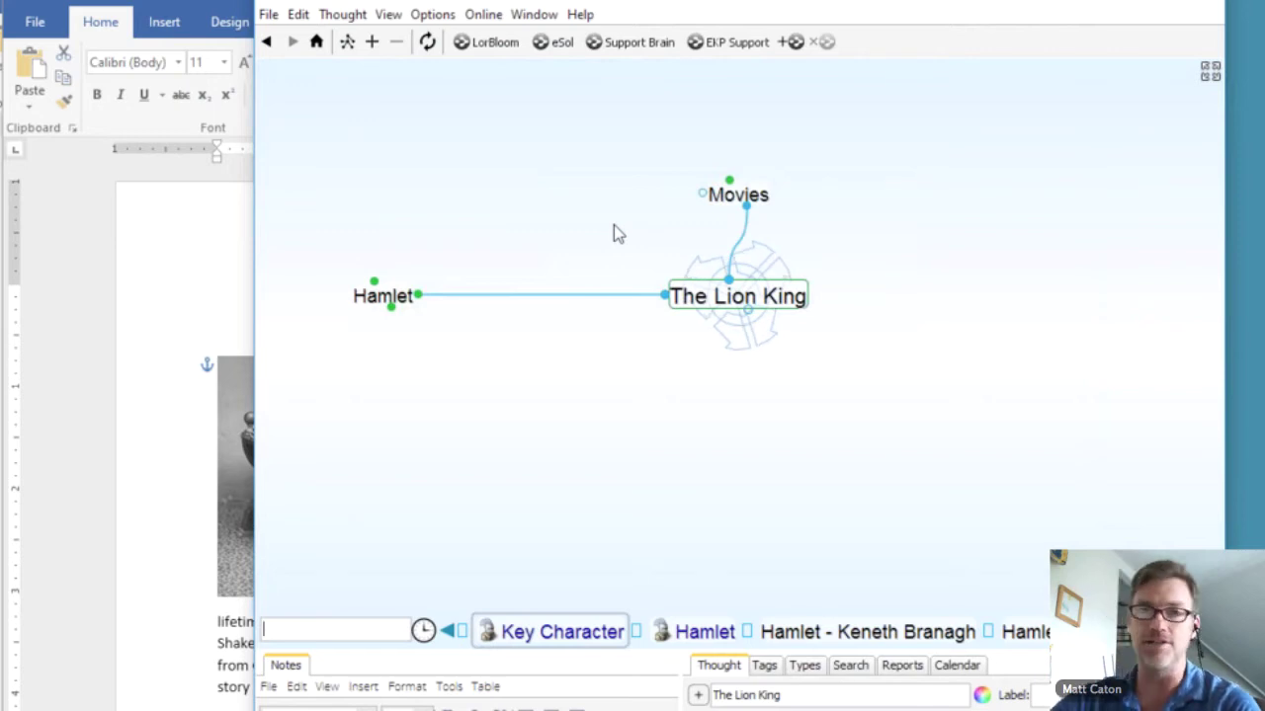
- Follow the links between Movies, The Lion King and the Hamlet play to review how they connect
left_click(758, 196)
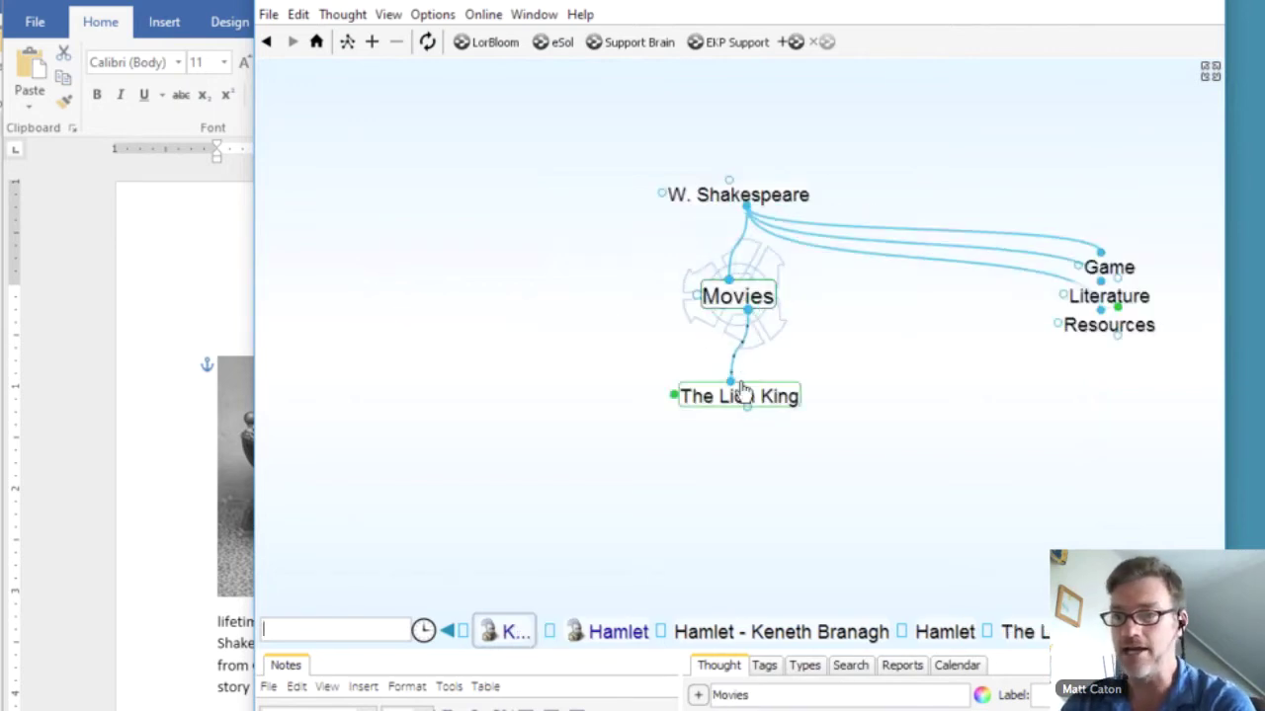
left_click(739, 403)
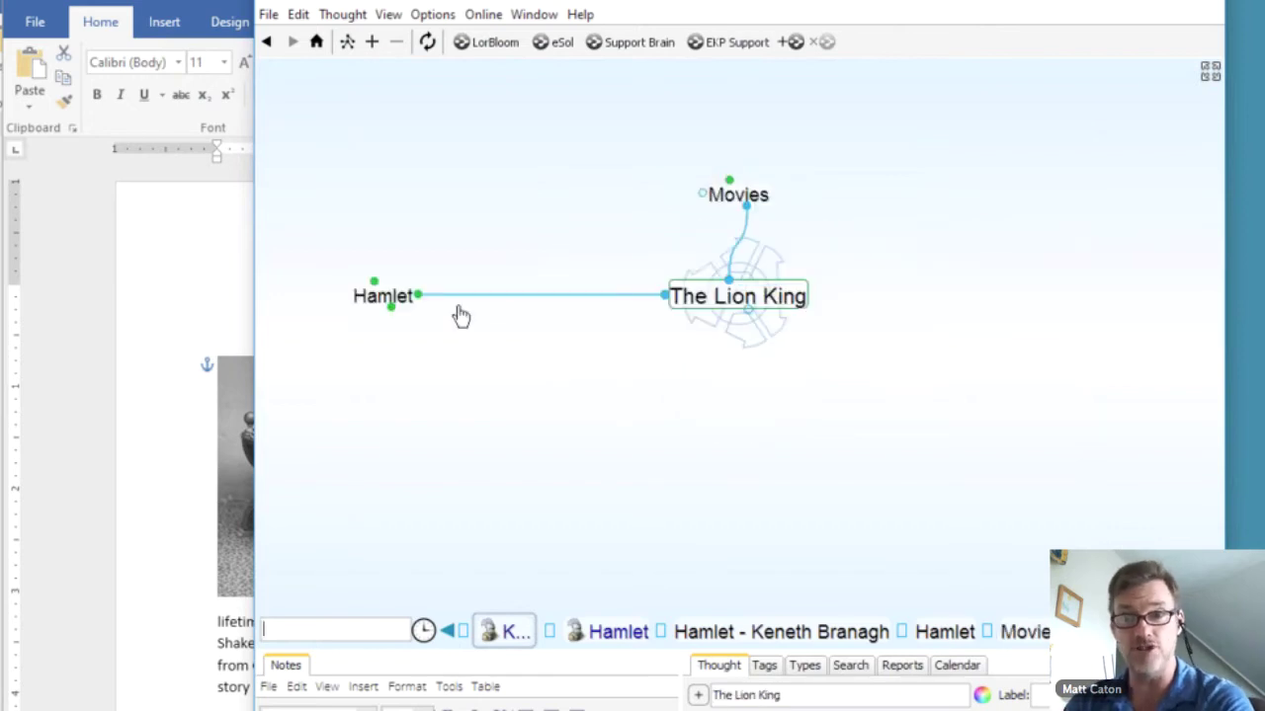
left_click(383, 298)
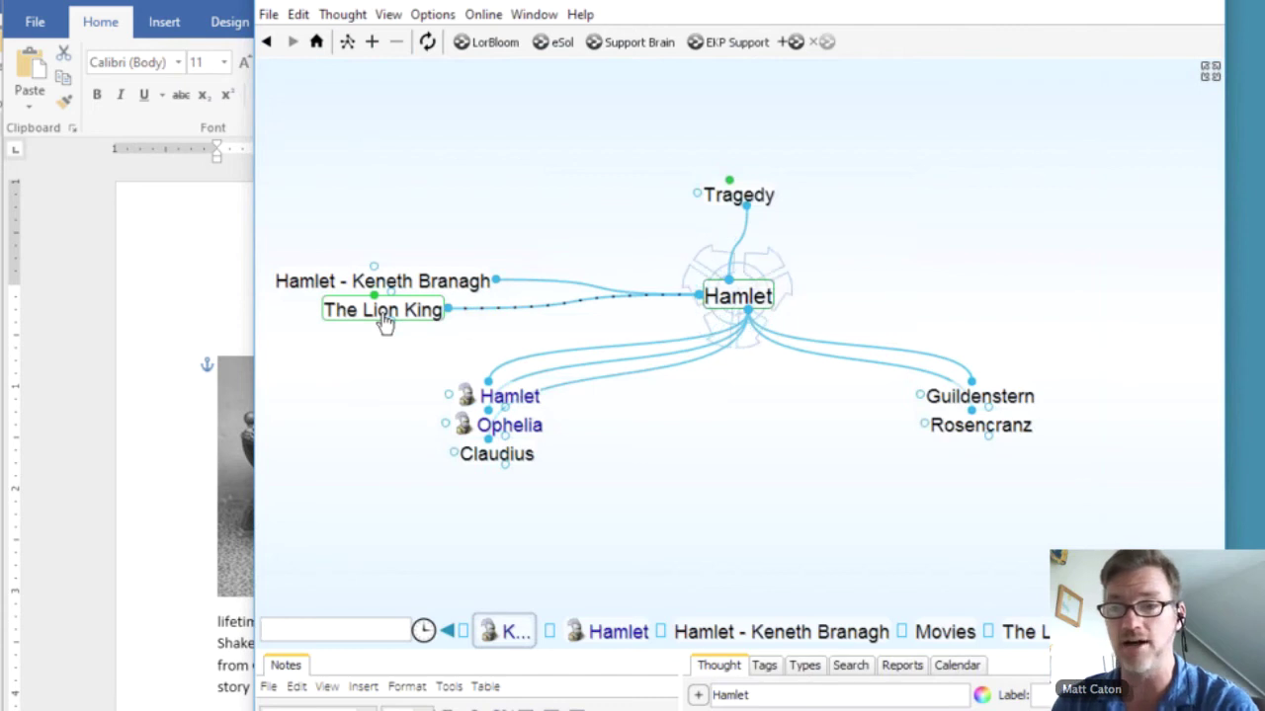
left_click(383, 312)
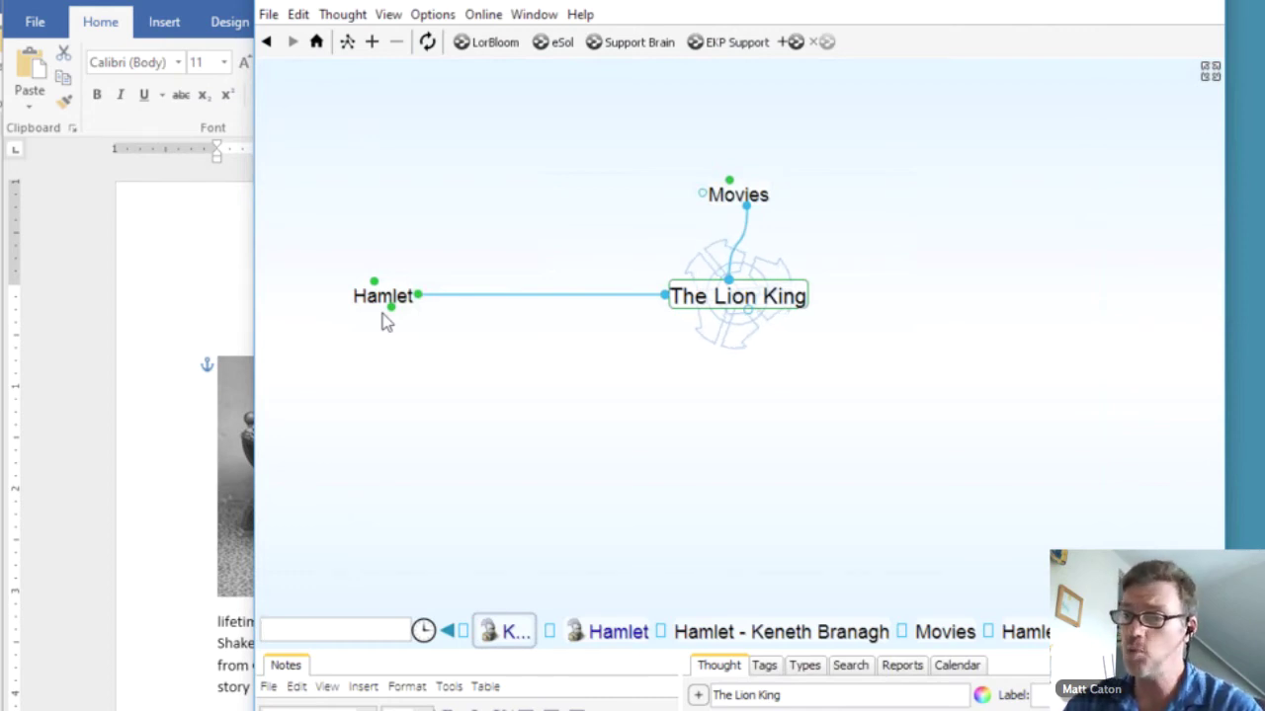
- Navigate through Movies to Resources, create a child thought named "Authors" under it, and make Authors active
left_click(751, 198)
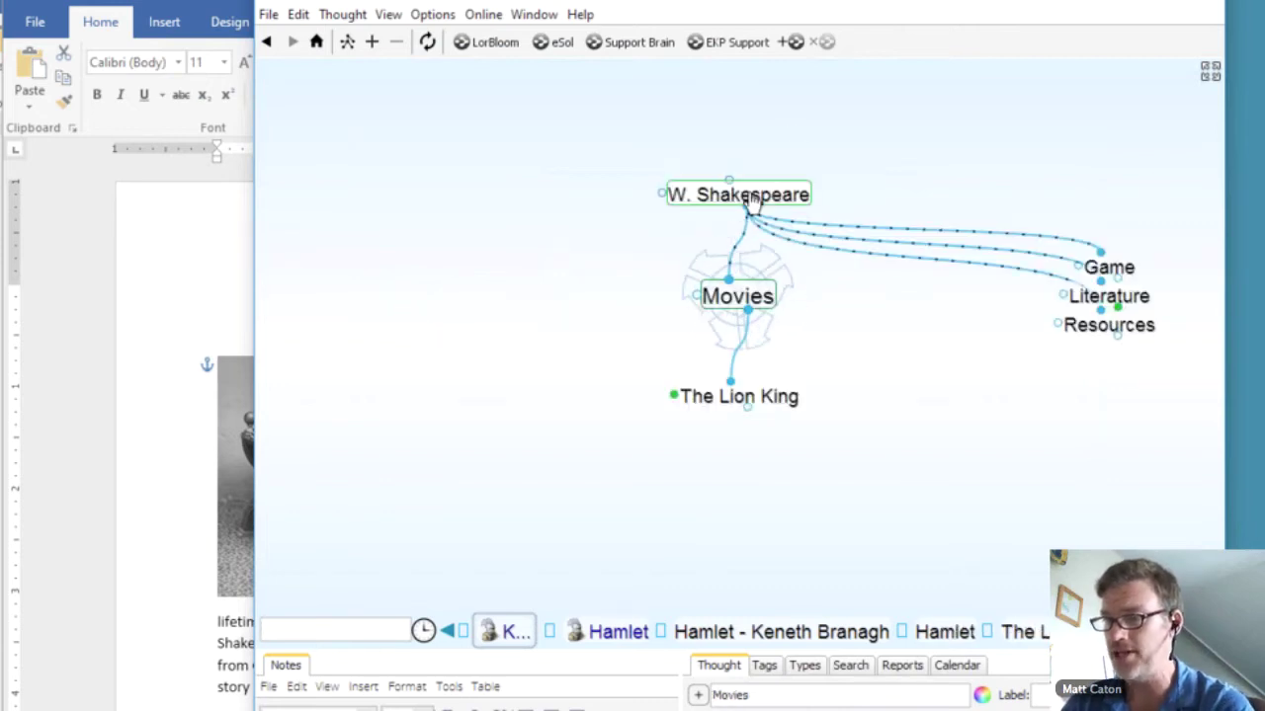
left_click(1104, 338)
left_click_drag(747, 314, 670, 396)
type("A")
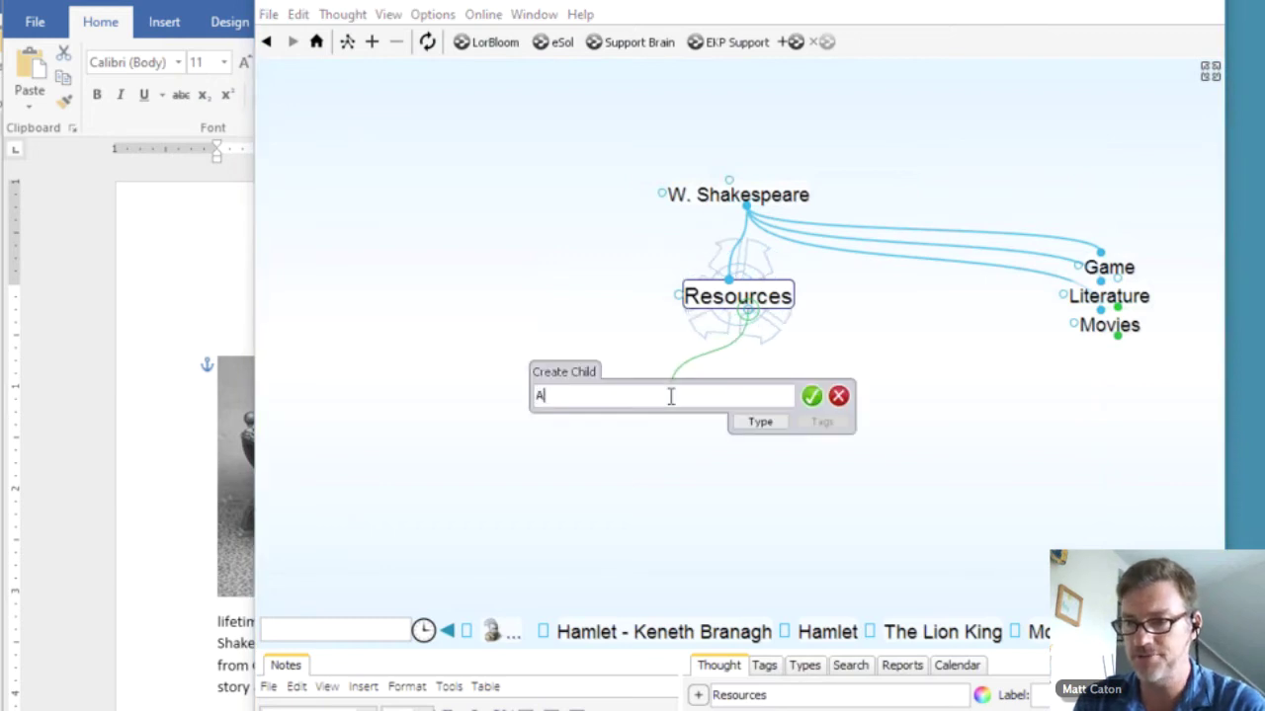
type("uthors")
key("Return")
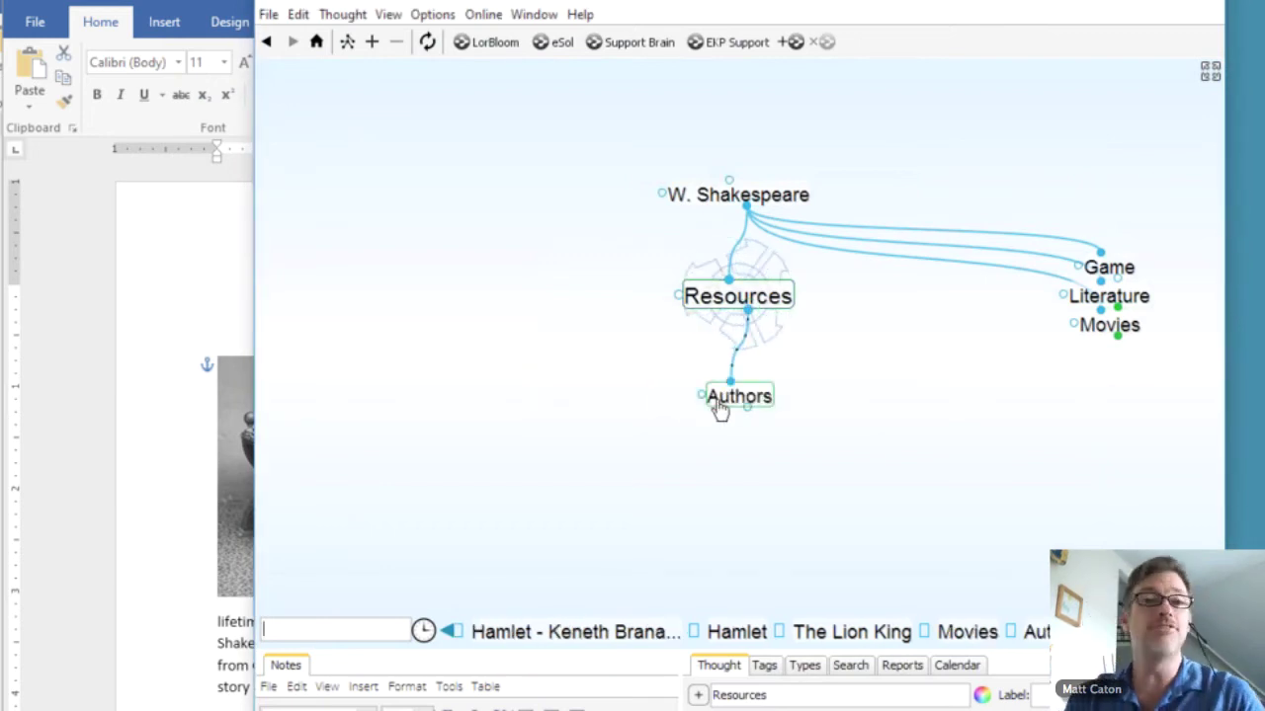
left_click(719, 405)
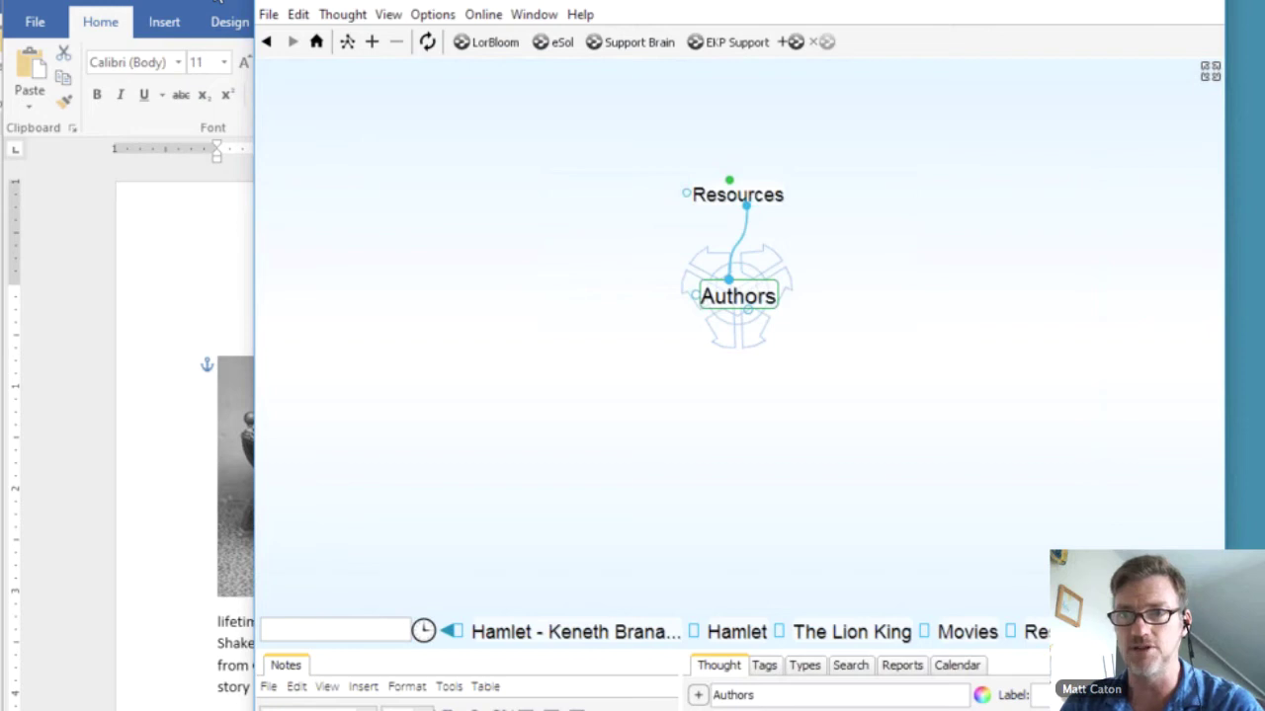
- Bring the open Hamlet documents forward in Word and clear them away to uncover the Shakespeare folder
left_click(218, 3)
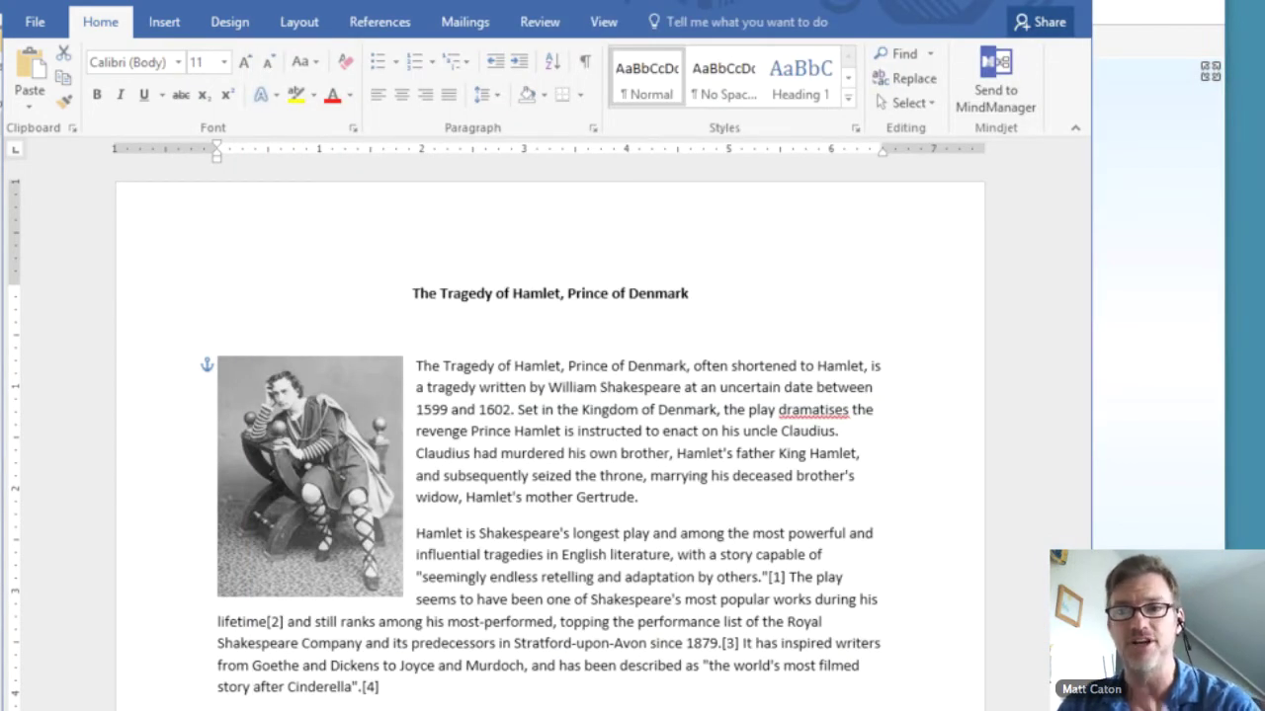
key("alt+Tab")
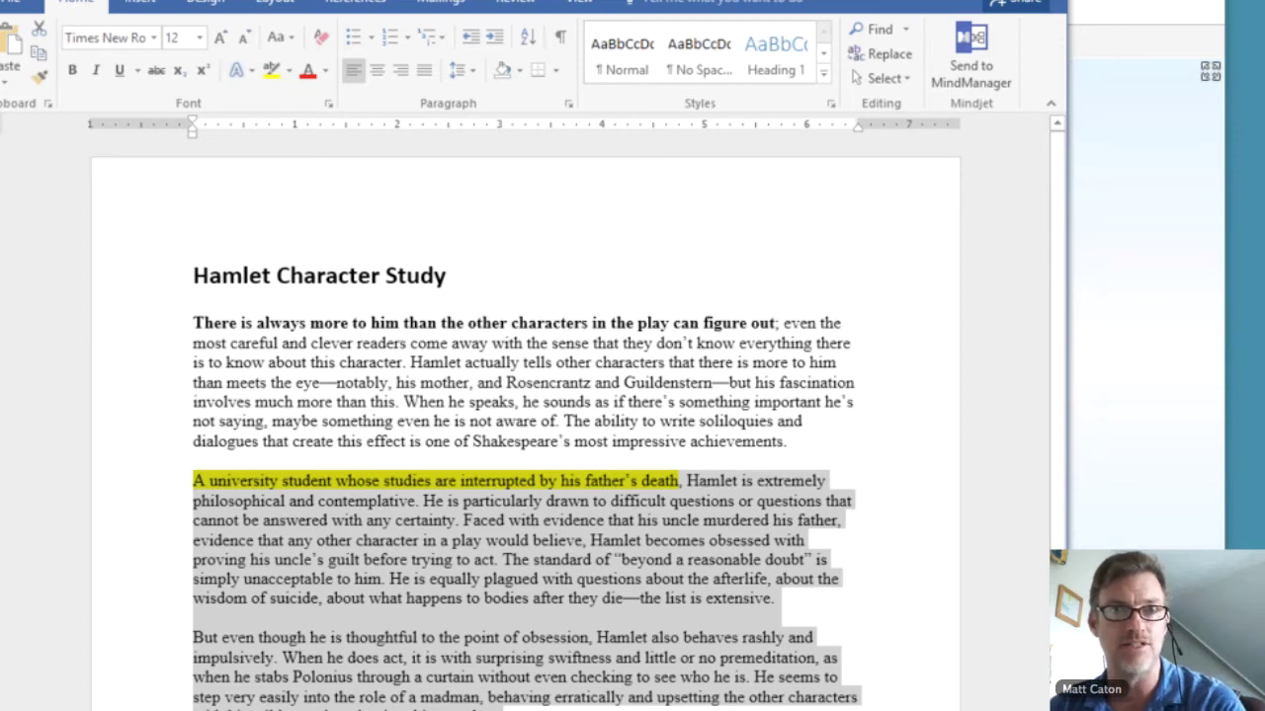
key("ctrl+w")
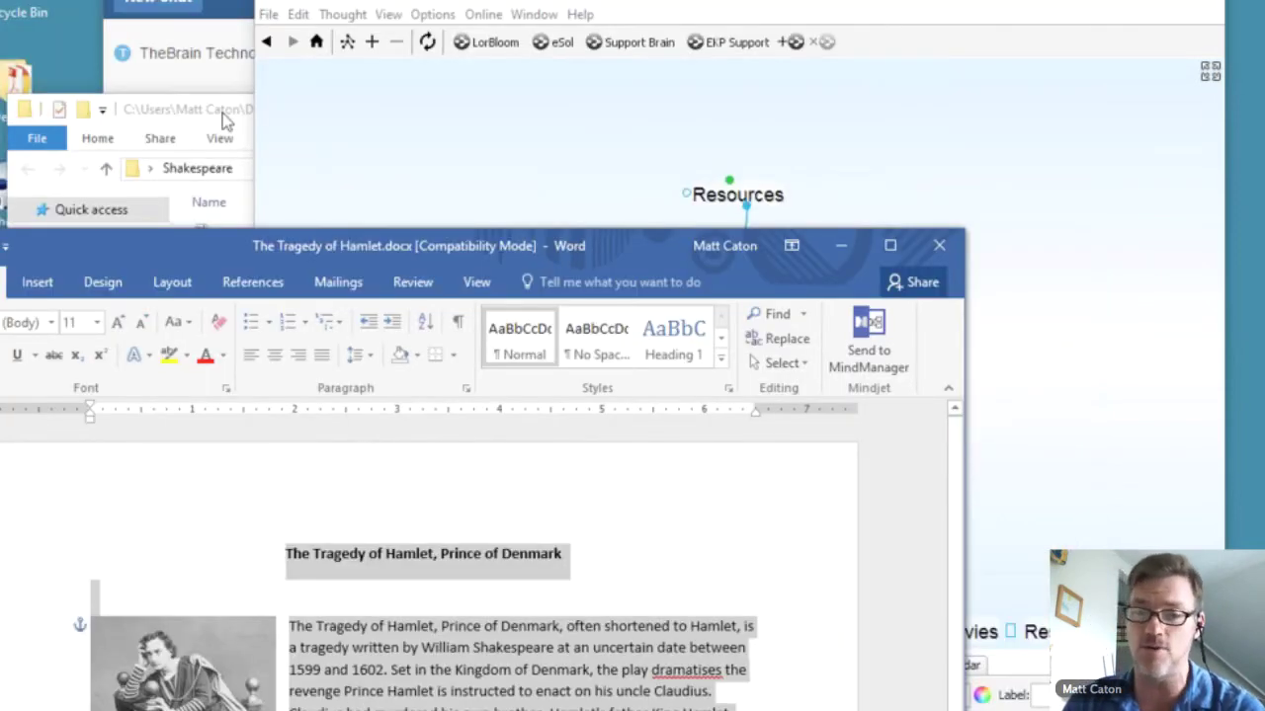
- Open Edgar Allan Poe Outline.docx from the Shakespeare folder and copy its entire contents
left_click(224, 120)
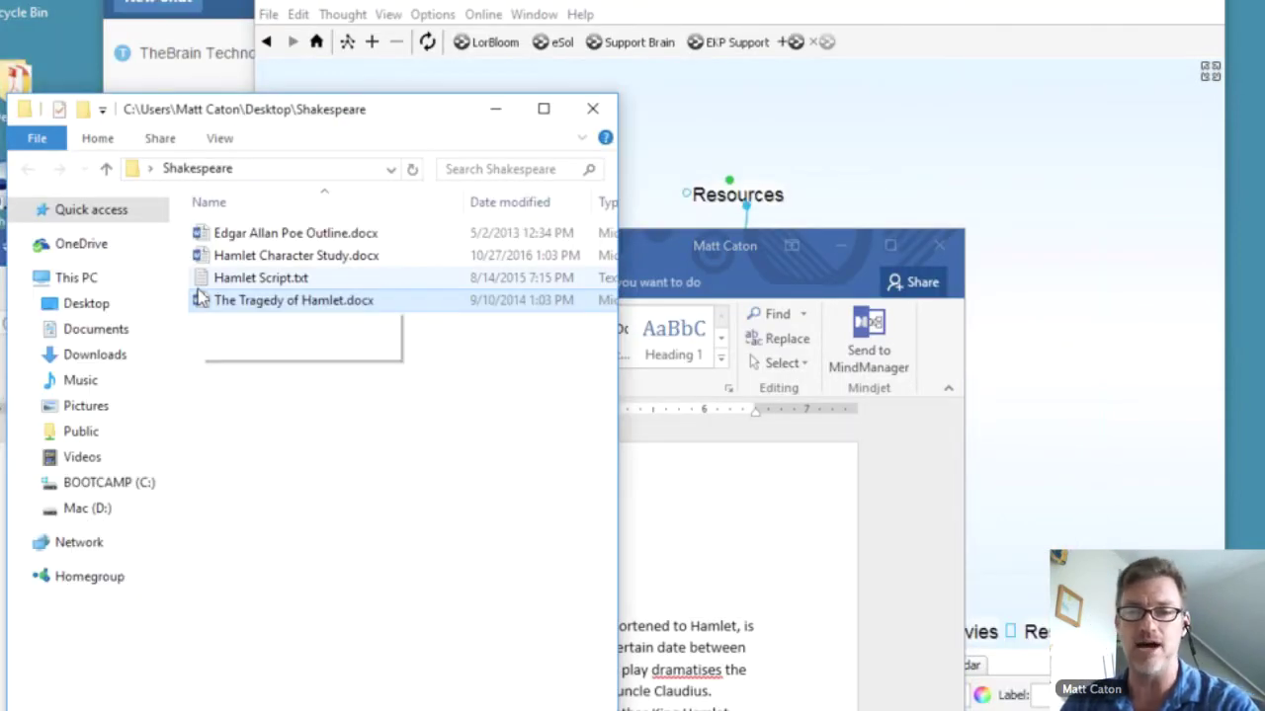
left_click(237, 301)
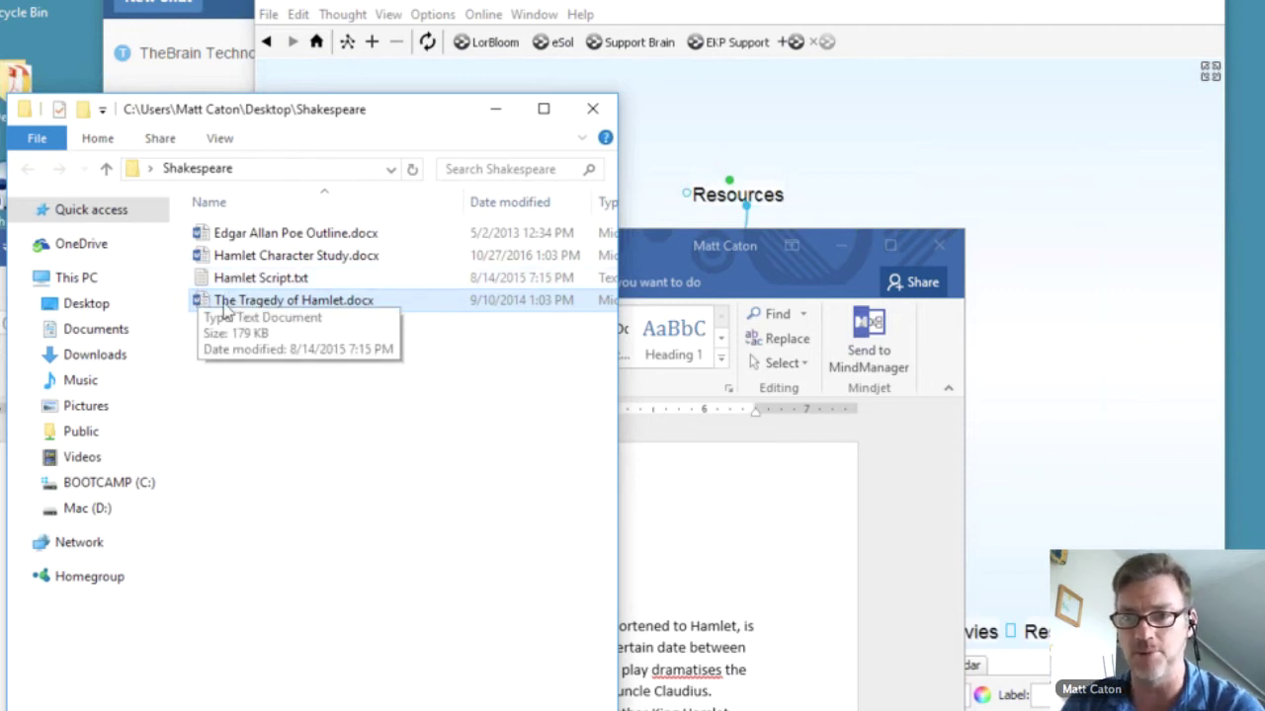
double_click(284, 235)
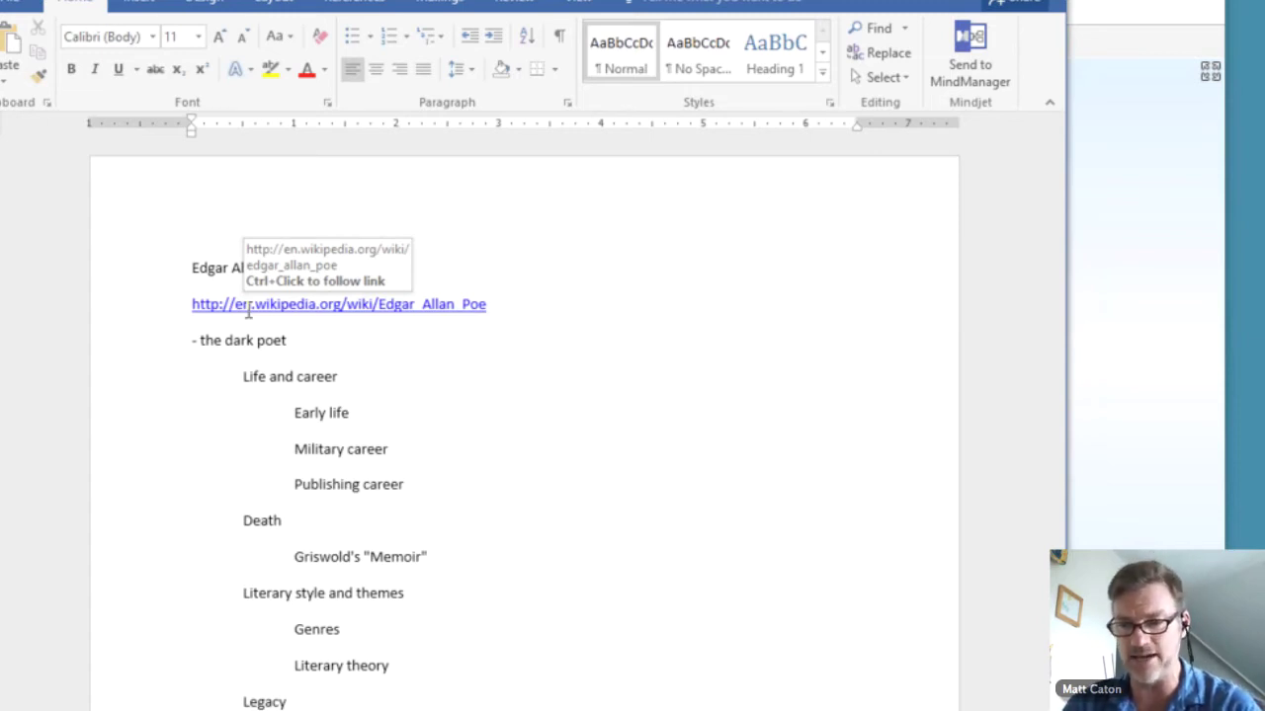
scroll(316, 637, "down", 1)
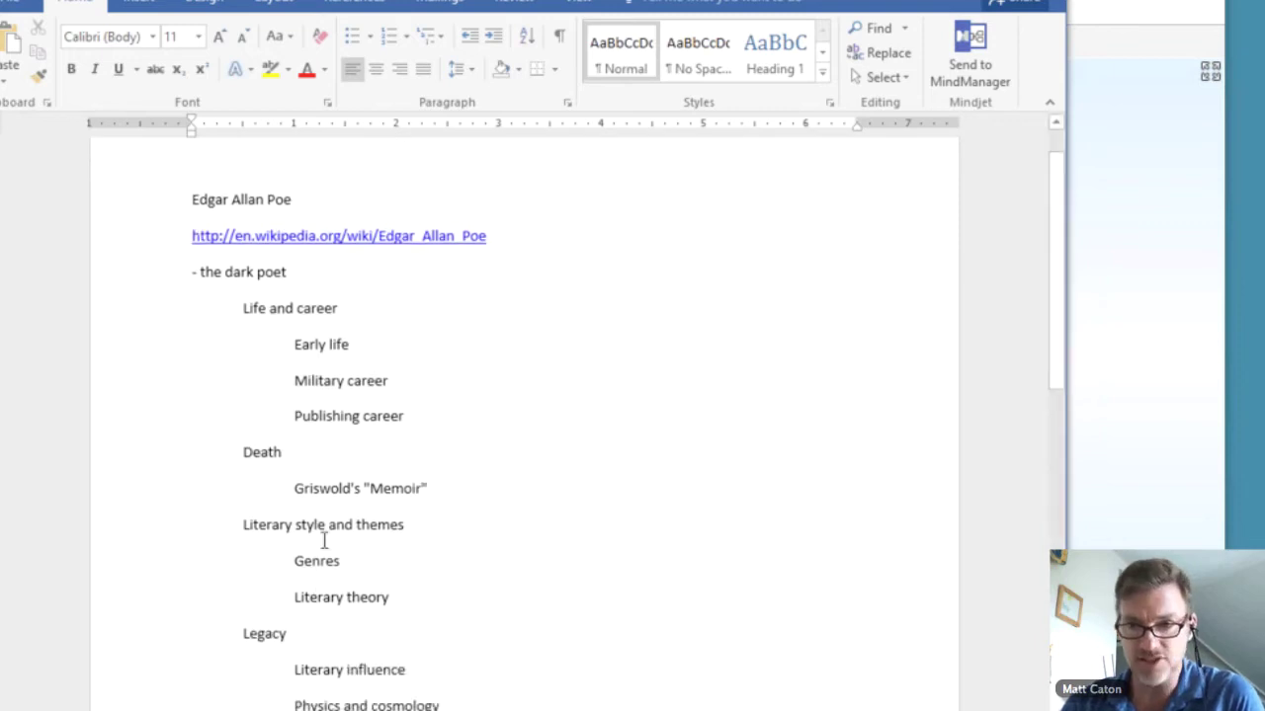
key("ctrl+a")
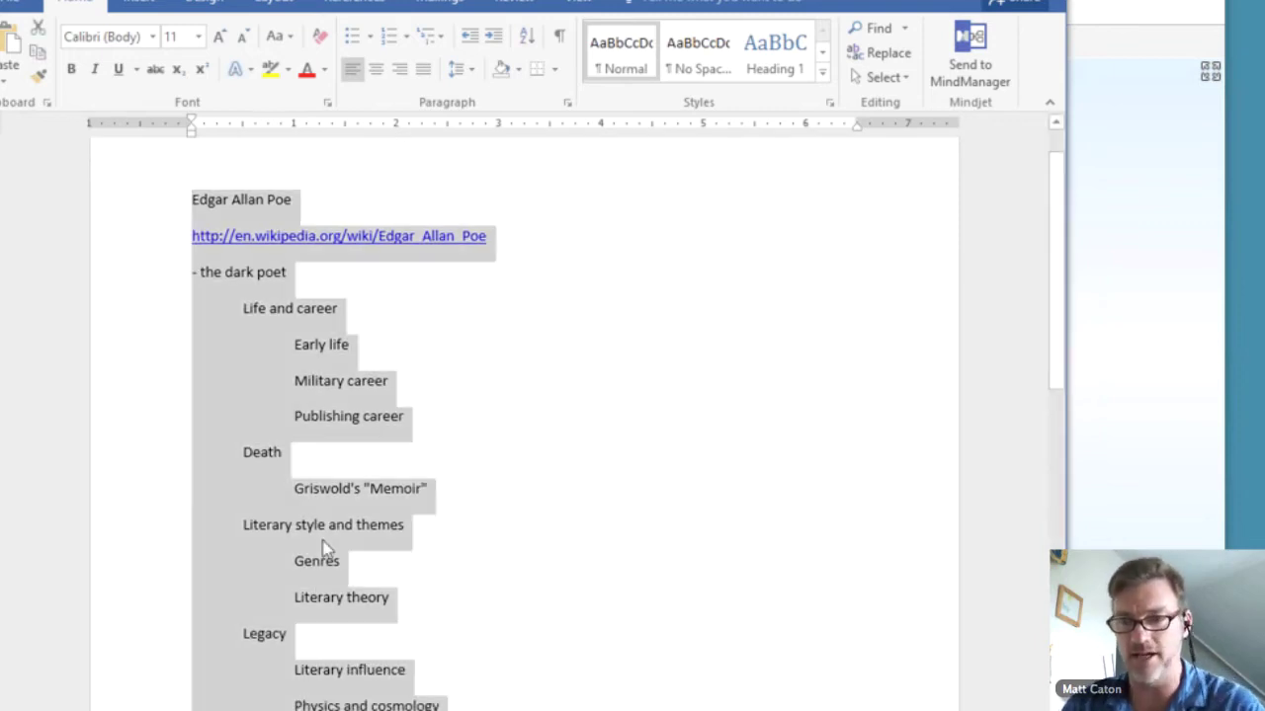
right_click(338, 390)
left_click(392, 437)
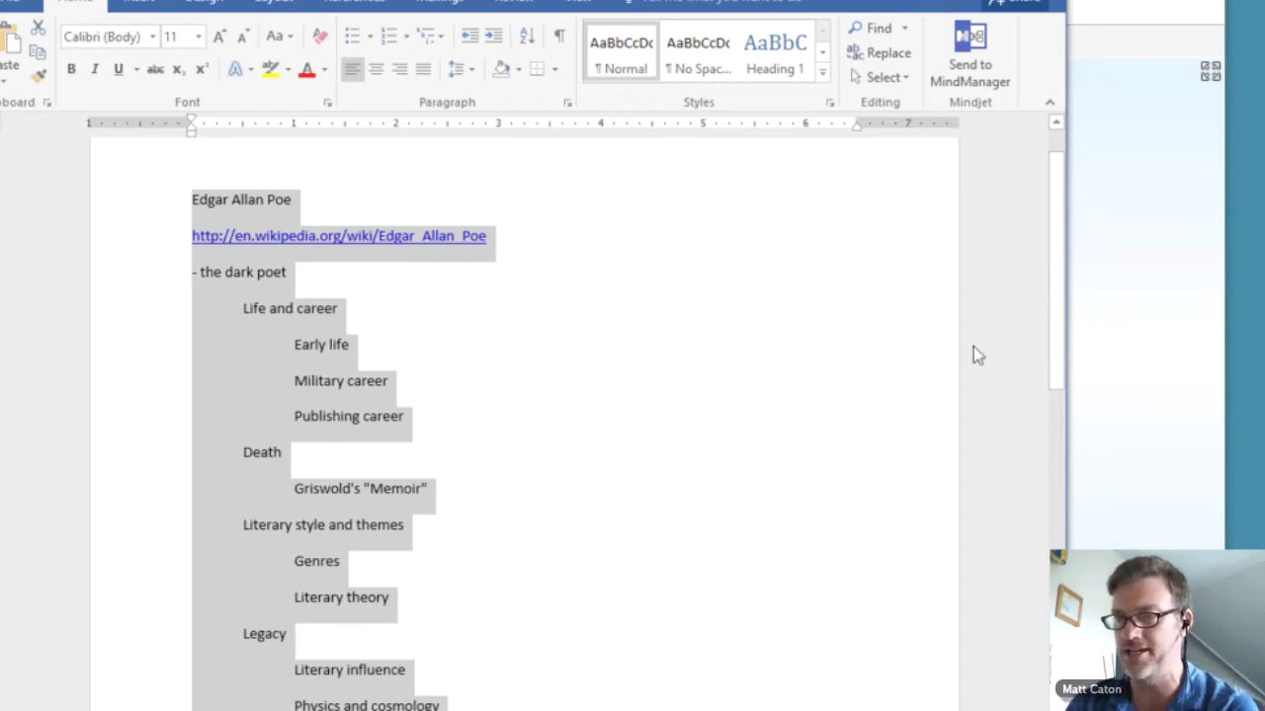
- Return to TheBrain and paste the copied text as an outline of thoughts under Authors
left_click(1119, 316)
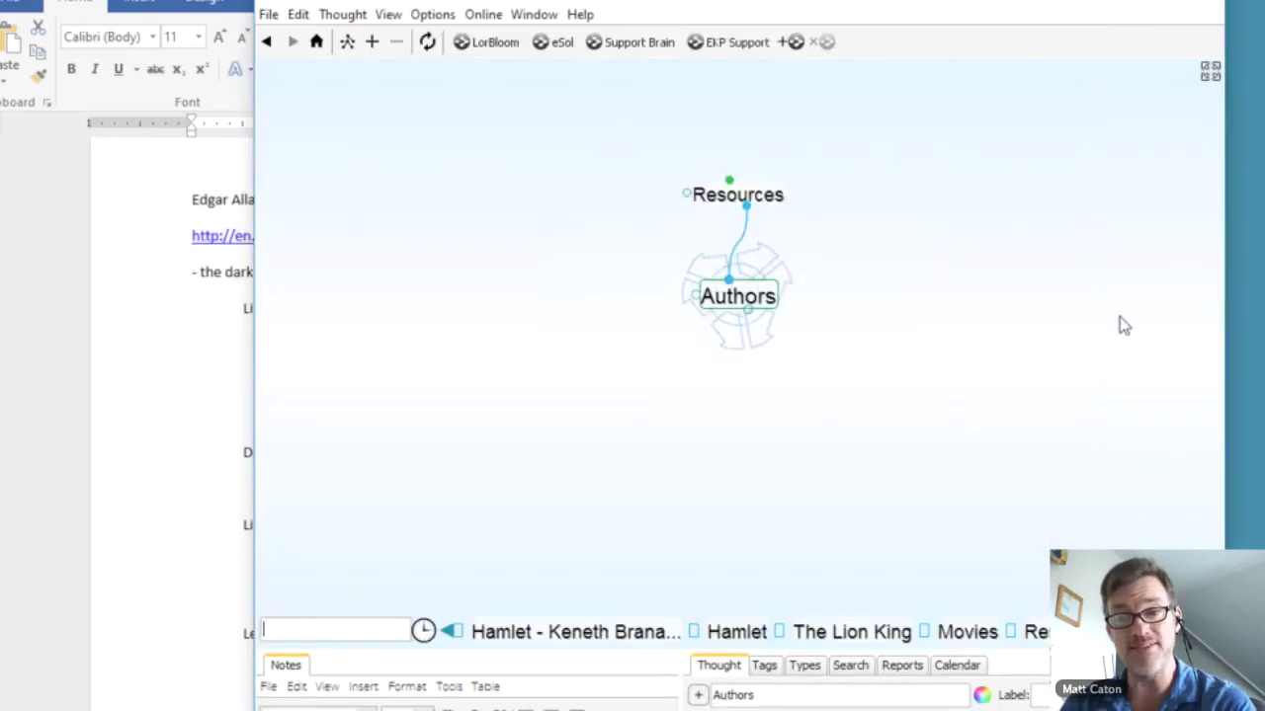
right_click(734, 435)
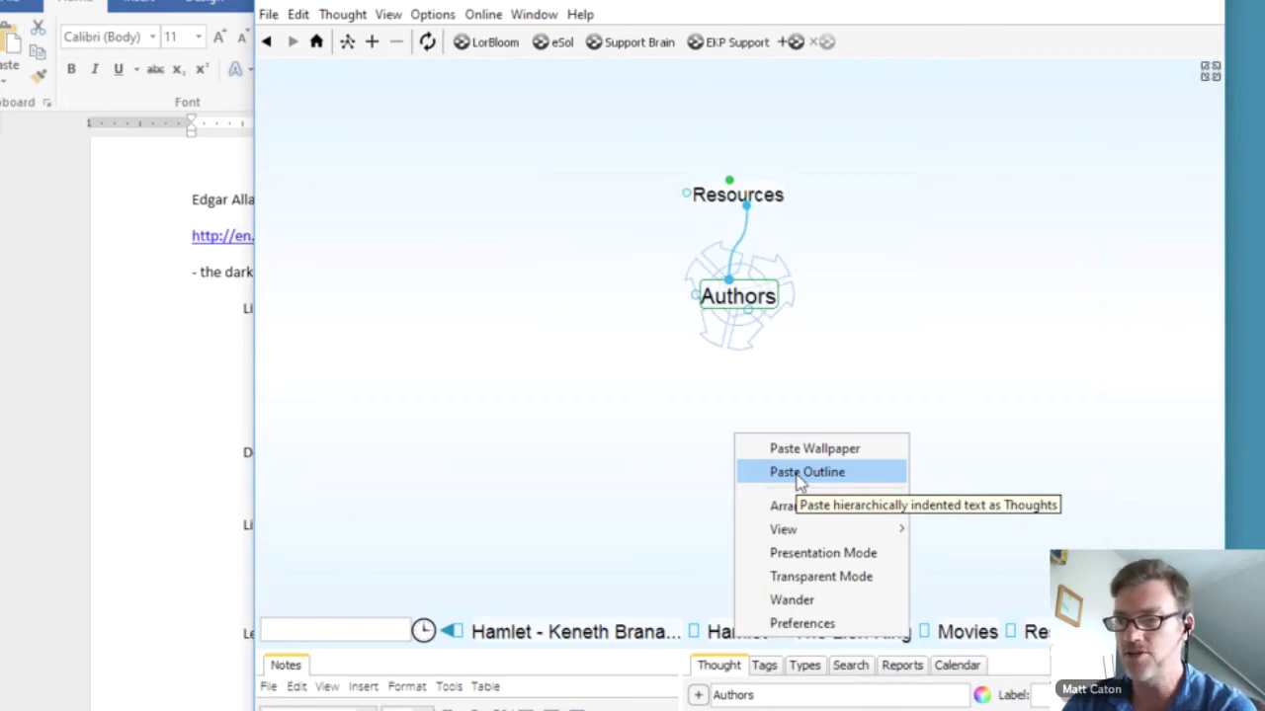
left_click(800, 474)
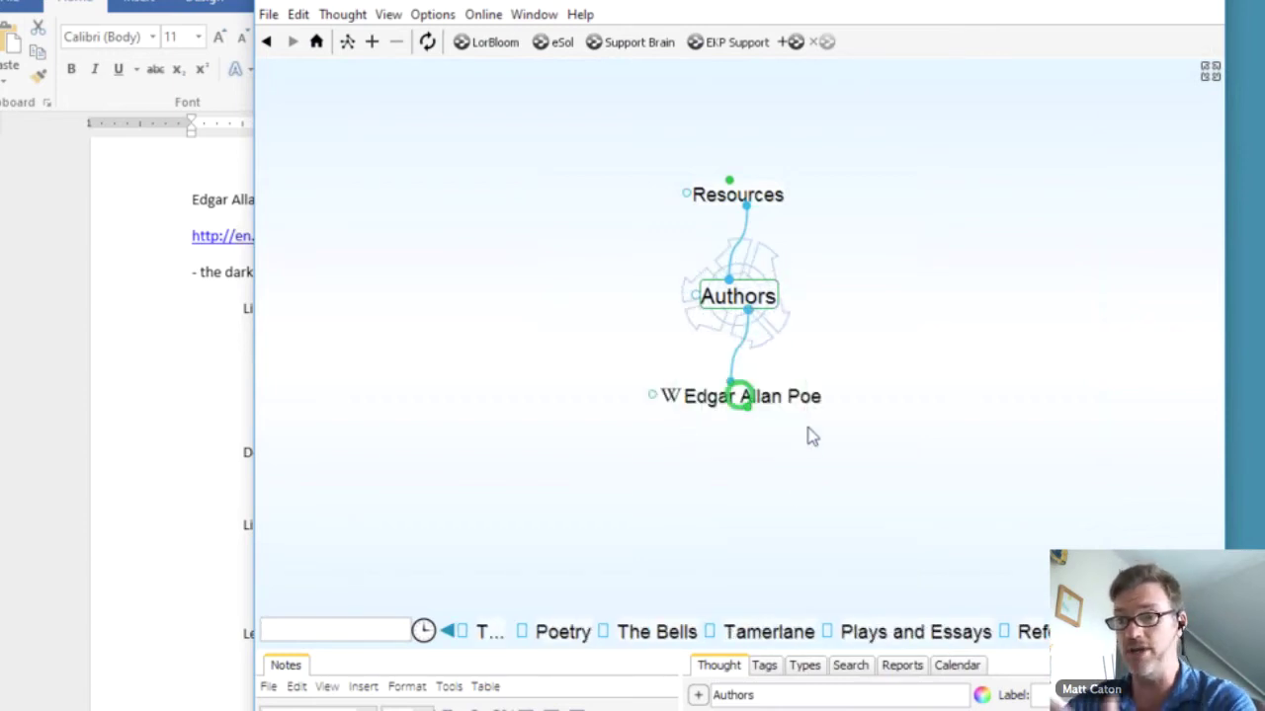
- Make the Edgar Allan Poe thought active and compare its child thoughts with the source outline in Word
left_click(806, 397)
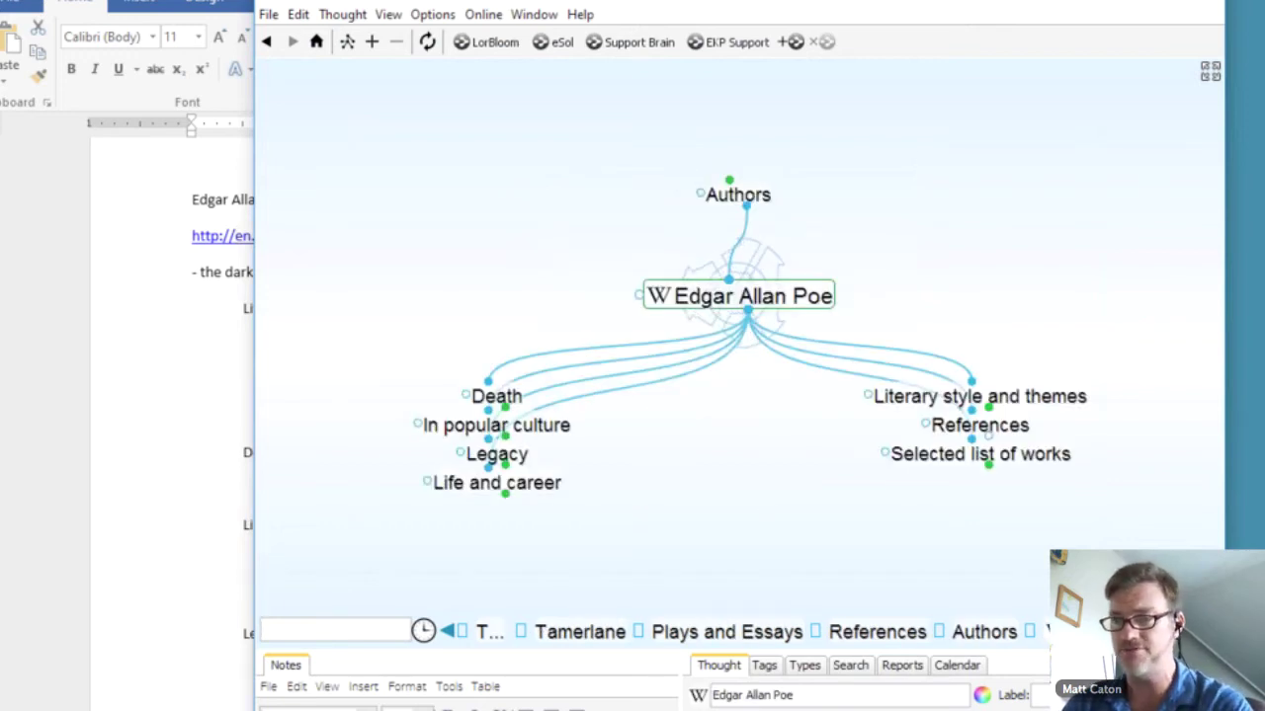
key("alt+Tab")
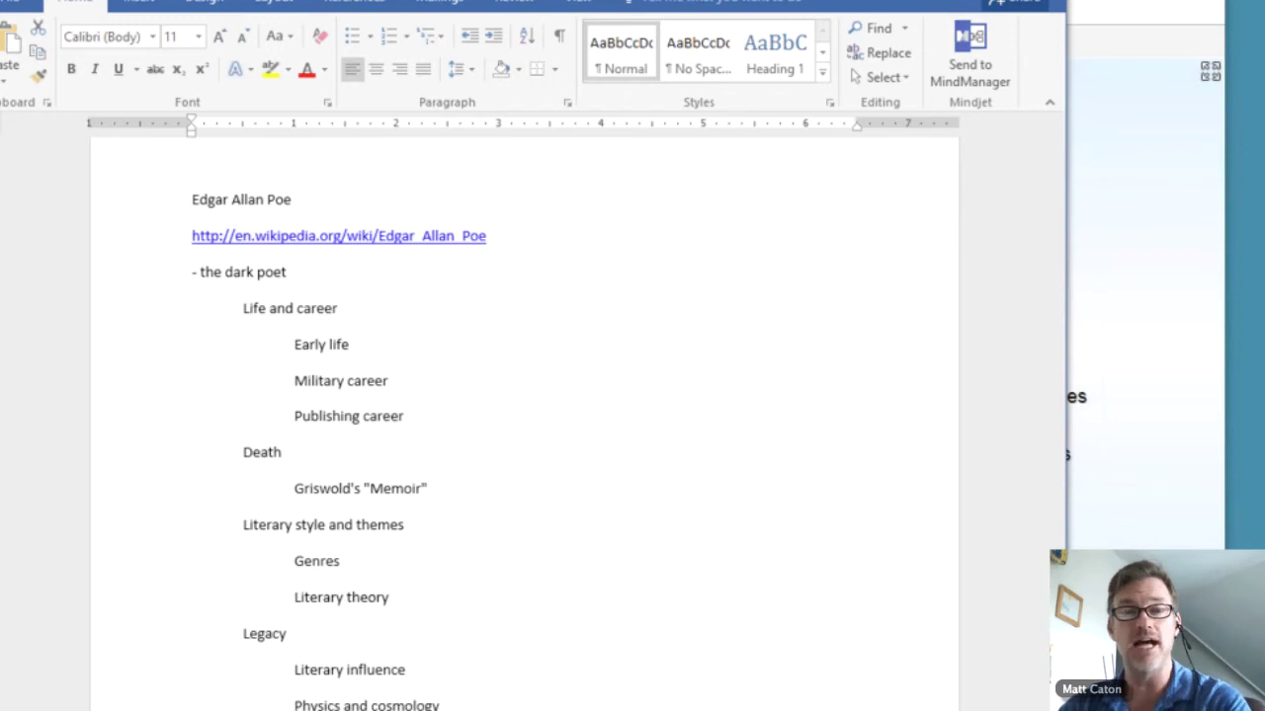
key("ctrl+a")
key("alt+Tab")
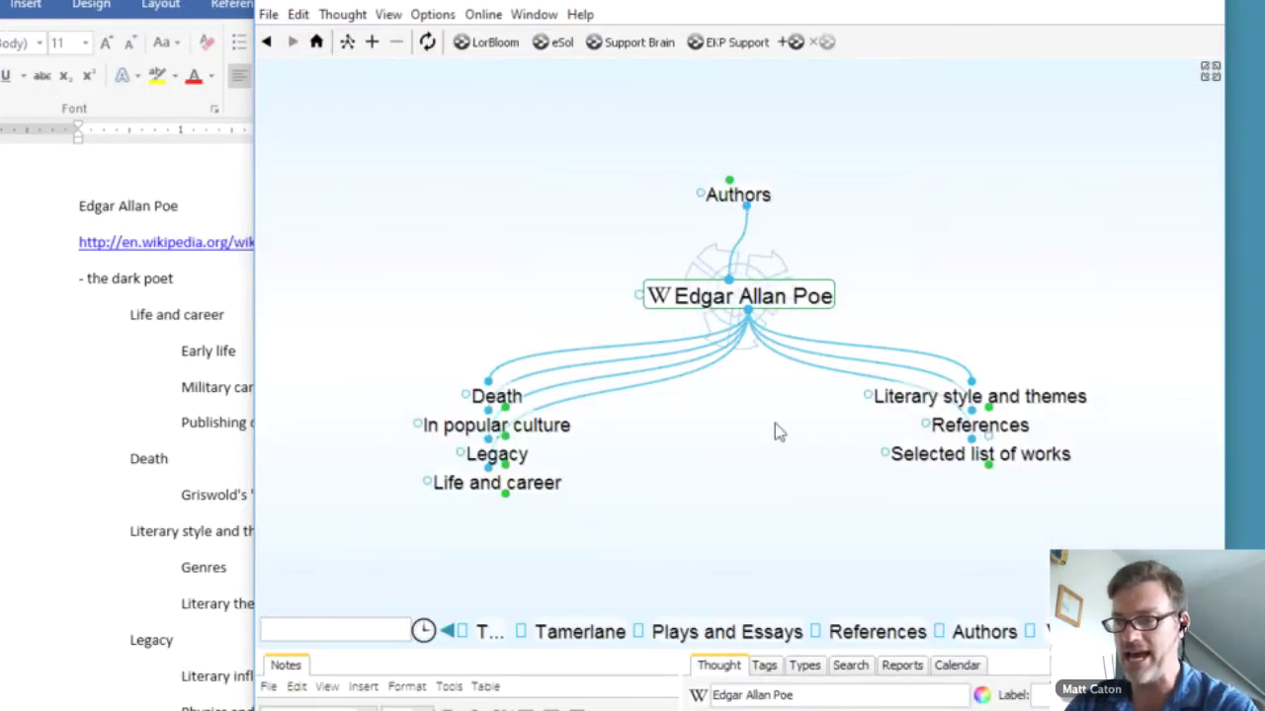
- Go through Selected list of works to Poetry and create a jump thought named "Sonnets" from it
left_click(958, 462)
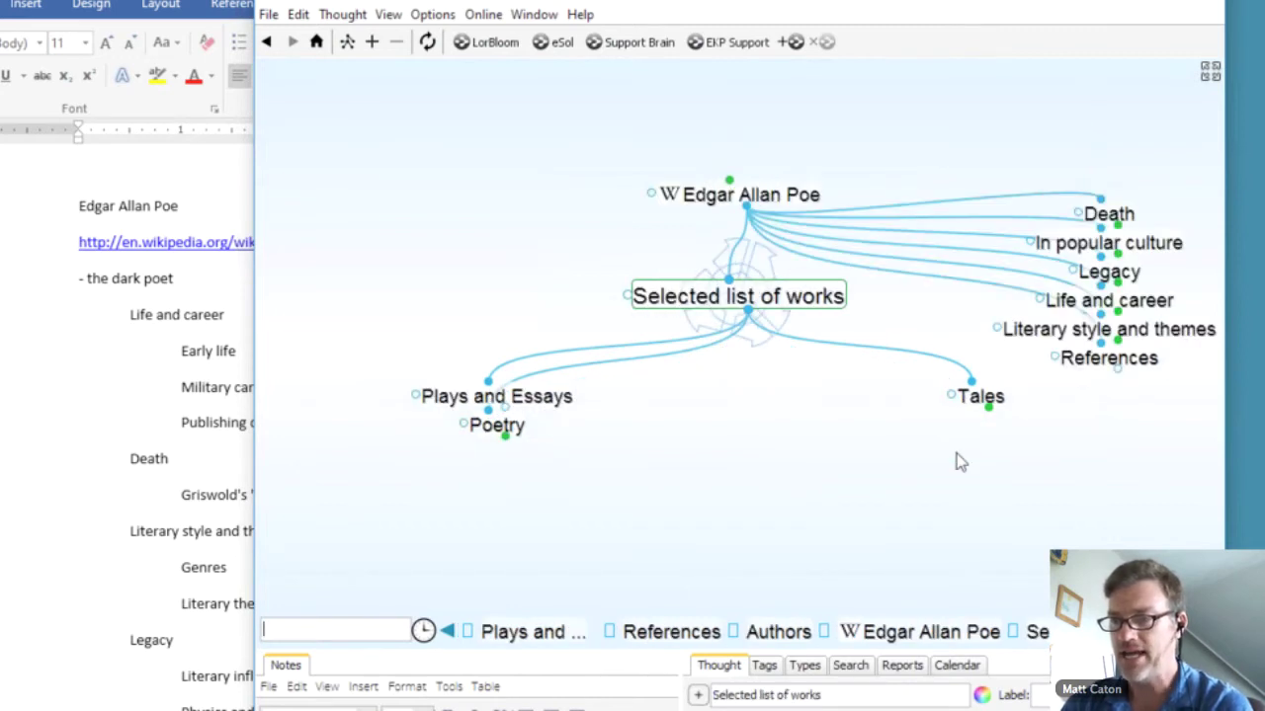
left_click(506, 425)
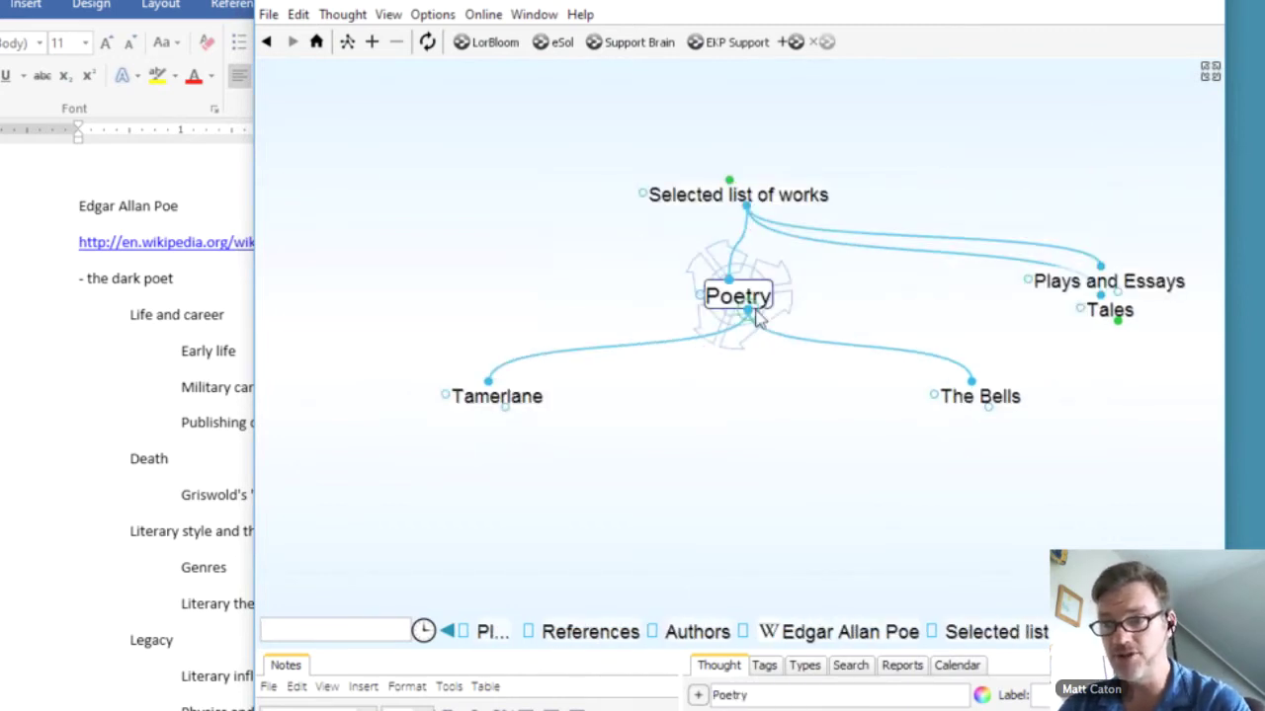
left_click_drag(700, 302, 494, 289)
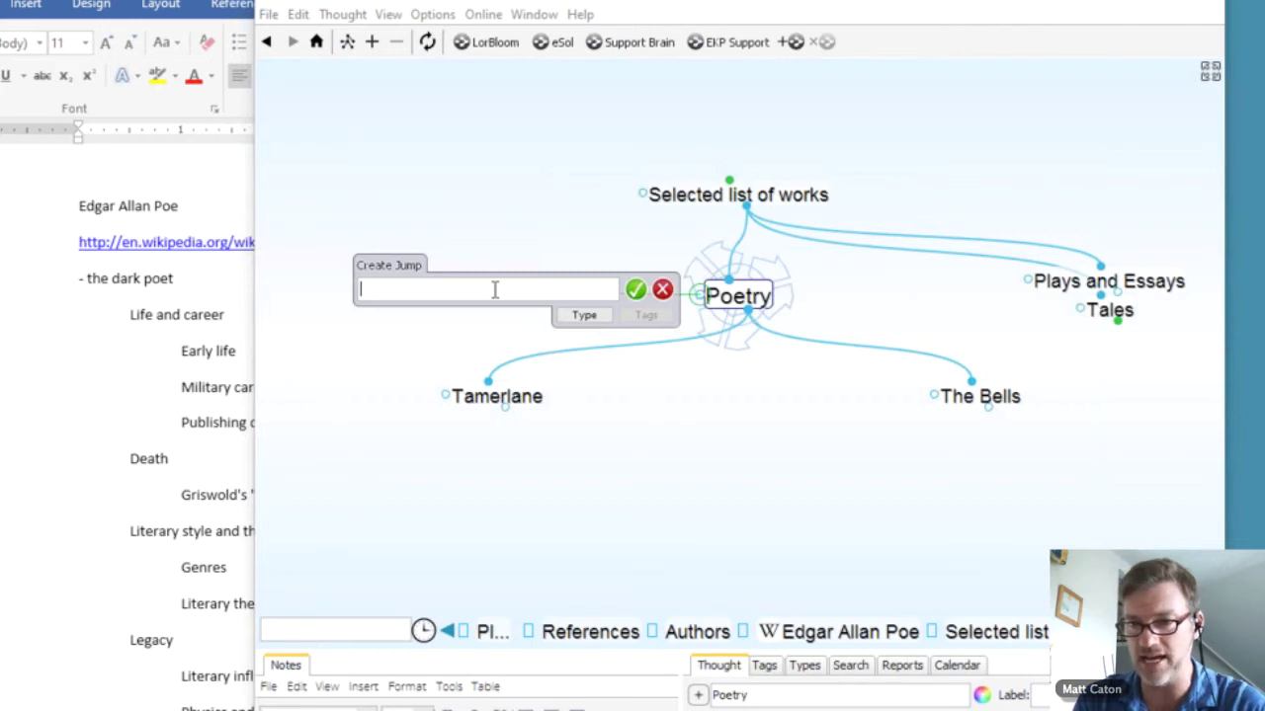
type("Sonnet")
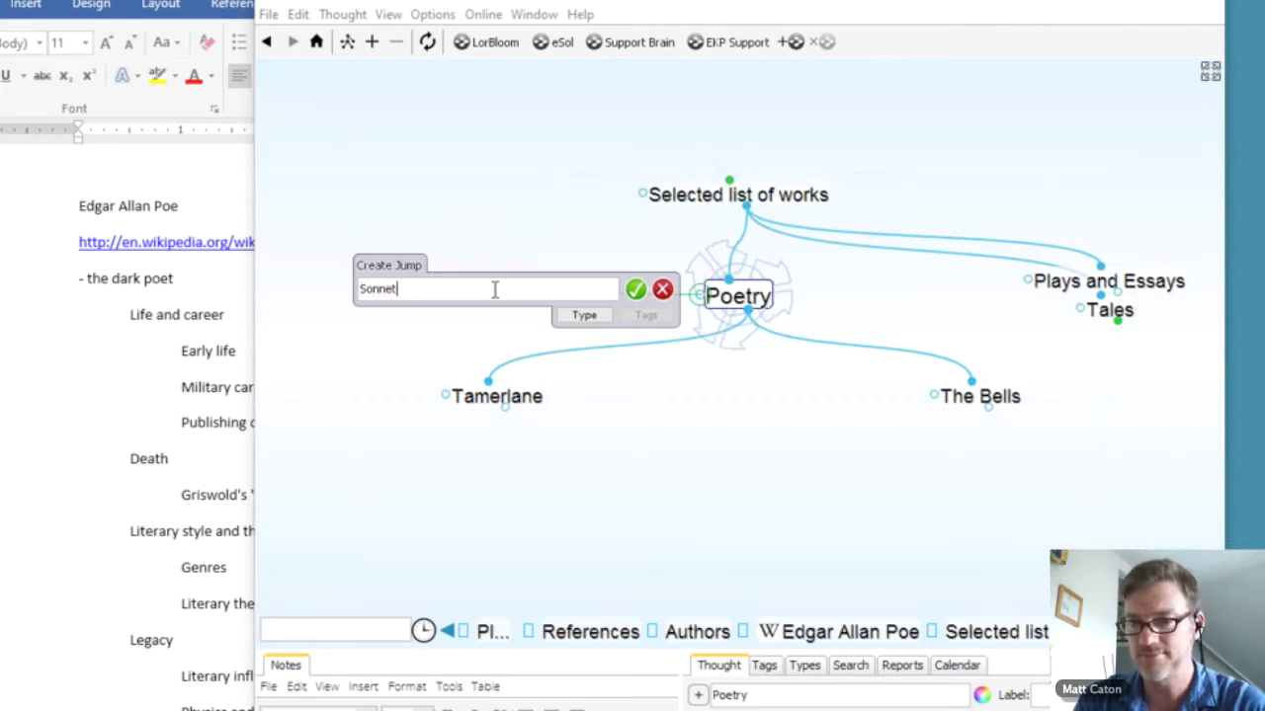
type("s")
key("Return")
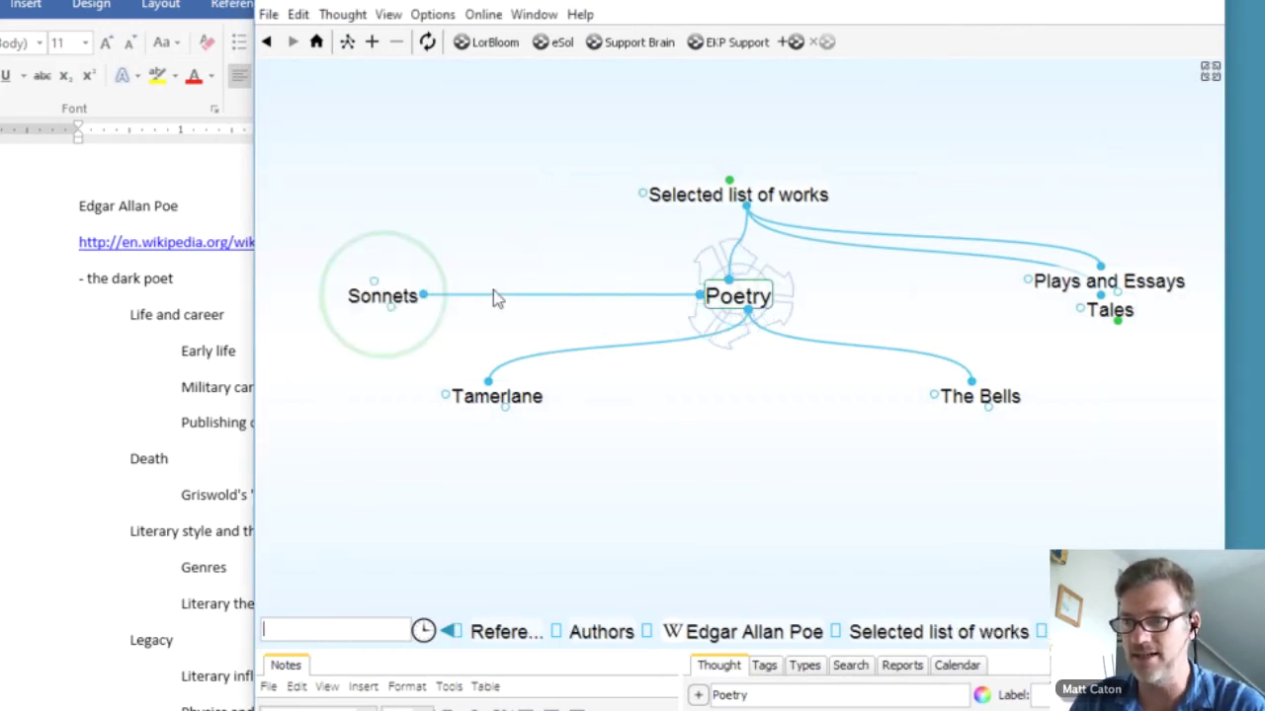
- Make Sonnets active, link the existing Literature thought as its parent, and return to Poetry
left_click(381, 300)
left_click_drag(689, 230, 689, 230)
type("Lit")
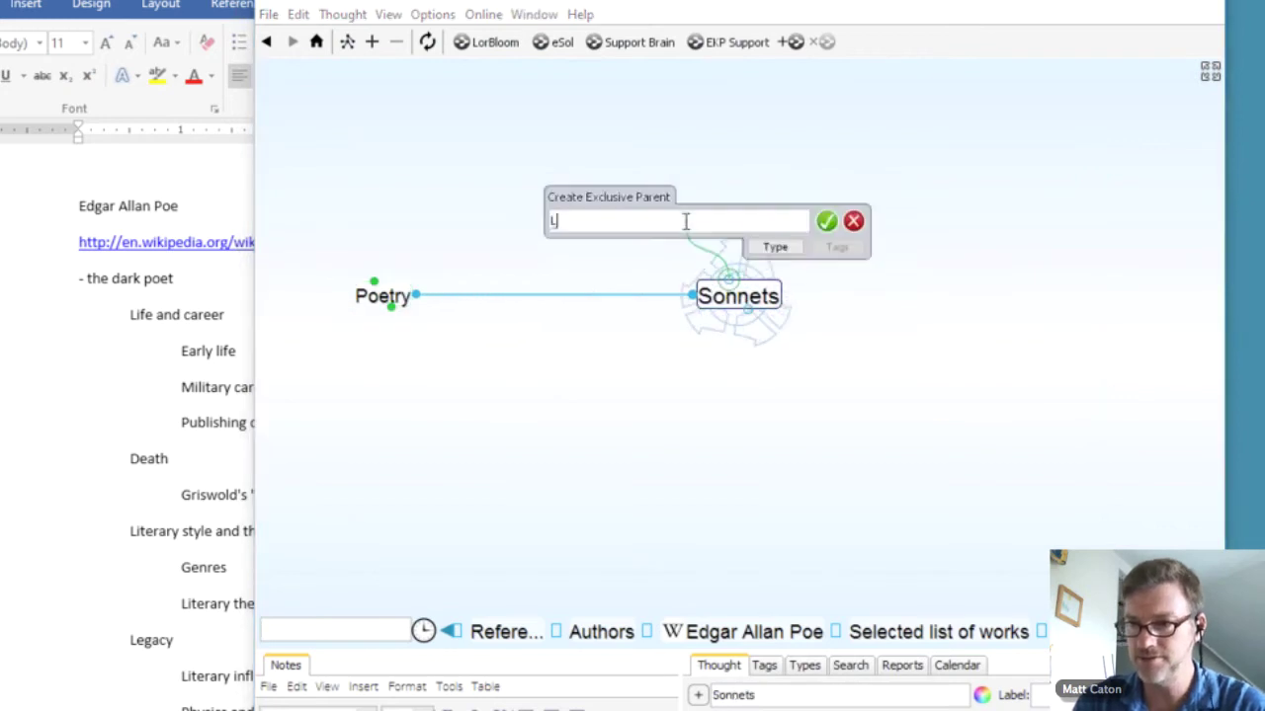
left_click(622, 317)
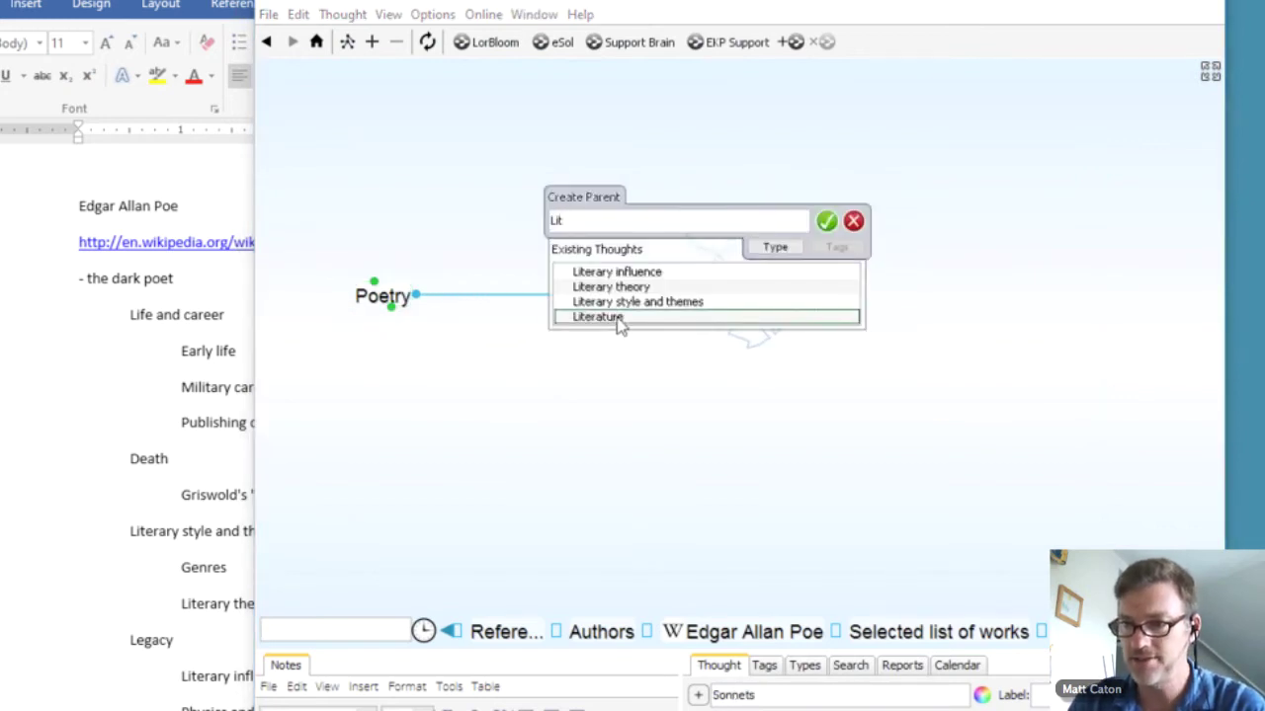
key("Return")
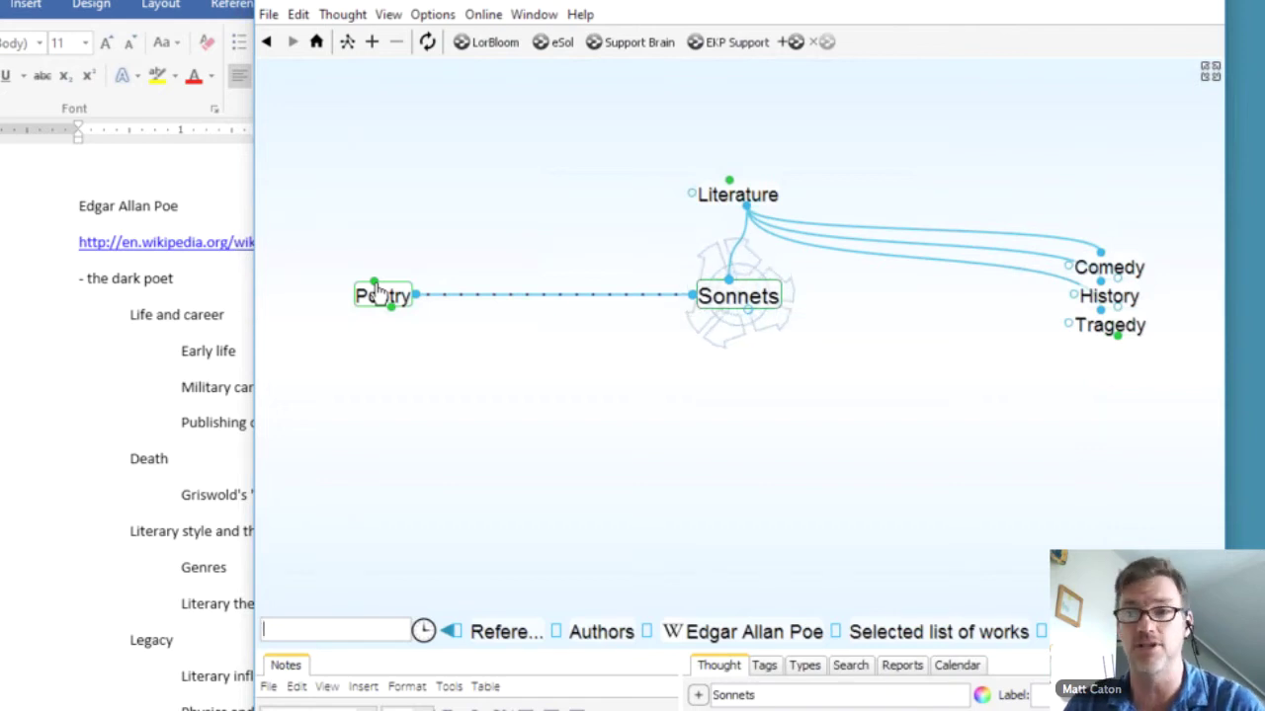
left_click(380, 294)
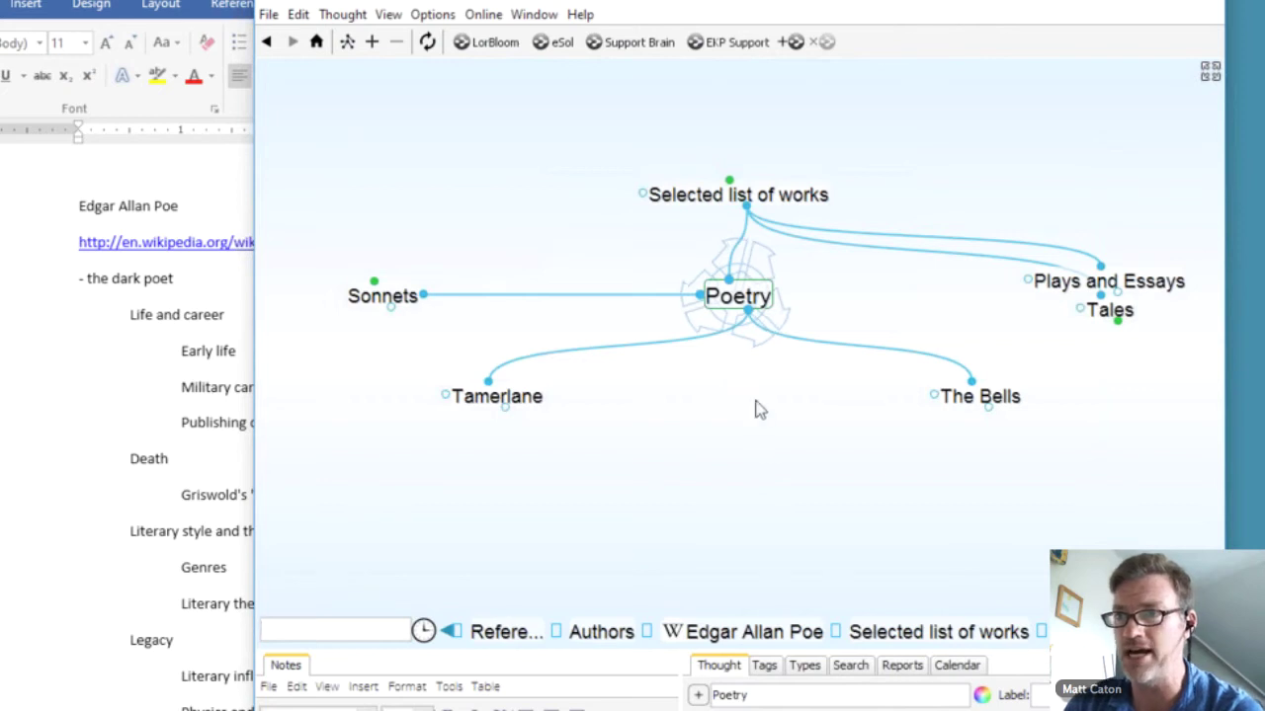
- Open the existing Shakespeare Brain and launch the text file attached to The Tempest
left_click(268, 15)
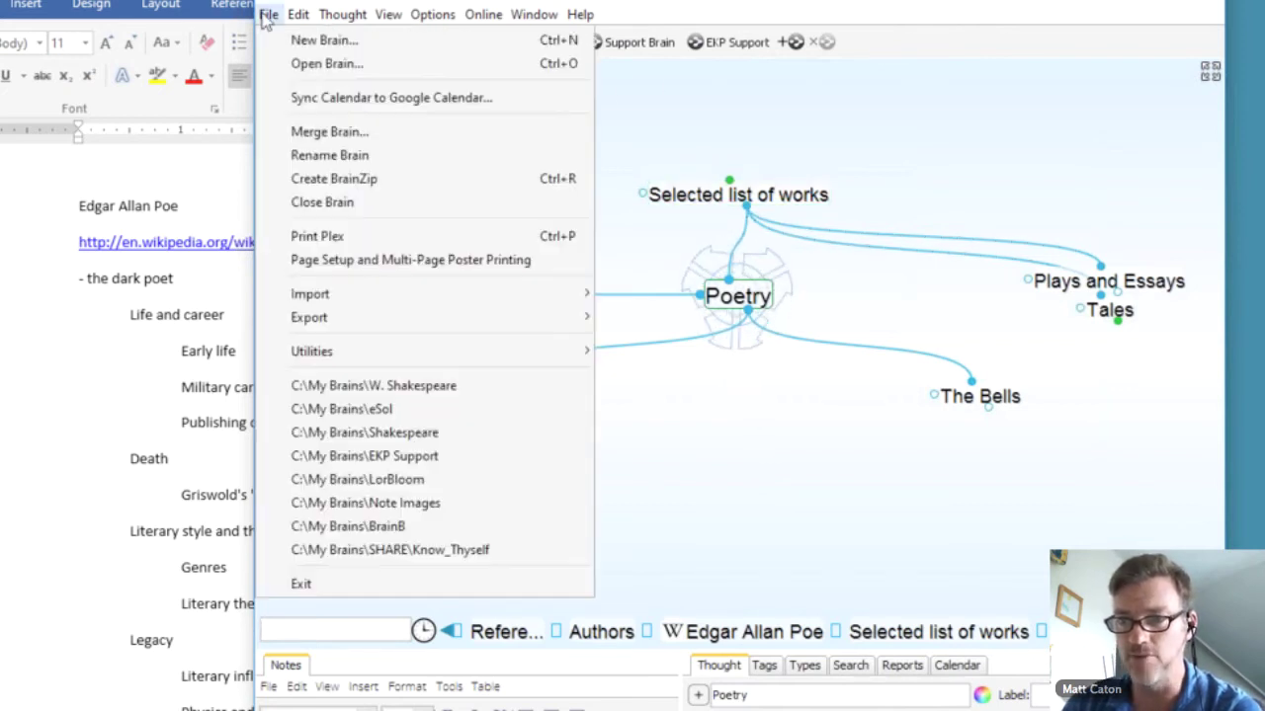
left_click(407, 439)
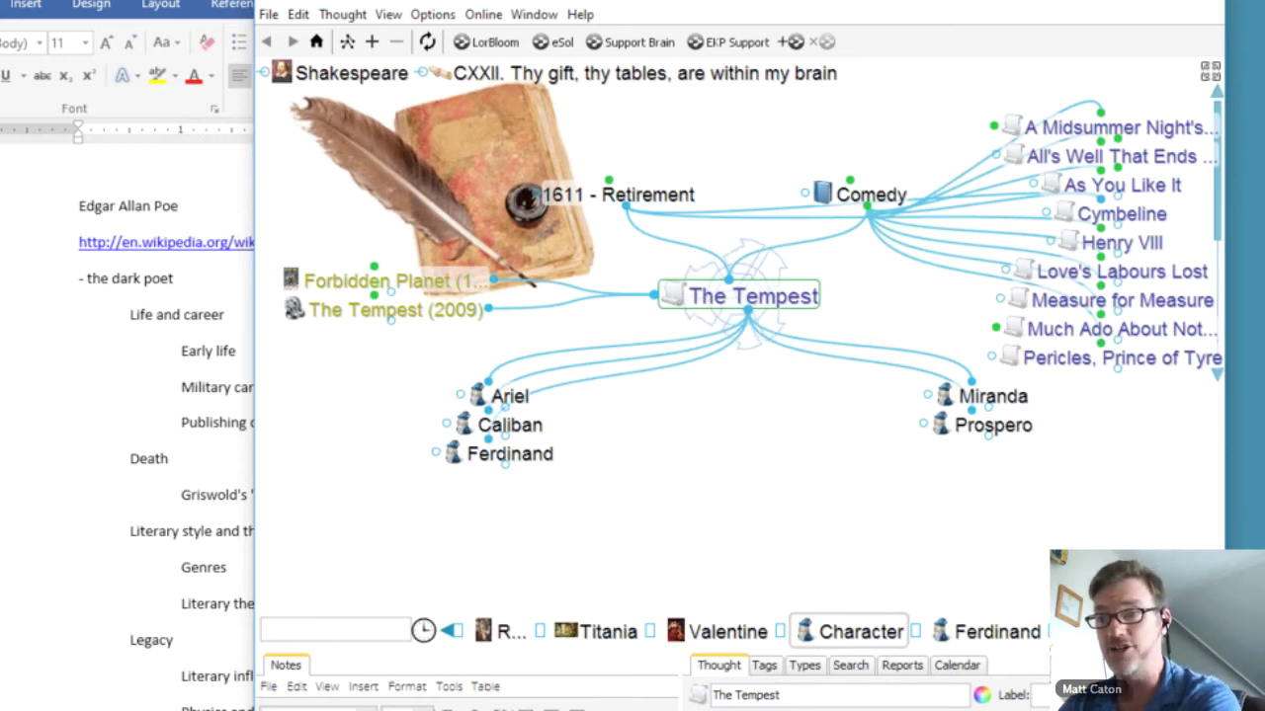
left_click(681, 305)
left_click(682, 304)
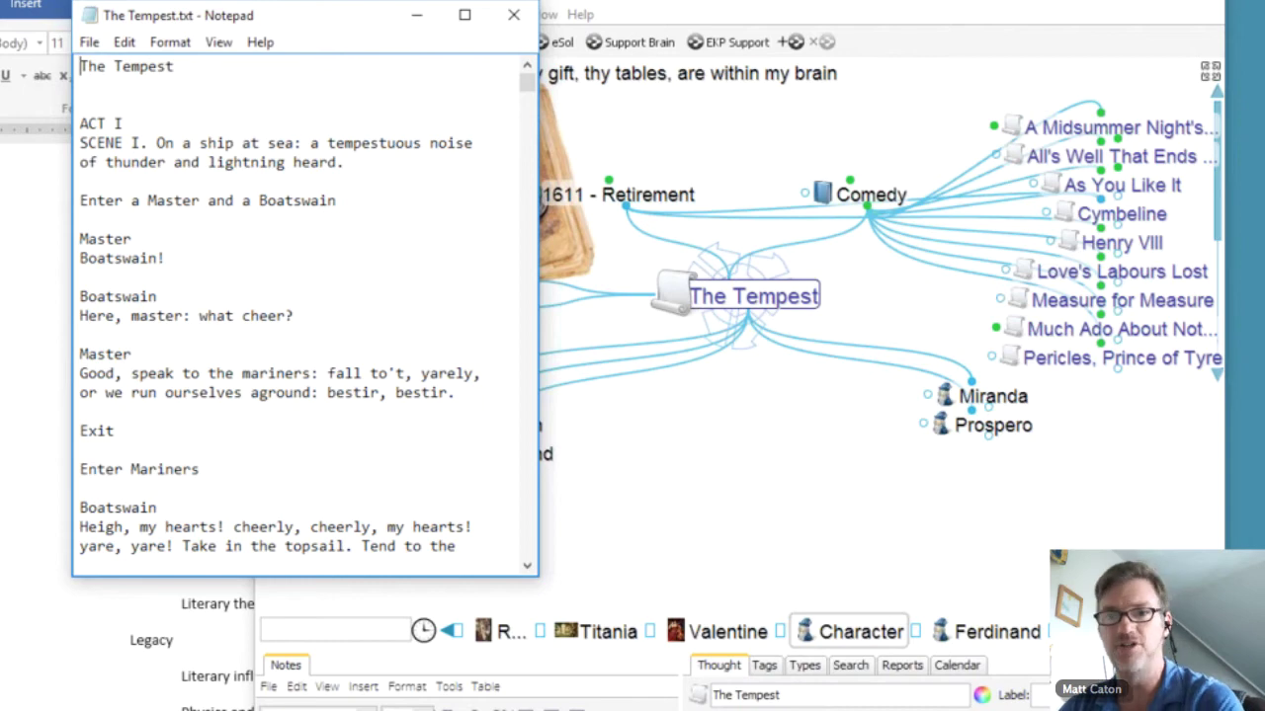
- Skim The Tempest script in a widened Notepad window and close the file
scroll(715, 122, "down", 8)
left_click_drag(539, 123, 695, 434)
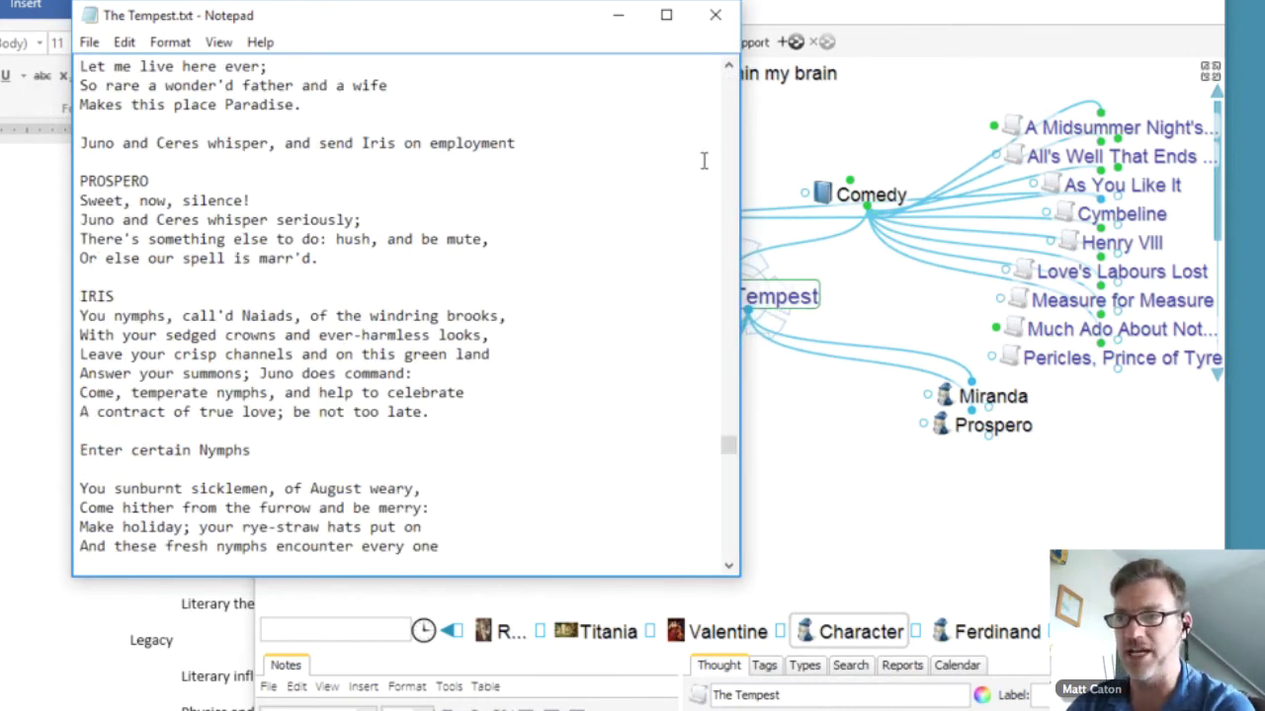
left_click(718, 17)
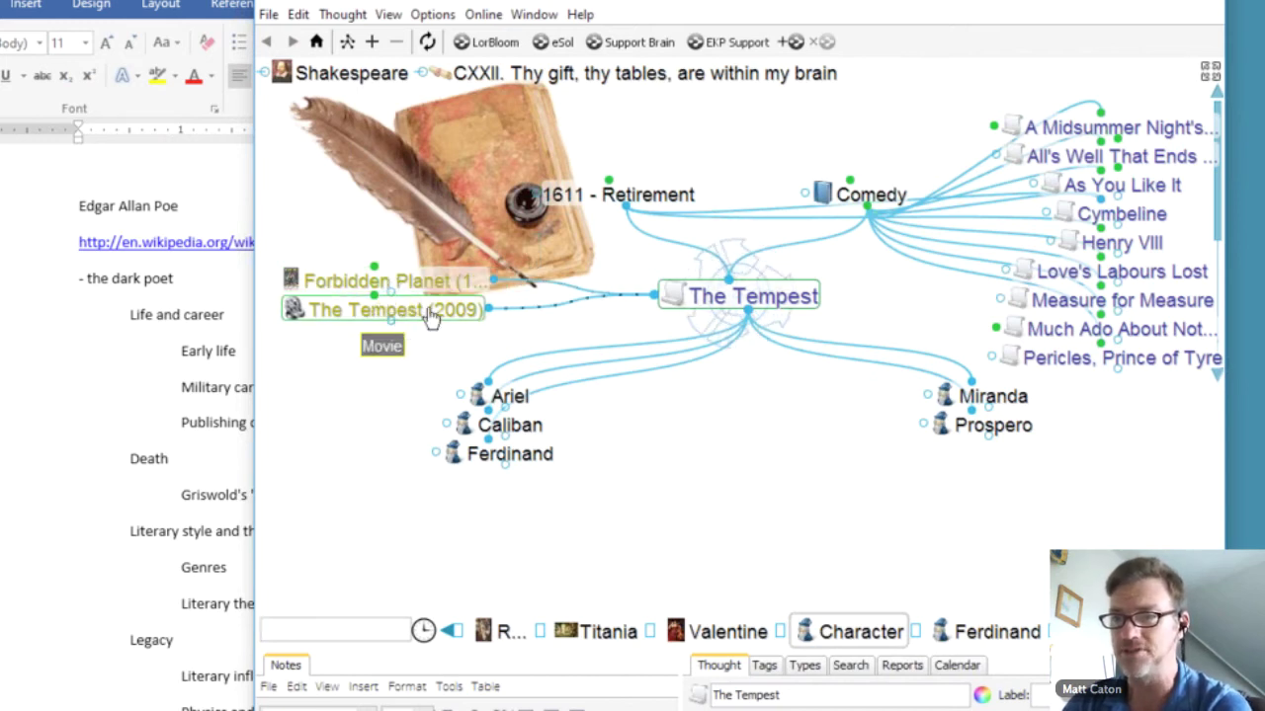
- Make 1611 - Retirement active, enlarge the notes area, and read through its notes
left_click(654, 197)
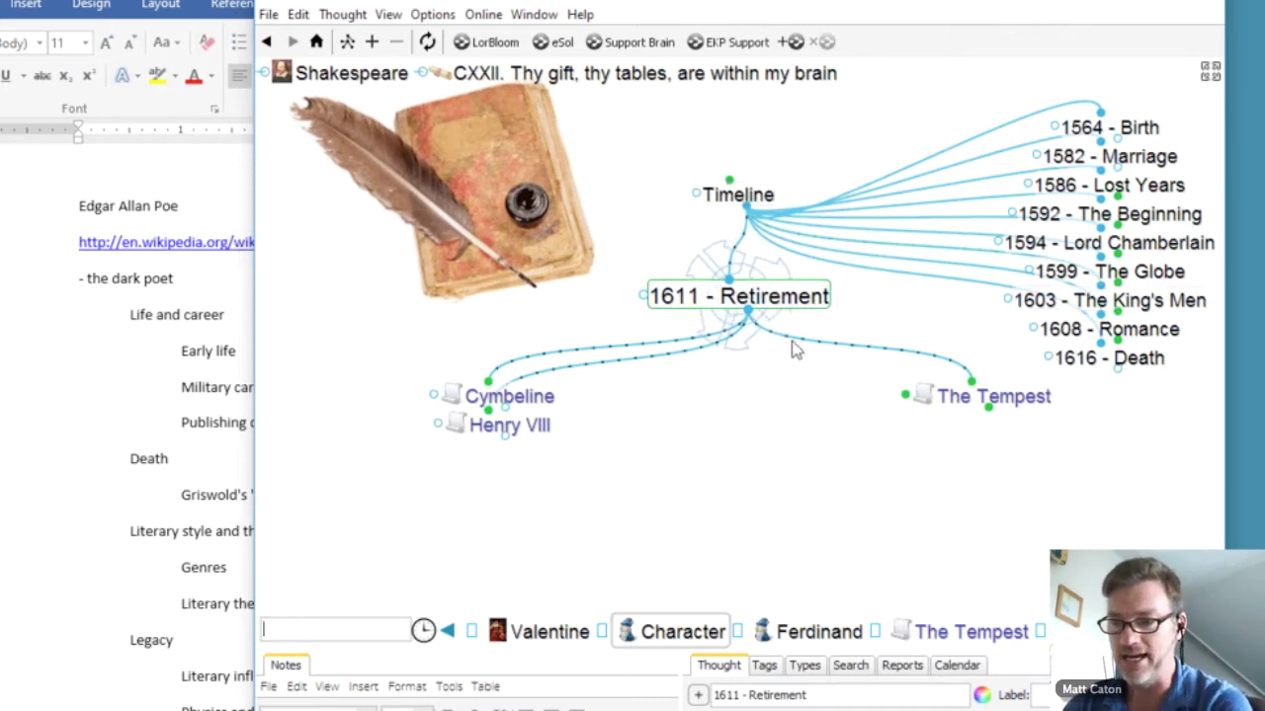
left_click_drag(623, 652, 635, 524)
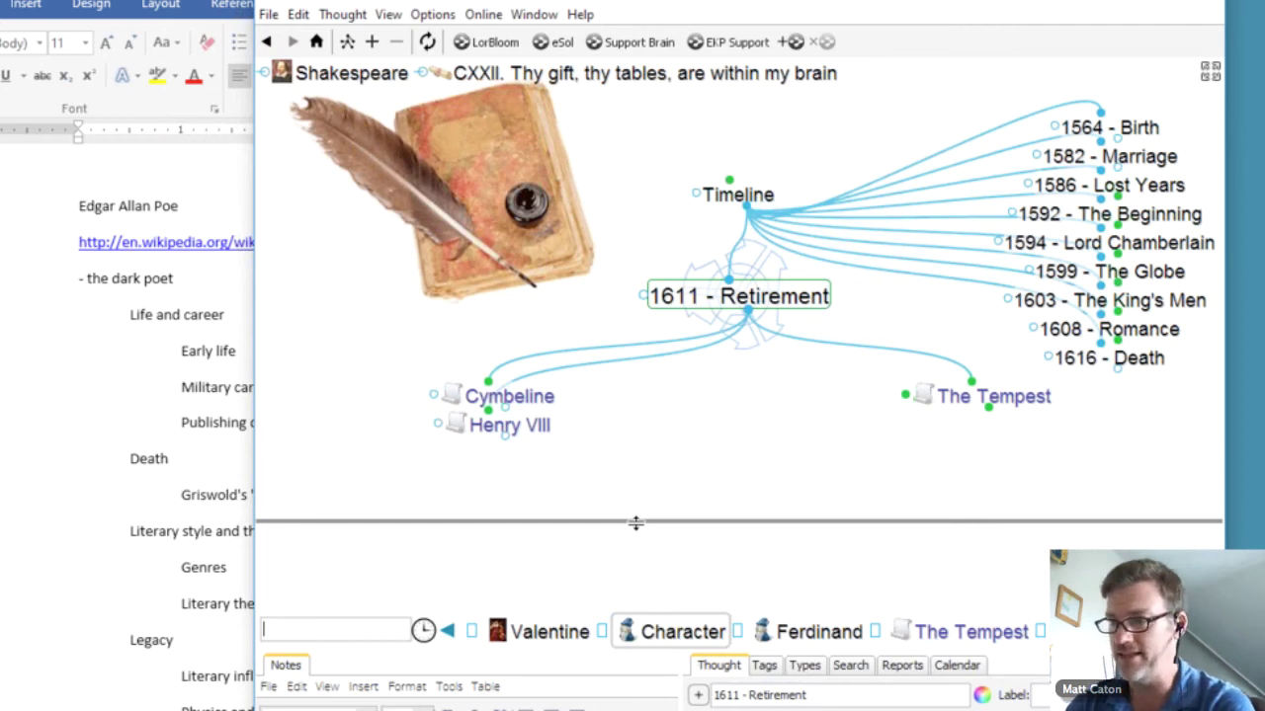
left_click_drag(635, 523, 635, 524)
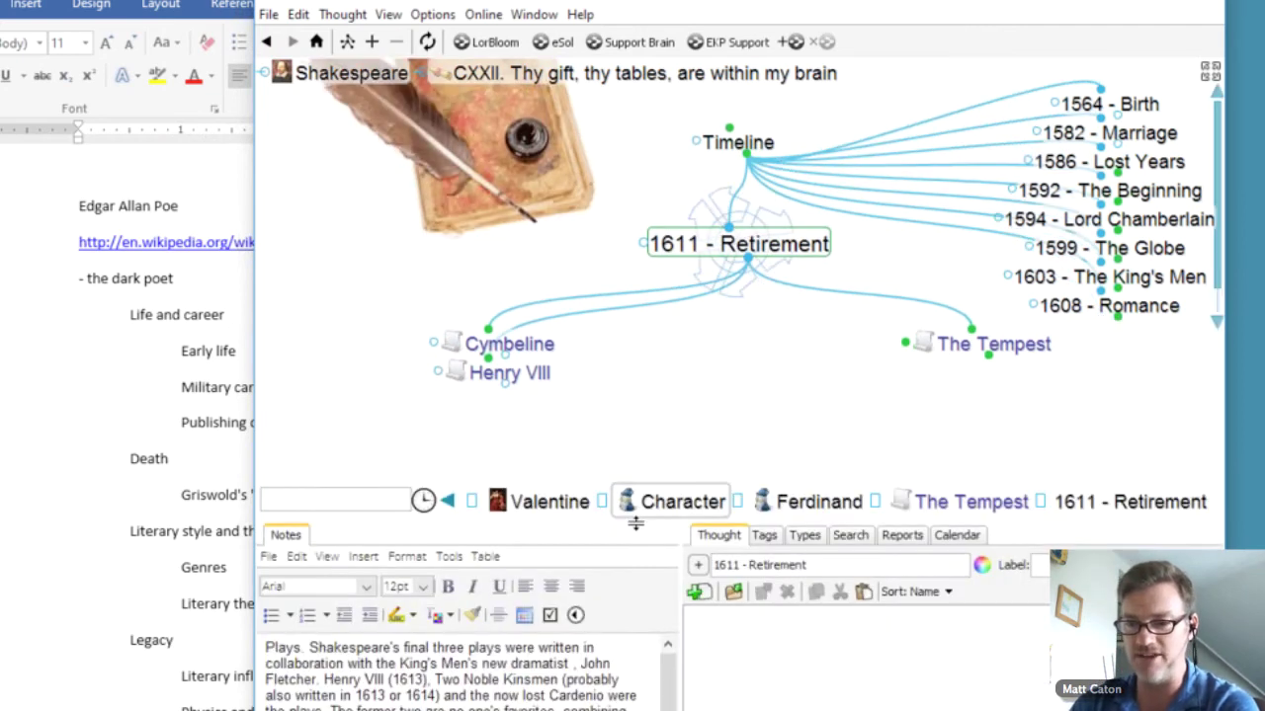
left_click_drag(667, 682, 666, 699)
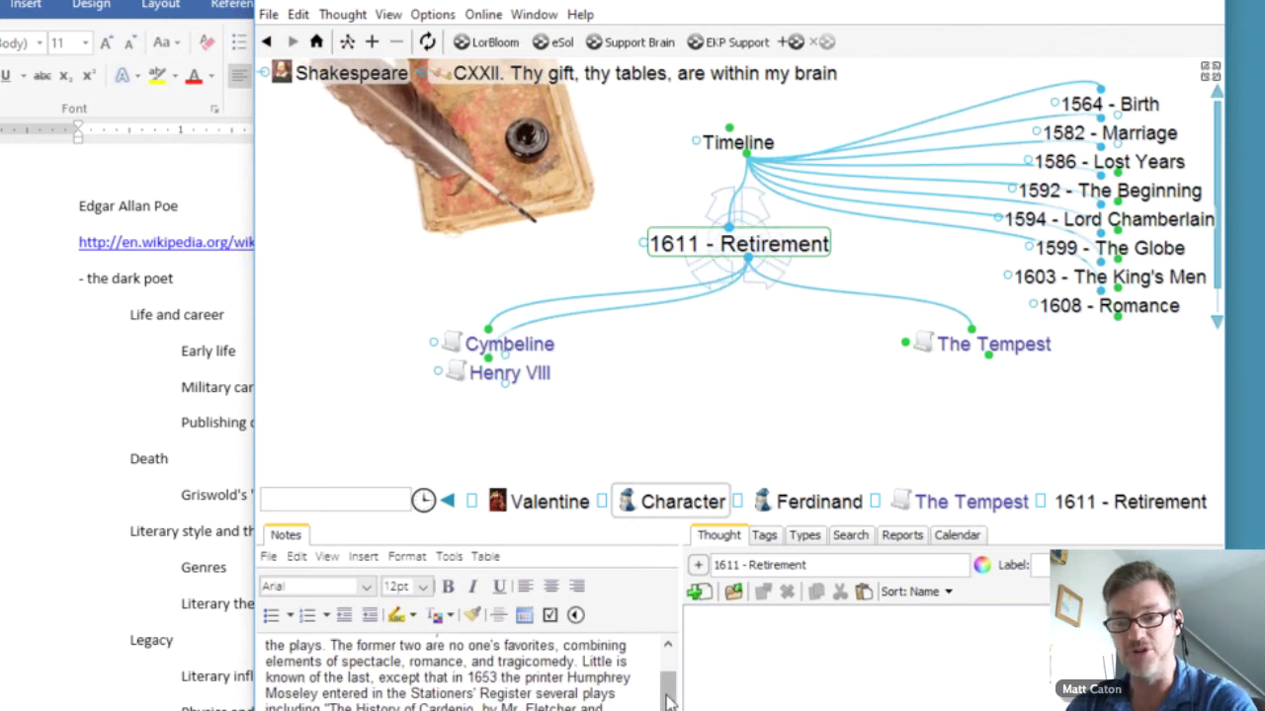
scroll(667, 699, "up", 10)
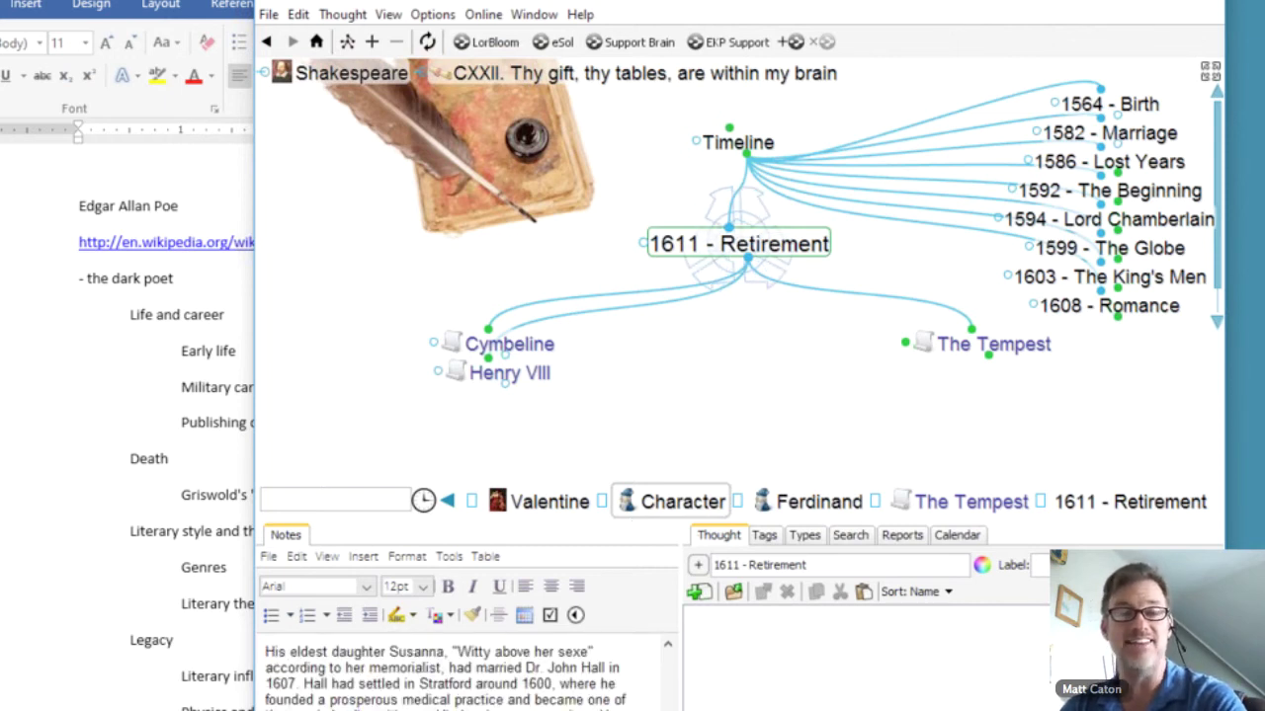
scroll(659, 657, "down", 5)
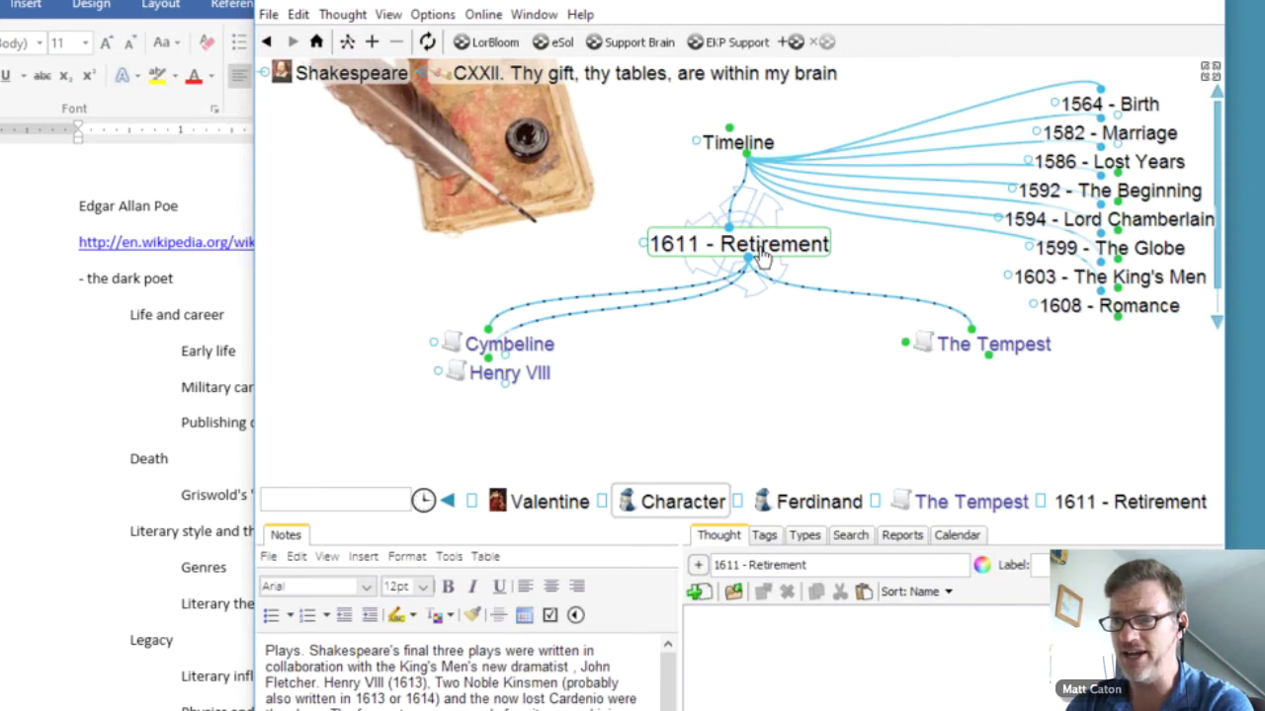
- Go to the Timeline thought, give the plex more room by collapsing the notes area, and make Dictionary active
left_click(739, 144)
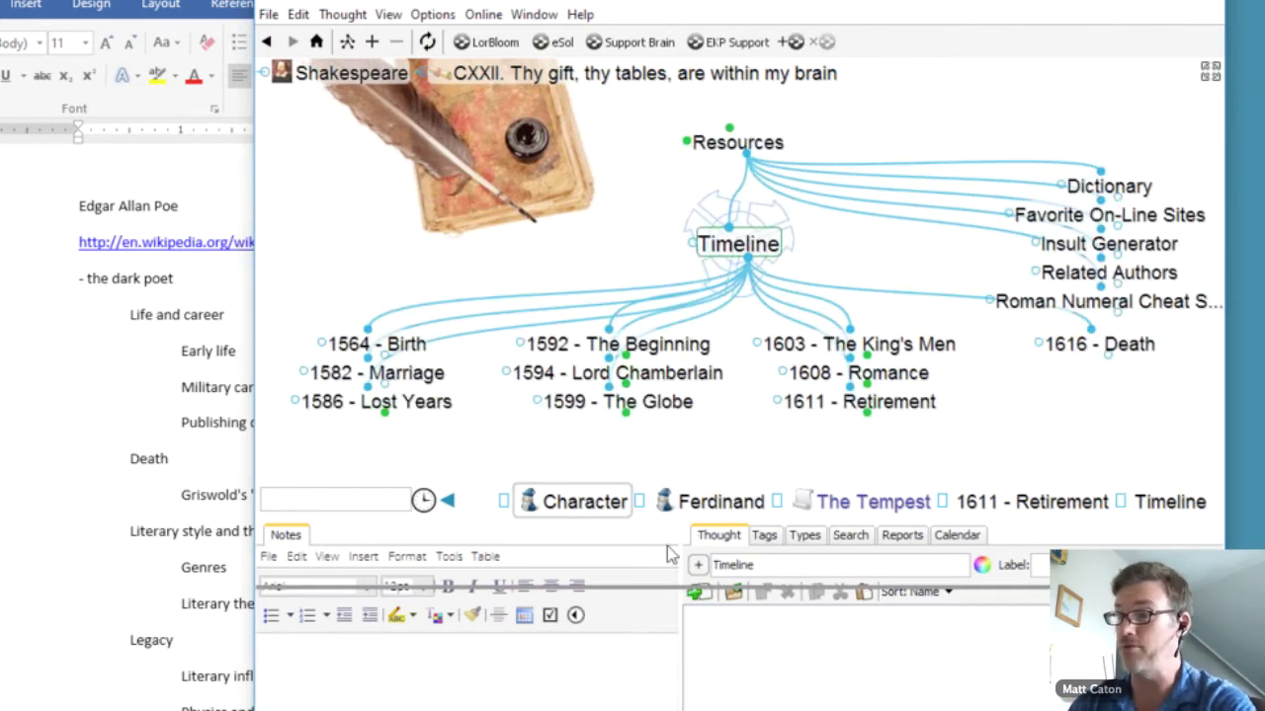
key("F11")
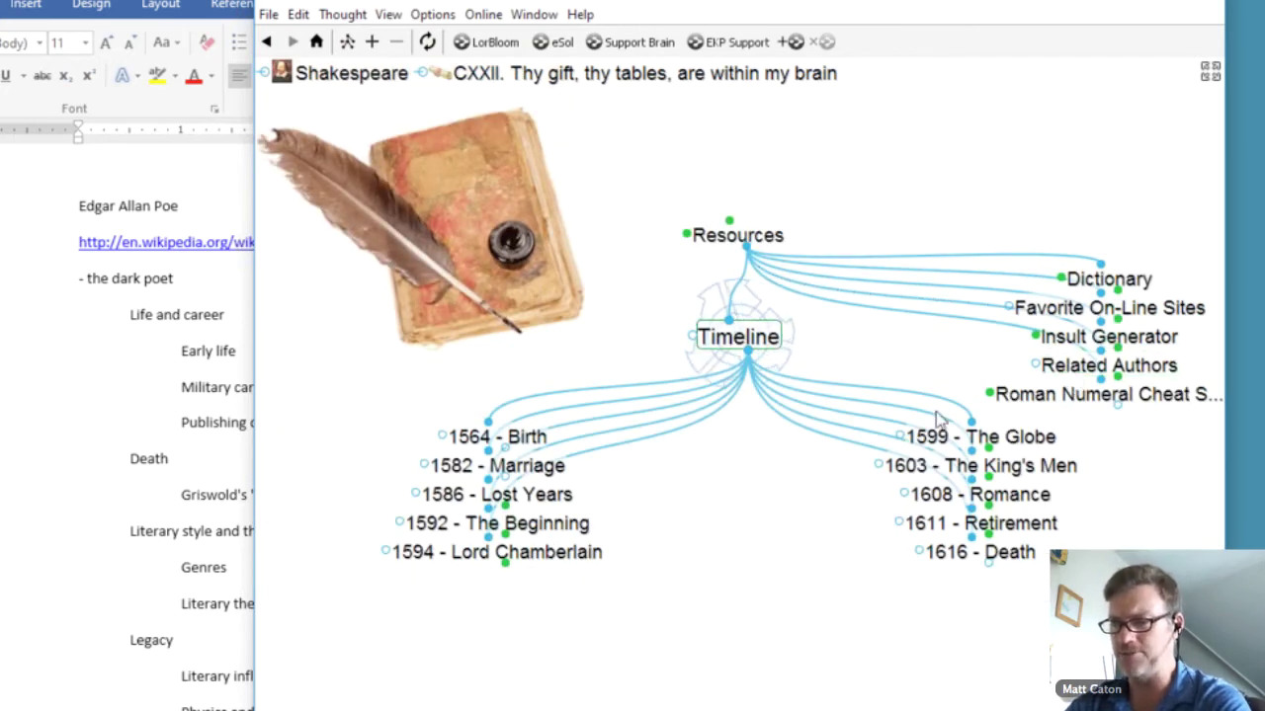
left_click(1109, 280)
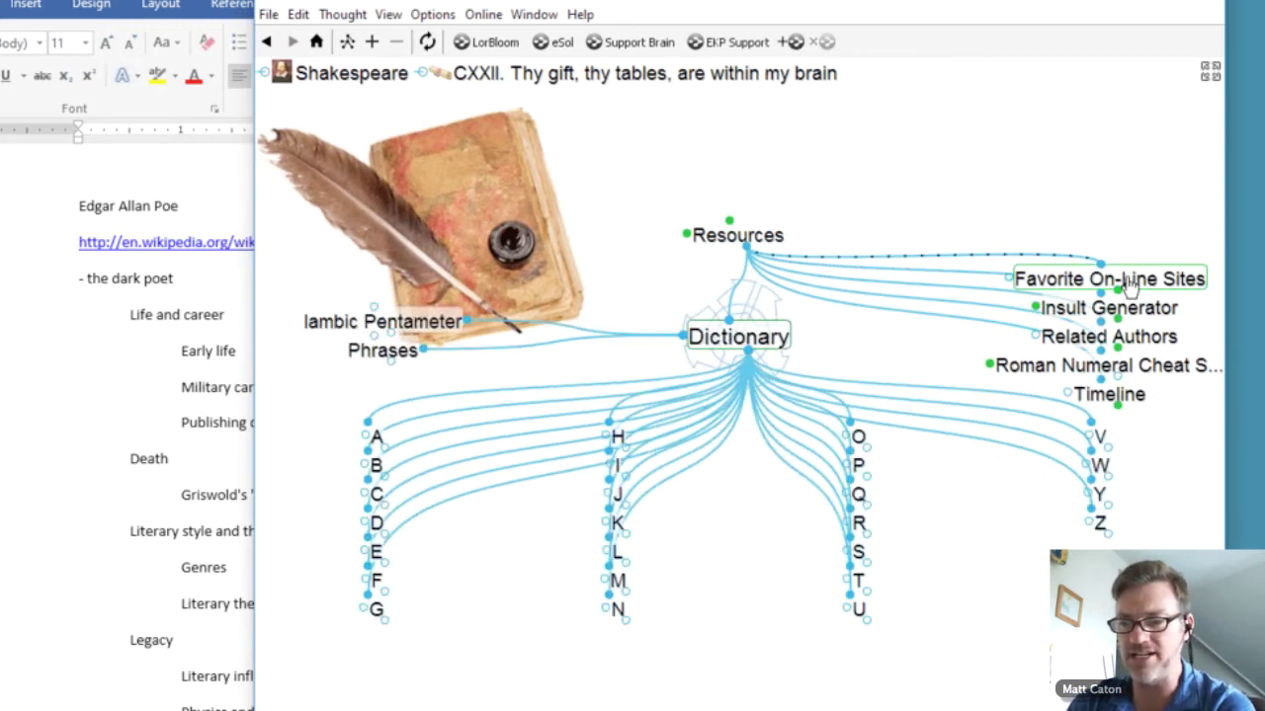
- Make the G thought of the Dictionary active, skim the word definitions in its notes, and return to Dictionary
left_click(376, 607)
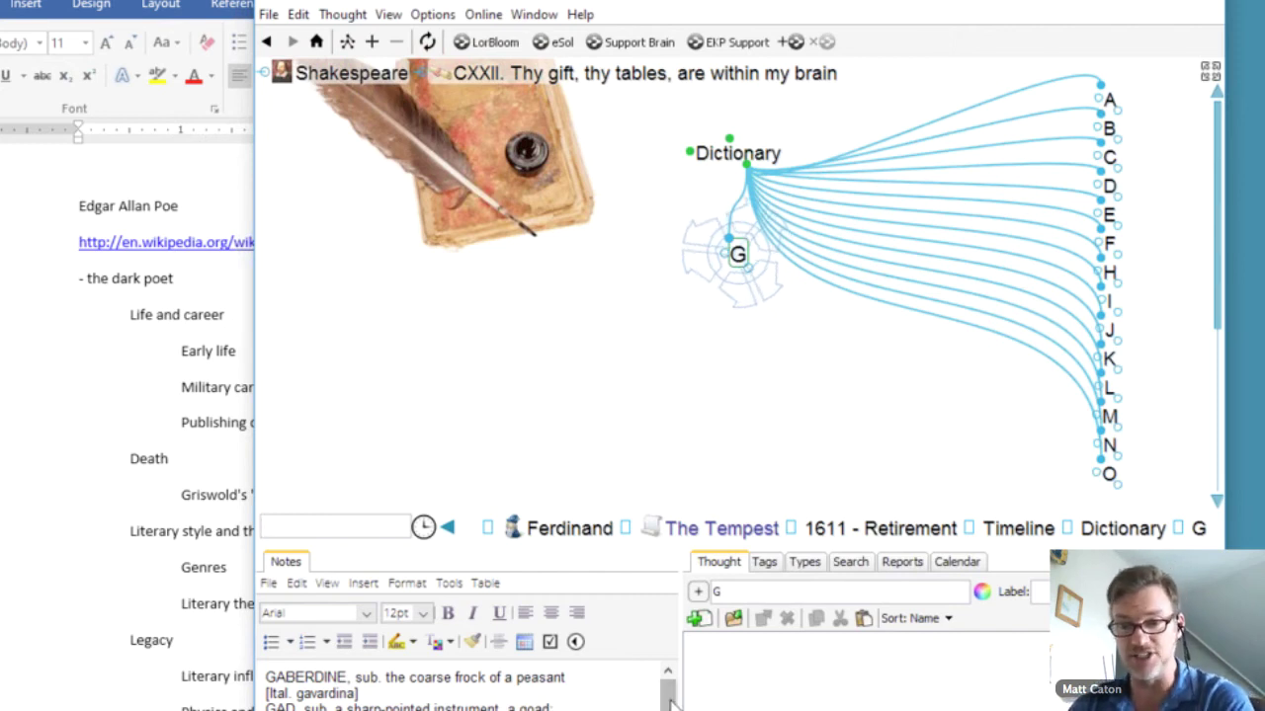
left_click_drag(670, 701, 670, 710)
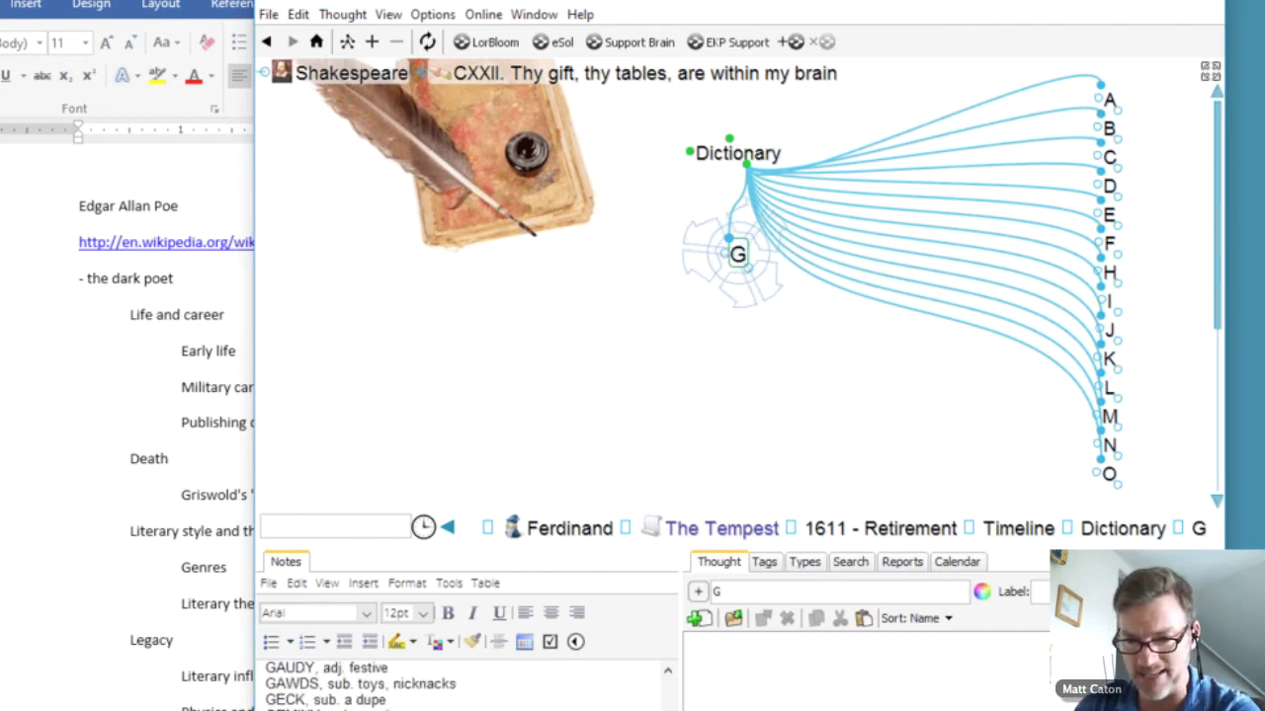
scroll(465, 687, "down", 2)
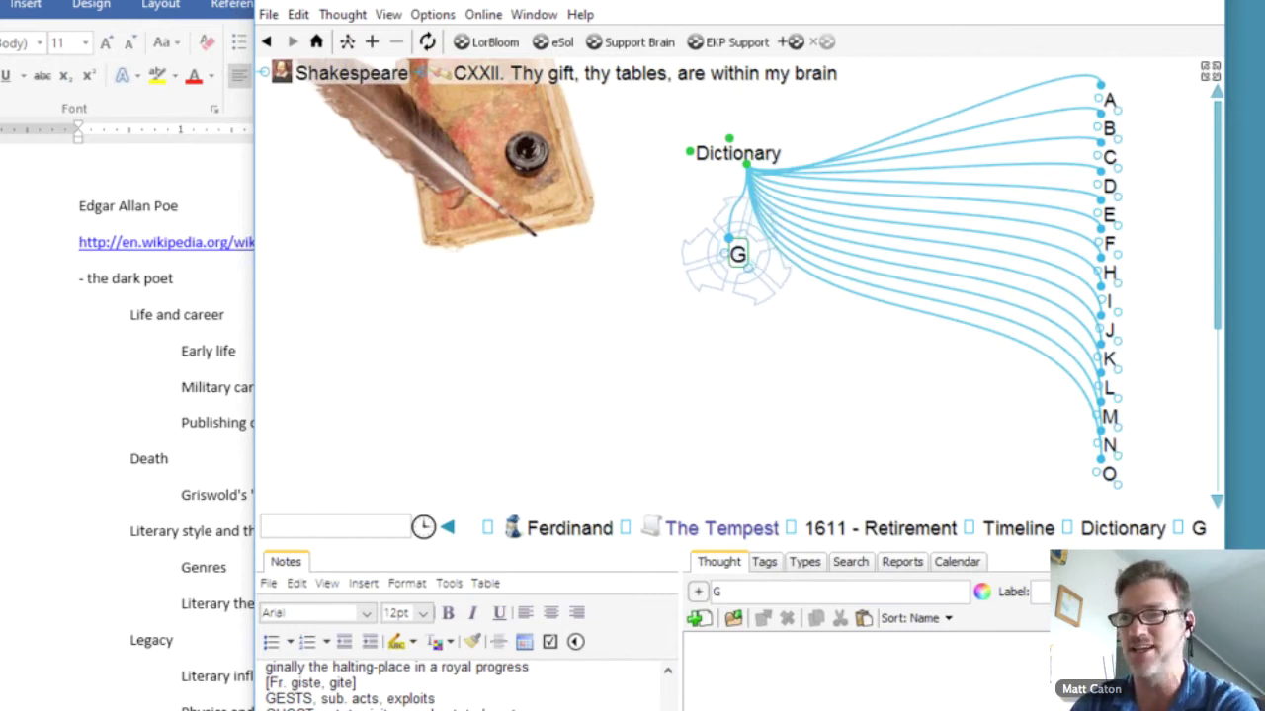
left_click(762, 160)
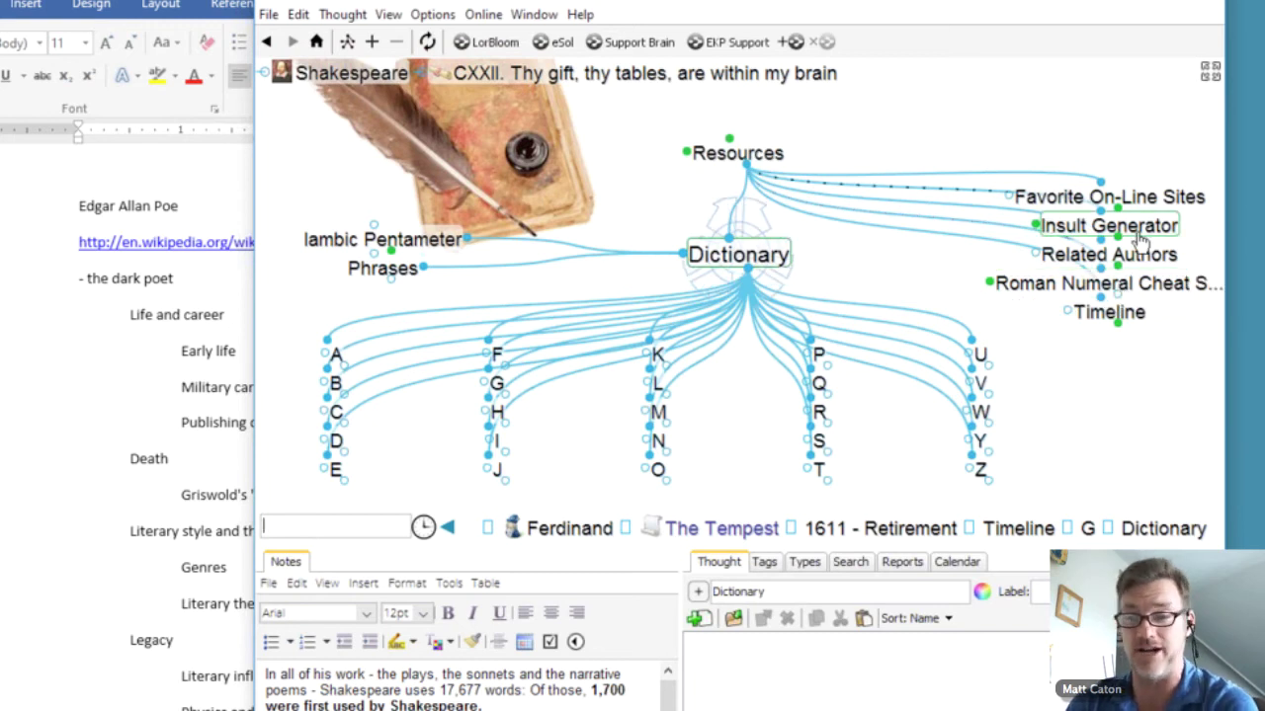
- Navigate through Insult Generator, Shakespeare Insults and Games up to the Shakespeare thought, and collapse the notes area
left_click(1106, 227)
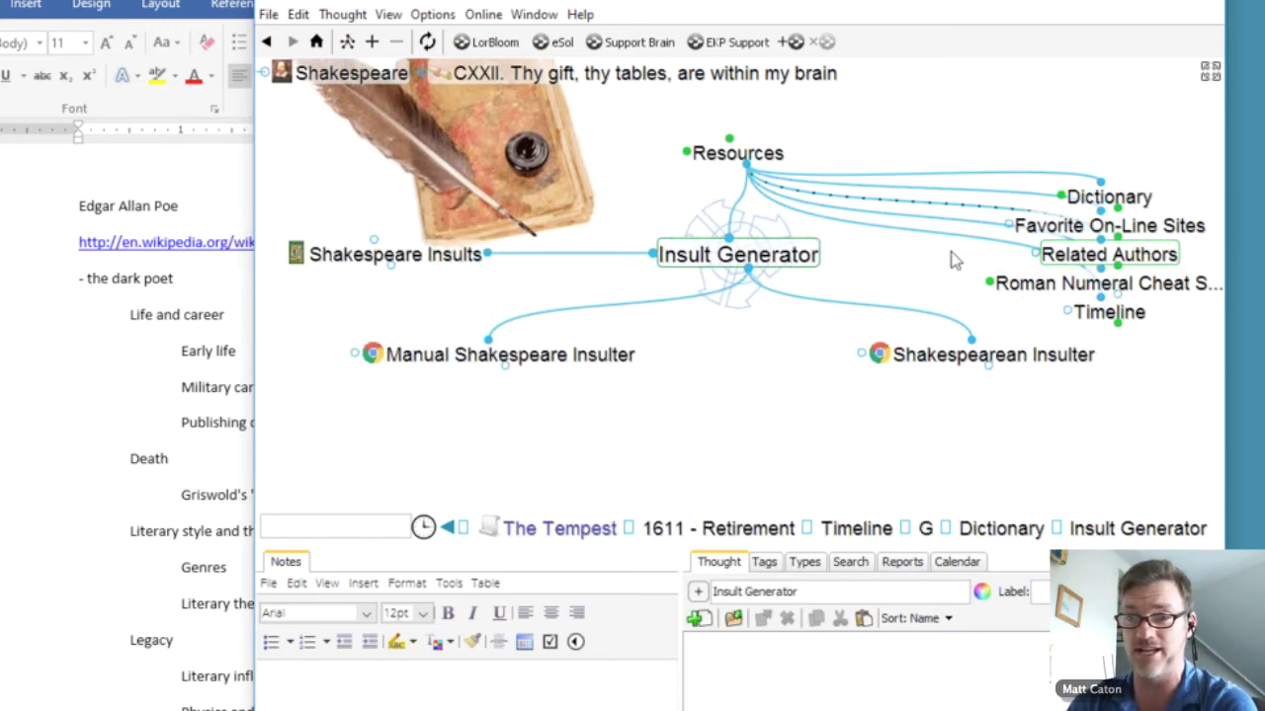
left_click(419, 256)
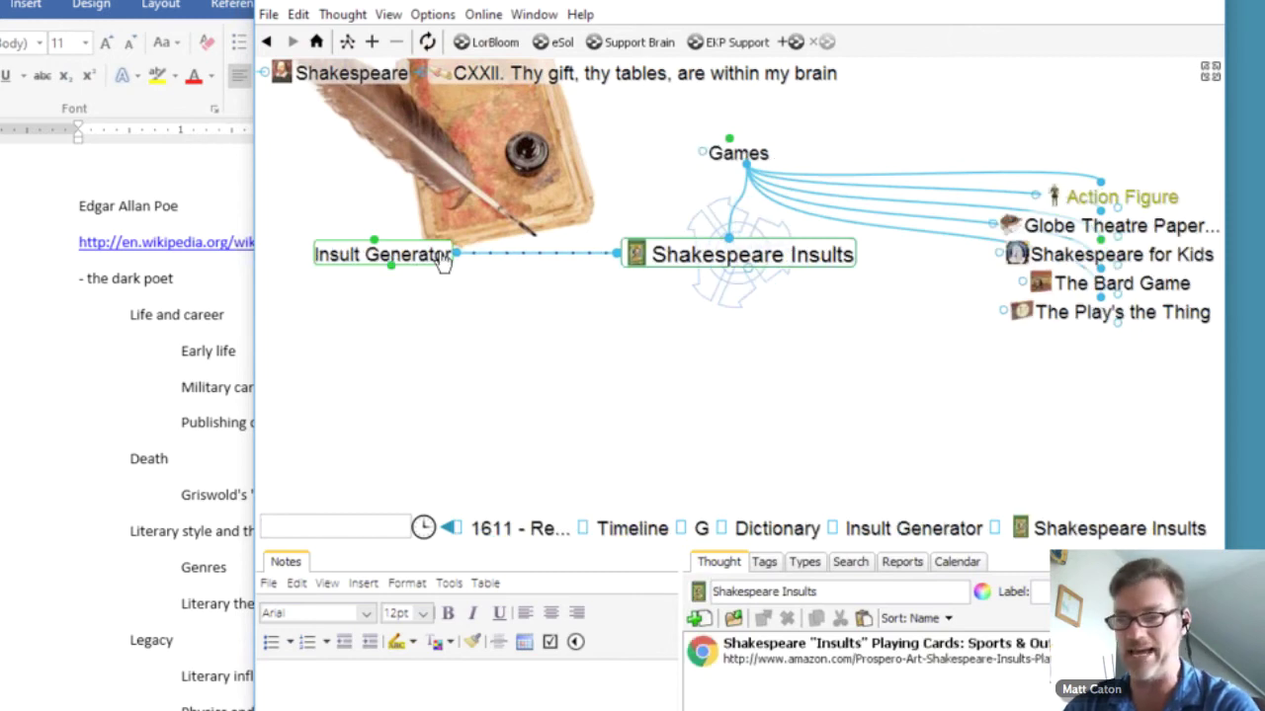
left_click(739, 155)
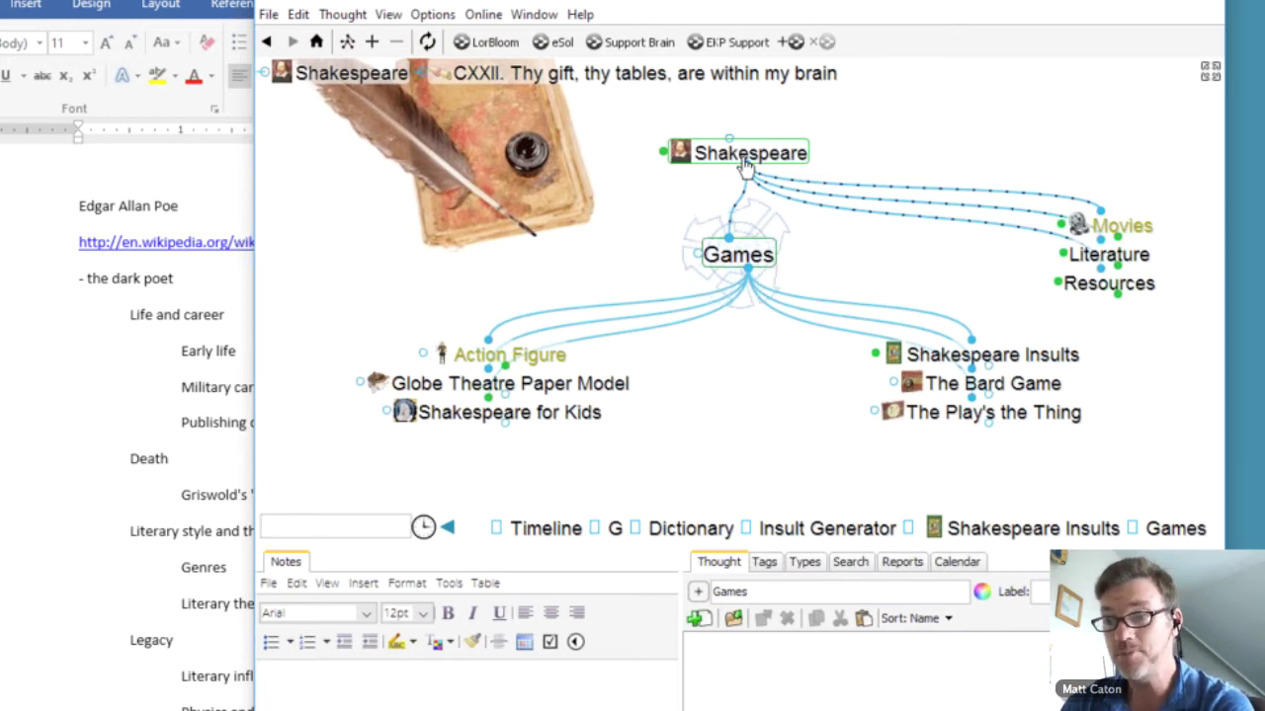
left_click(743, 158)
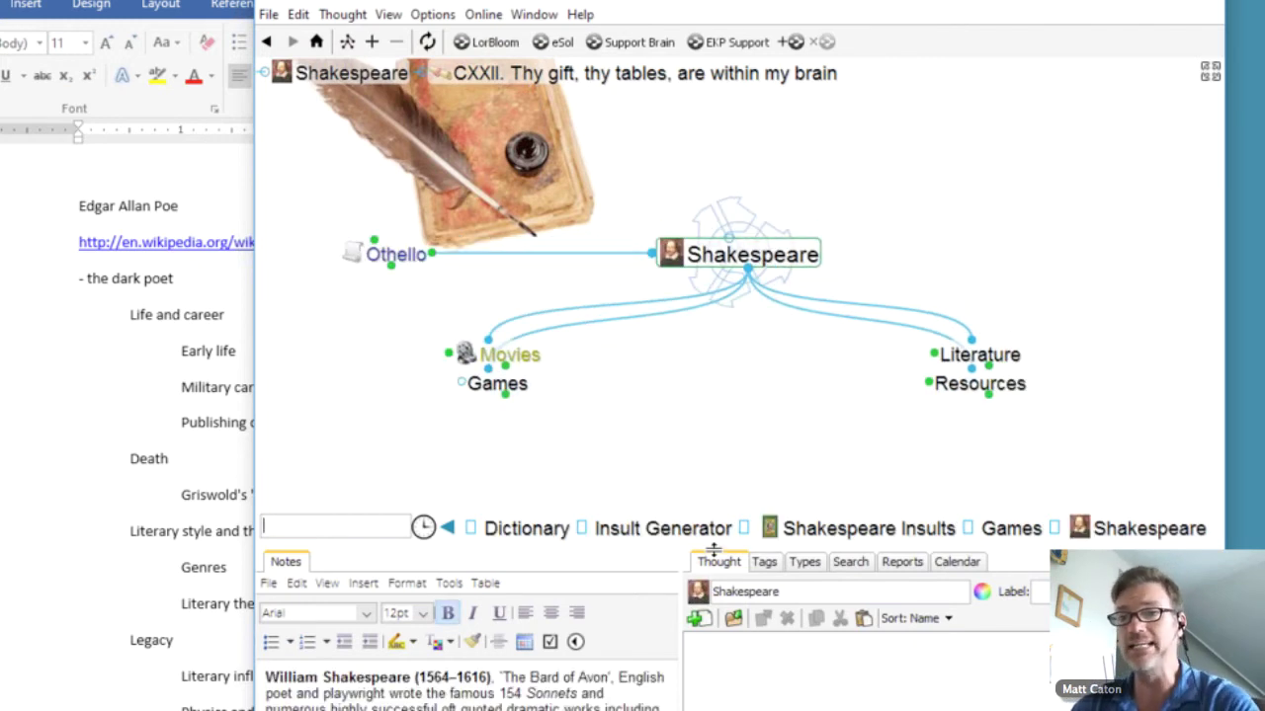
left_click_drag(714, 549, 746, 568)
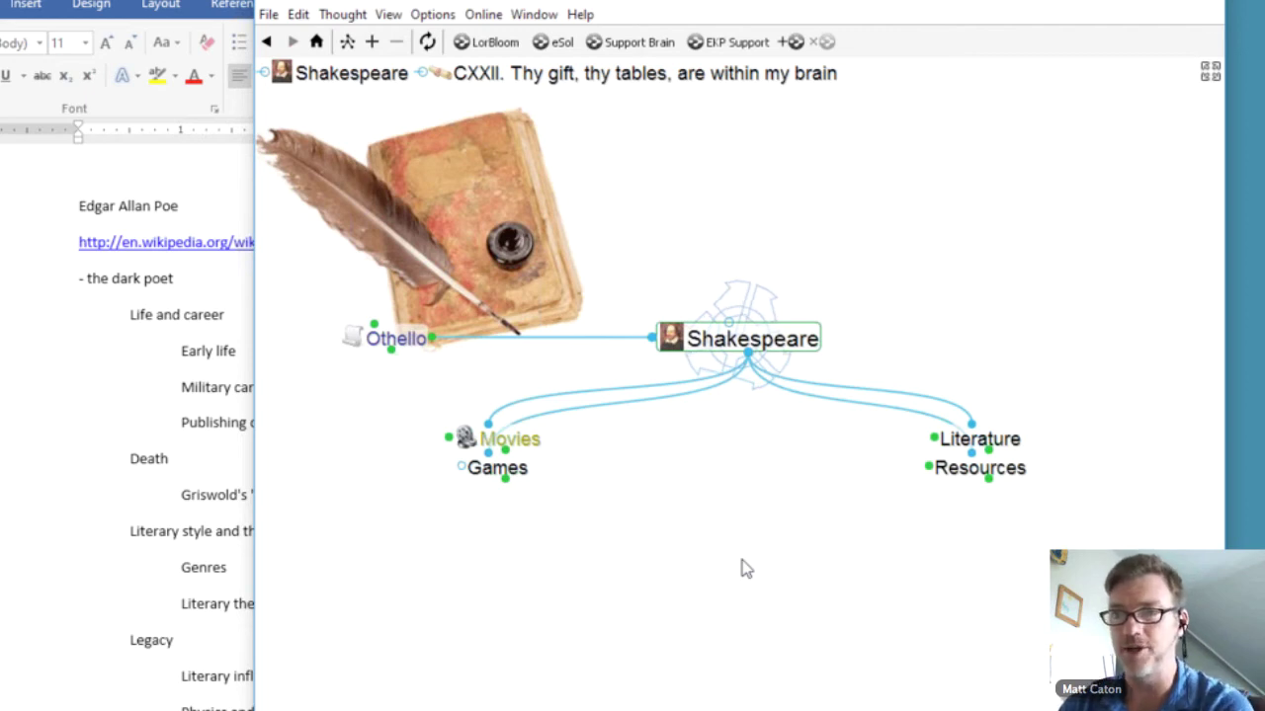
- Synchronize the Shakespeare Brain with the cloud and switch to its online version in Chrome
left_click(427, 49)
key("Return")
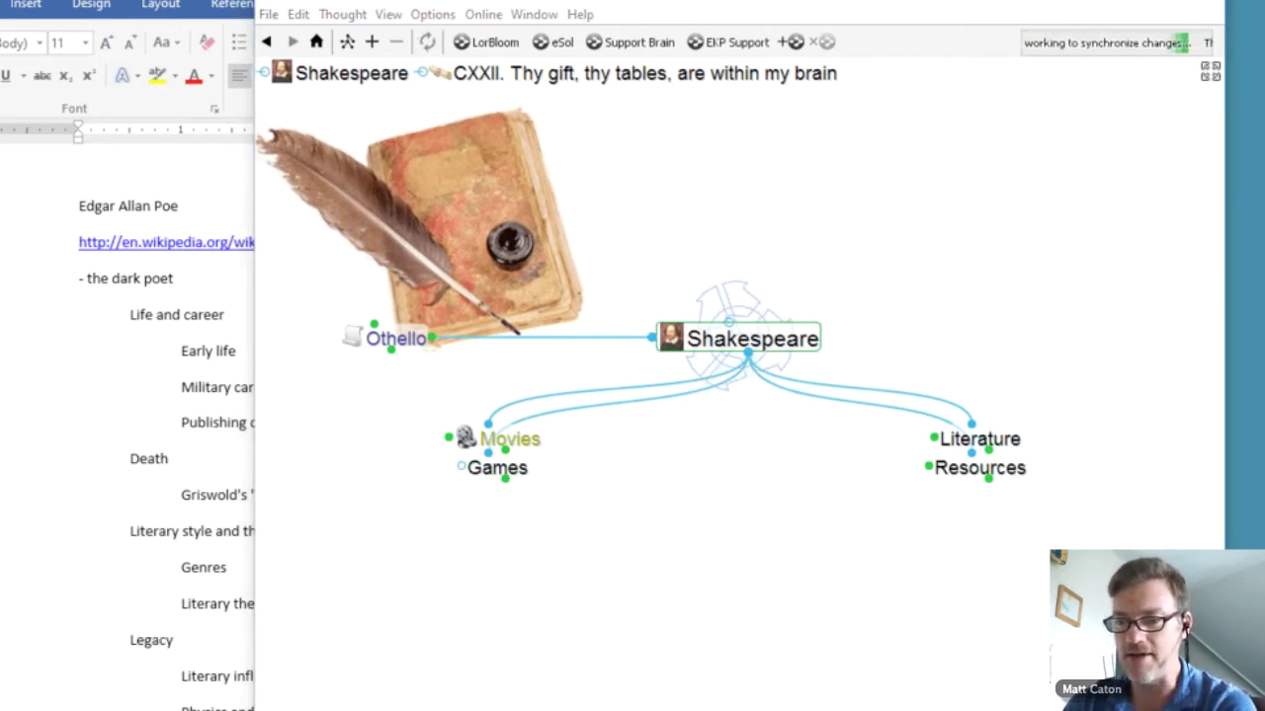
key("alt+Tab")
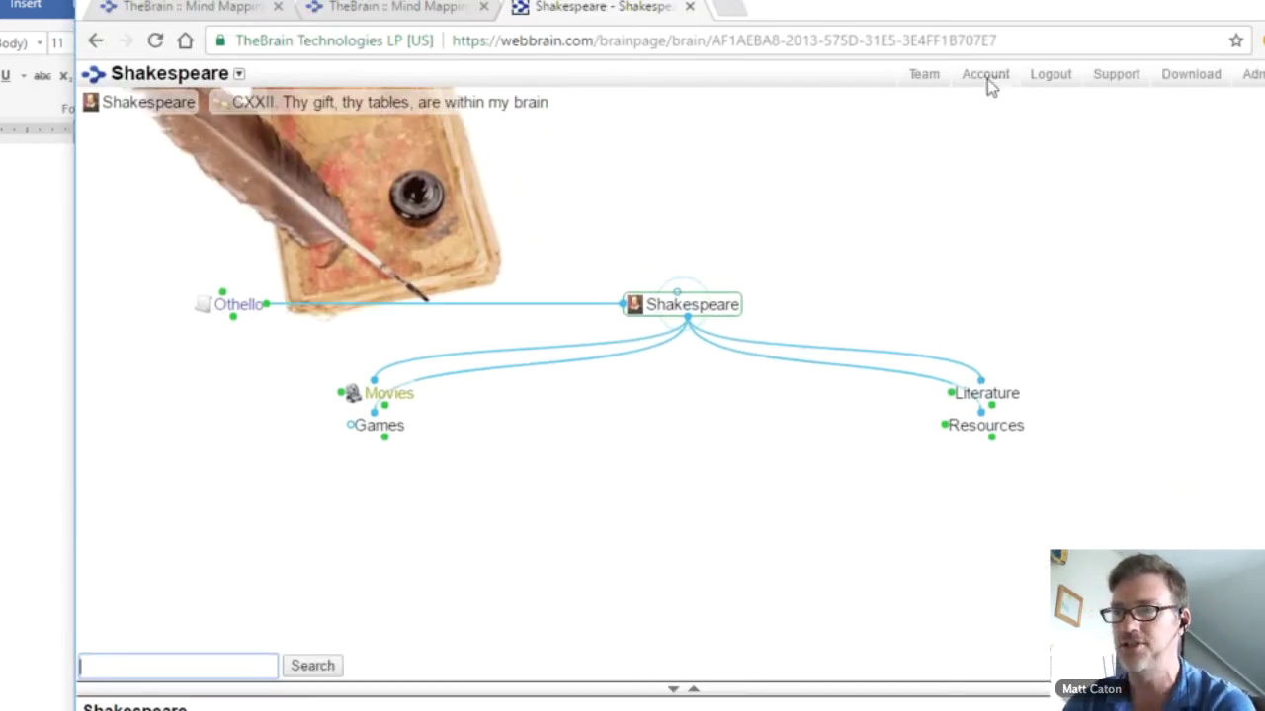
- Go to the online account's list of Brains and open the settings of the Shakespeare Brain
left_click(987, 81)
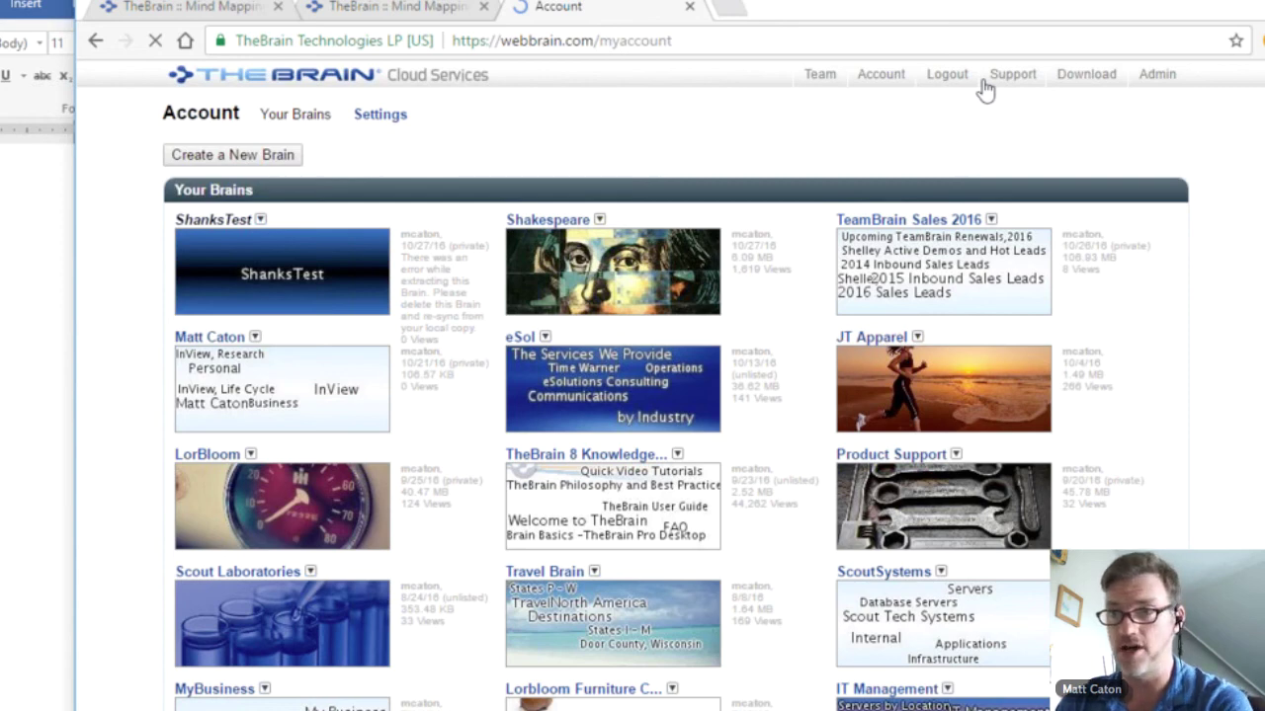
key("ctrl+shift+Tab")
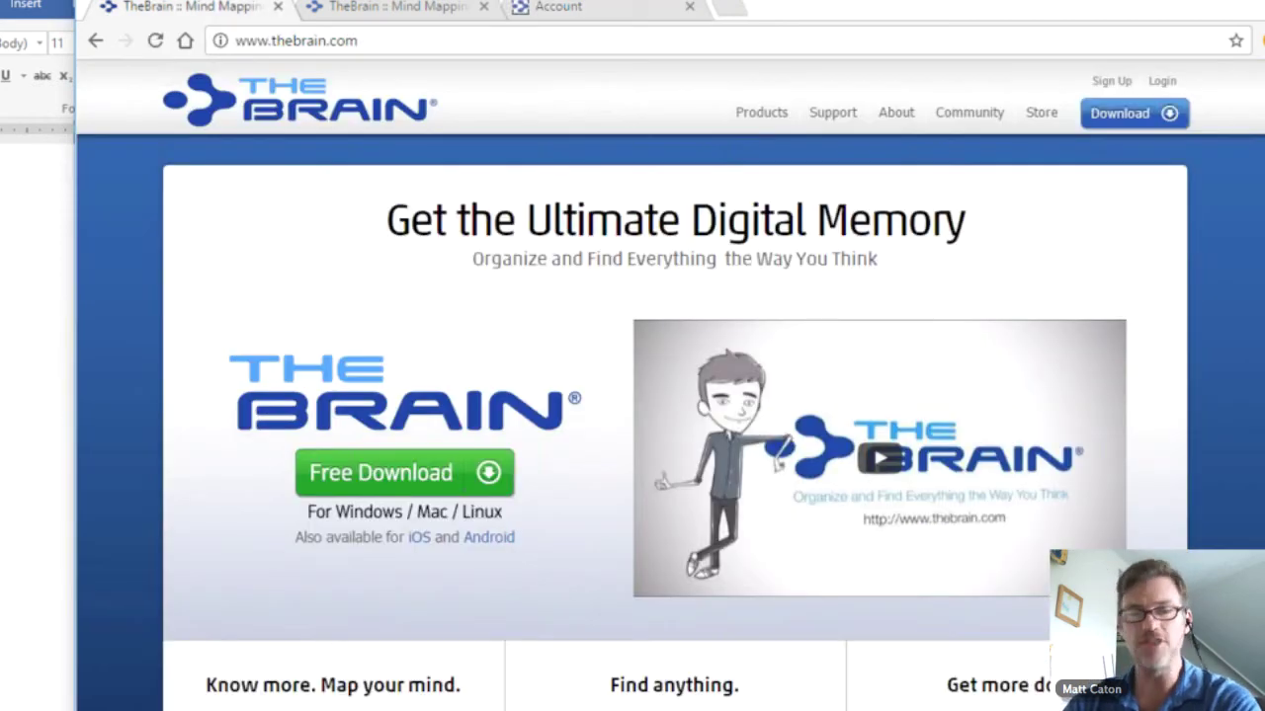
left_click(586, 12)
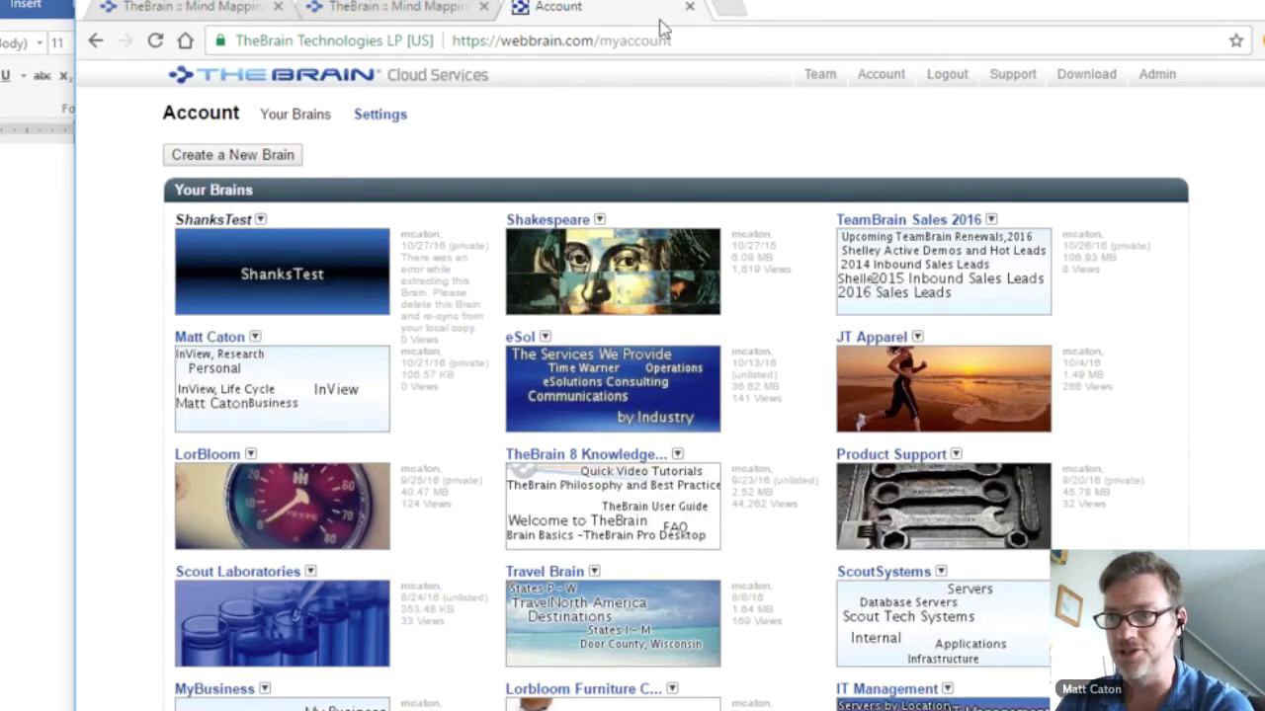
left_click(600, 220)
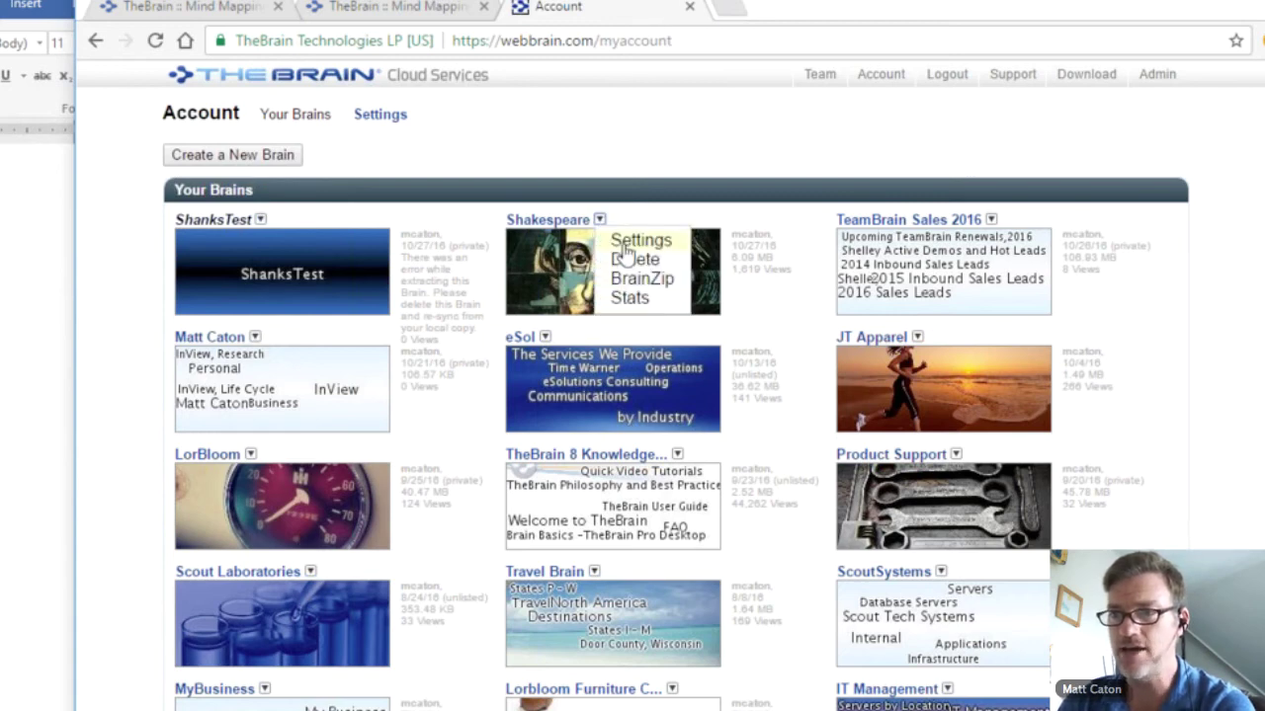
left_click(634, 242)
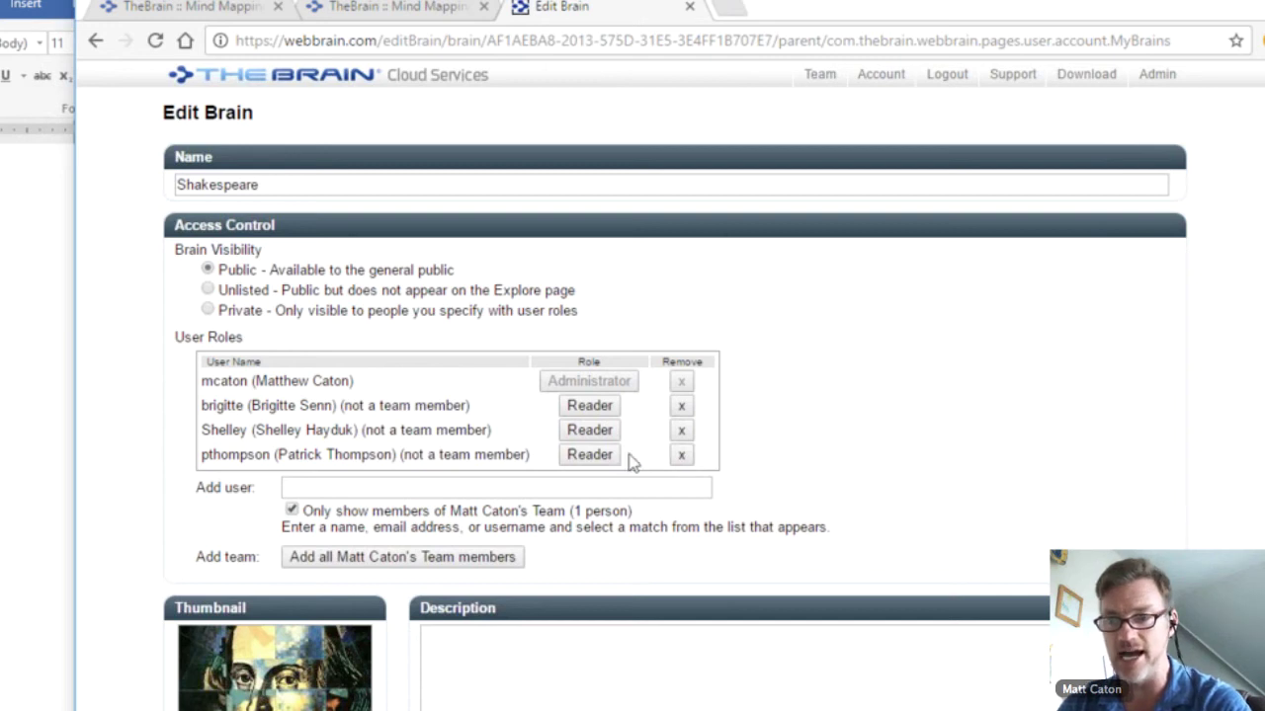
- Change the third listed user's role to Editor, keep the Brain visibility at Public after trying Private, and save the settings
left_click(600, 437)
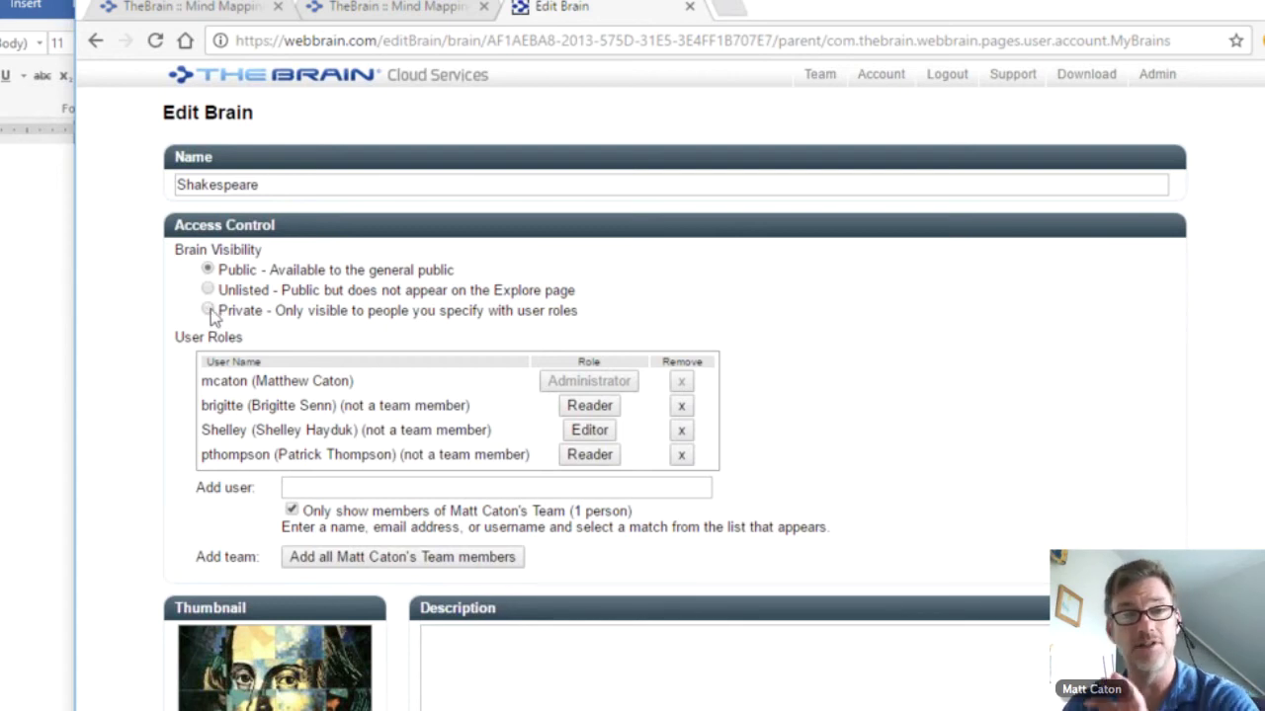
left_click(208, 310)
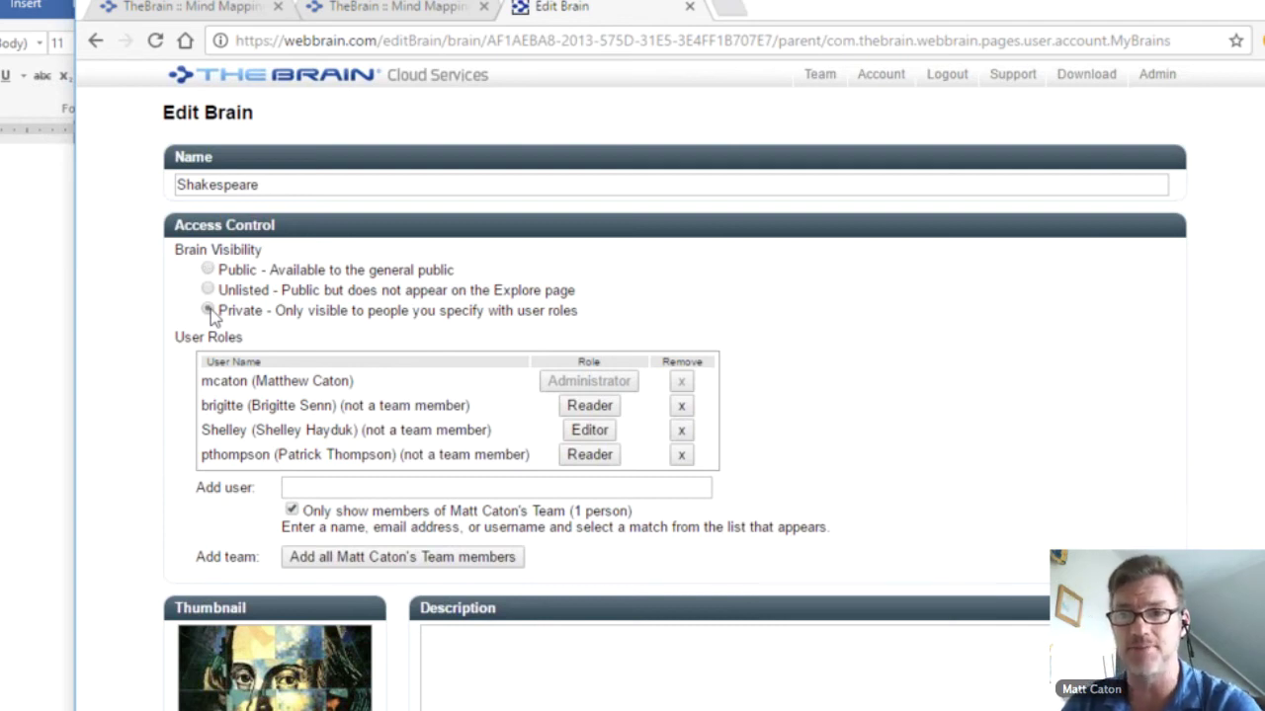
left_click(207, 269)
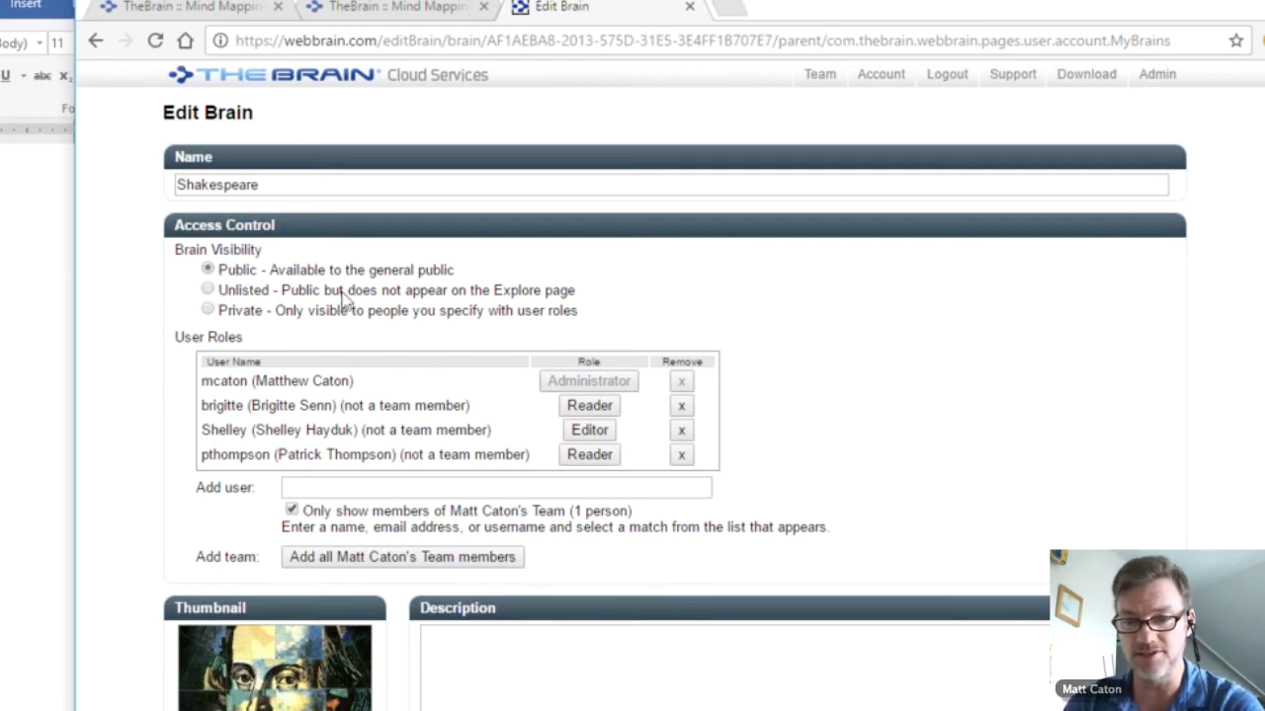
scroll(343, 301, "down", 1)
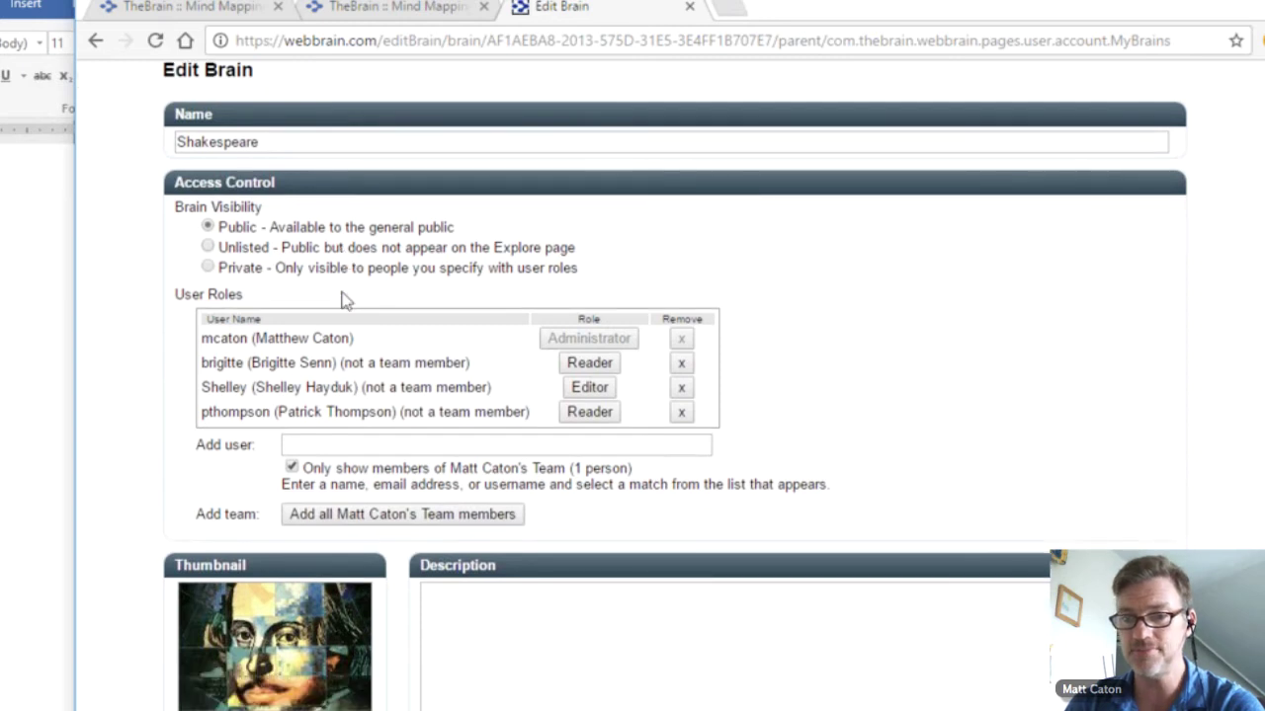
scroll(344, 301, "down", 2)
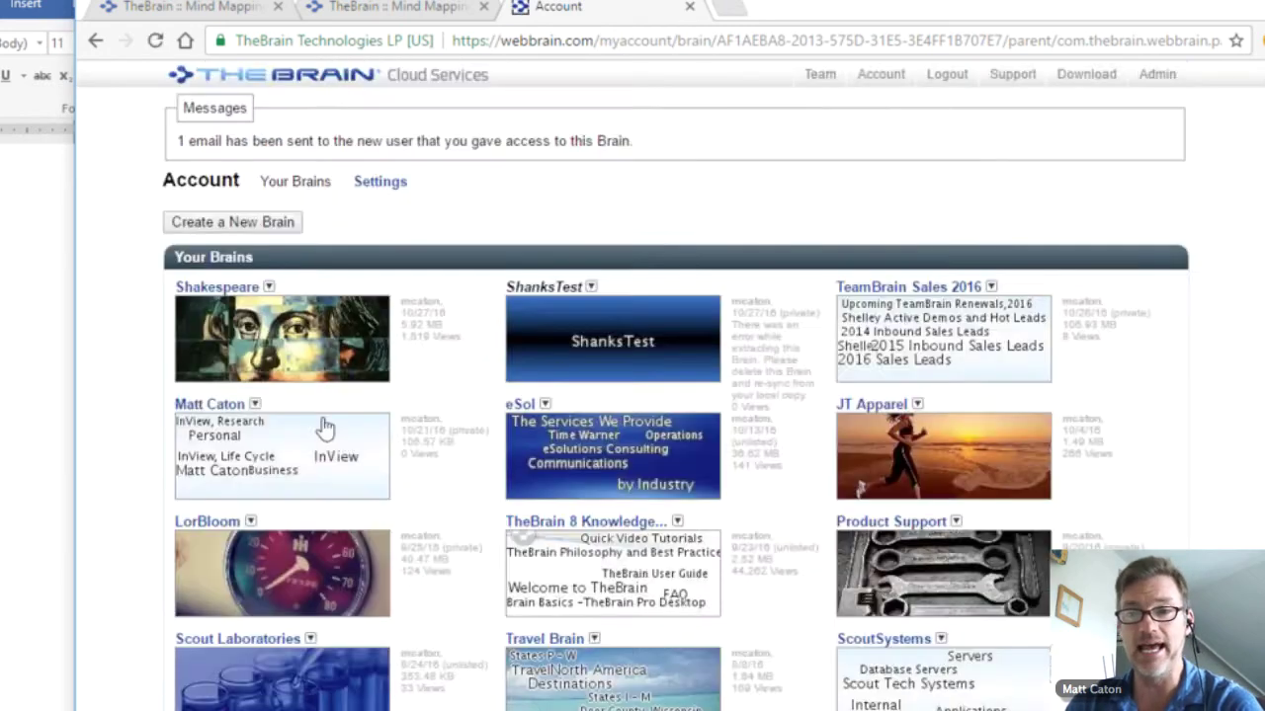
- Open the online Shakespeare Brain, select the share link for This Brain, and close the Share Brain dialog
left_click(287, 336)
right_click(152, 352)
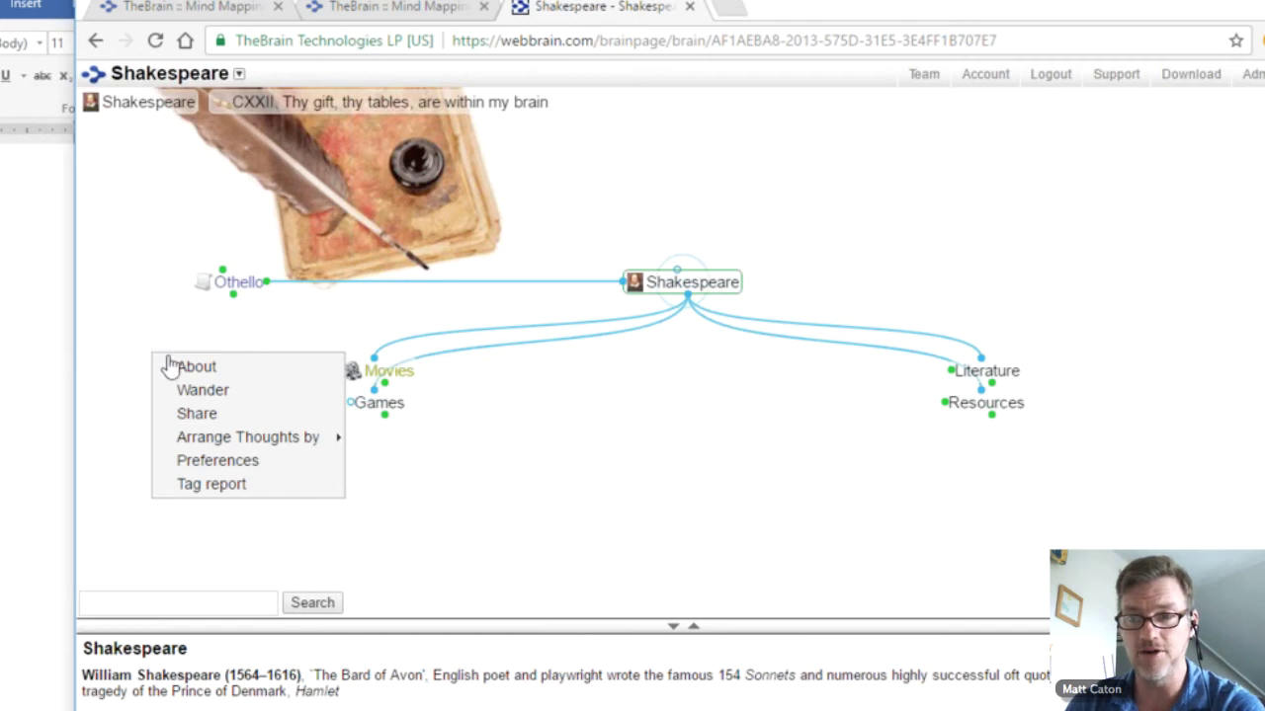
left_click(198, 415)
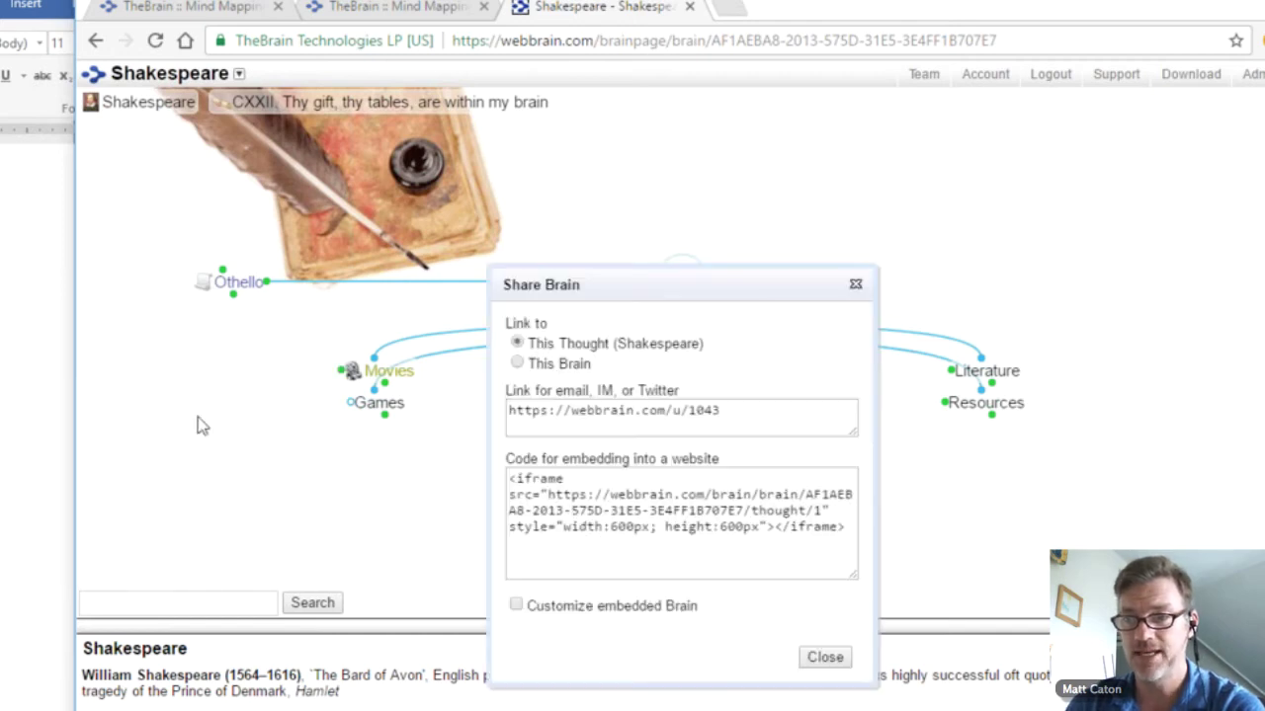
left_click(520, 364)
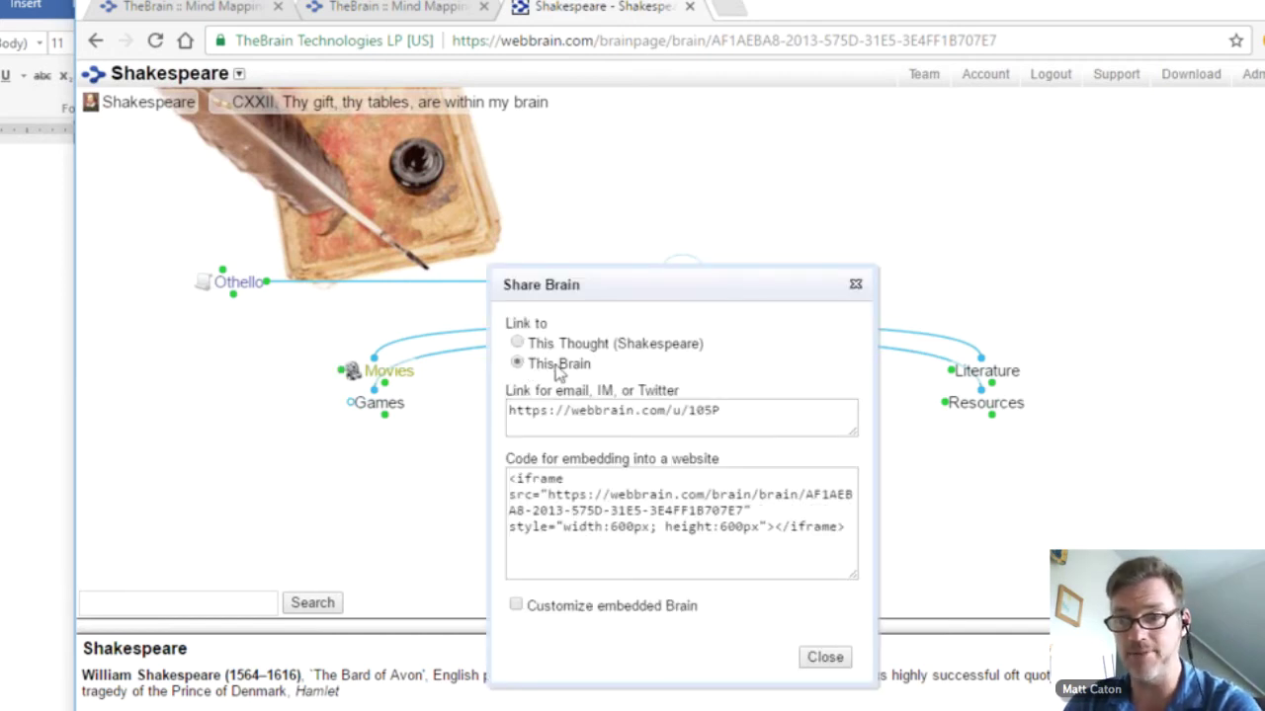
left_click_drag(735, 413, 435, 416)
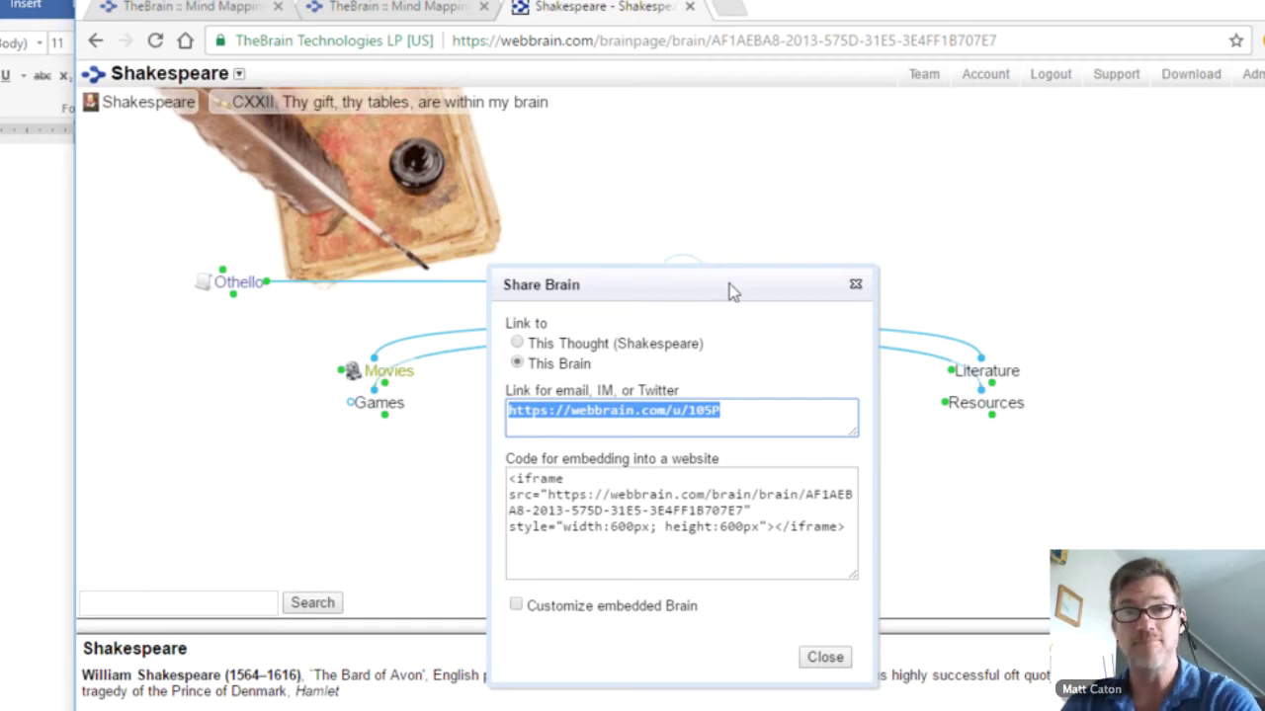
left_click_drag(729, 283, 675, 232)
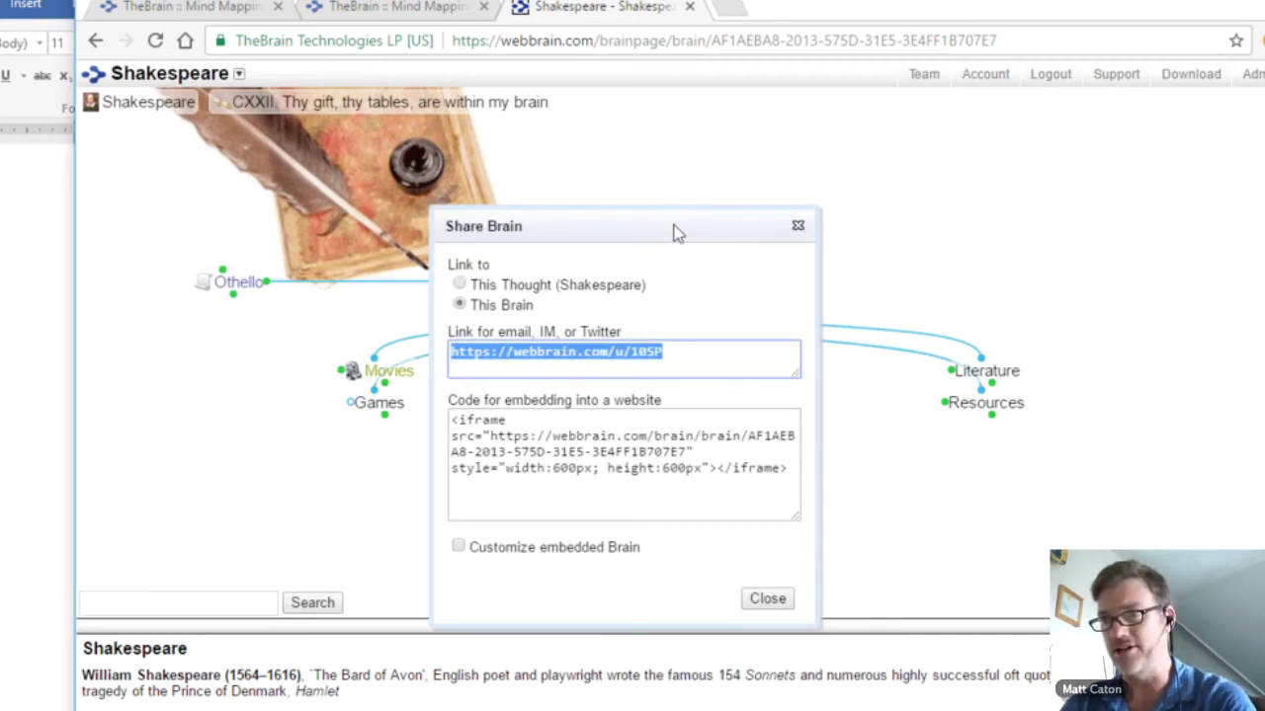
left_click(798, 229)
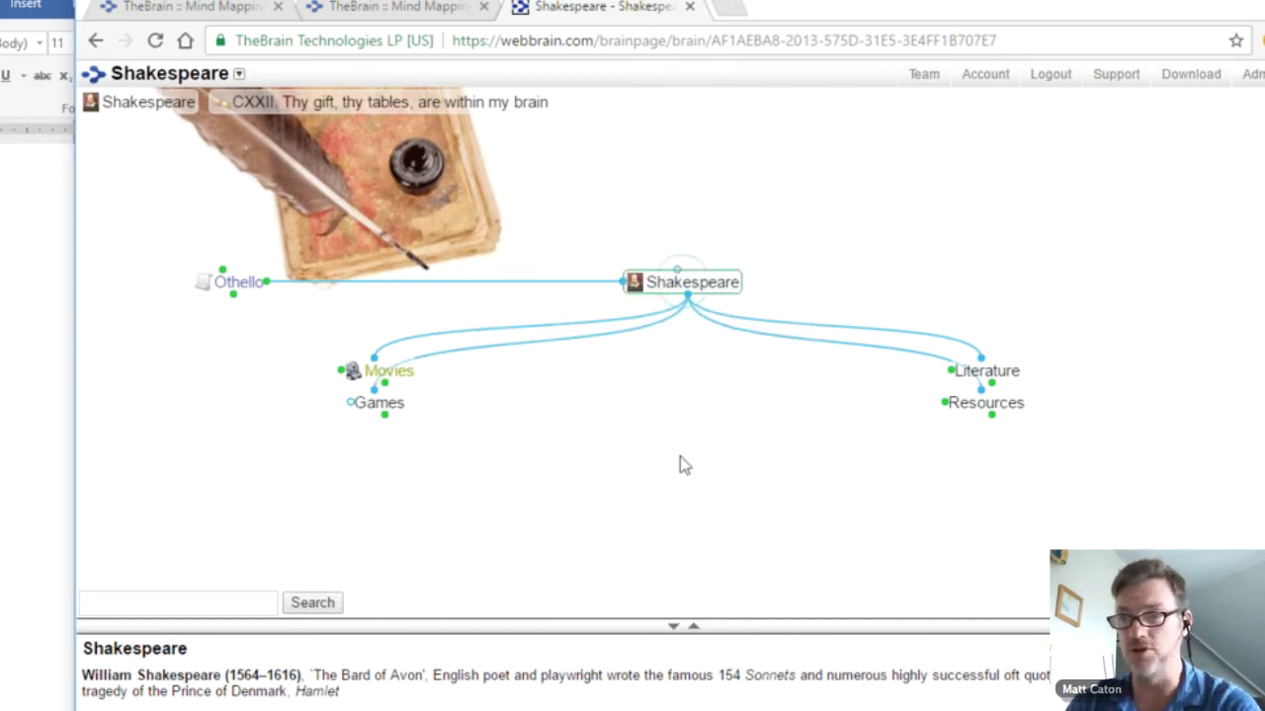
- Create a child thought named Places to Visit under Resources, make it active, and view its properties
left_click(978, 409)
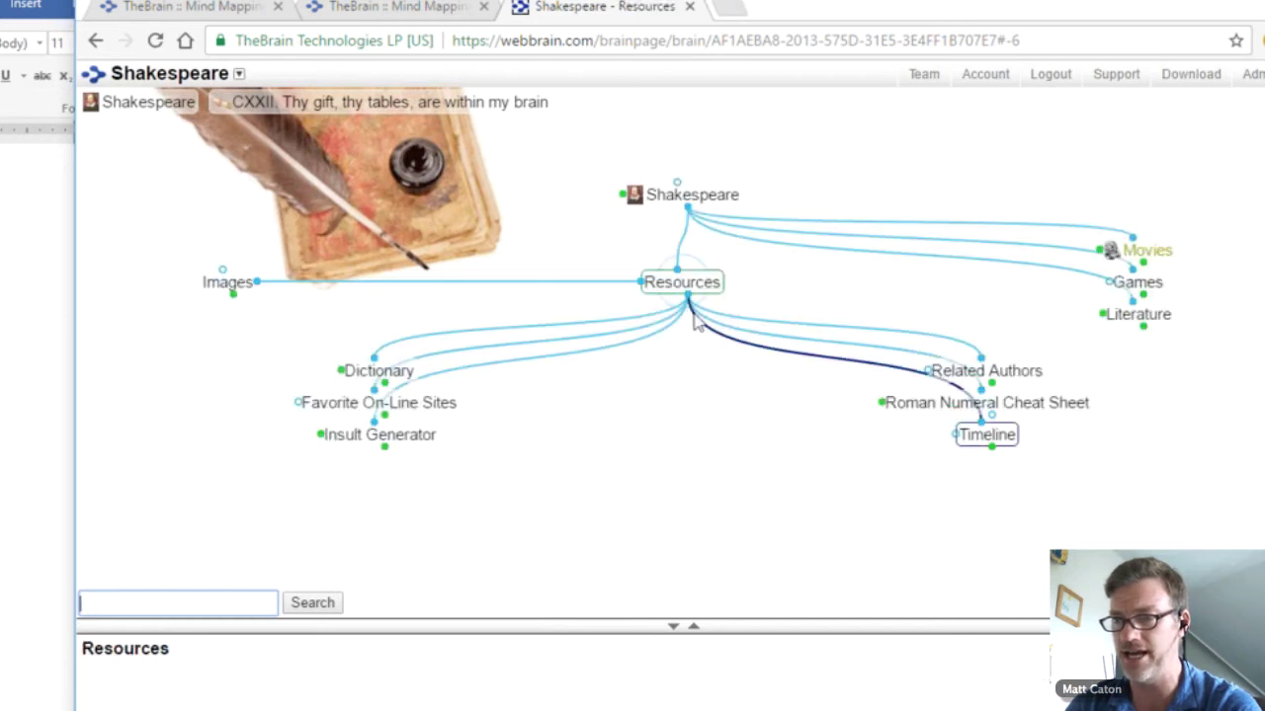
mouse_move(689, 296)
left_mouse_down()
mouse_move(680, 392)
mouse_move(746, 494)
left_mouse_up()
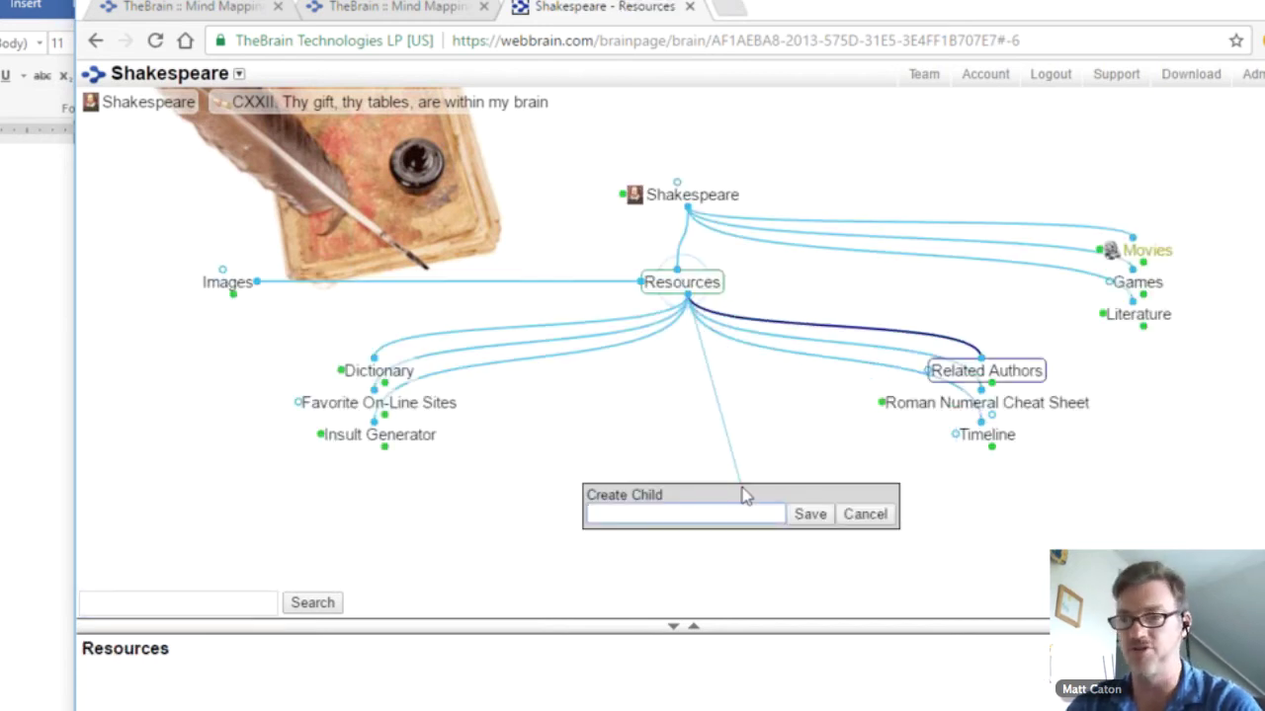
type("Pl")
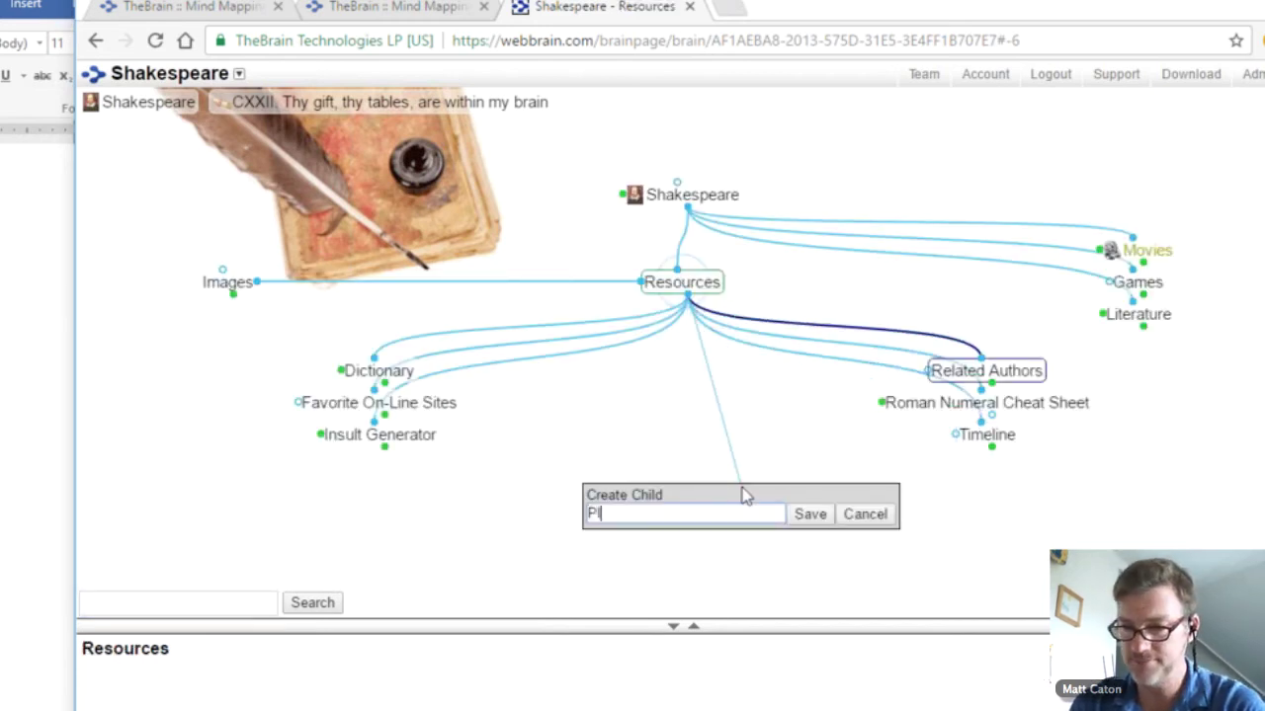
type("aces to Visit")
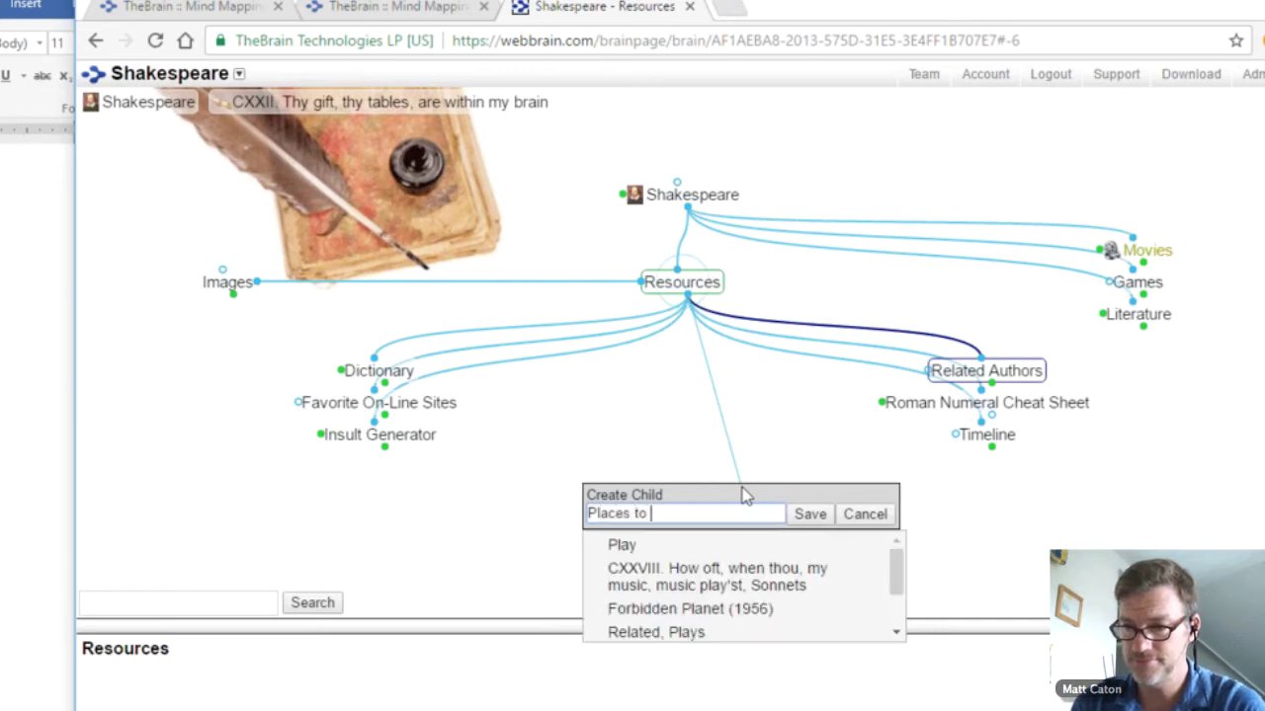
left_click(814, 515)
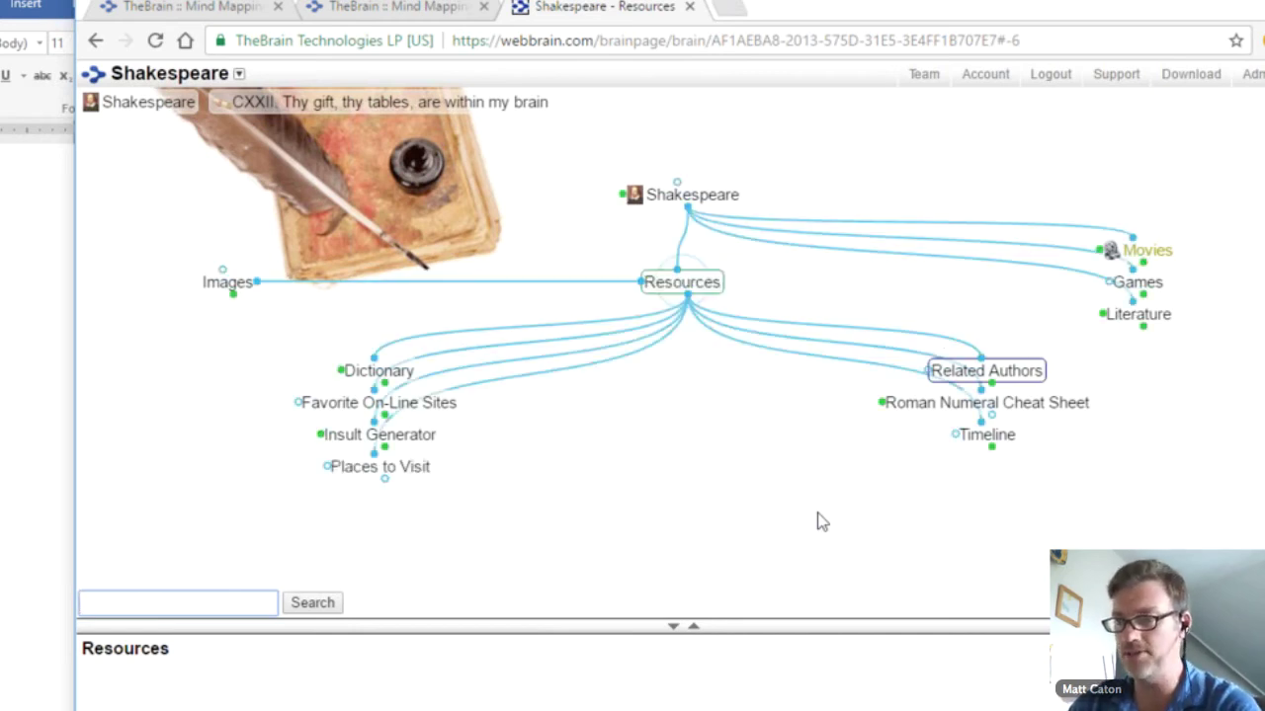
left_click(404, 480)
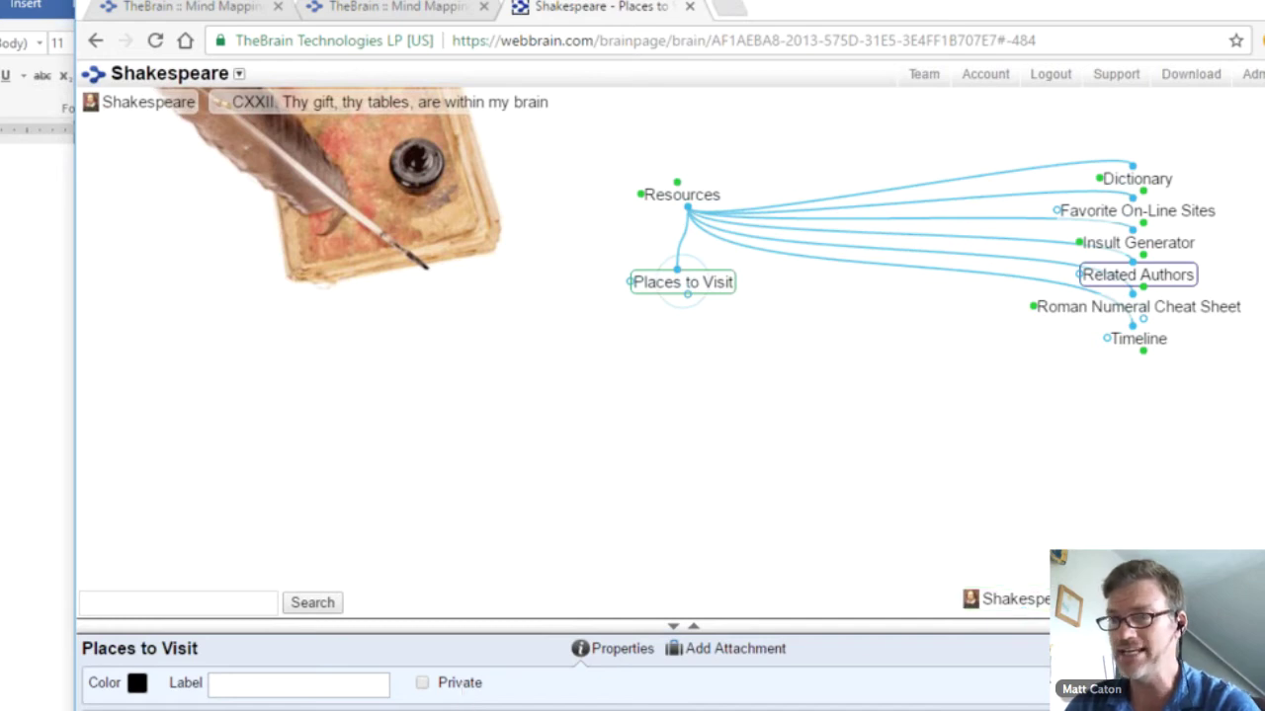
left_click(612, 648)
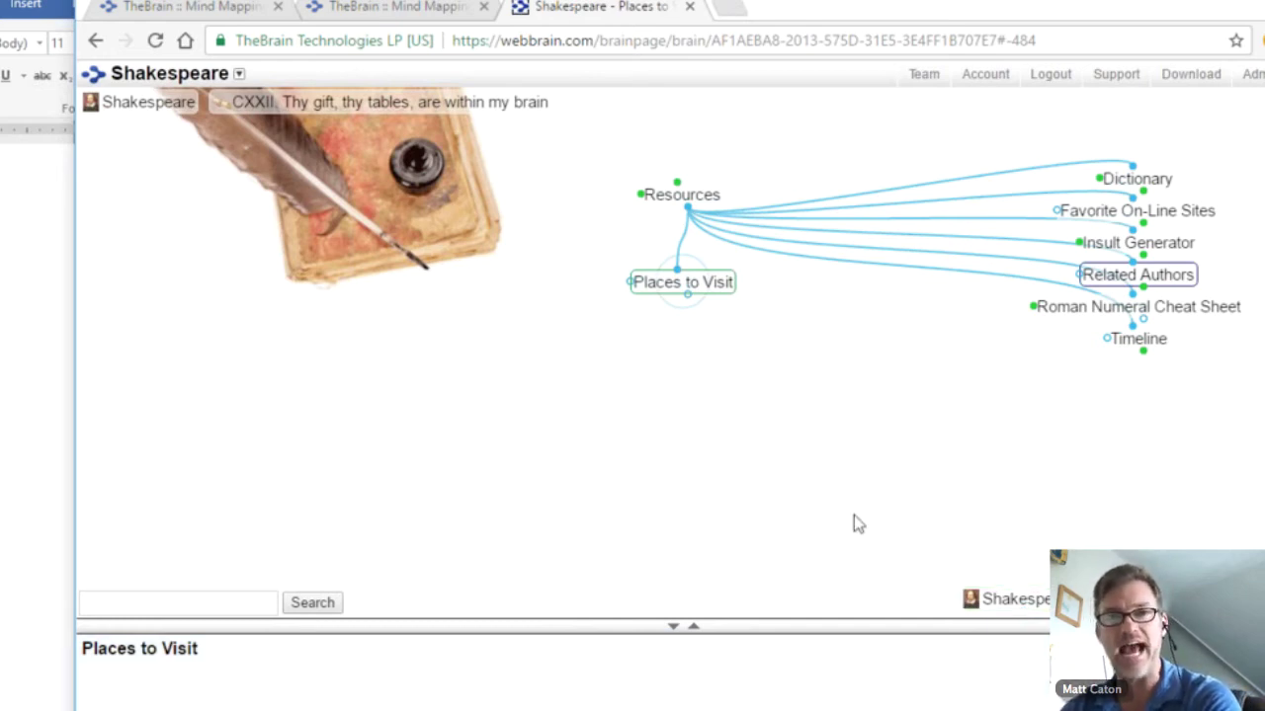
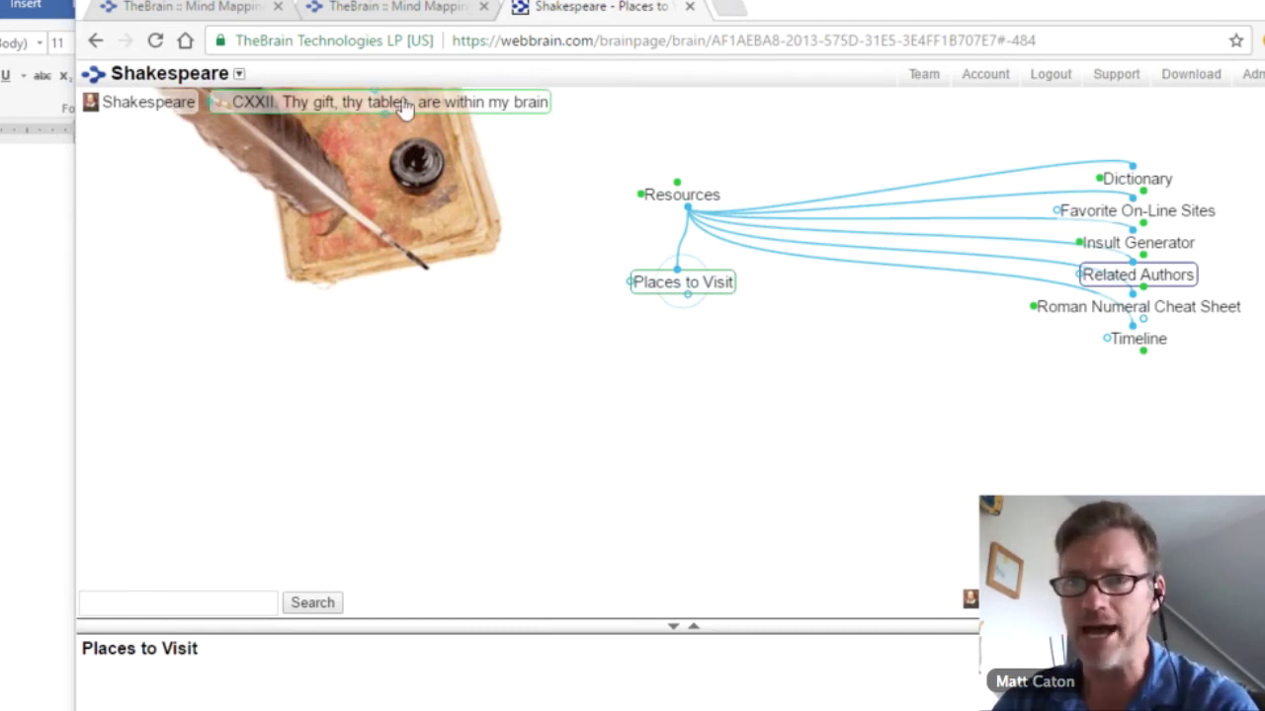
- Open the settings of the online Shakespeare Brain and keep Brain Visibility at Public after trying Unlisted
left_click(238, 73)
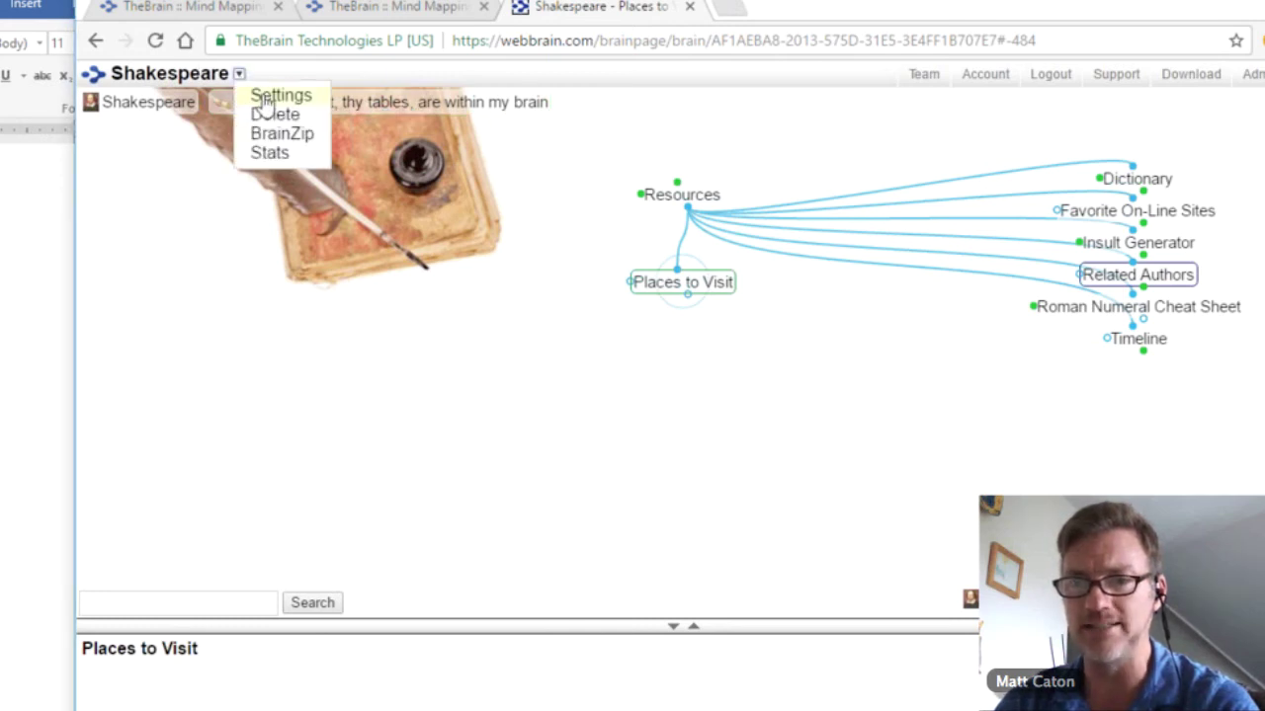
left_click(264, 98)
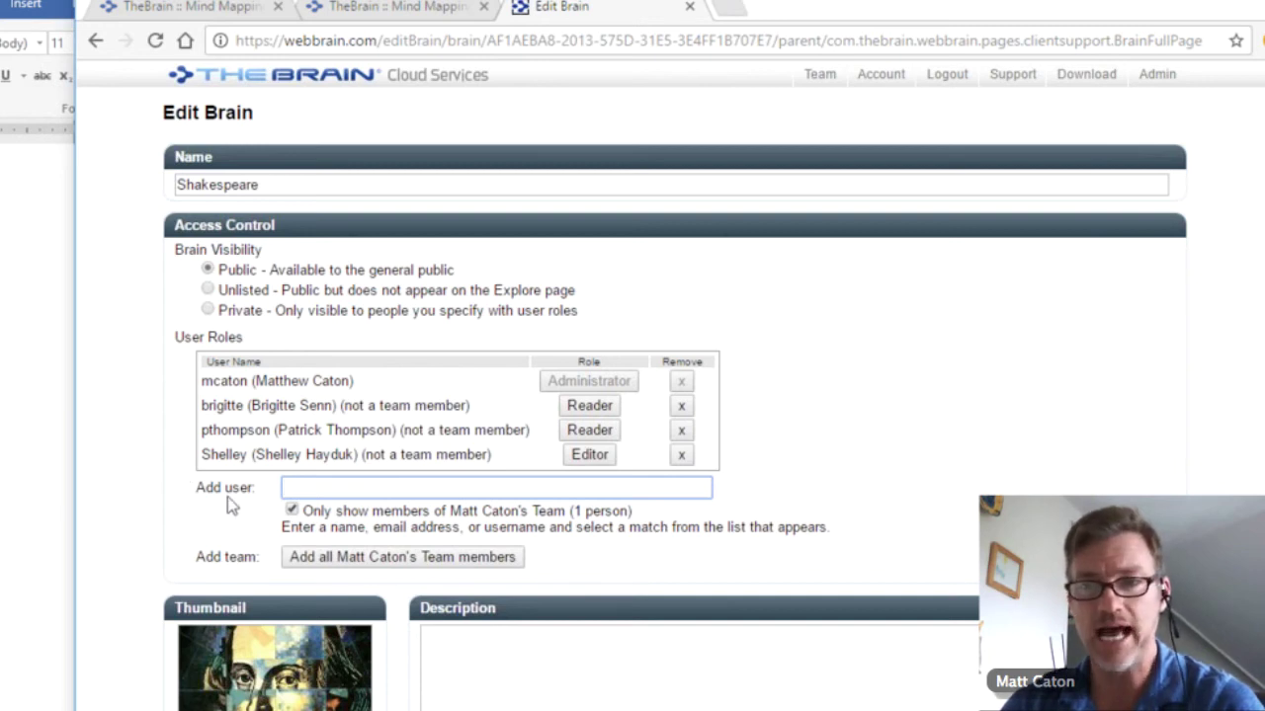
left_click(208, 290)
left_click(208, 271)
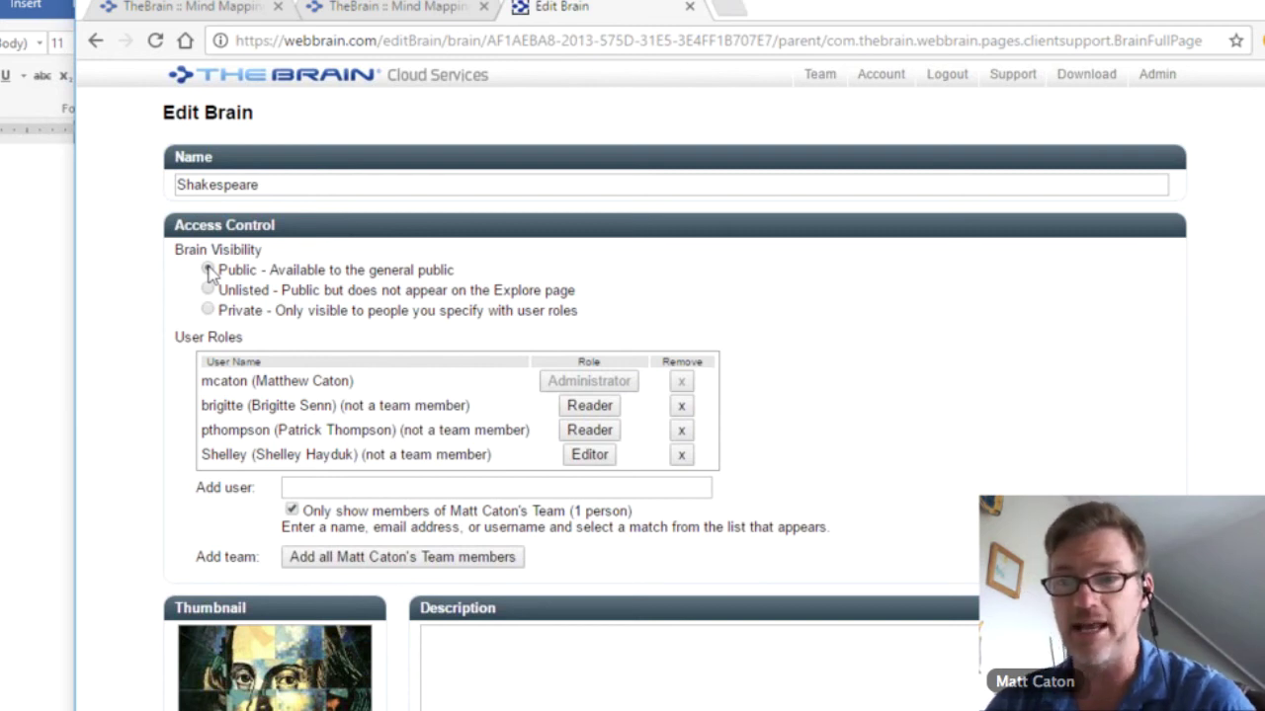
left_click(208, 270)
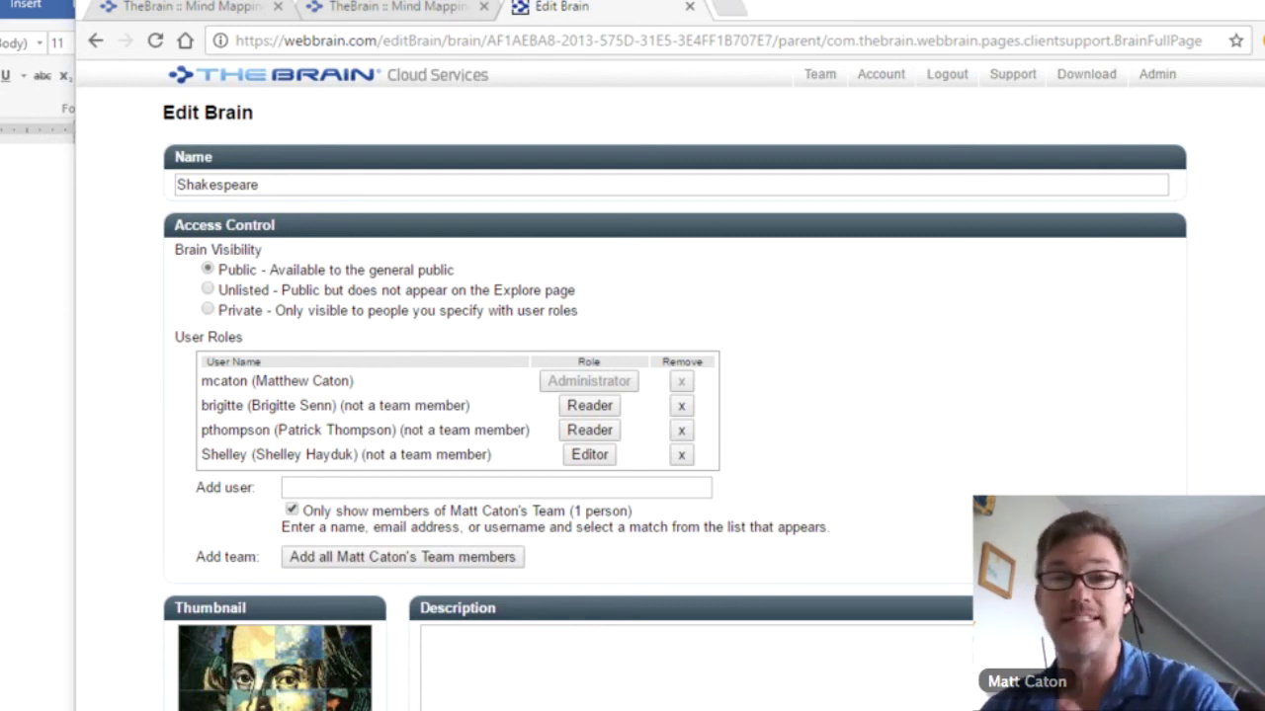
- Switch to the TheBrain 8 desktop window, enlarge the report area, and activate sonnet CXXX, My mistress' eyes are nothing like the sun, from the list
key("alt+Tab")
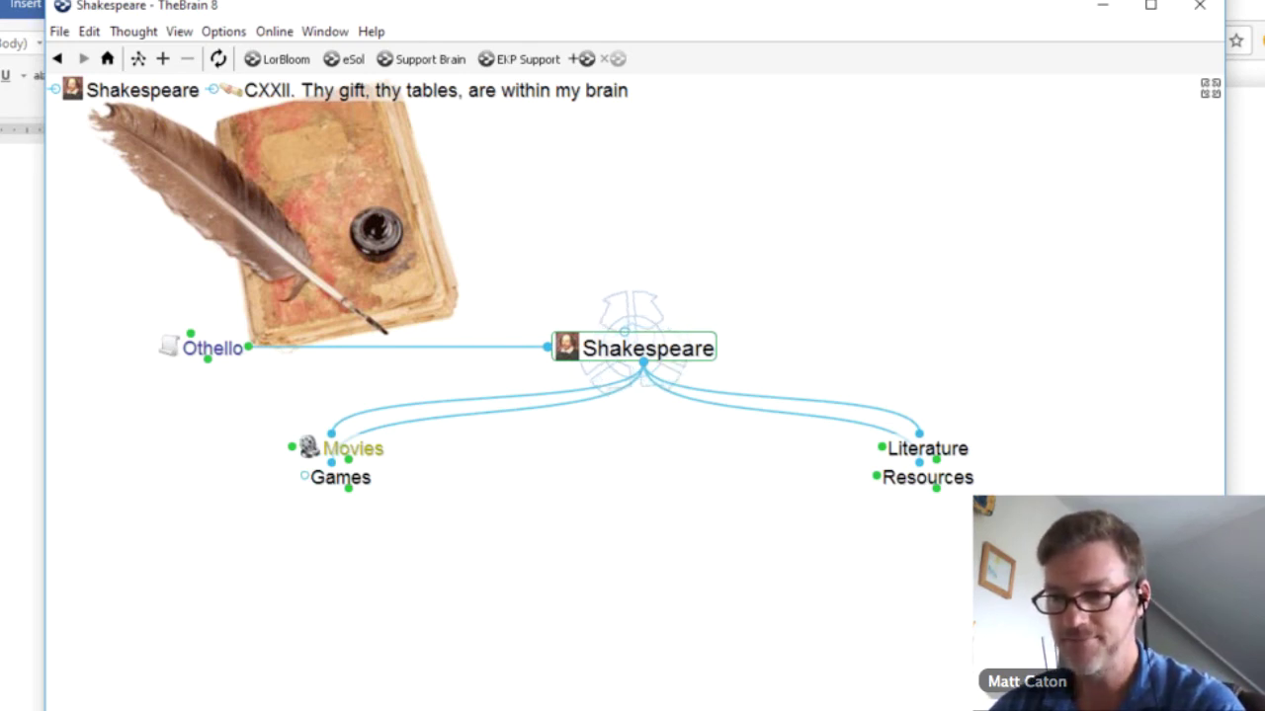
left_click_drag(553, 708, 553, 608)
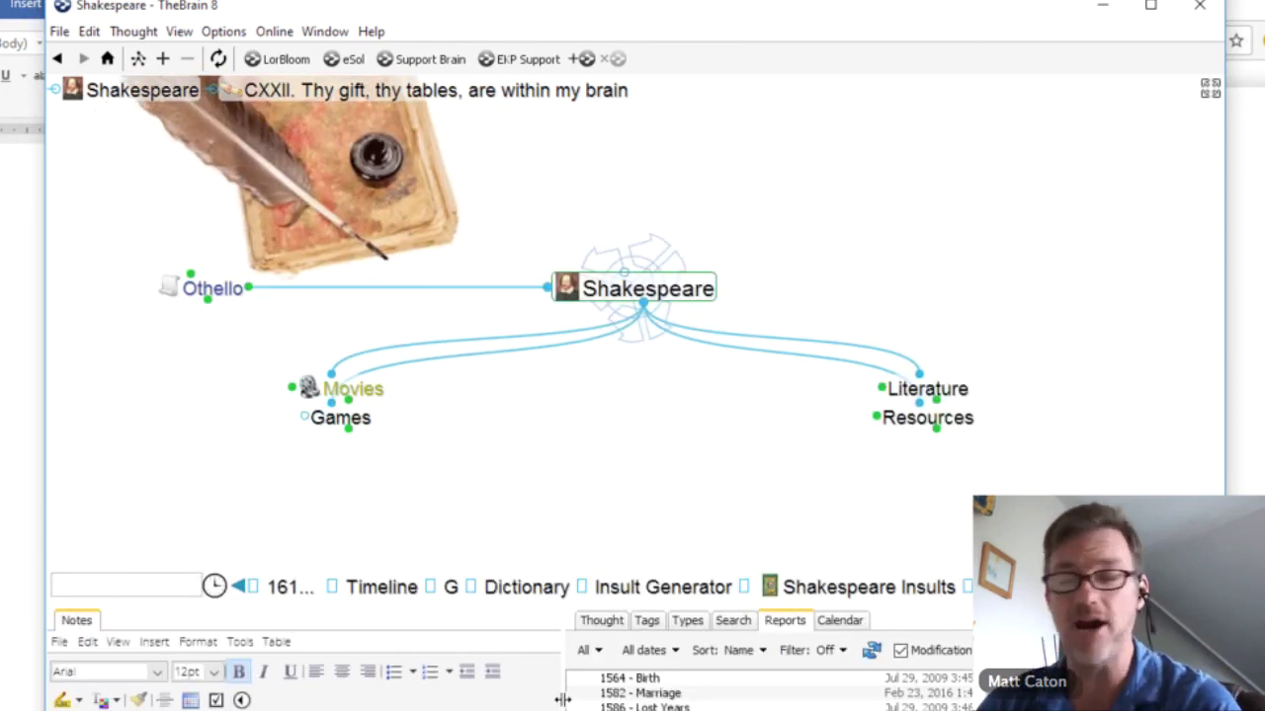
left_click_drag(562, 699, 453, 700)
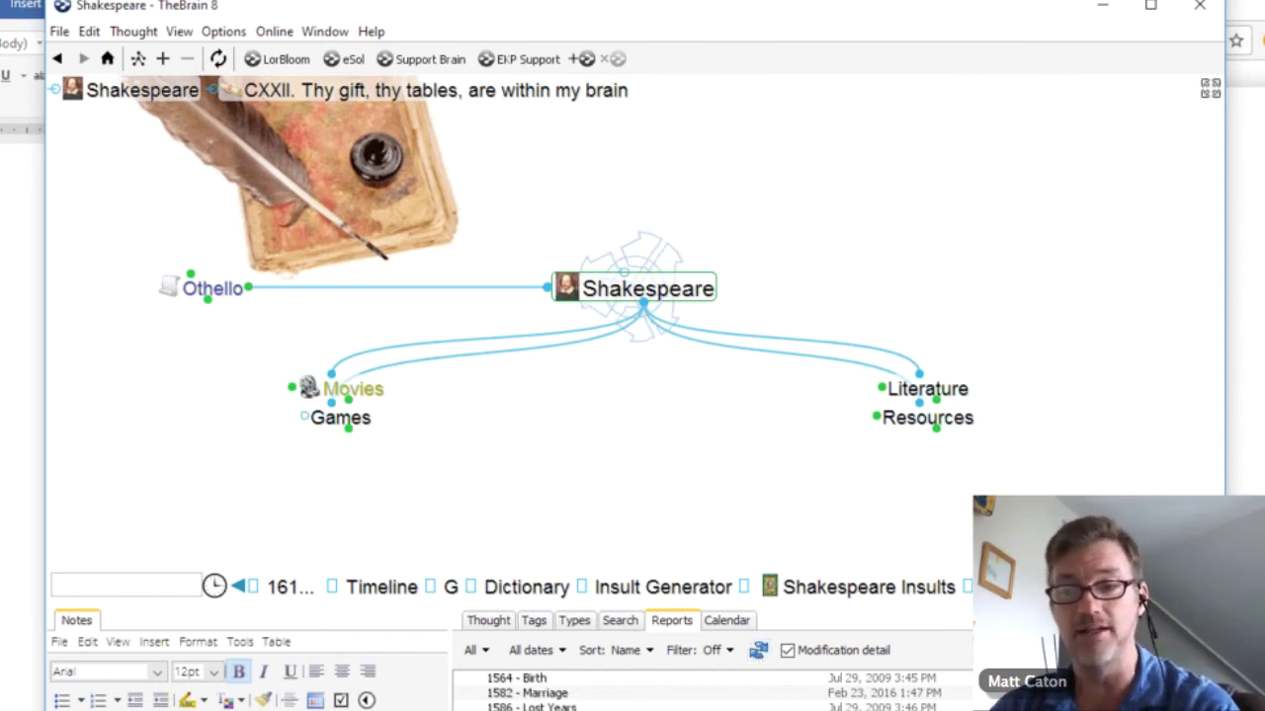
scroll(712, 691, "down", 1)
scroll(711, 691, "down", 2)
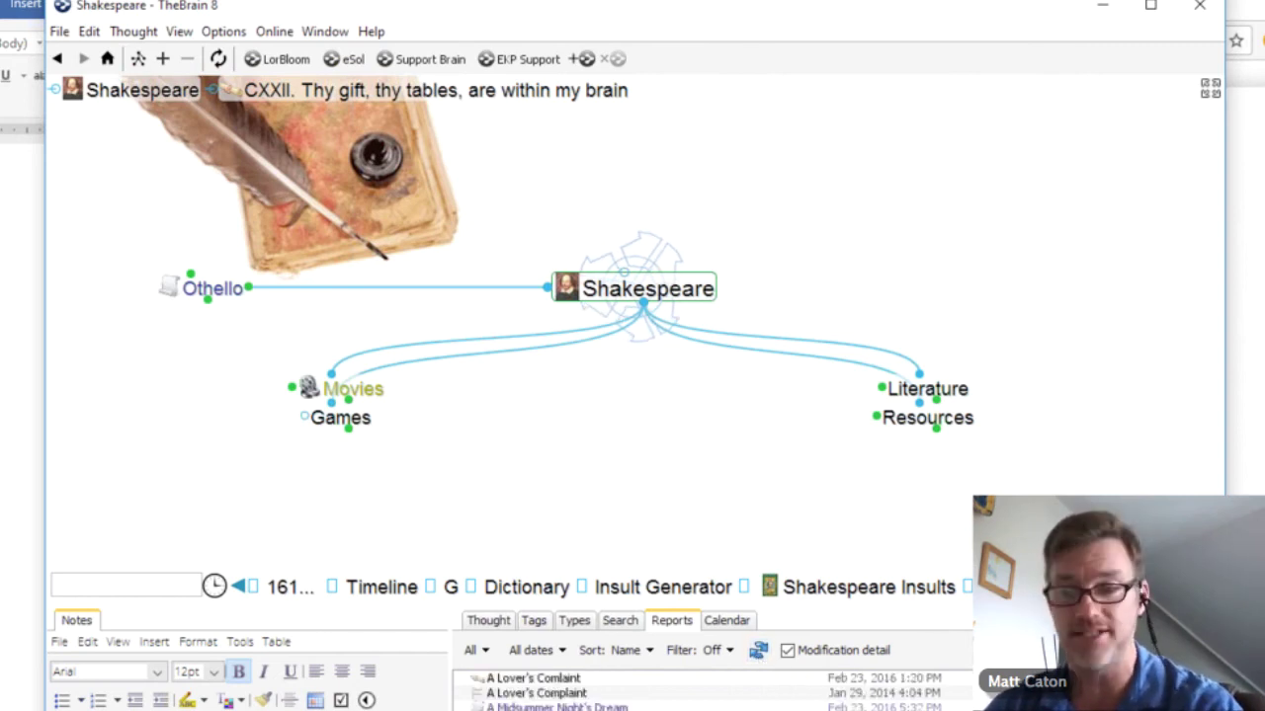
scroll(711, 691, "down", 3)
scroll(712, 692, "down", 3)
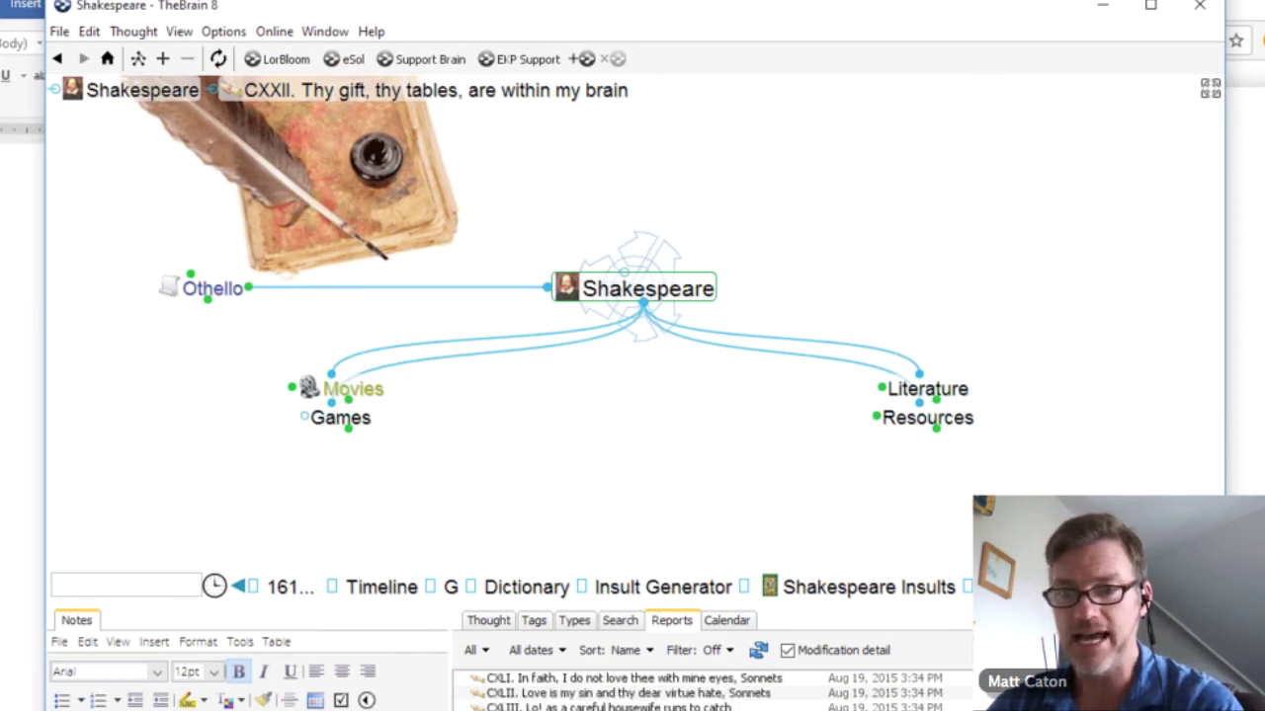
scroll(711, 692, "down", 3)
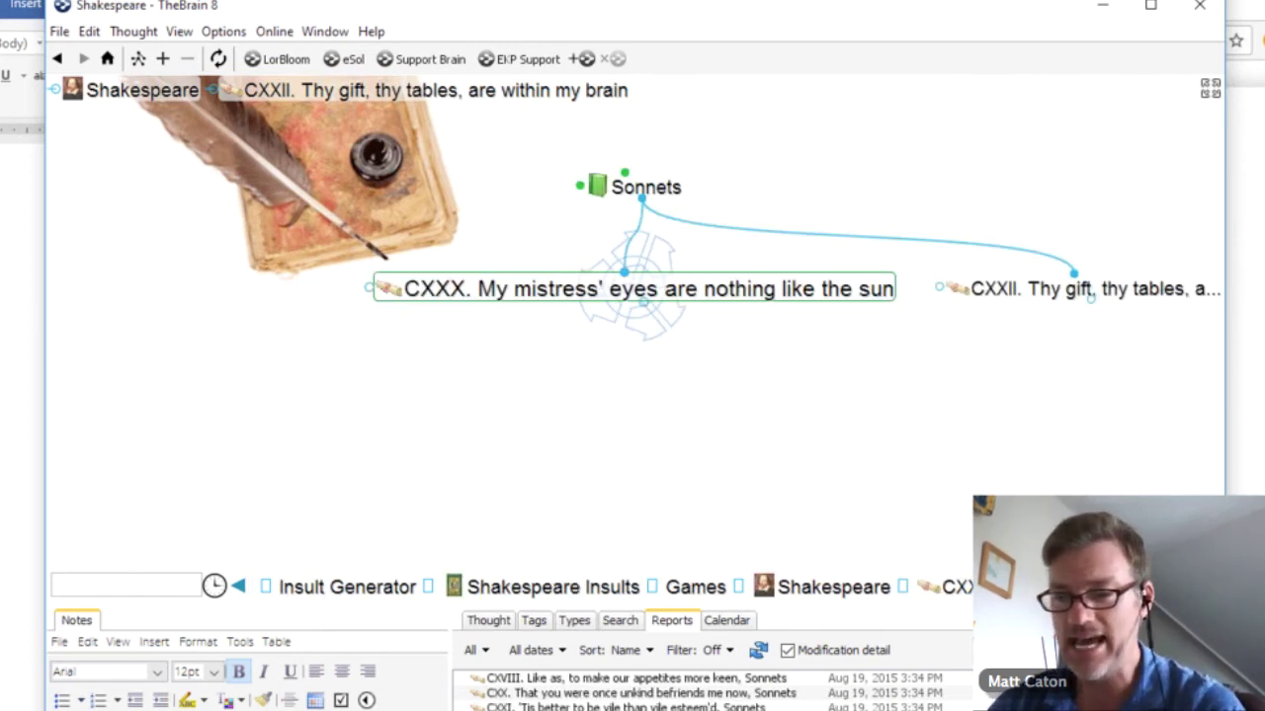
- Filter the report by the Character thought type and reset the type filter to All
left_click(486, 654)
mouse_move(502, 701)
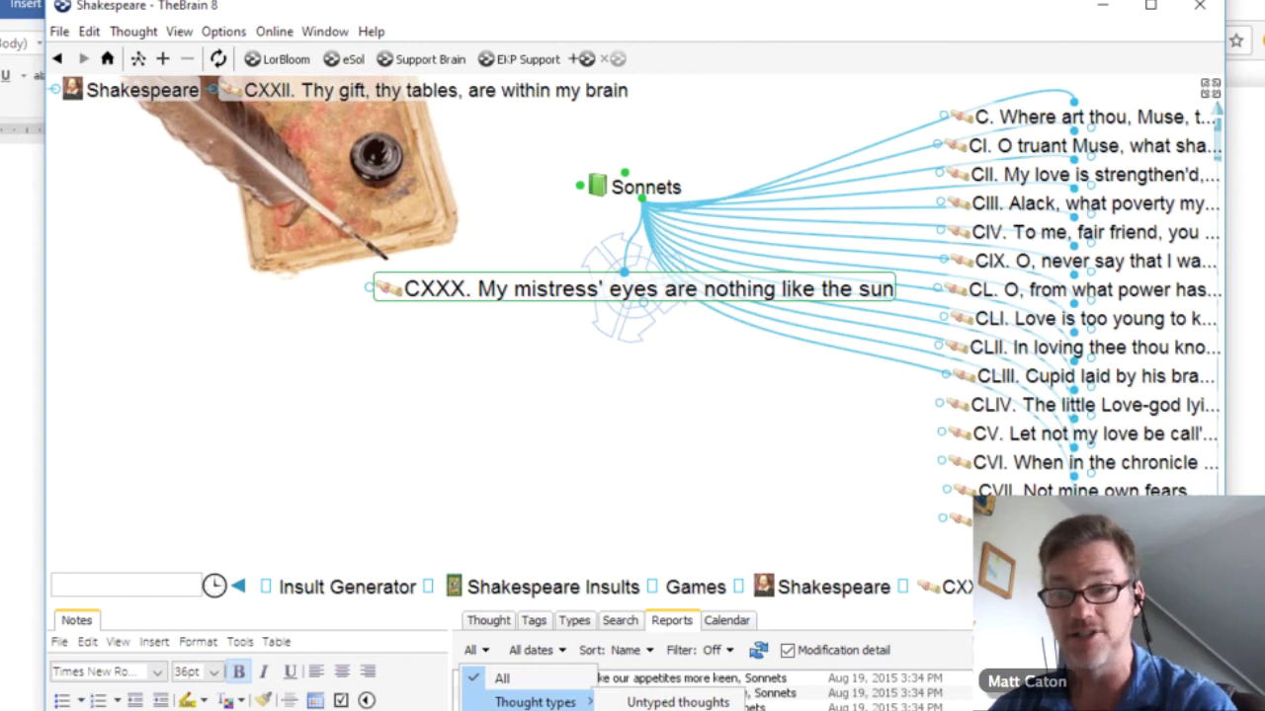
left_click(678, 707)
left_click(489, 650)
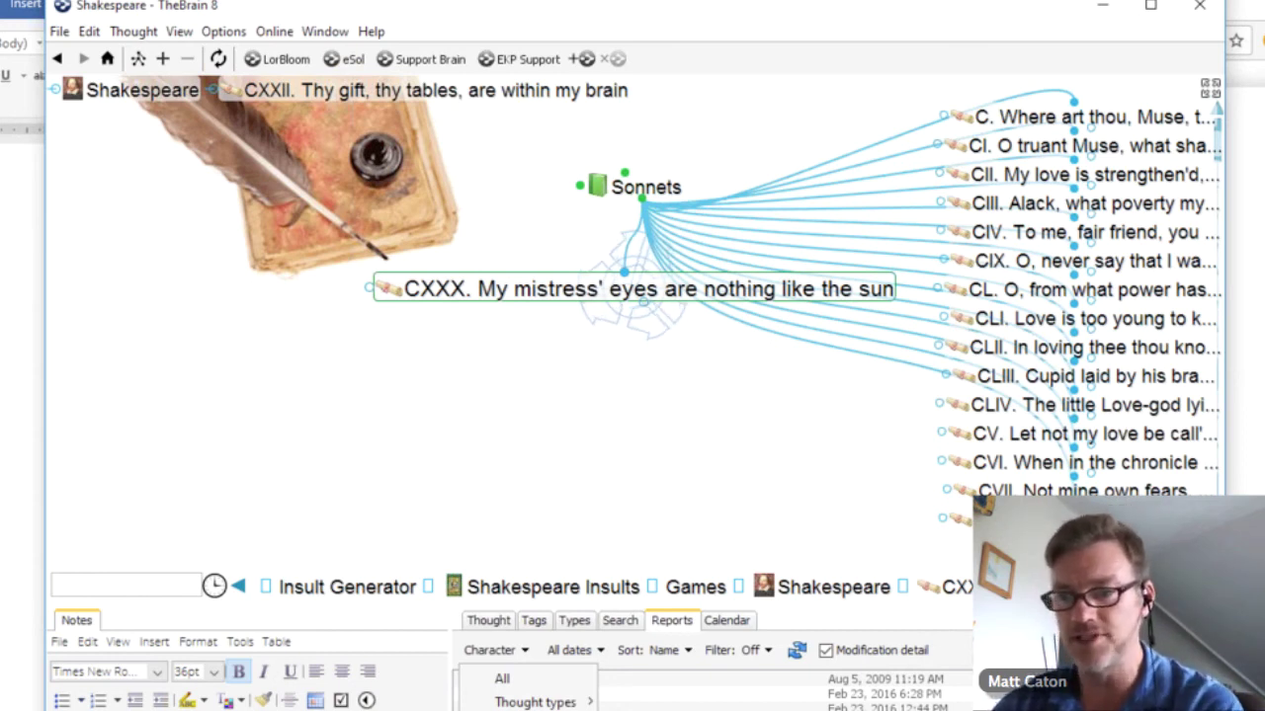
left_click(573, 651)
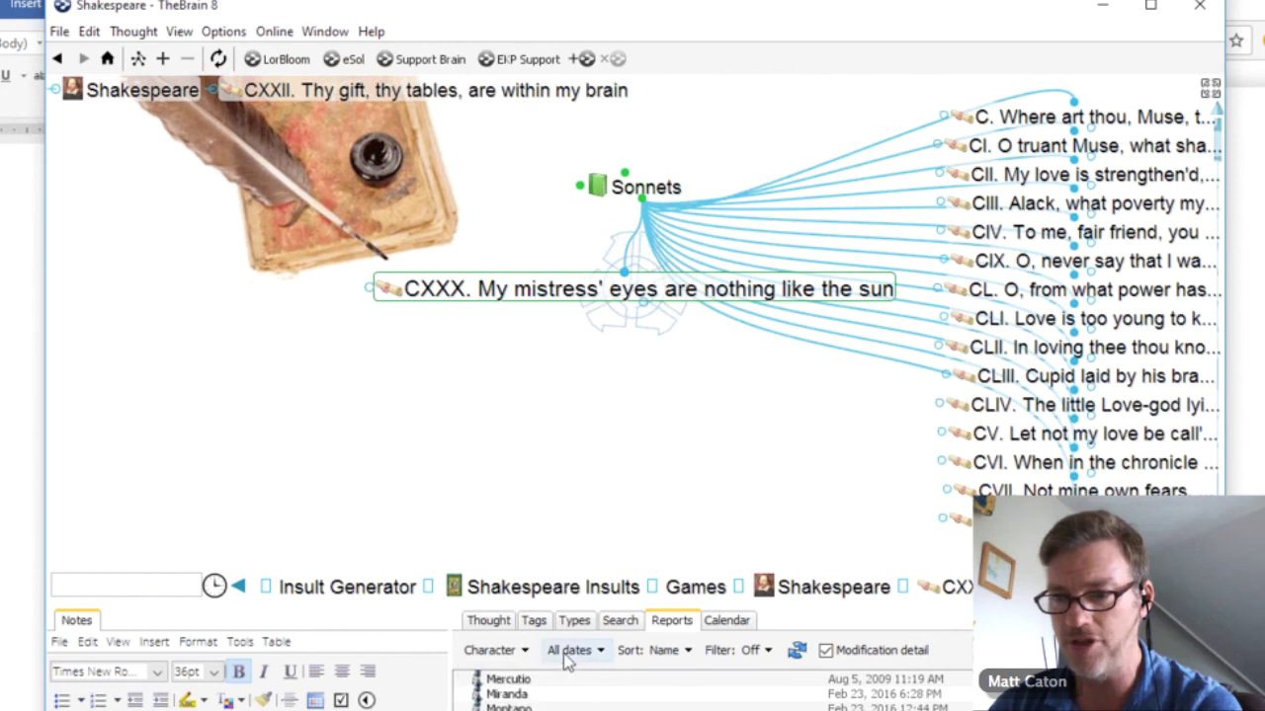
left_click(526, 652)
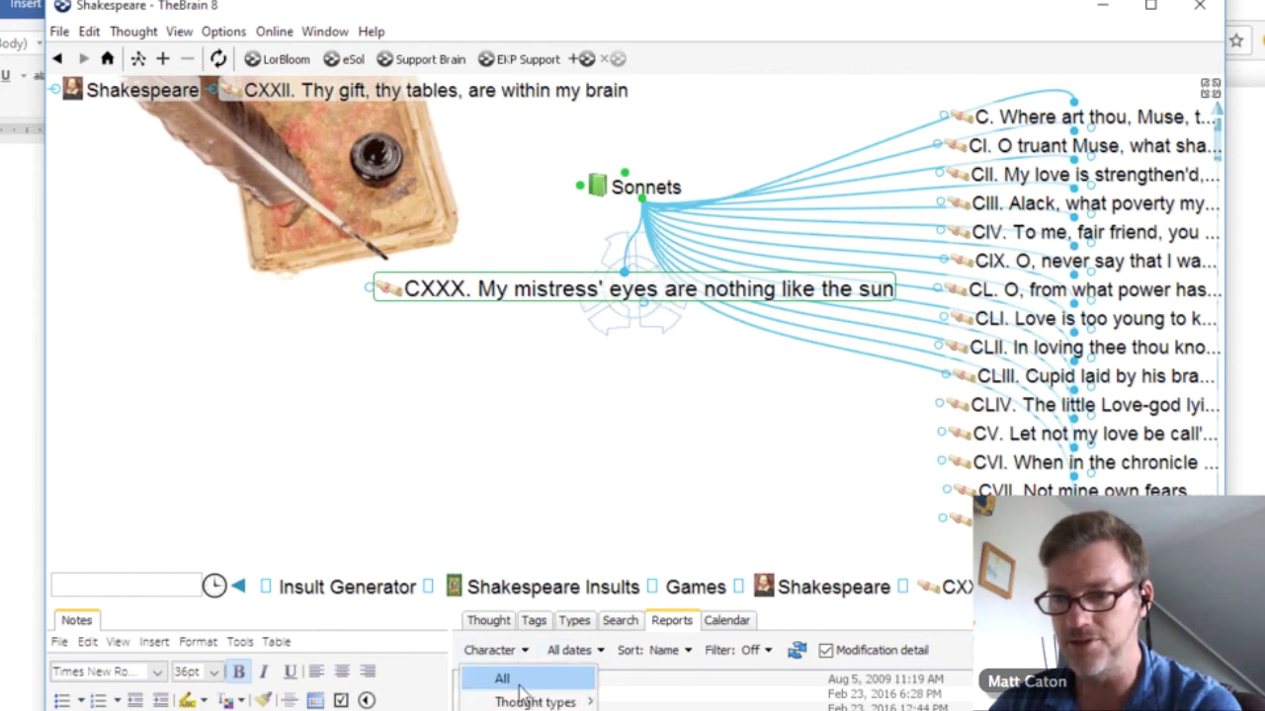
left_click(506, 679)
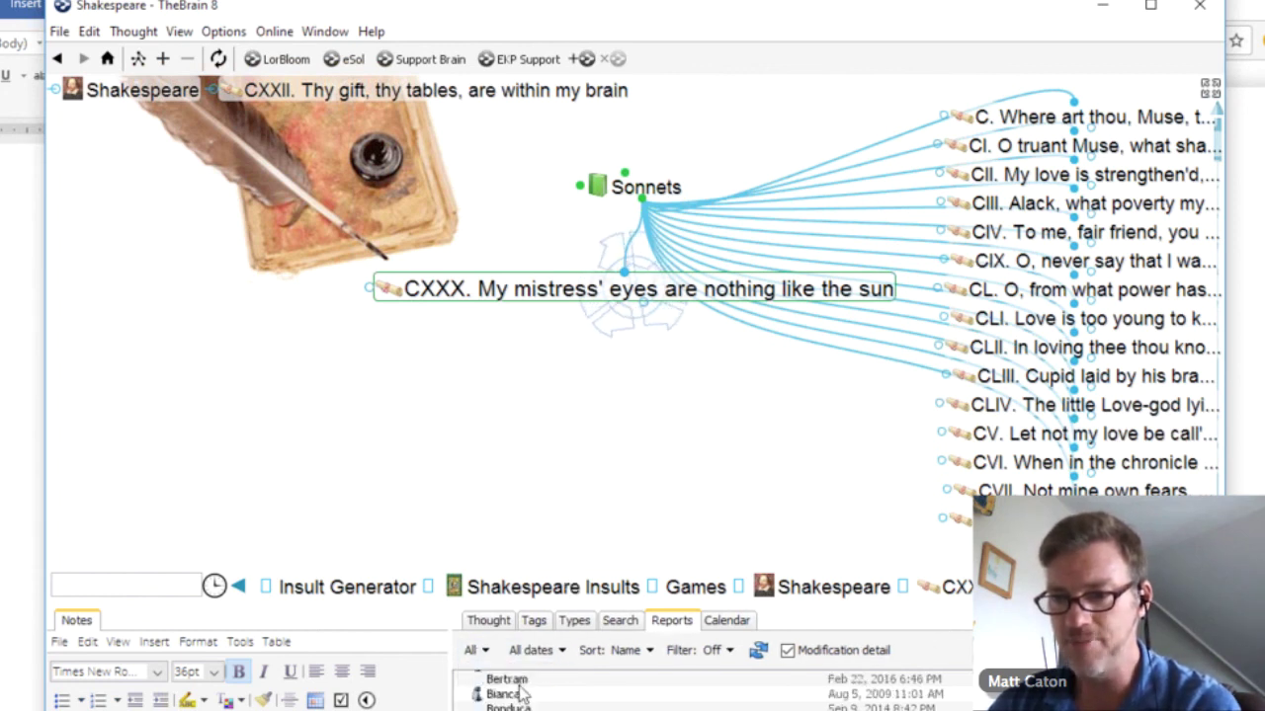
- Limit the report to thoughts Modified from Sep 22, 2016 to Today, after trying Activated
left_click(534, 650)
left_click(567, 702)
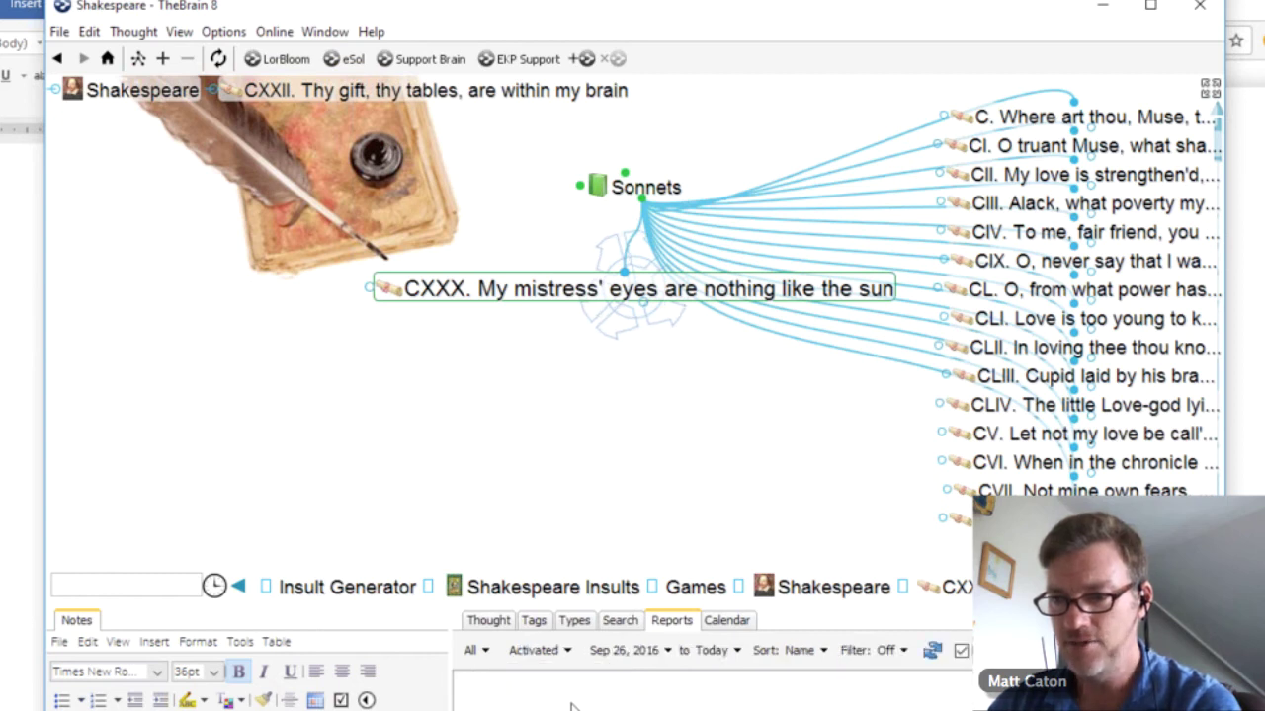
left_click(667, 650)
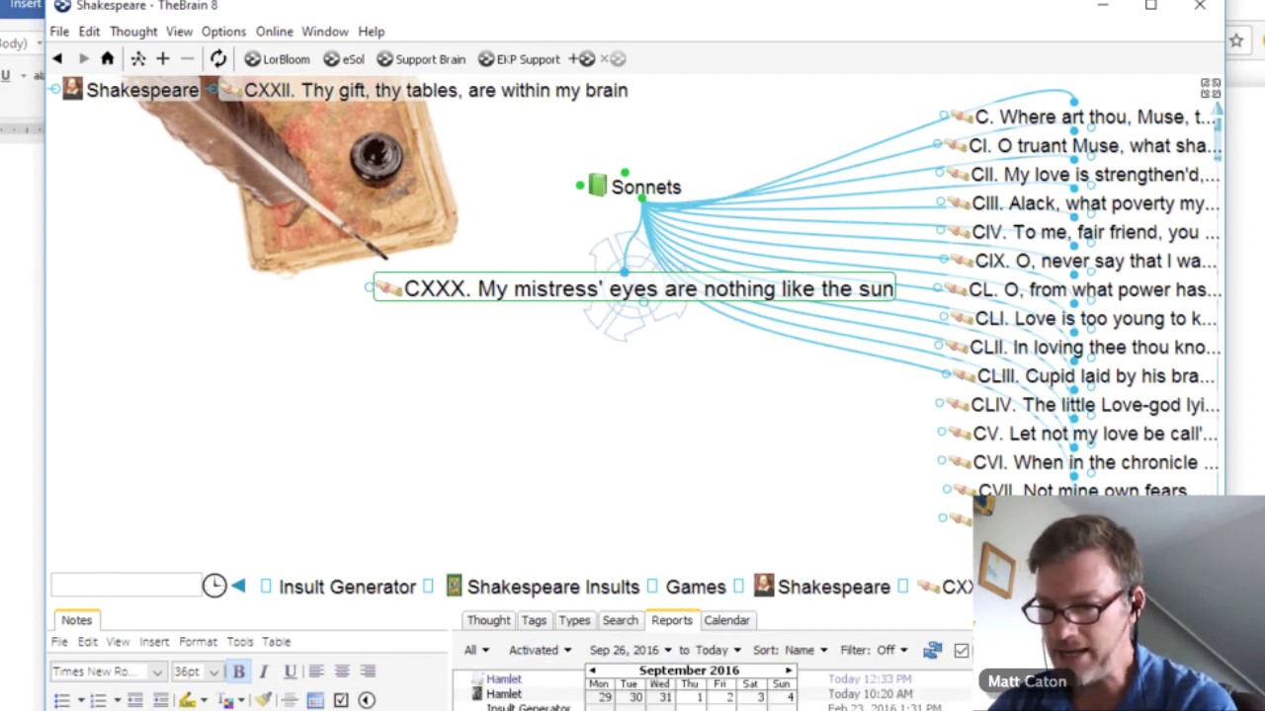
left_click(698, 710)
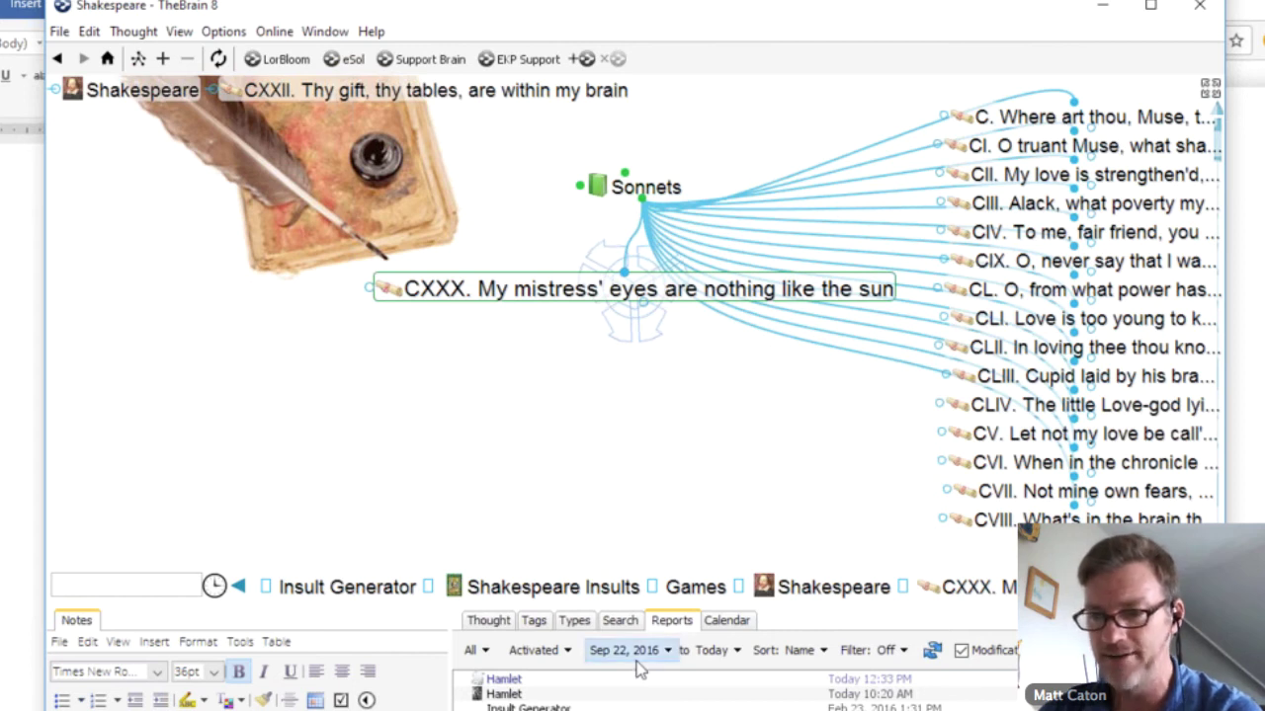
left_click(538, 650)
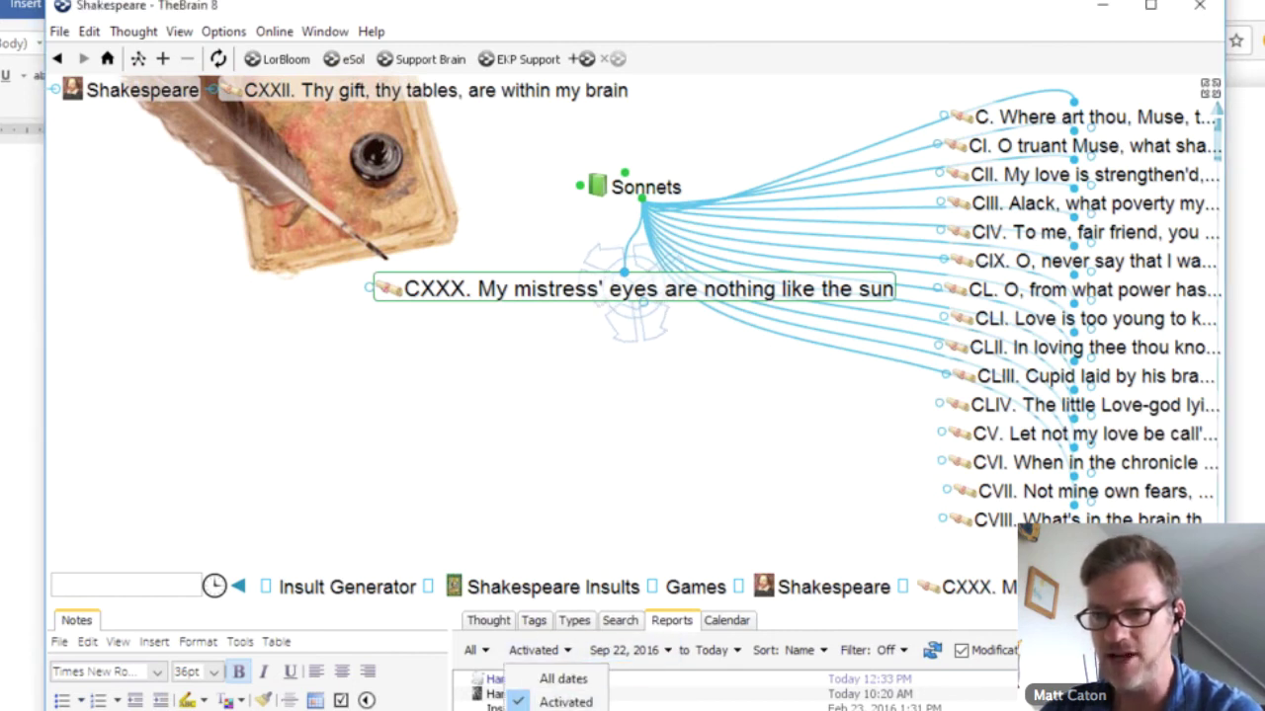
left_click(541, 706)
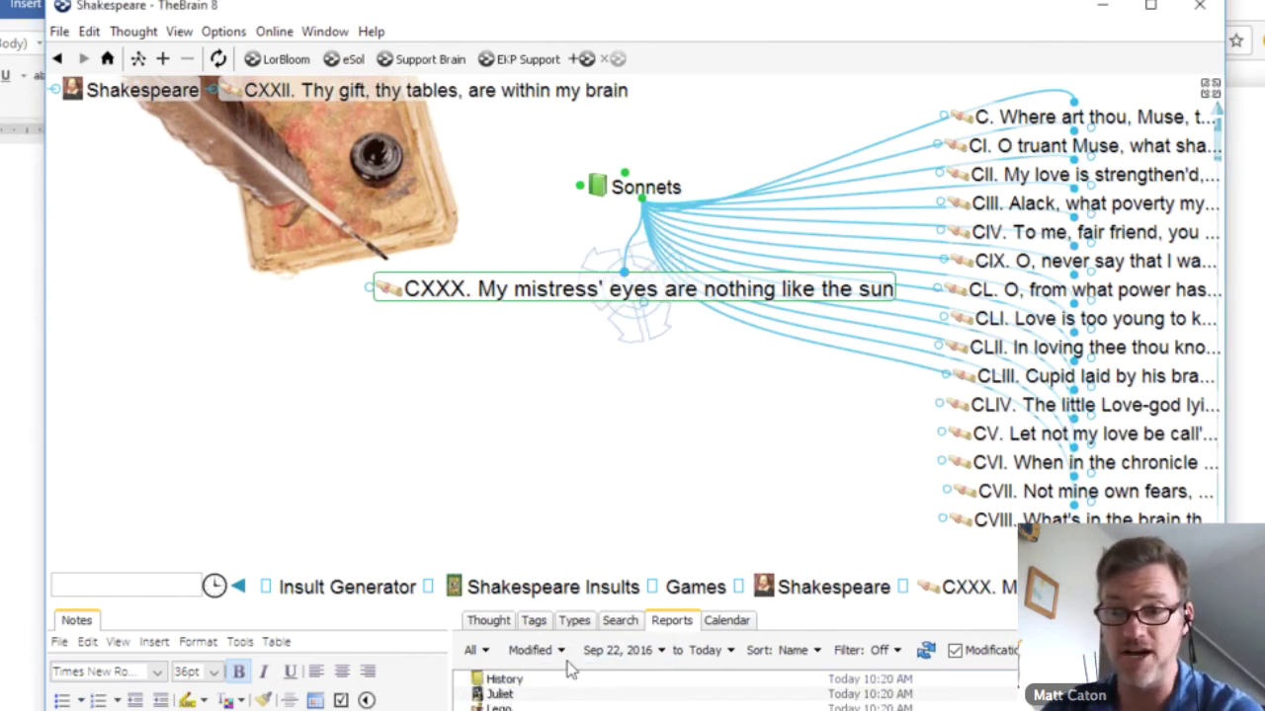
- Open the Custom Report dialog, examine its thought type, link type, tag and attachment options, and close it
left_click(485, 659)
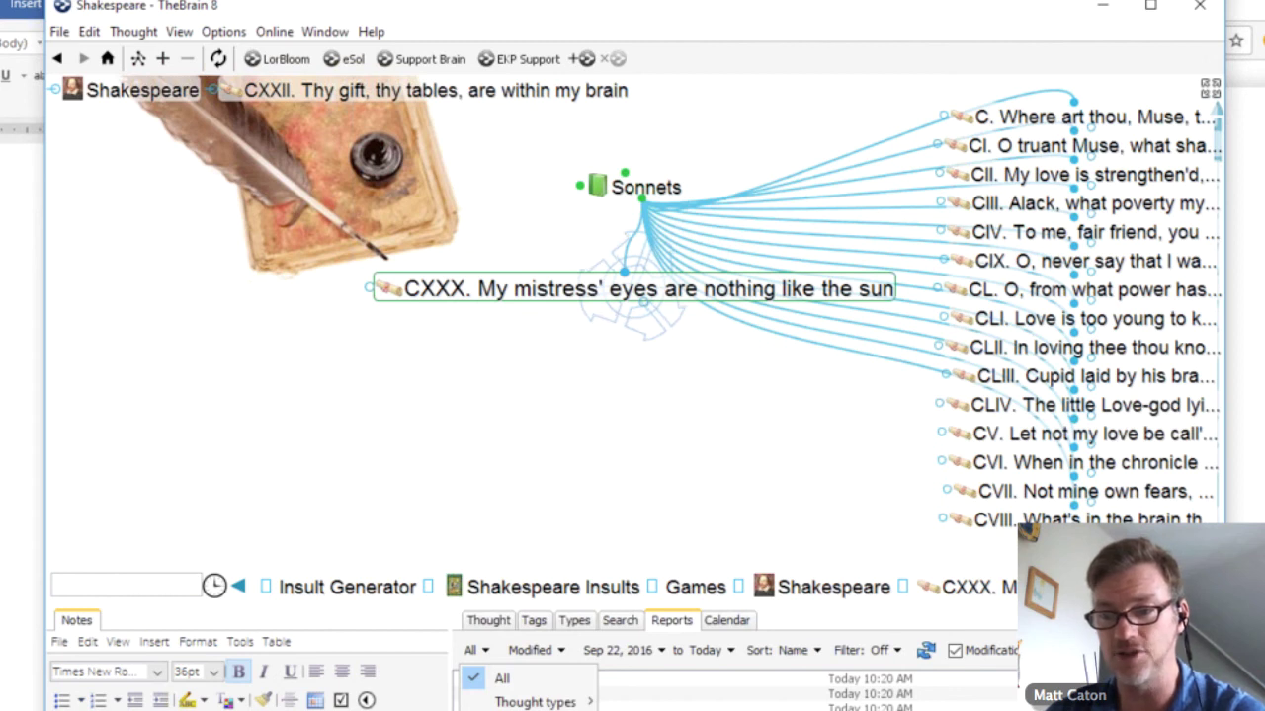
left_click(523, 710)
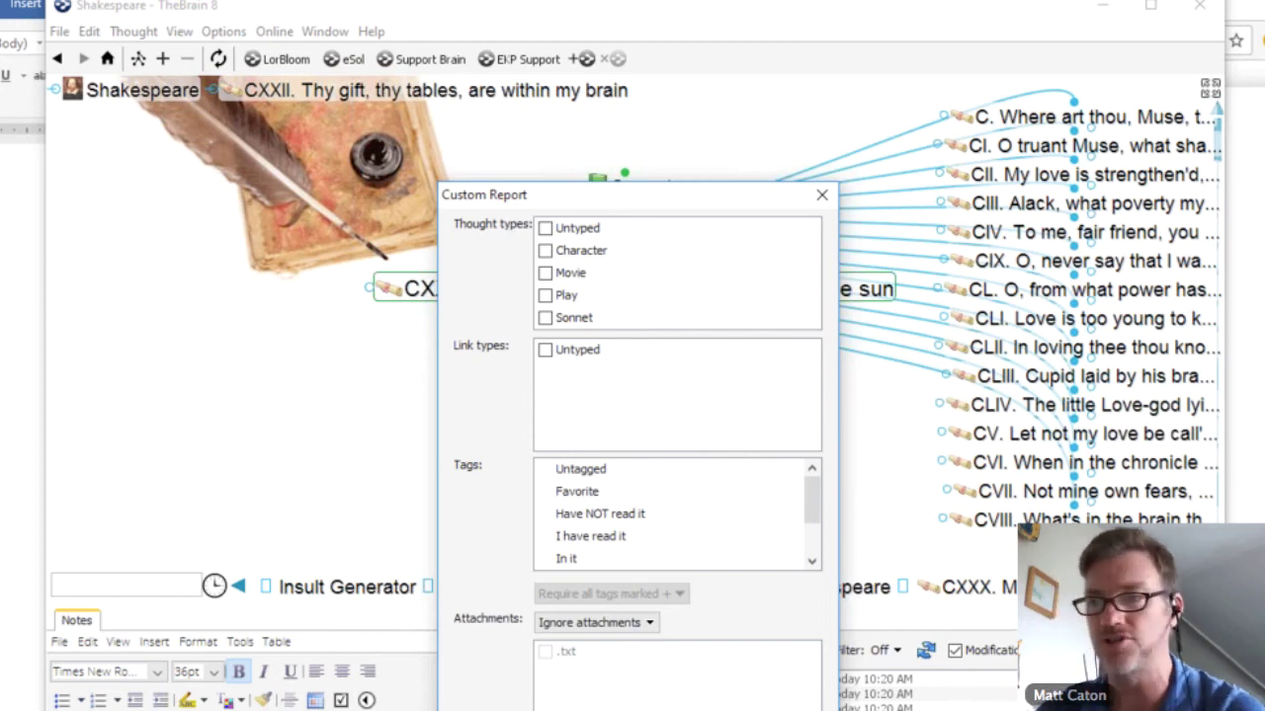
left_click(823, 197)
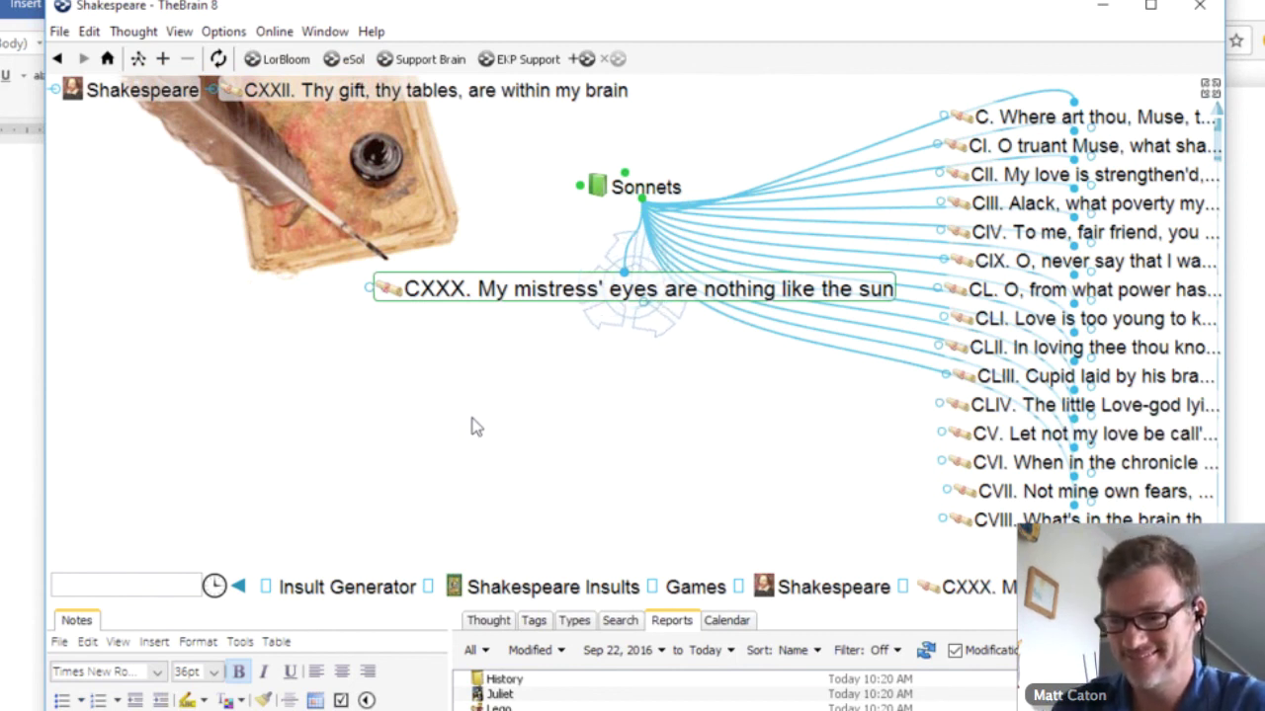
- Switch to the thebrain.com home page in the browser, open the TheBrain 9 Beta Release news item, and read through its page
left_click(1039, 6)
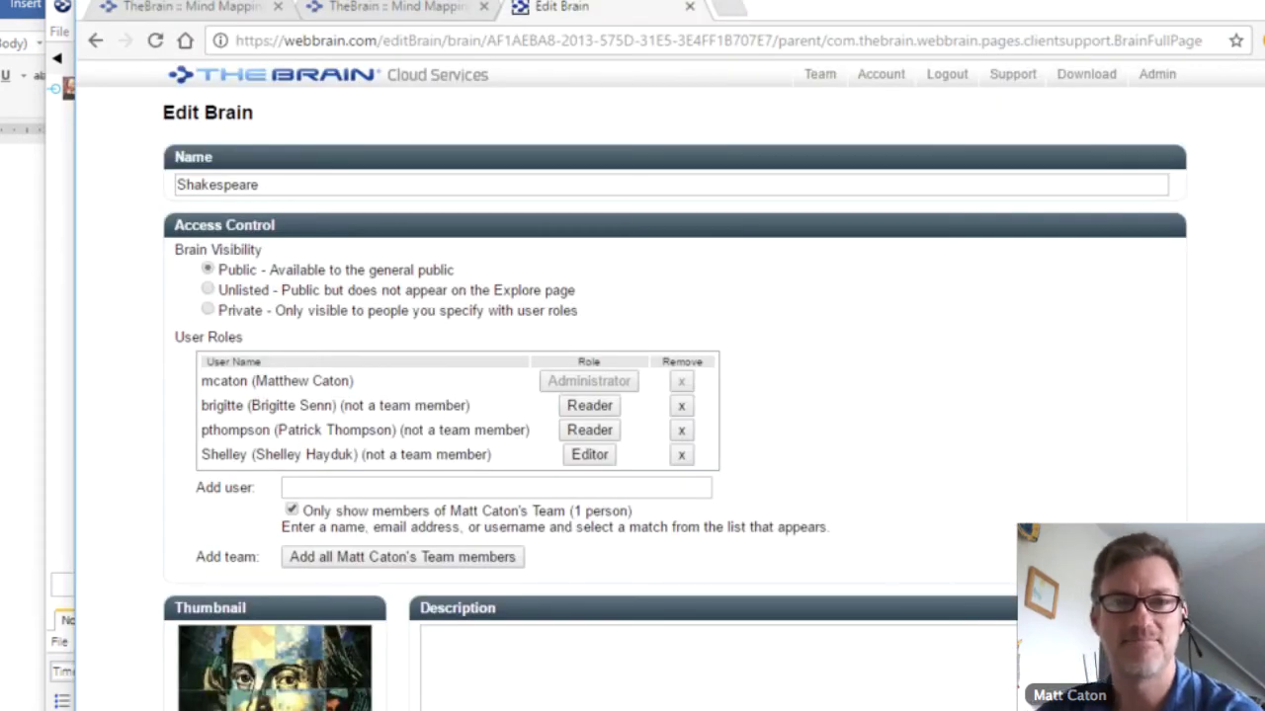
key("ctrl+1")
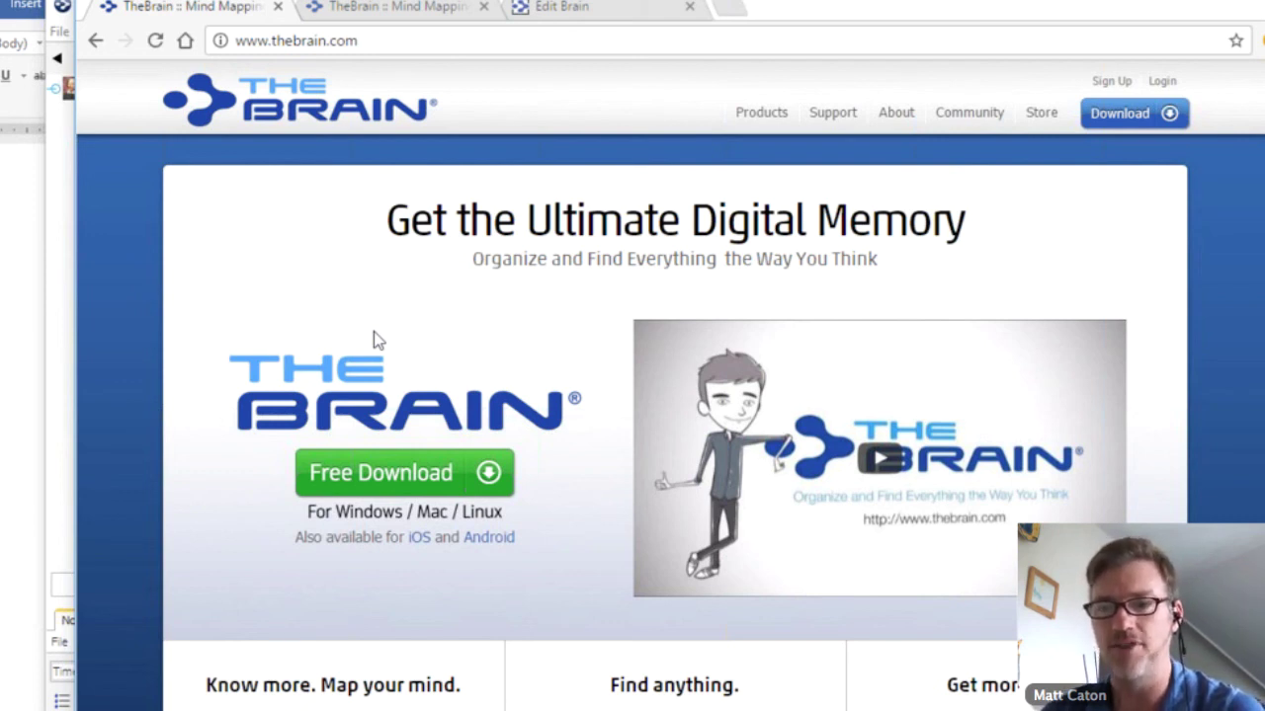
scroll(374, 339, "down", 1)
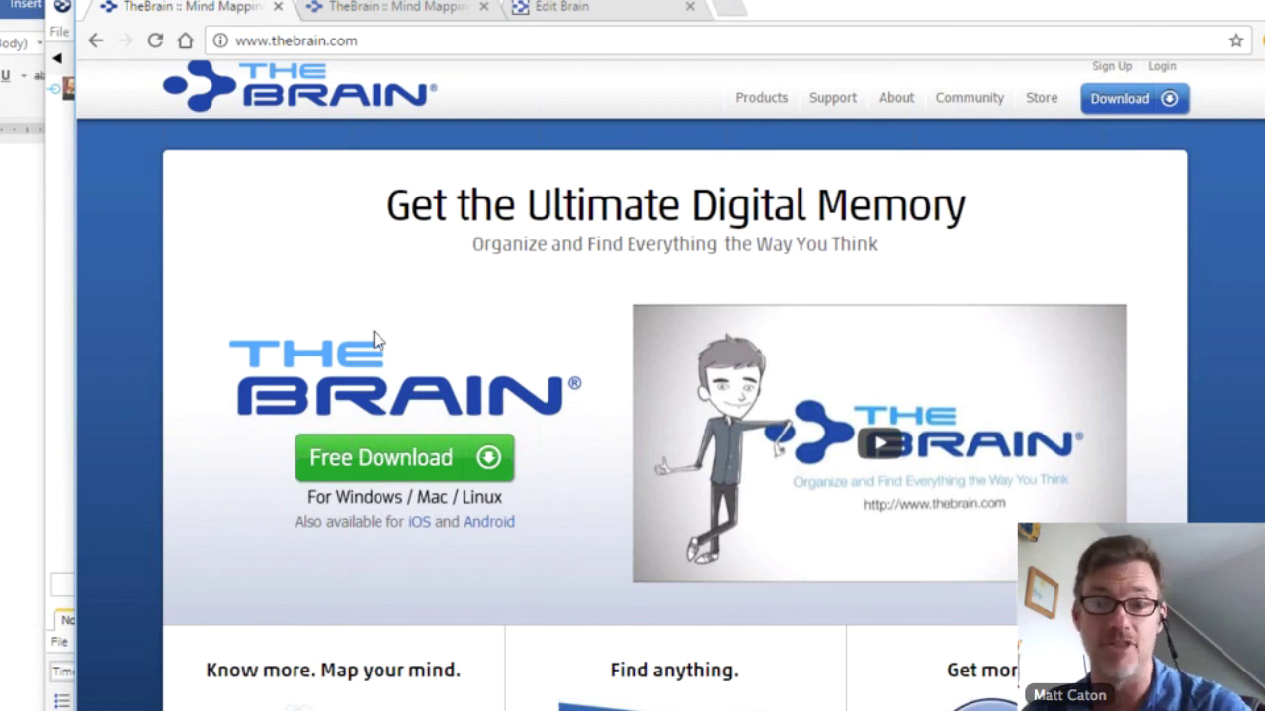
scroll(425, 514, "down", 6)
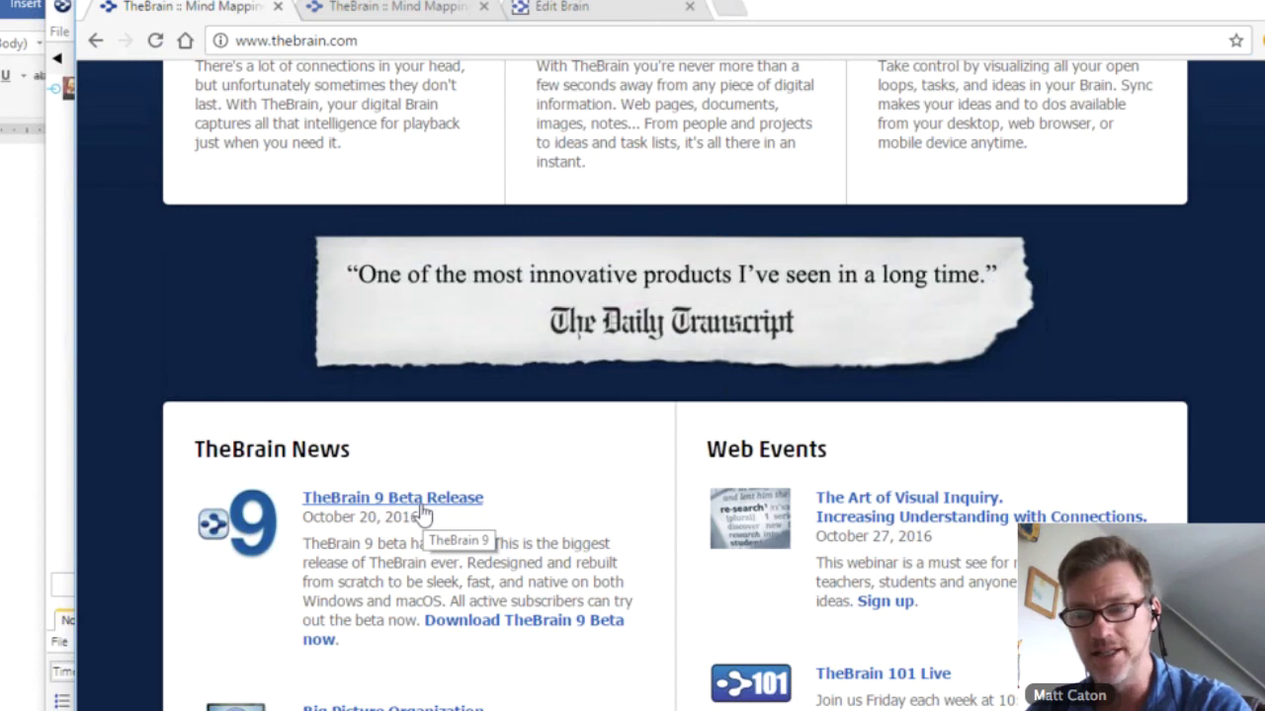
left_click(422, 503)
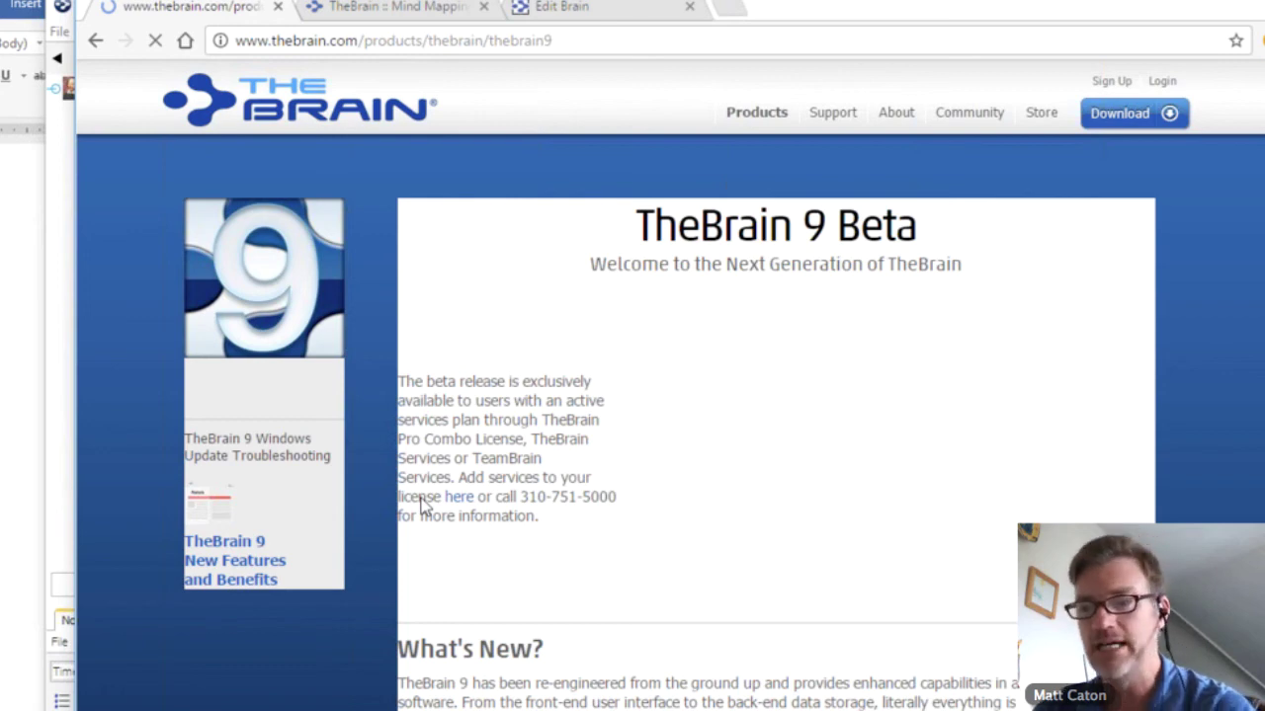
scroll(626, 587, "down", 3)
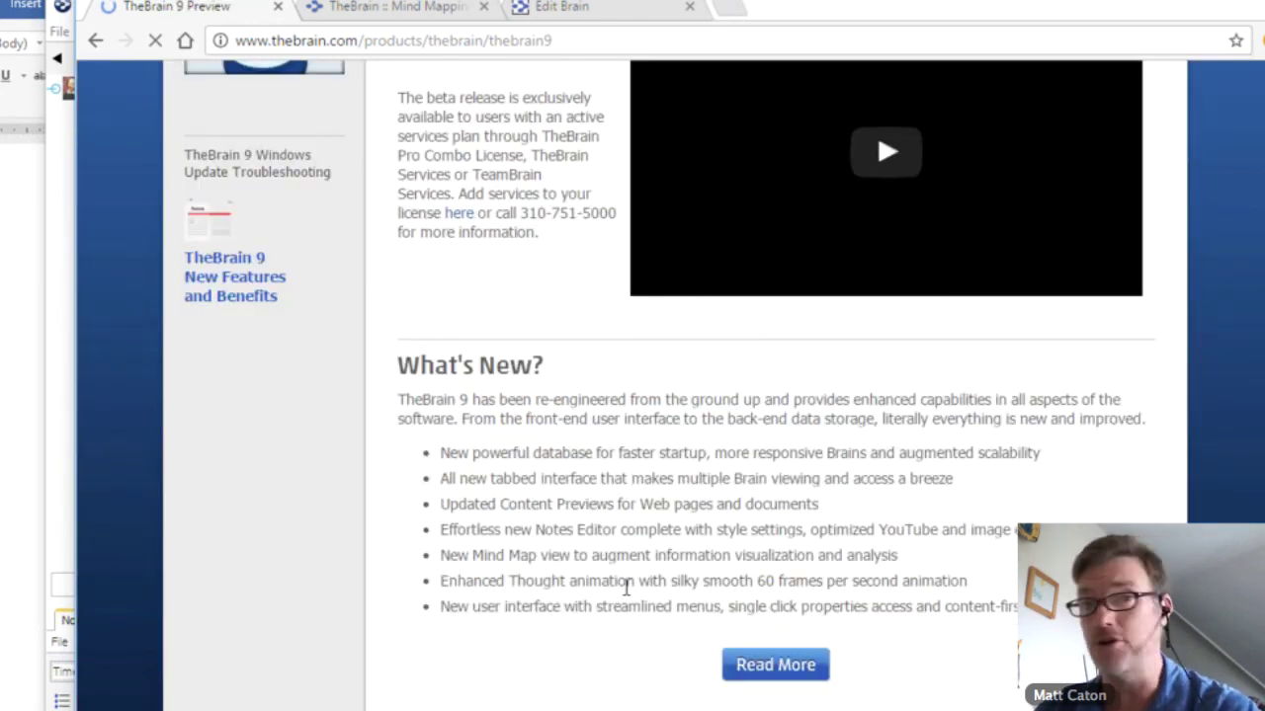
scroll(626, 587, "down", 6)
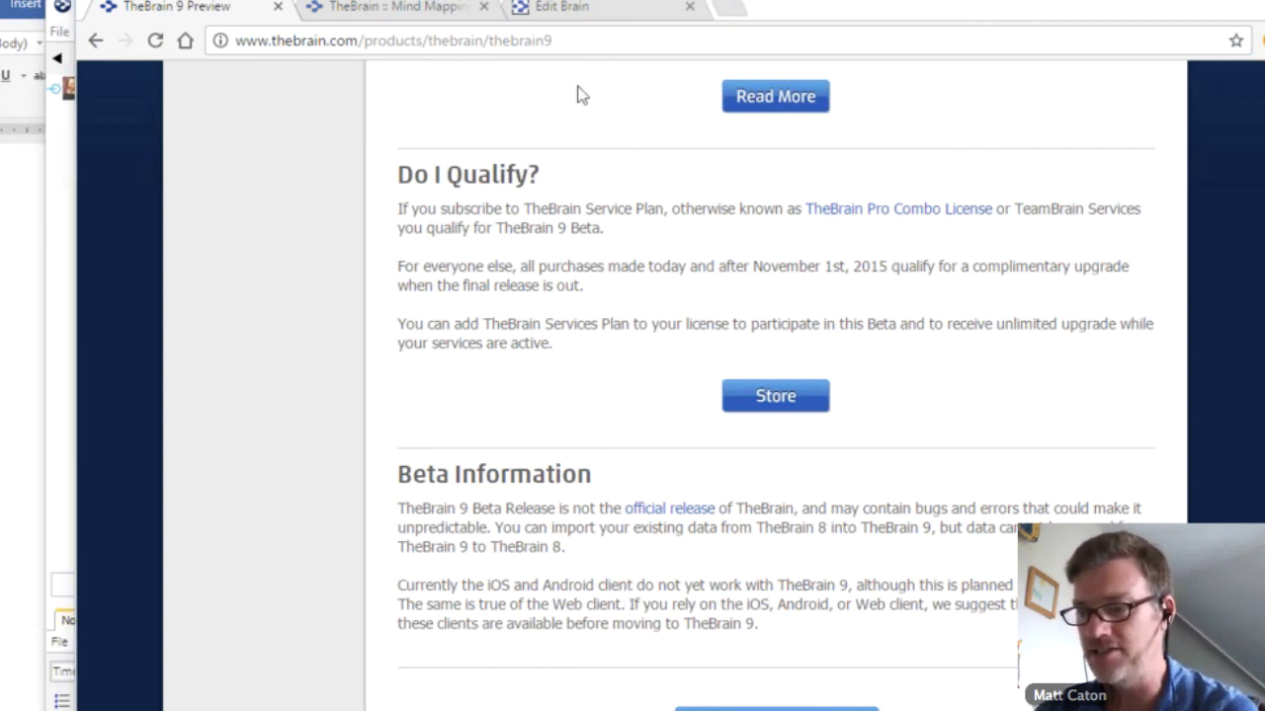
- Switch to the TheBrain 9 window, open the Shakespeare Brain, widen its thought map, and activate Pericles, Prince of Tyre
key("alt+Tab")
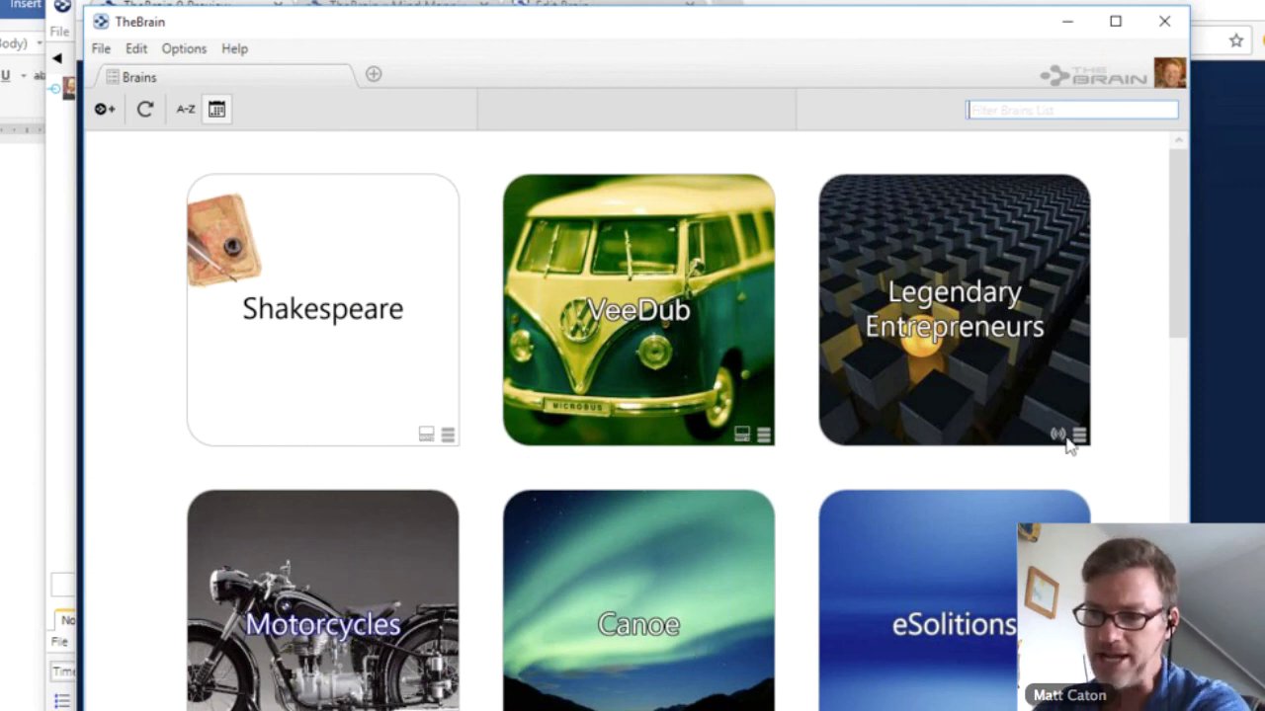
mouse_move(1057, 445)
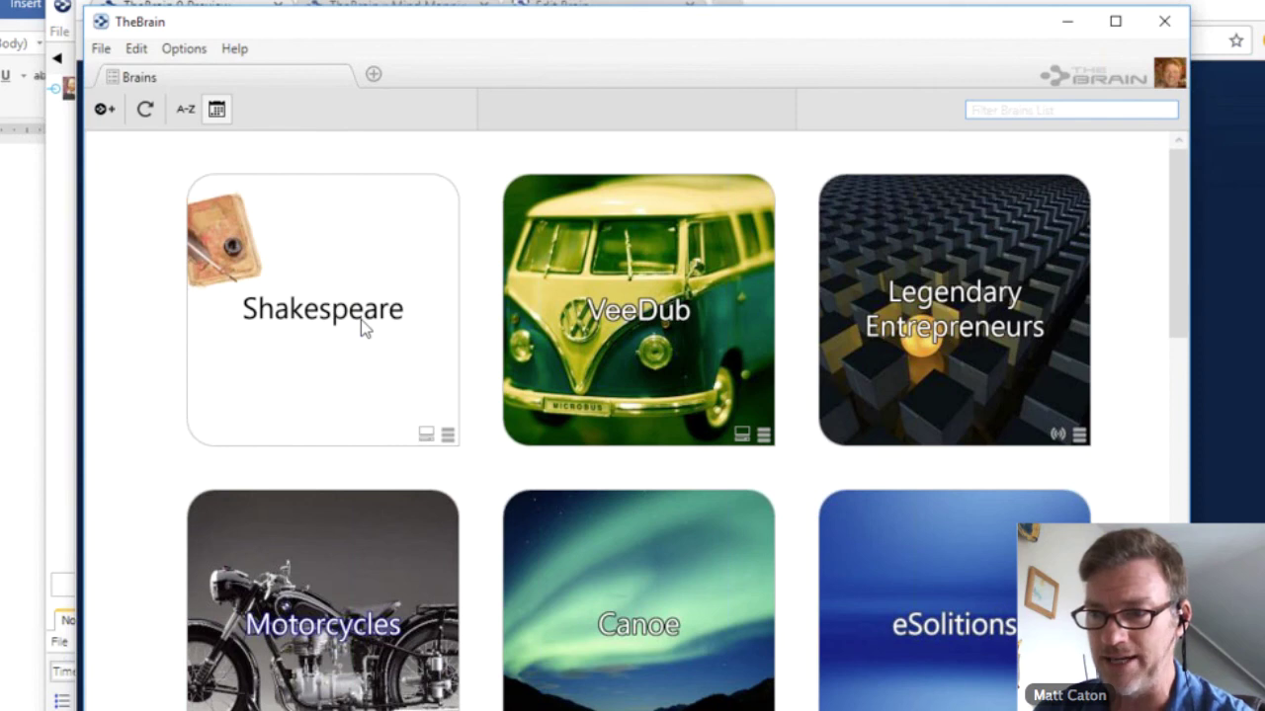
left_click(361, 321)
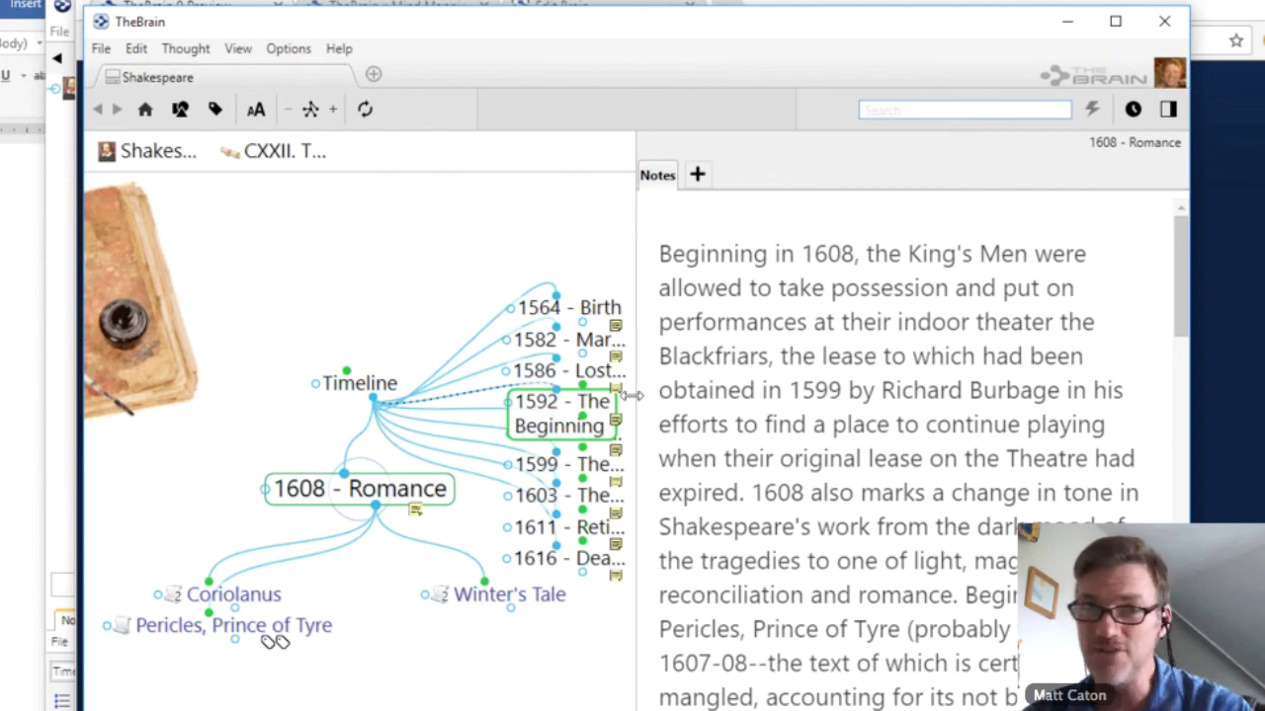
left_click_drag(633, 396, 734, 395)
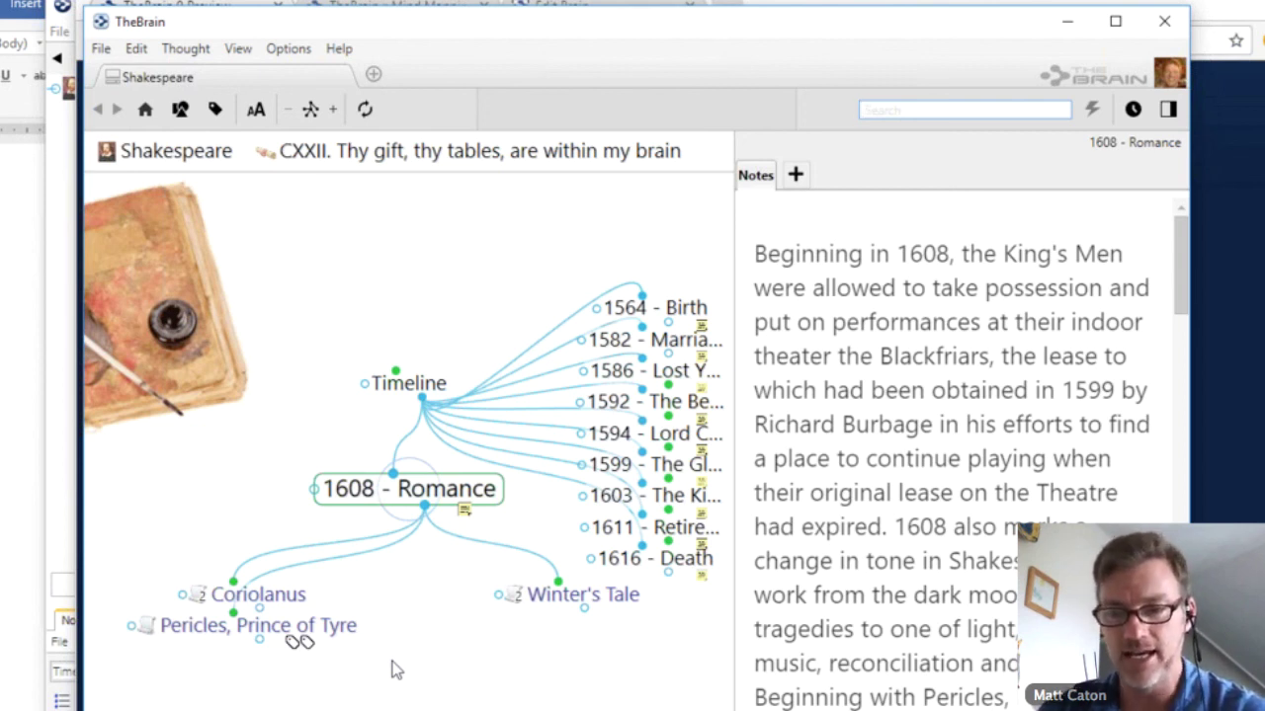
left_click(207, 635)
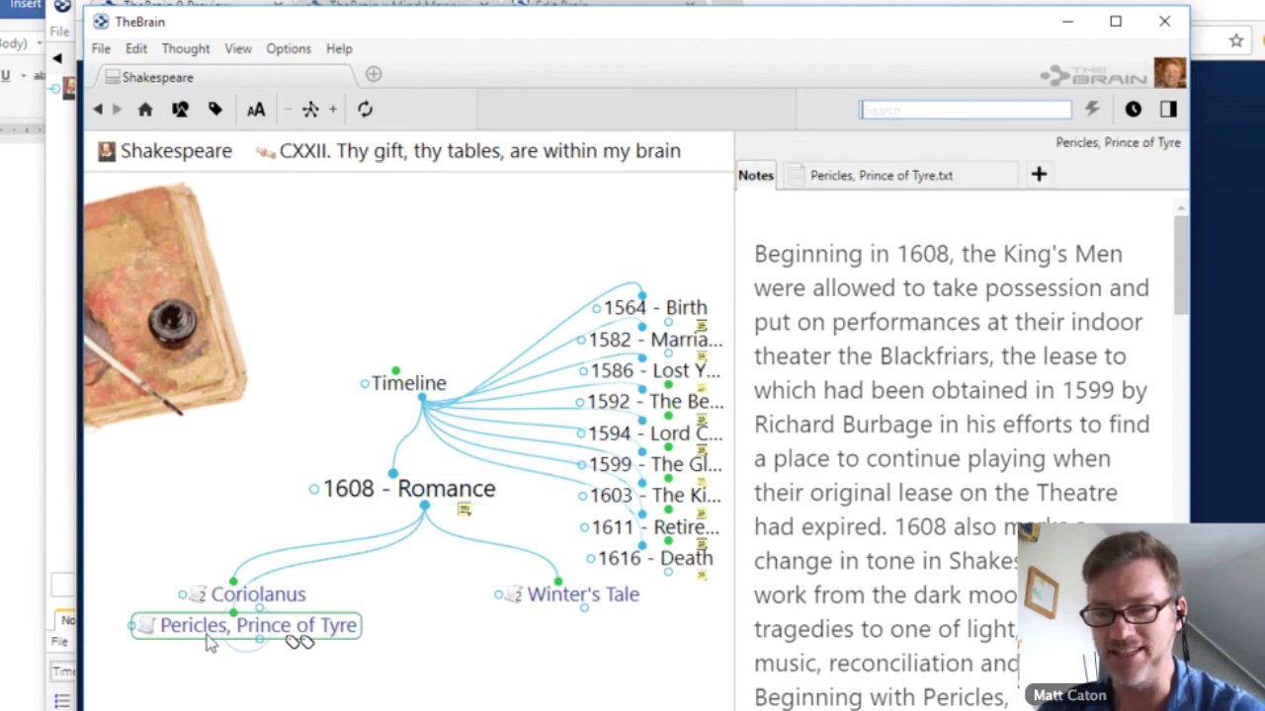
- Activate Pericles, Prince of Tyre, and go back to 1608 - Romance to start editing its note
left_click(209, 641)
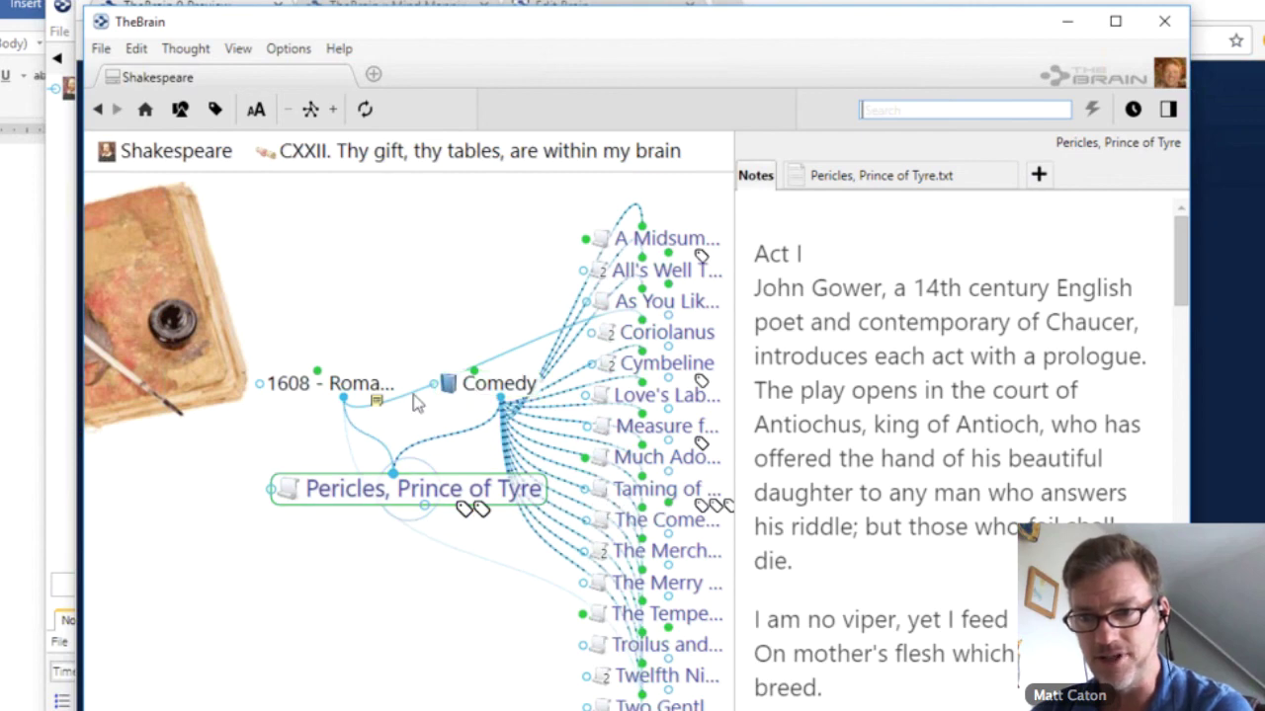
left_click(365, 392)
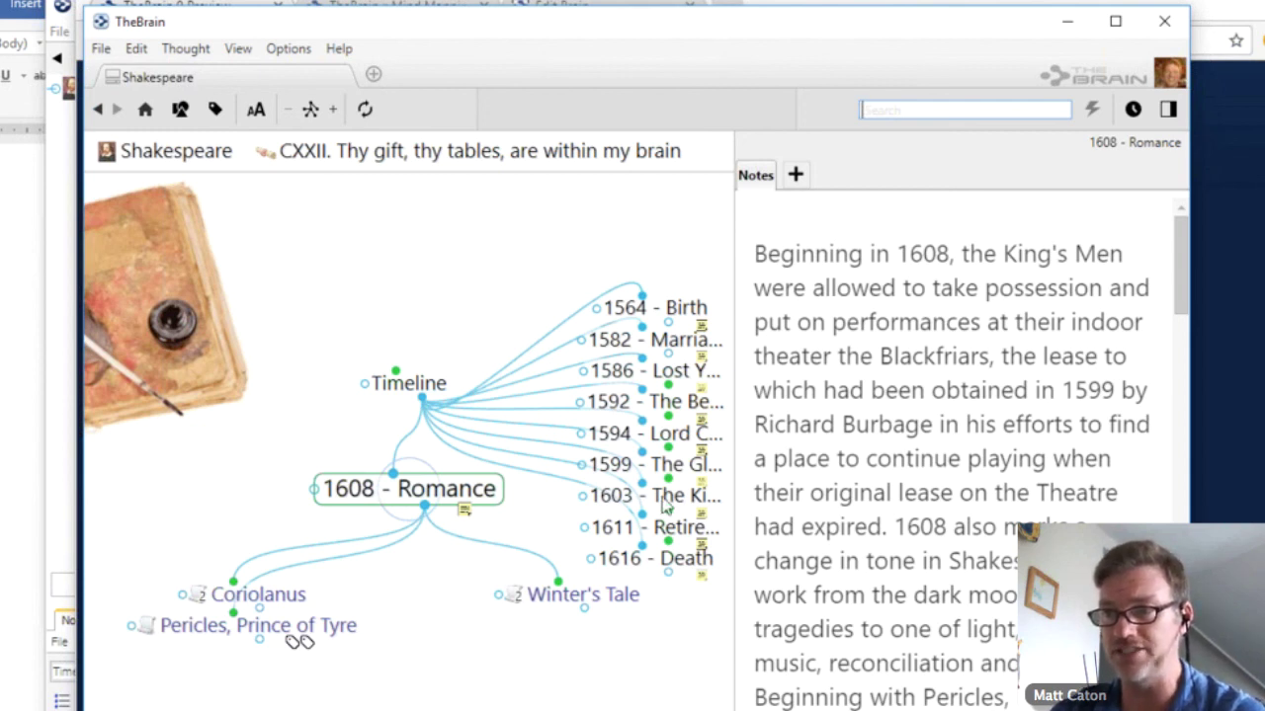
left_click(879, 425)
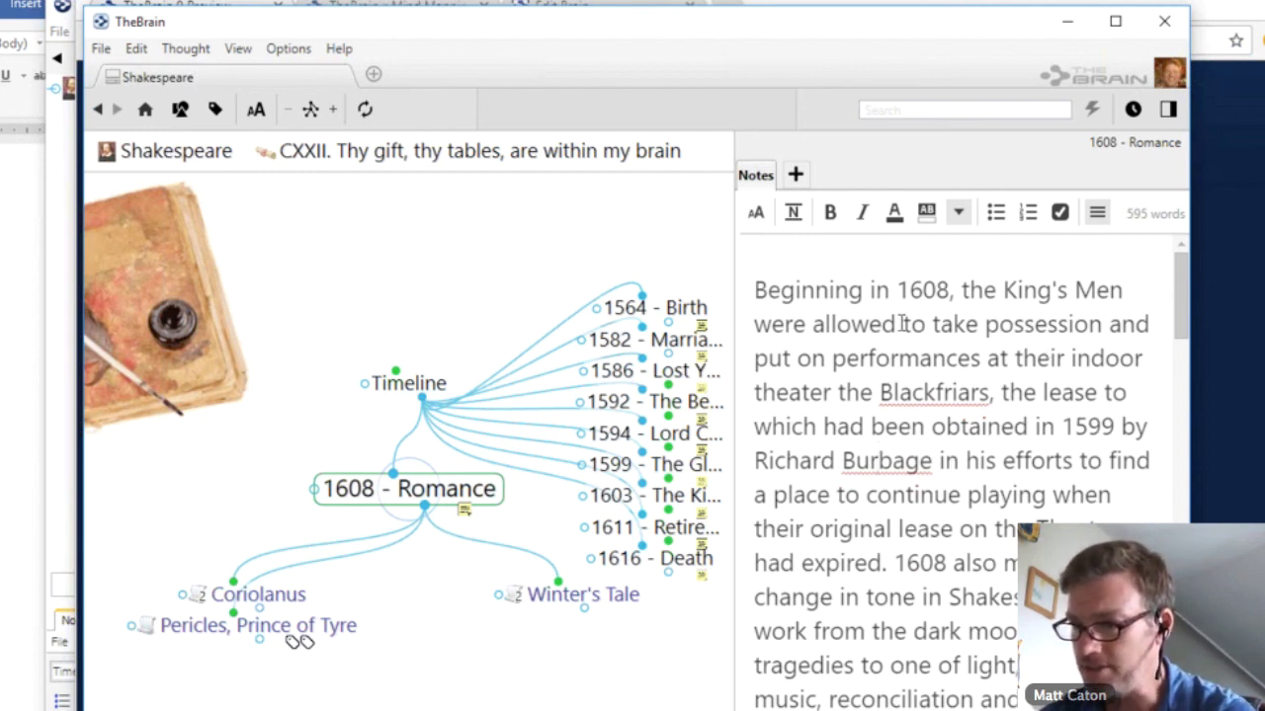
- Split the note with blank lines before "1608 also marks" and apply a larger paragraph style to the opening paragraph
left_click(897, 565)
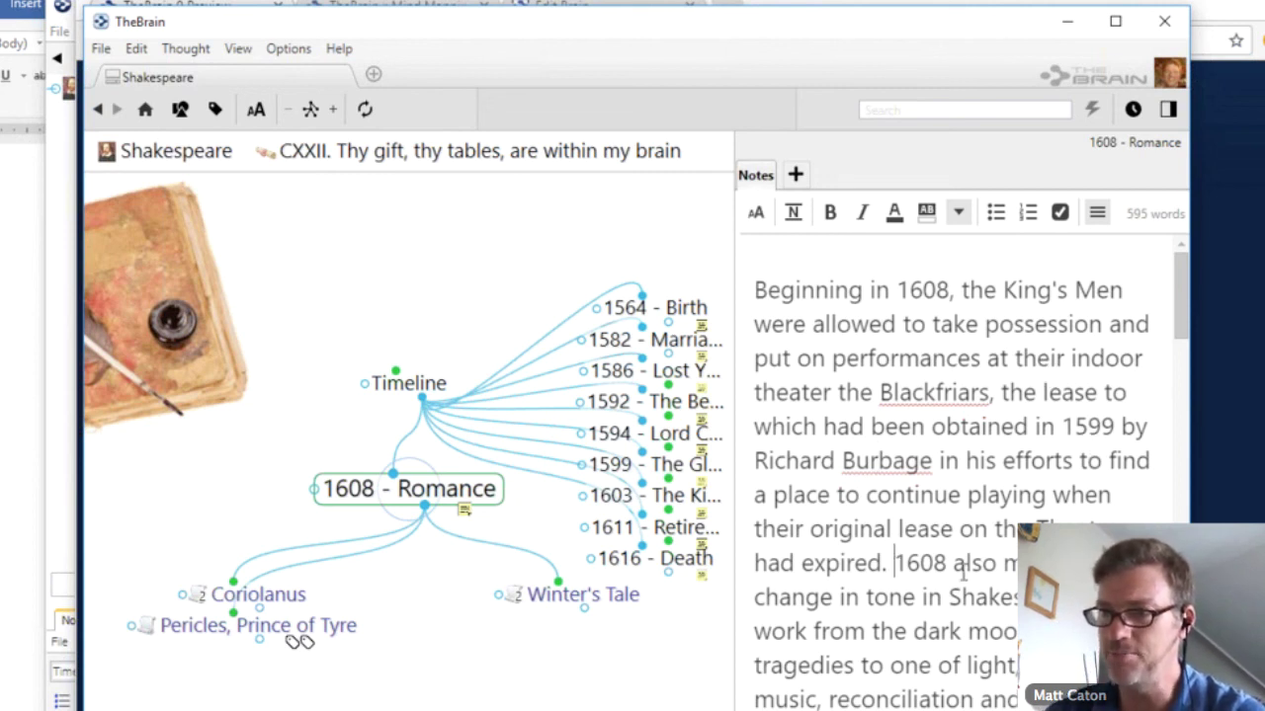
key("Return")
key("Return")
left_click(821, 356)
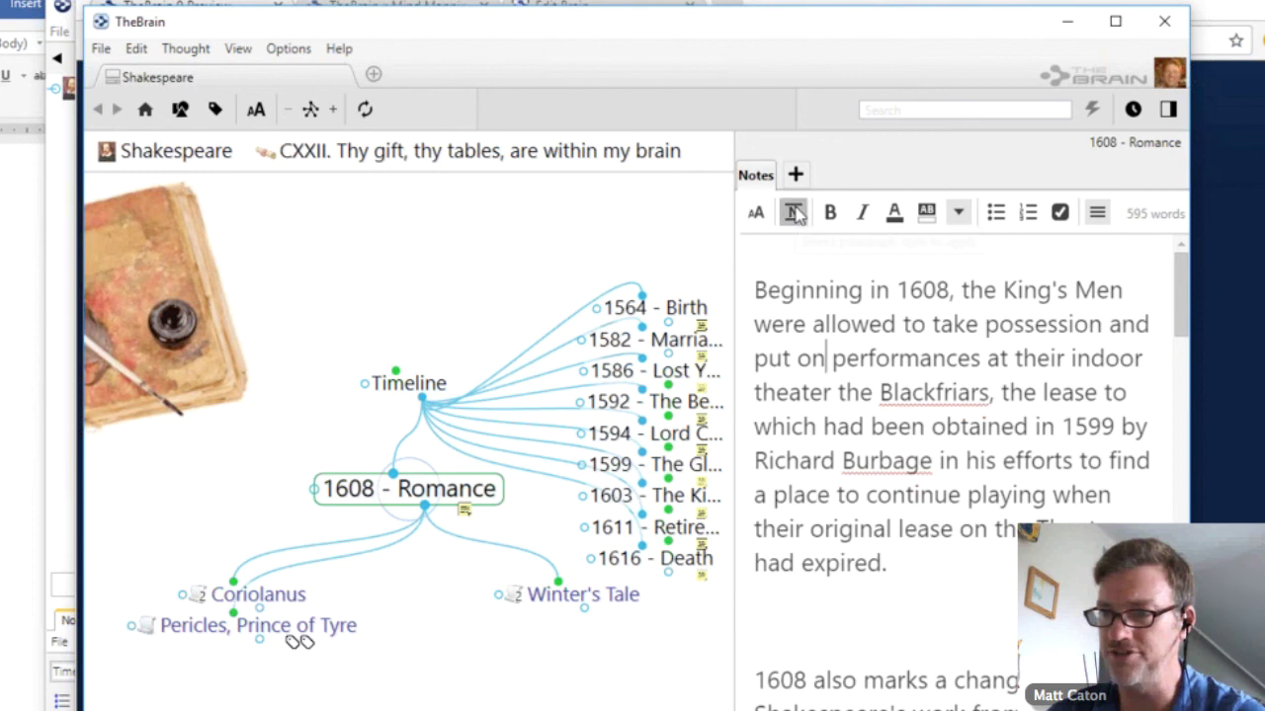
left_click(792, 213)
left_click(852, 292)
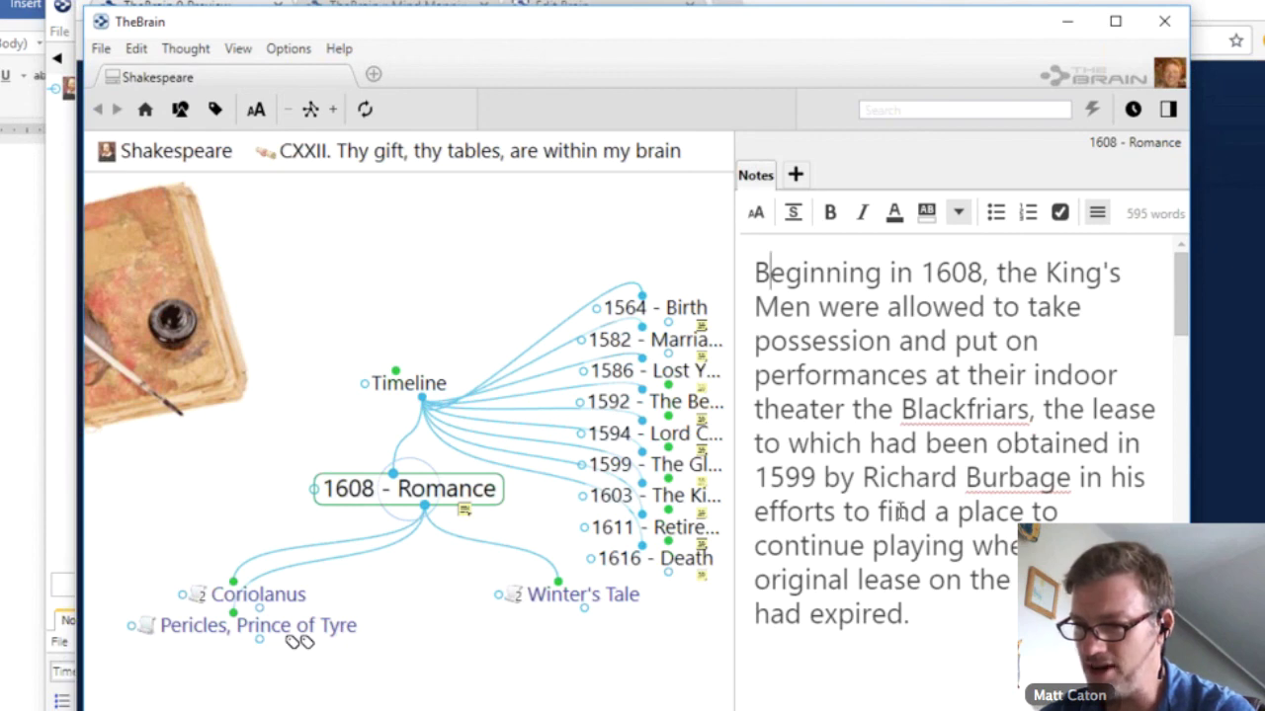
- Link the word "Shakespeare" in the note's "Many feel that the view" paragraph to its thought and follow the link
scroll(899, 511, "down", 3)
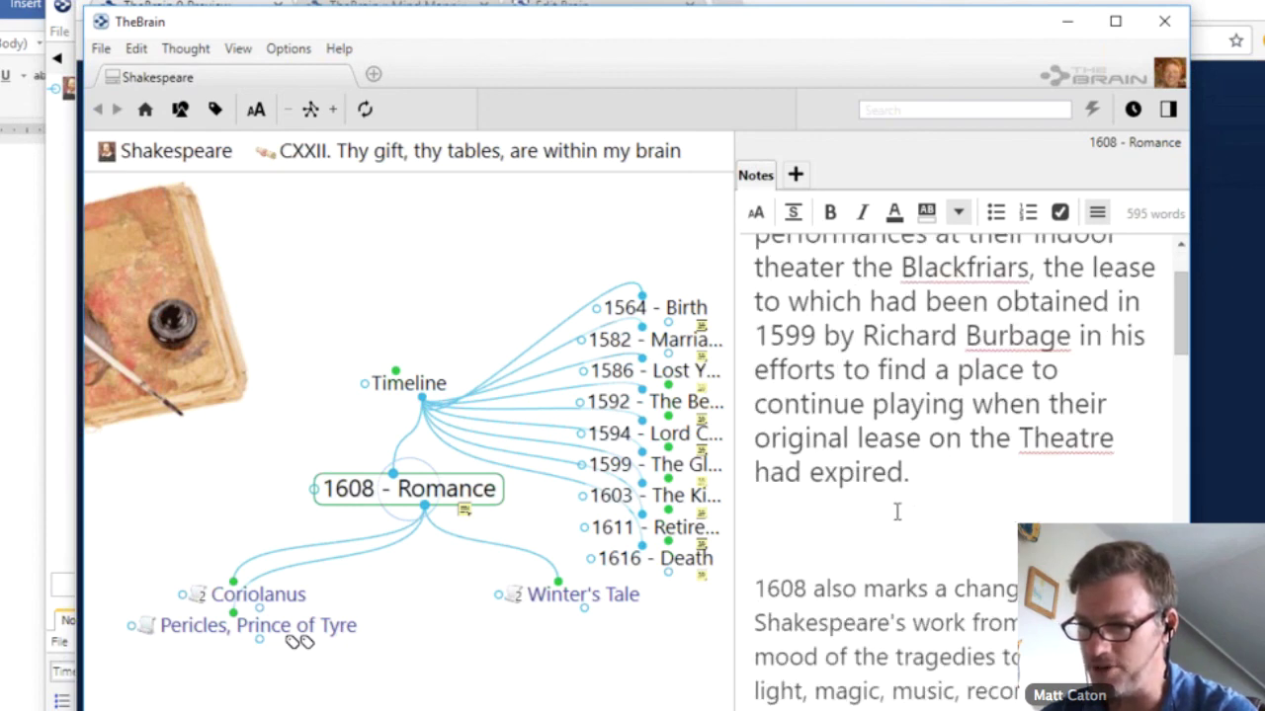
scroll(899, 511, "down", 5)
left_click_drag(755, 585, 891, 585)
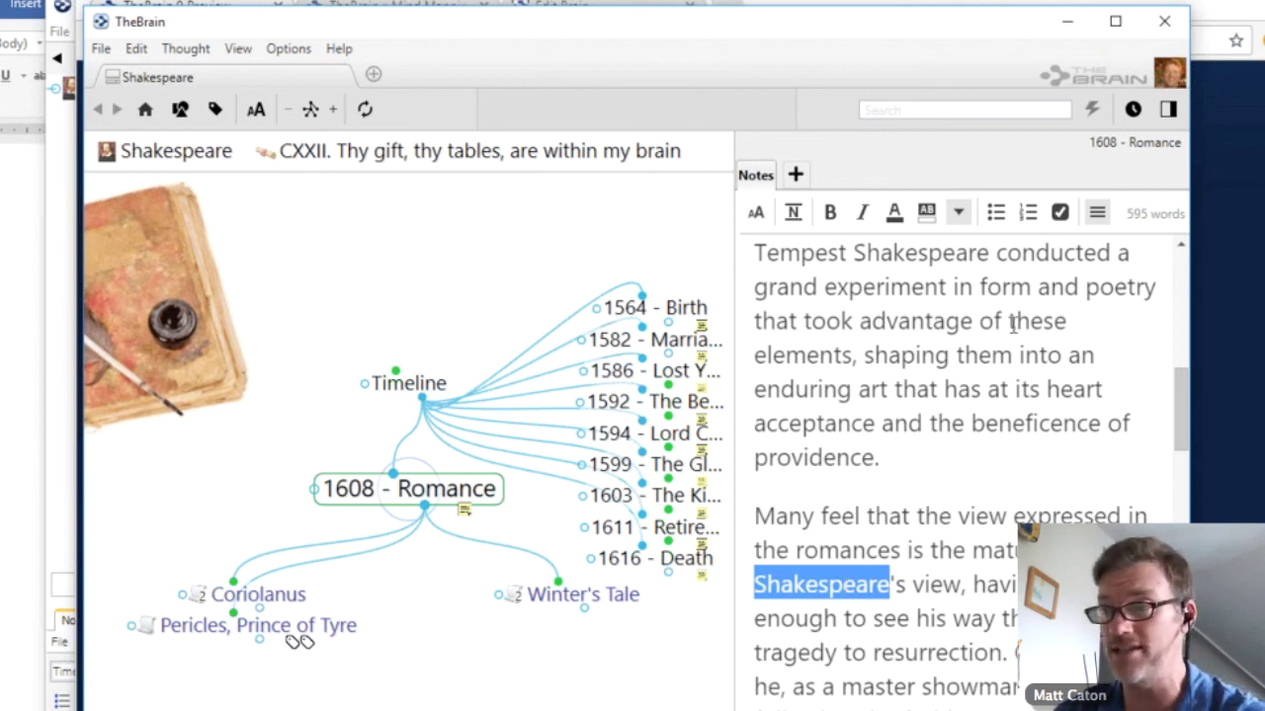
left_click(1098, 215)
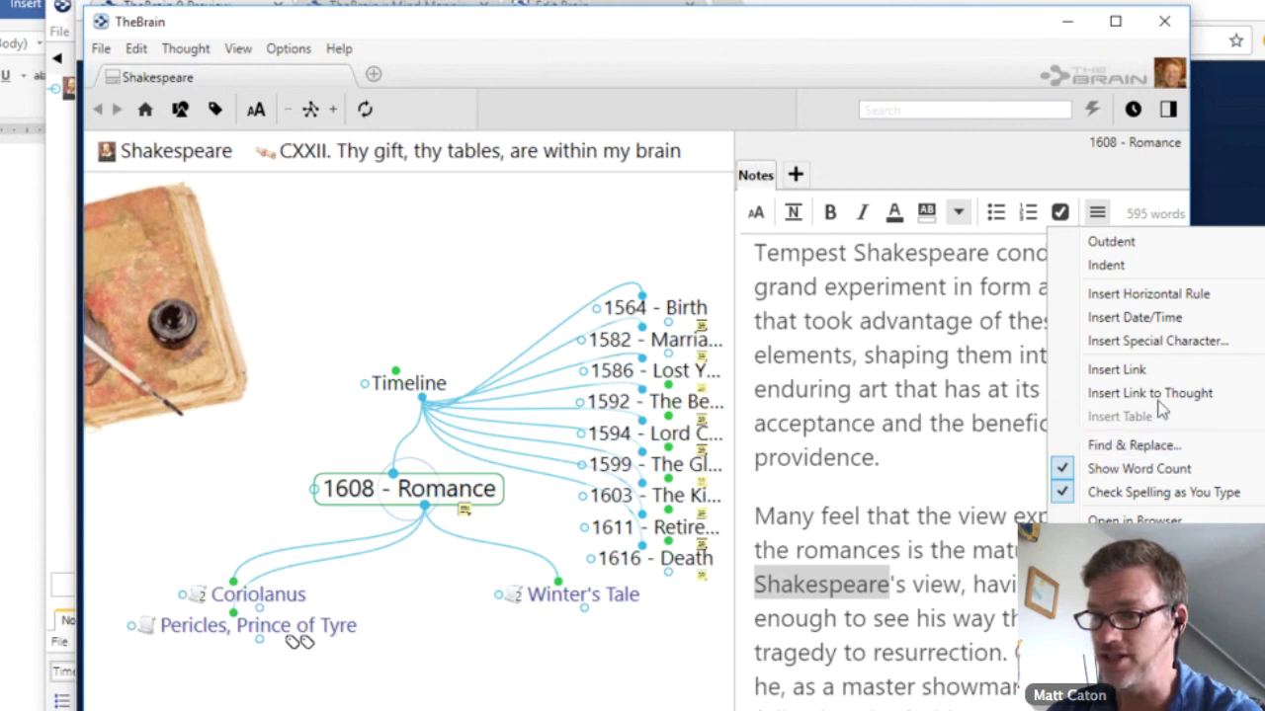
left_click(1150, 394)
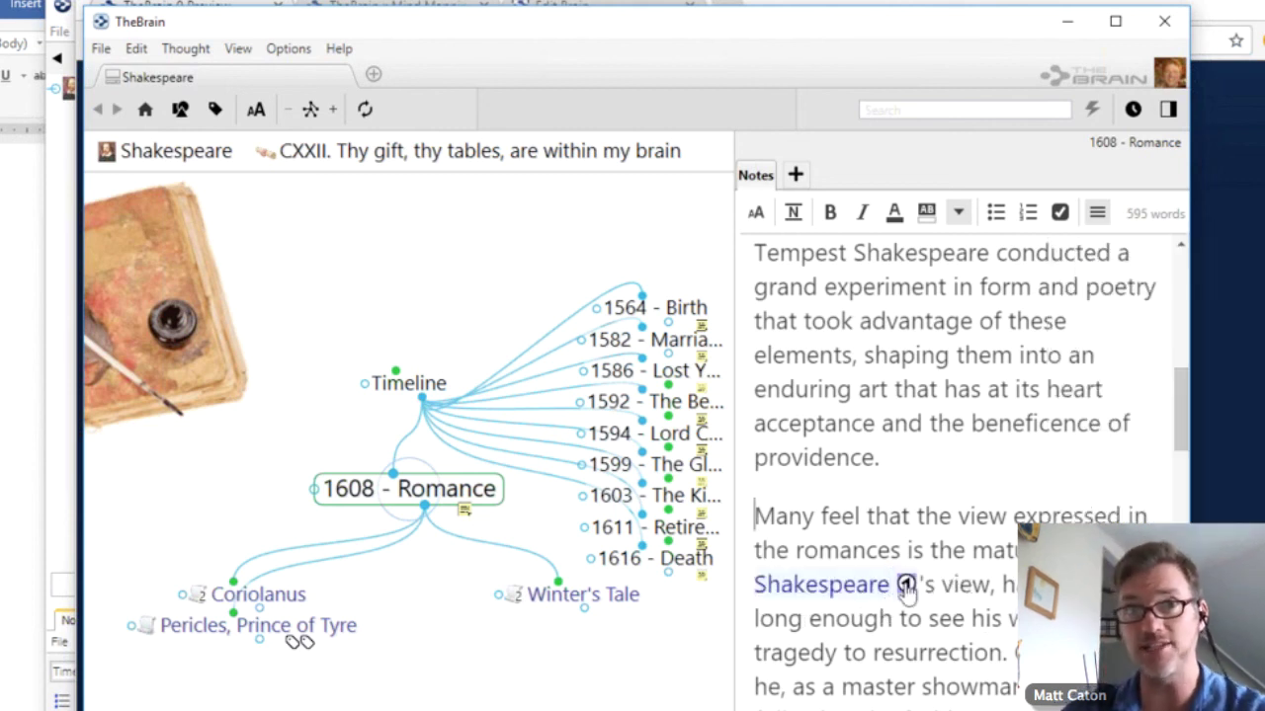
left_click(905, 586)
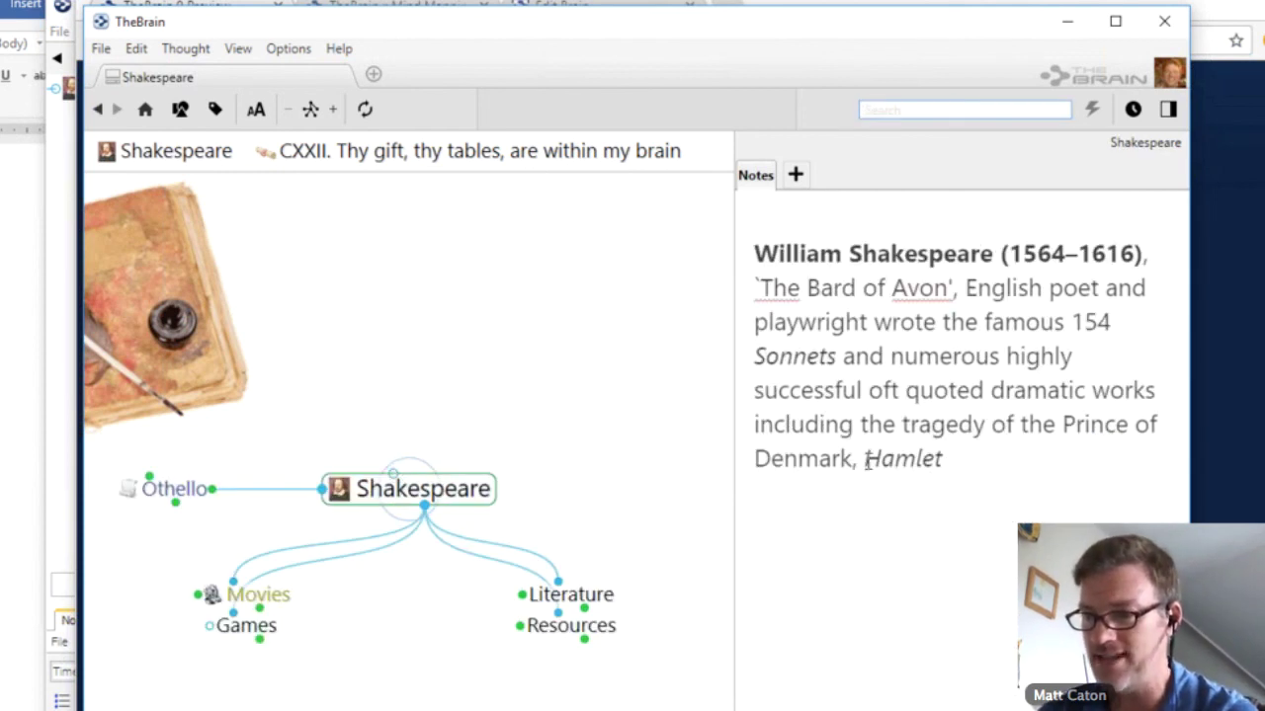
- Turn "Hamlet" at the end of the Shakespeare note into a link to its thought and follow it
left_click_drag(866, 462, 940, 468)
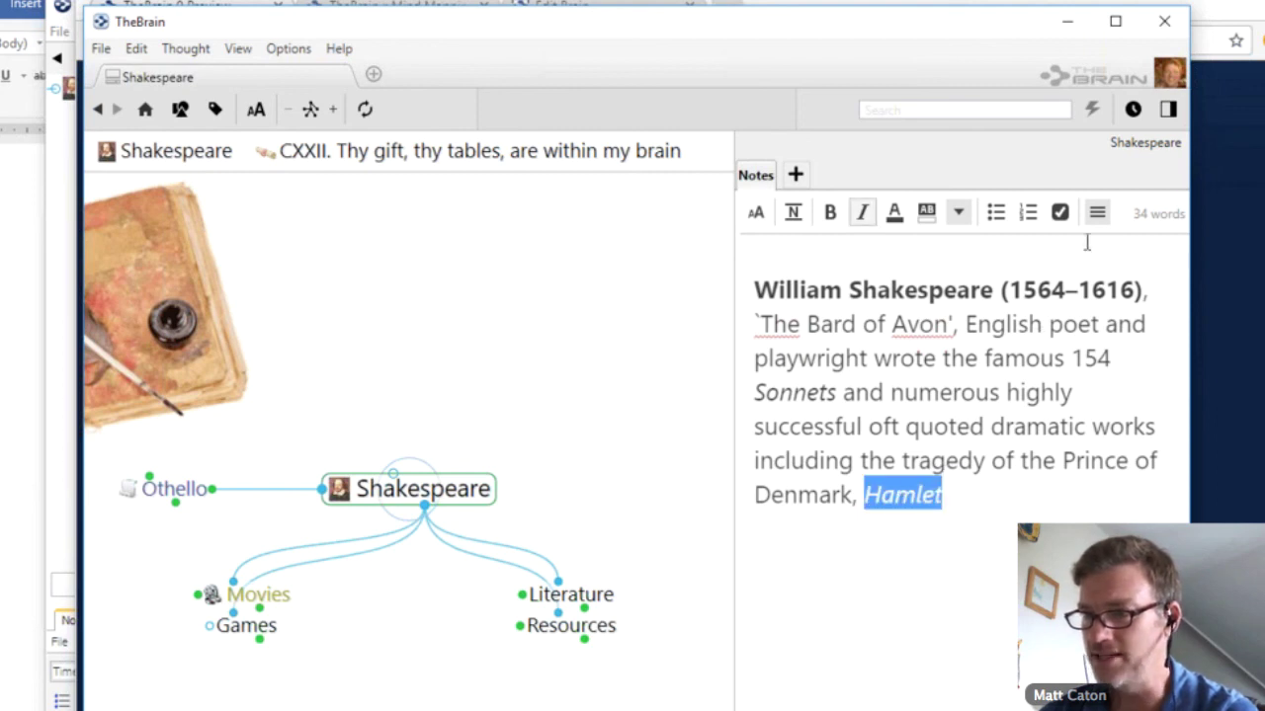
left_click(1097, 213)
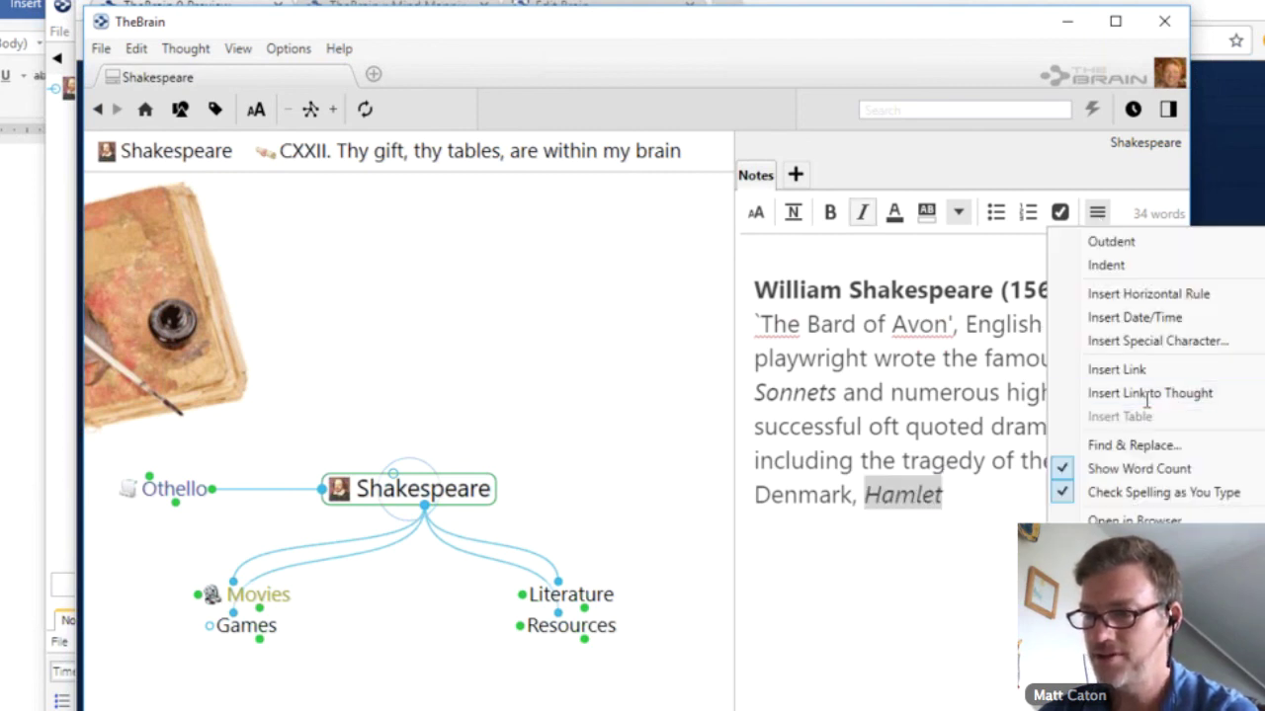
left_click(1146, 394)
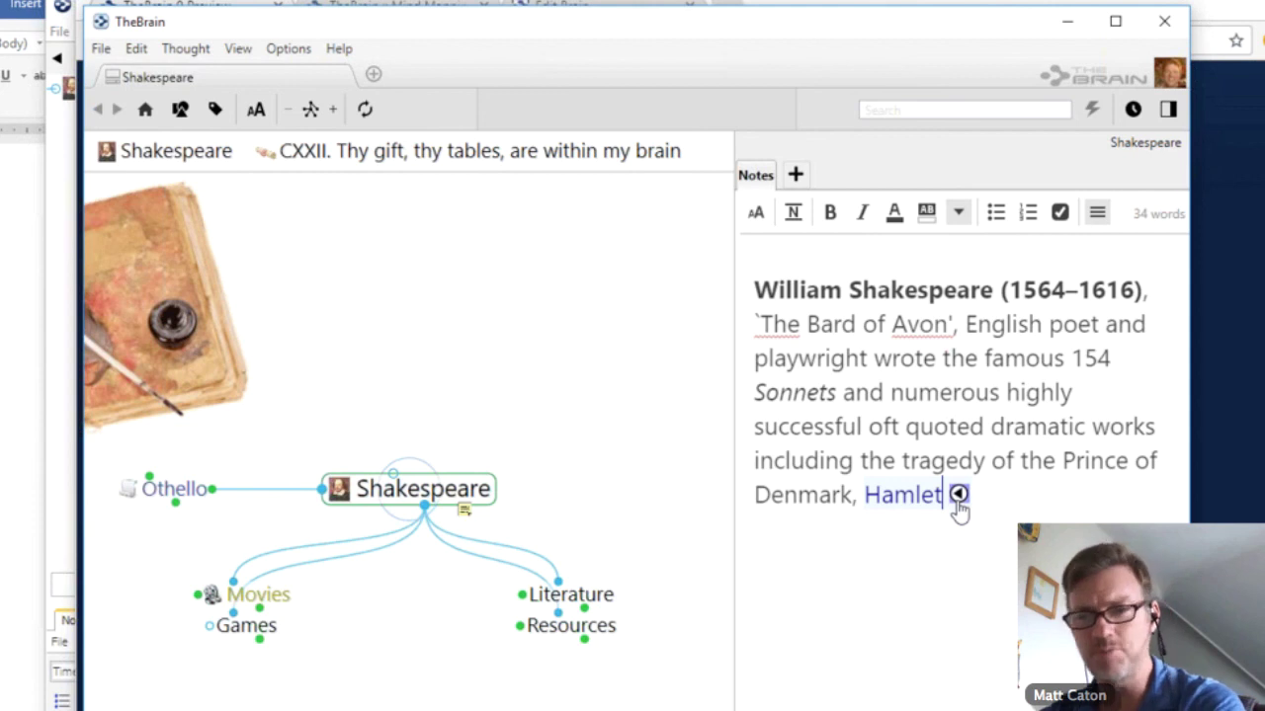
left_click(958, 494)
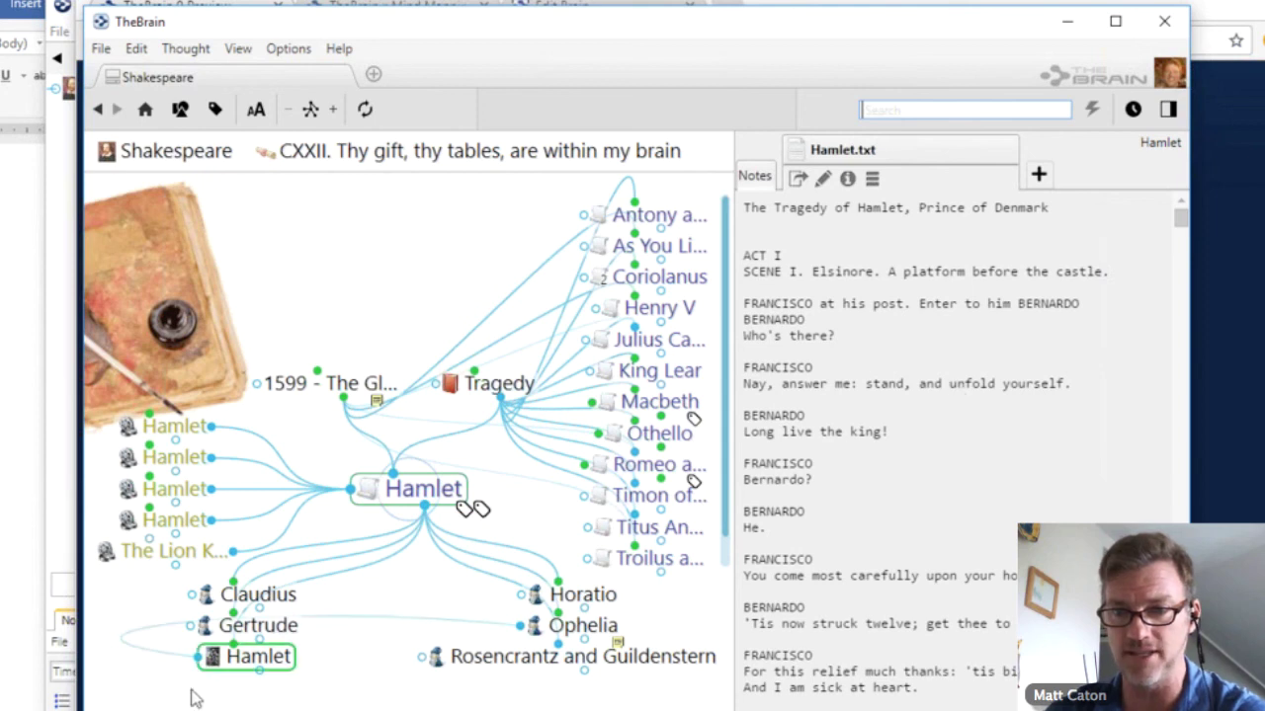
- Activate The Lion King (1994), and open the Shakespeare Brain in a second tab, navigating through Hamlet to the 1599 timeline thought
left_click(173, 559)
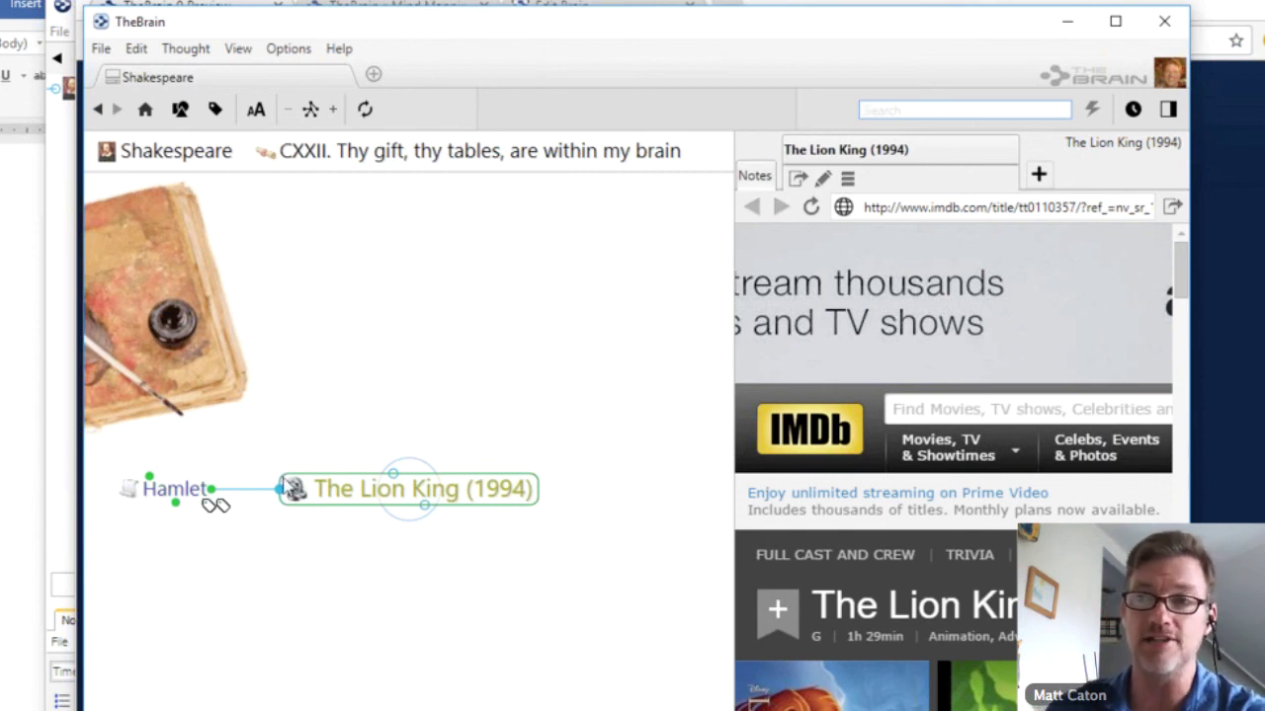
left_click(373, 77)
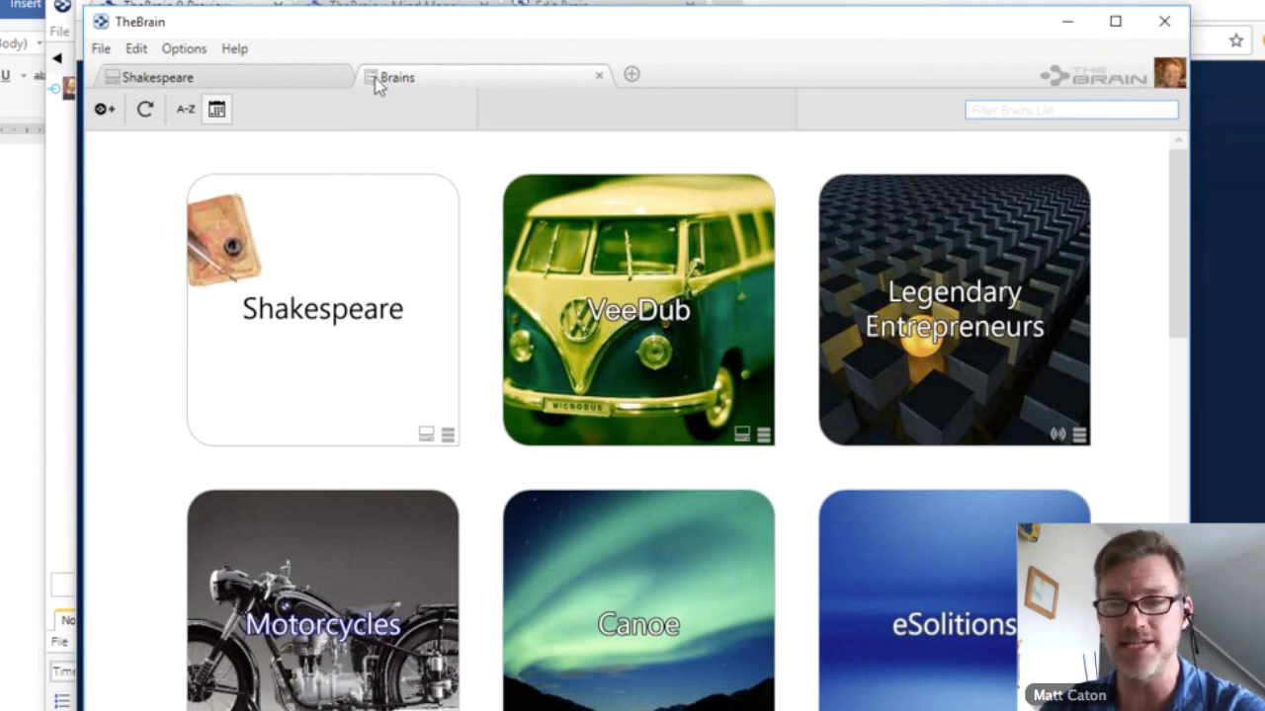
left_click(333, 316)
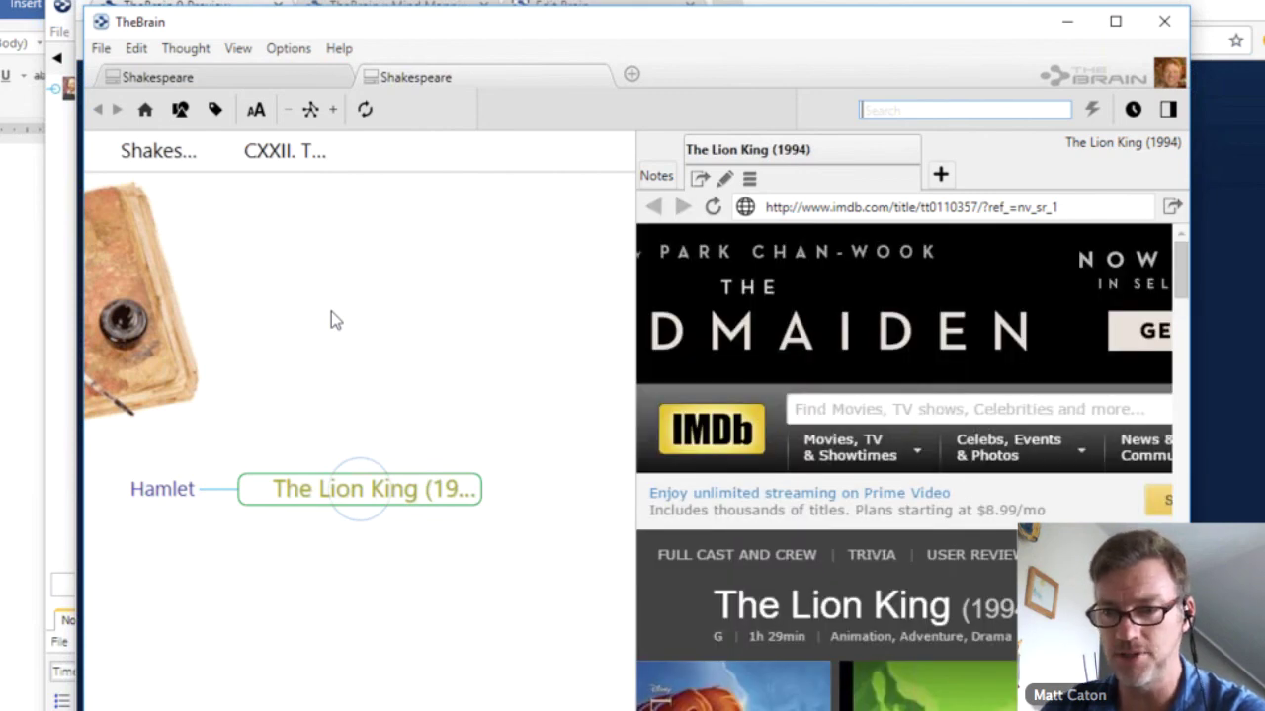
left_click(164, 489)
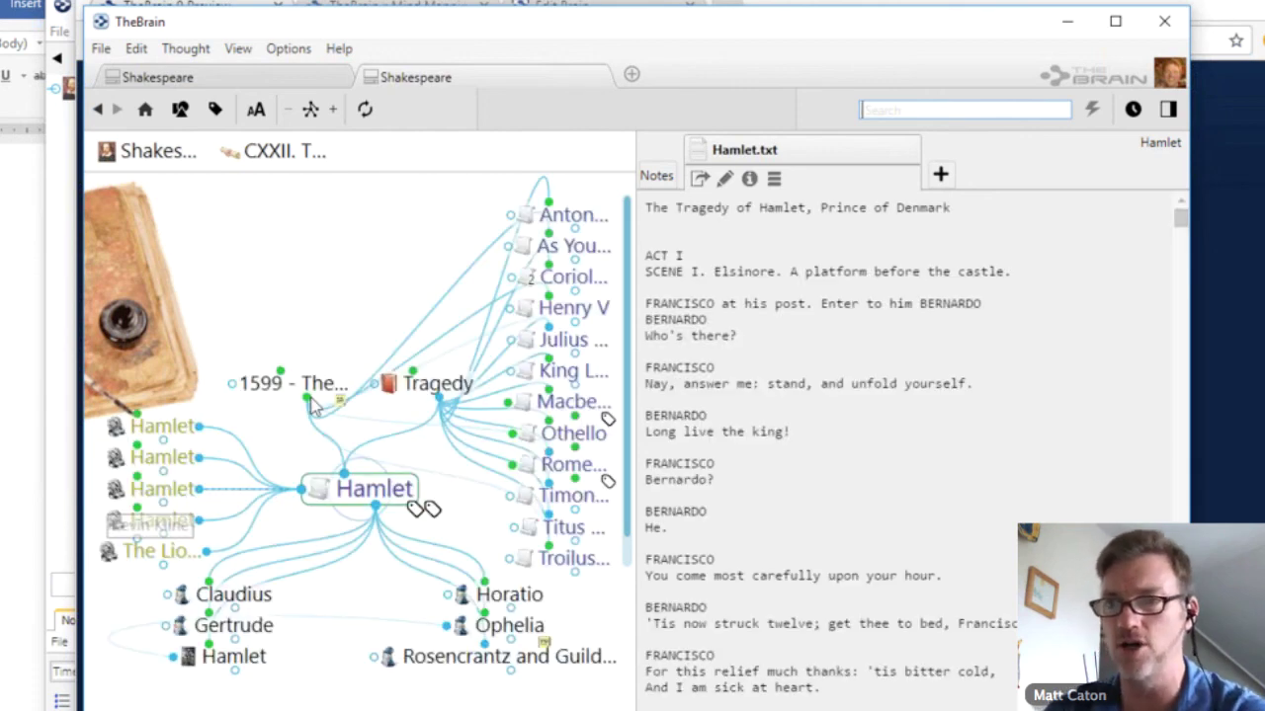
left_click(312, 403)
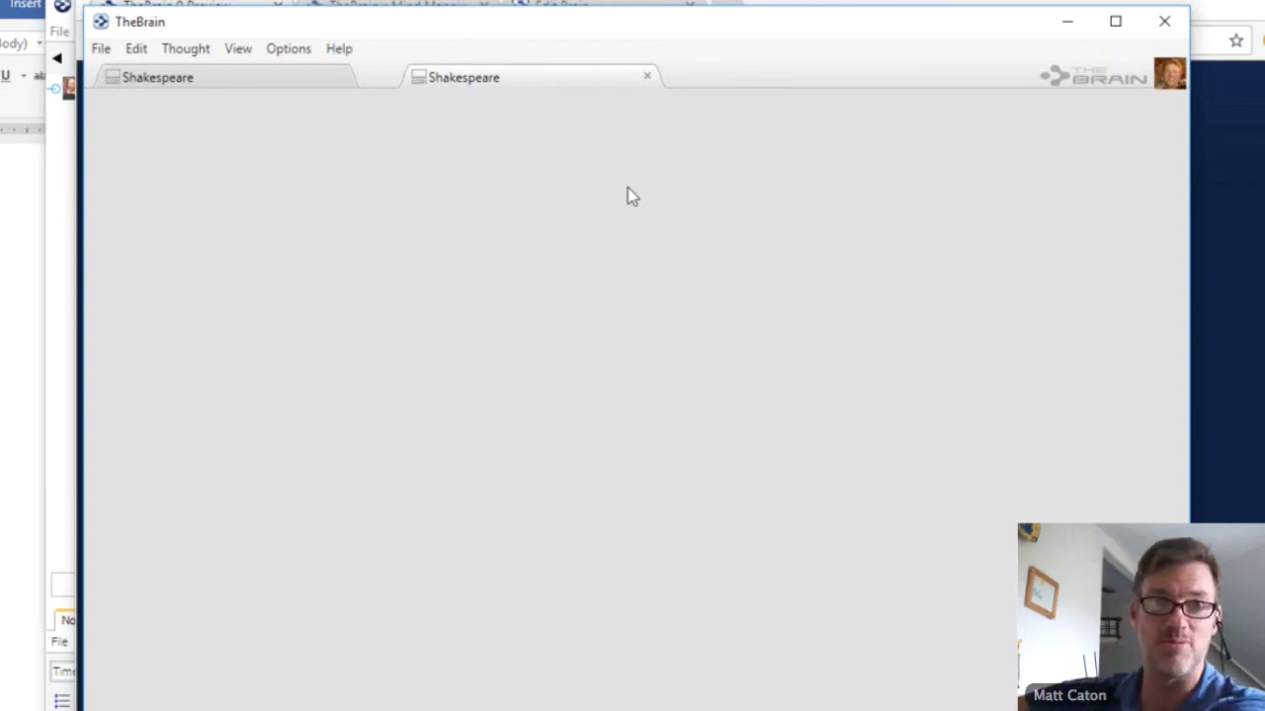
- Detach the second Shakespeare tab into its own window and place it beside the window showing The Lion King
left_click_drag(632, 196, 768, 235)
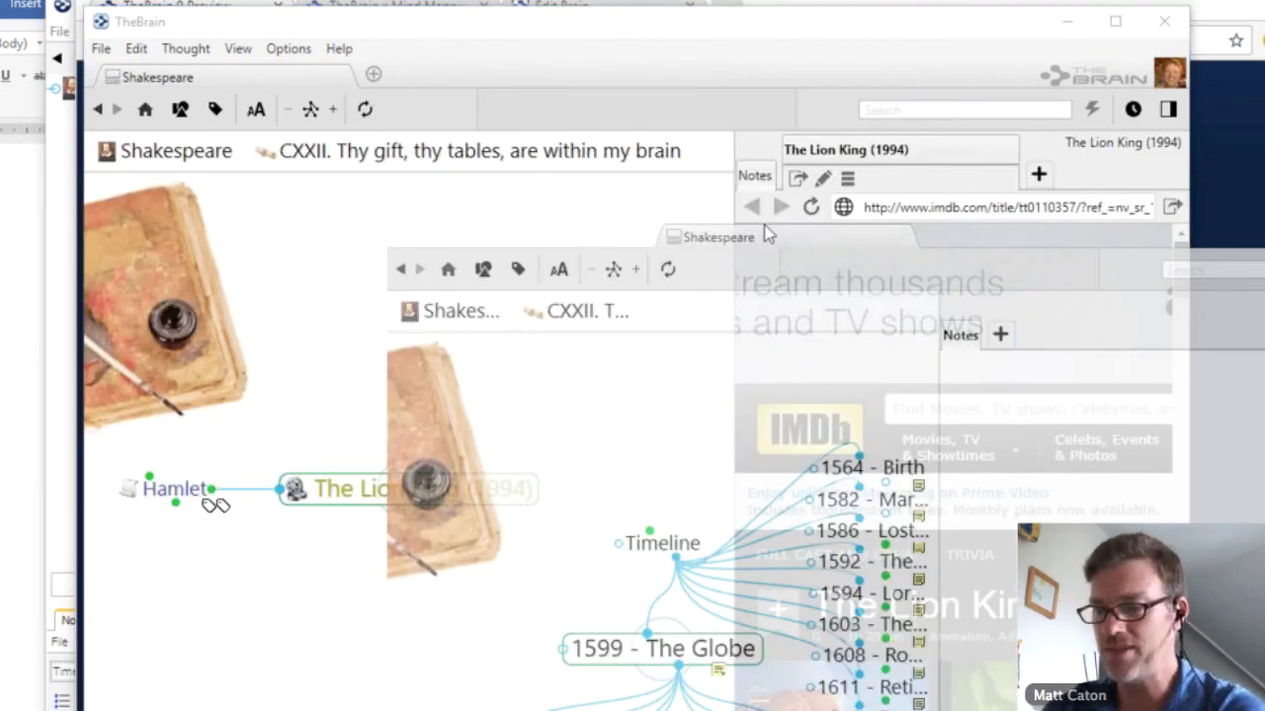
left_click_drag(769, 235, 584, 2)
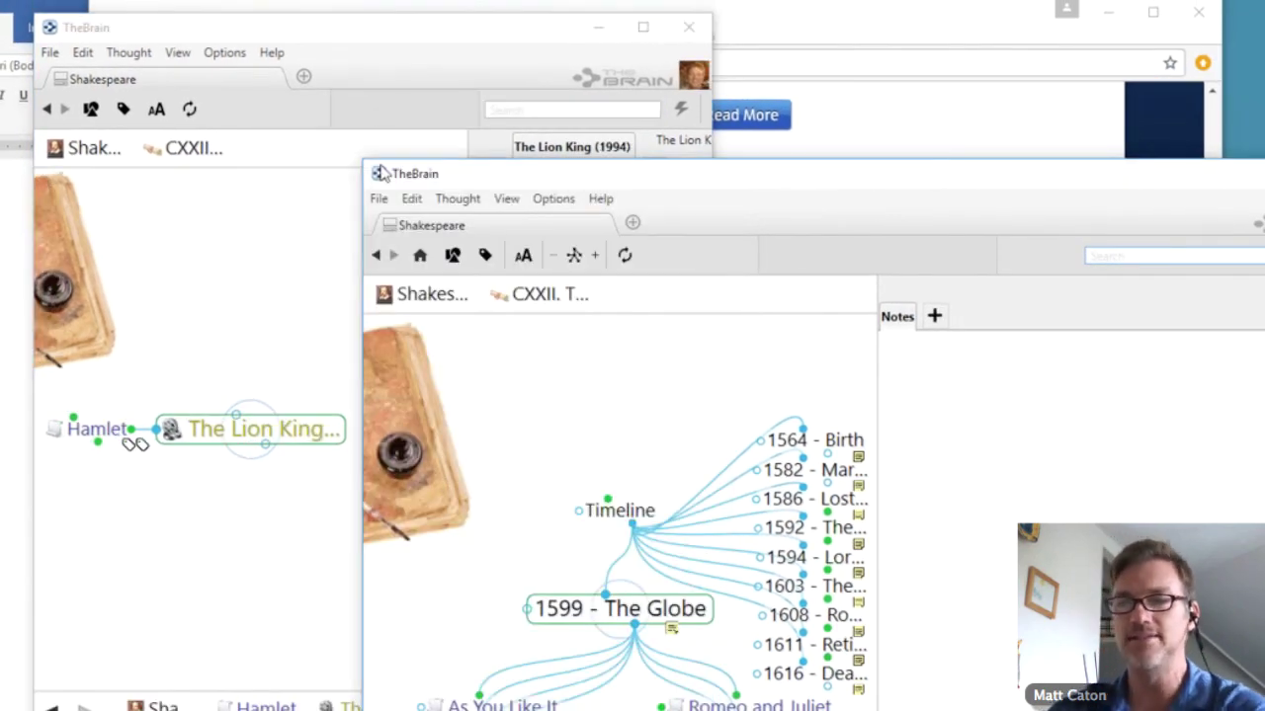
left_click_drag(769, 182, 971, 142)
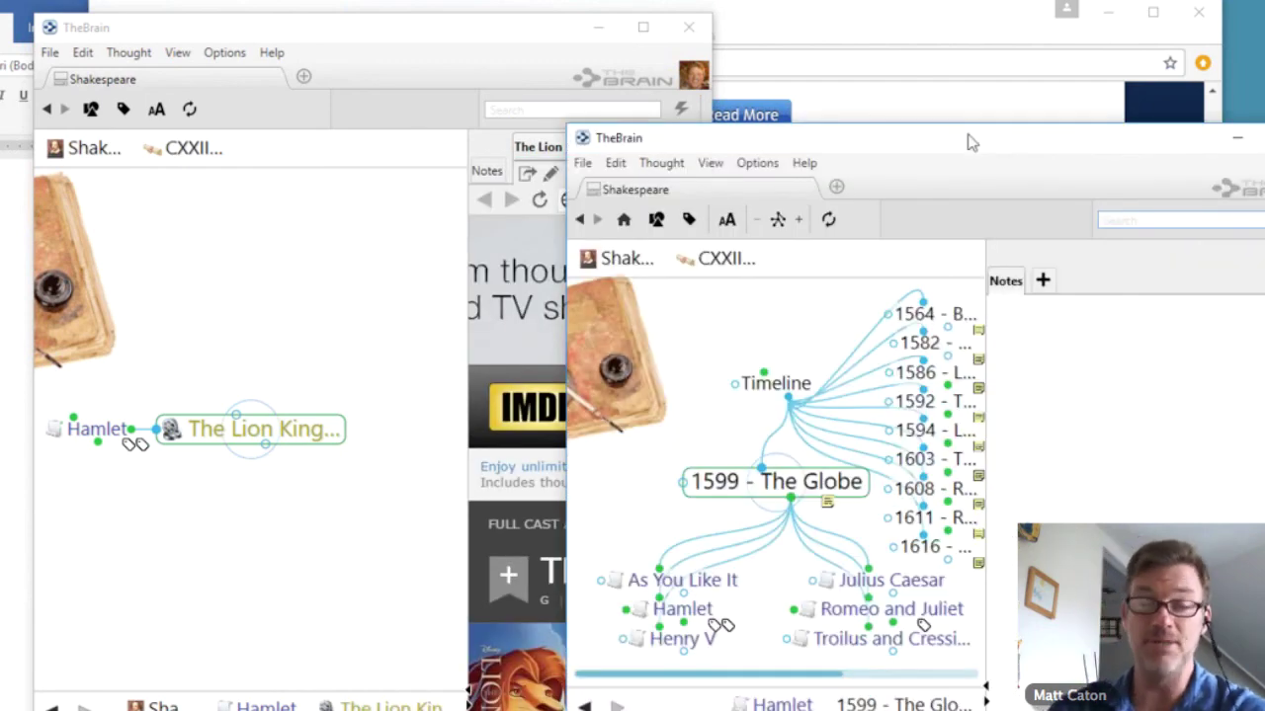